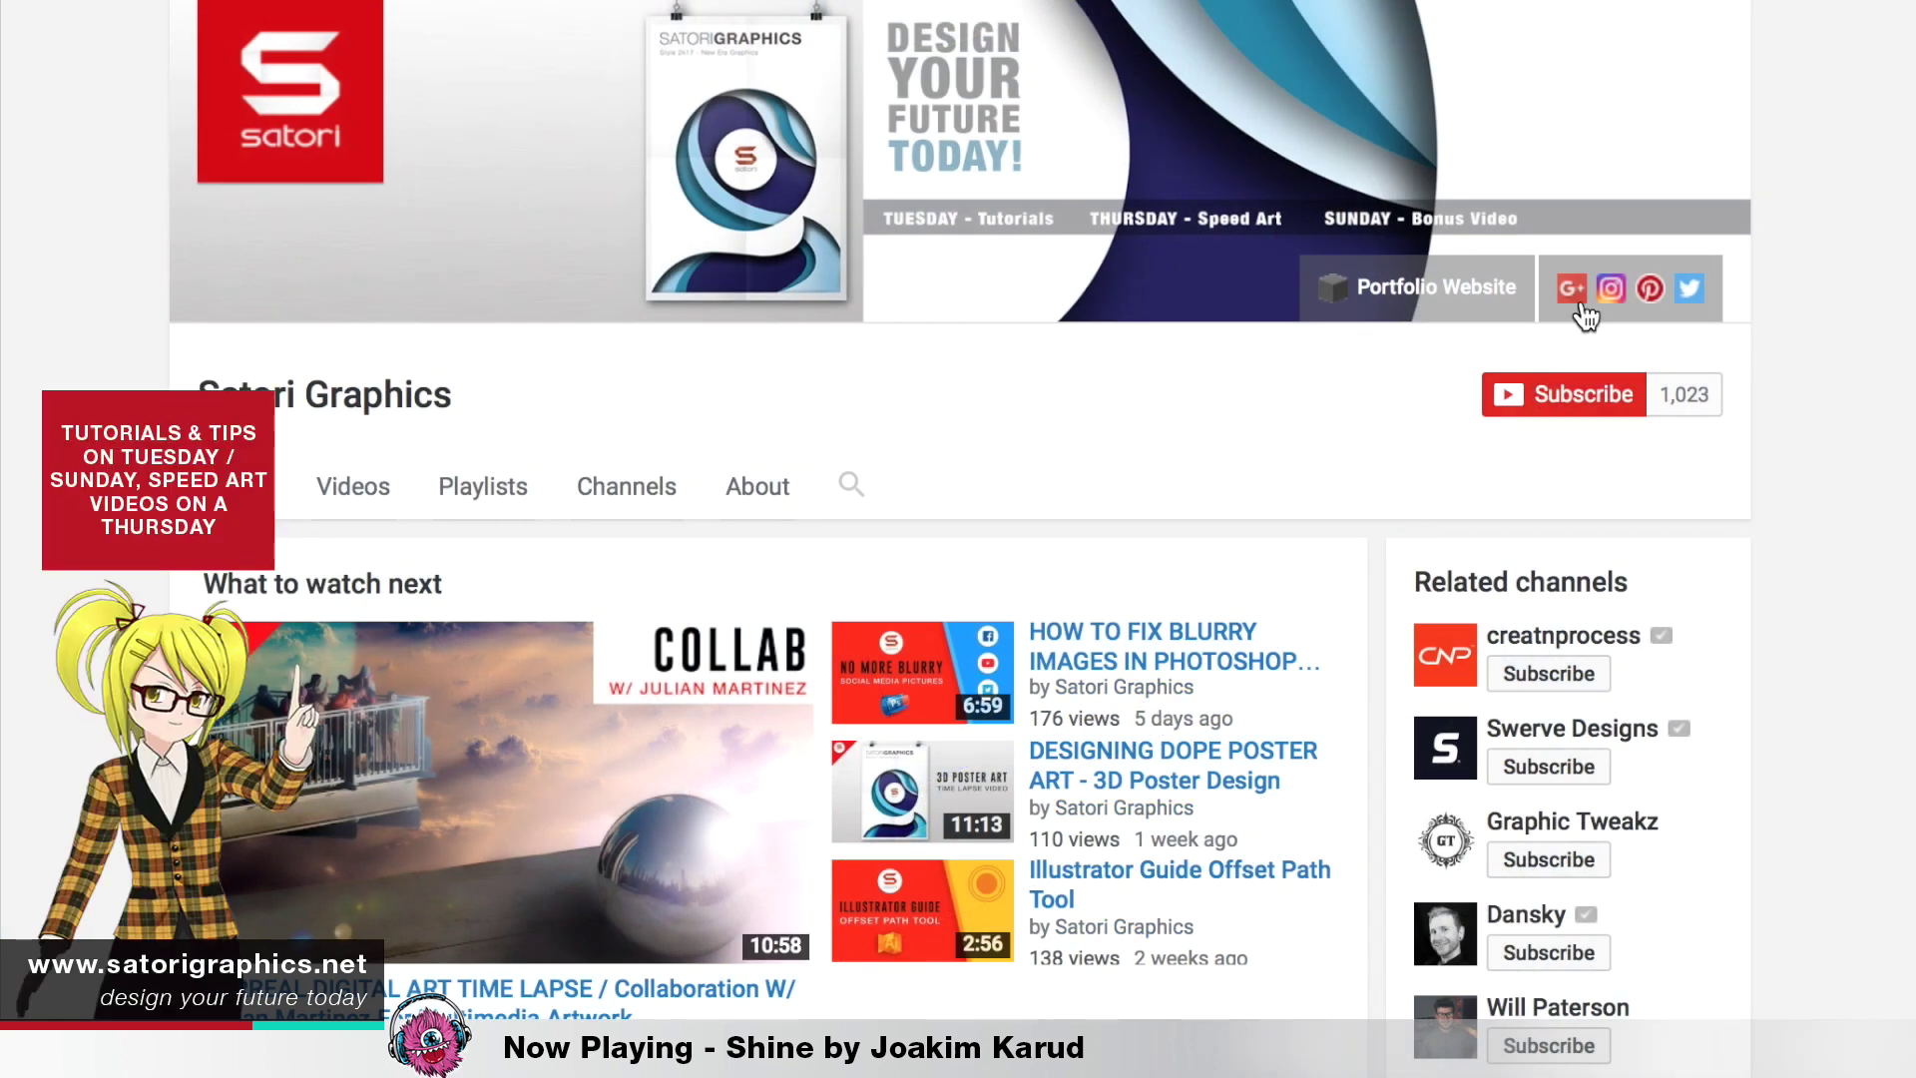
- Subscribe to the Satori Graphics YouTube channel with the red Subscribe button
{"action": "left_click", "coordinate": [1562, 402]}
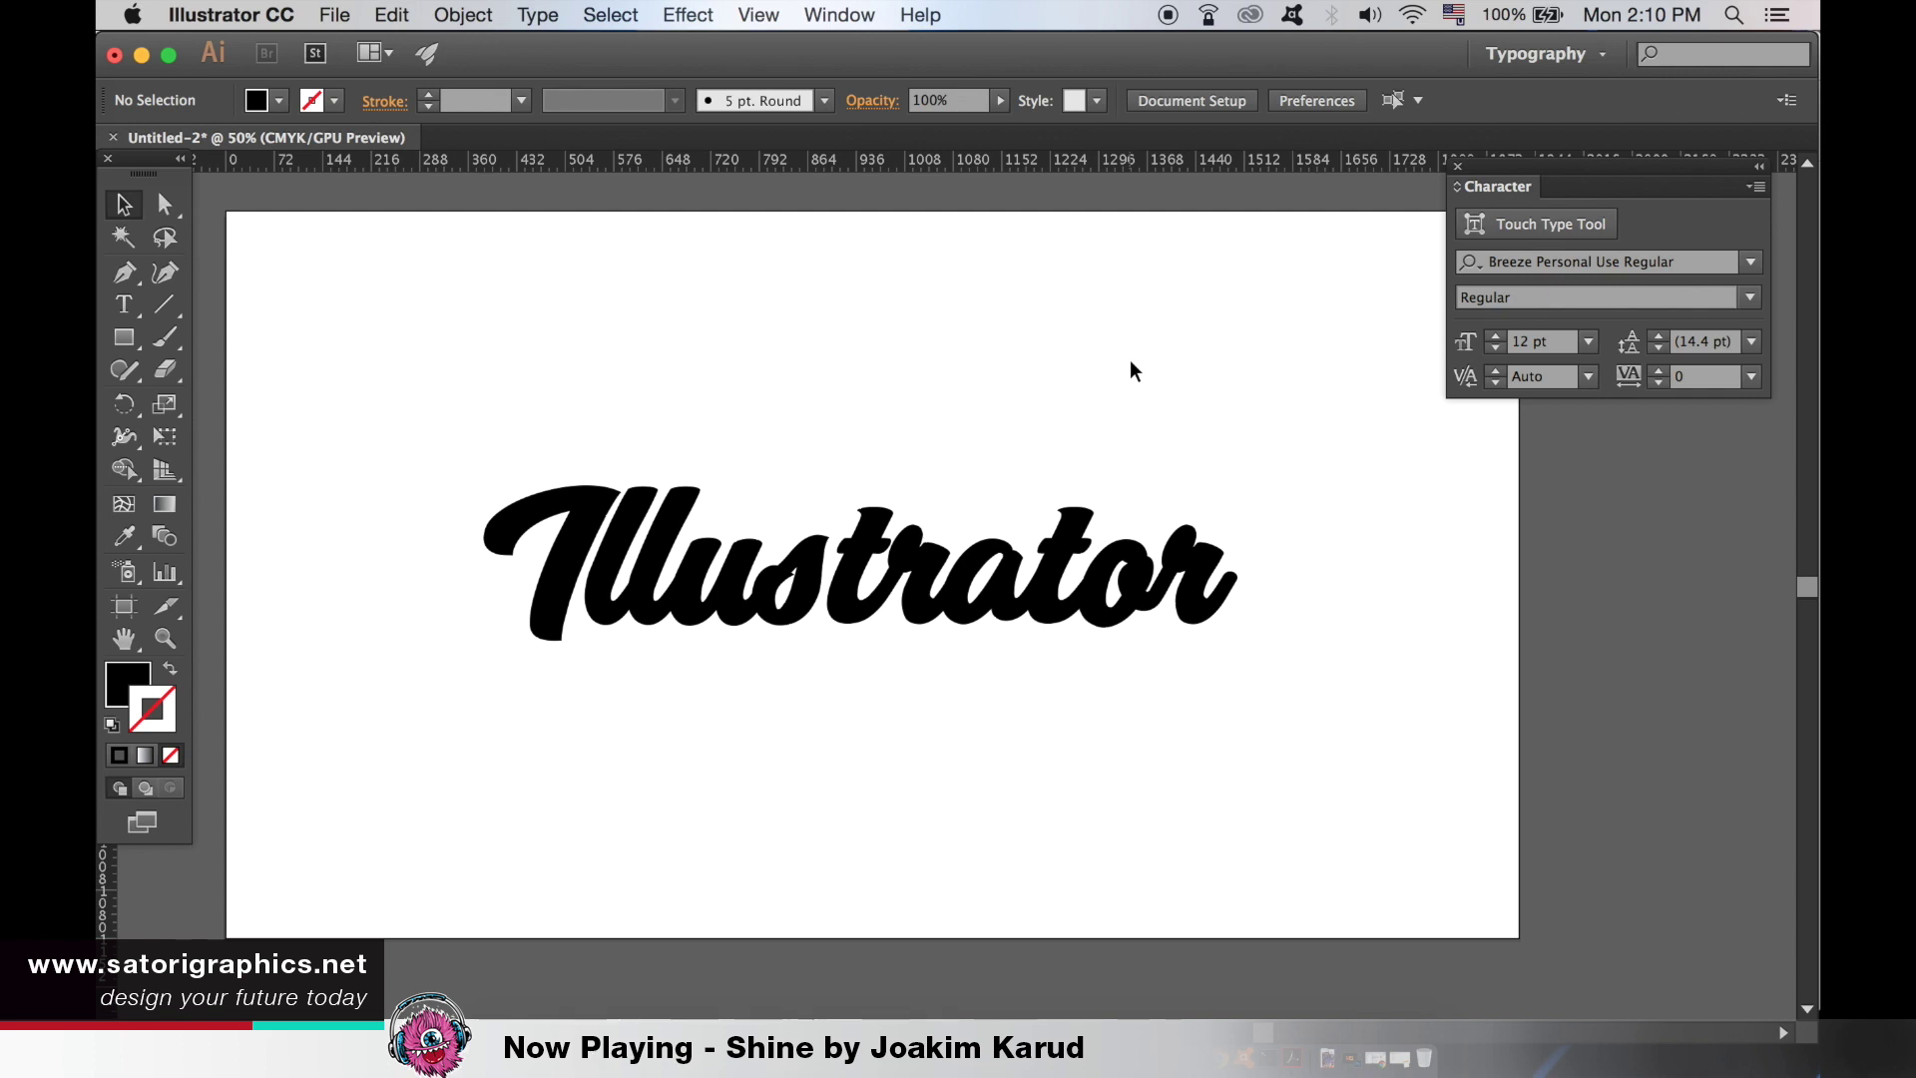
- Convert the 'Illustrator' script text into vector outlines with Type > Create Outlines
{"action": "left_click", "coordinate": [1015, 541]}
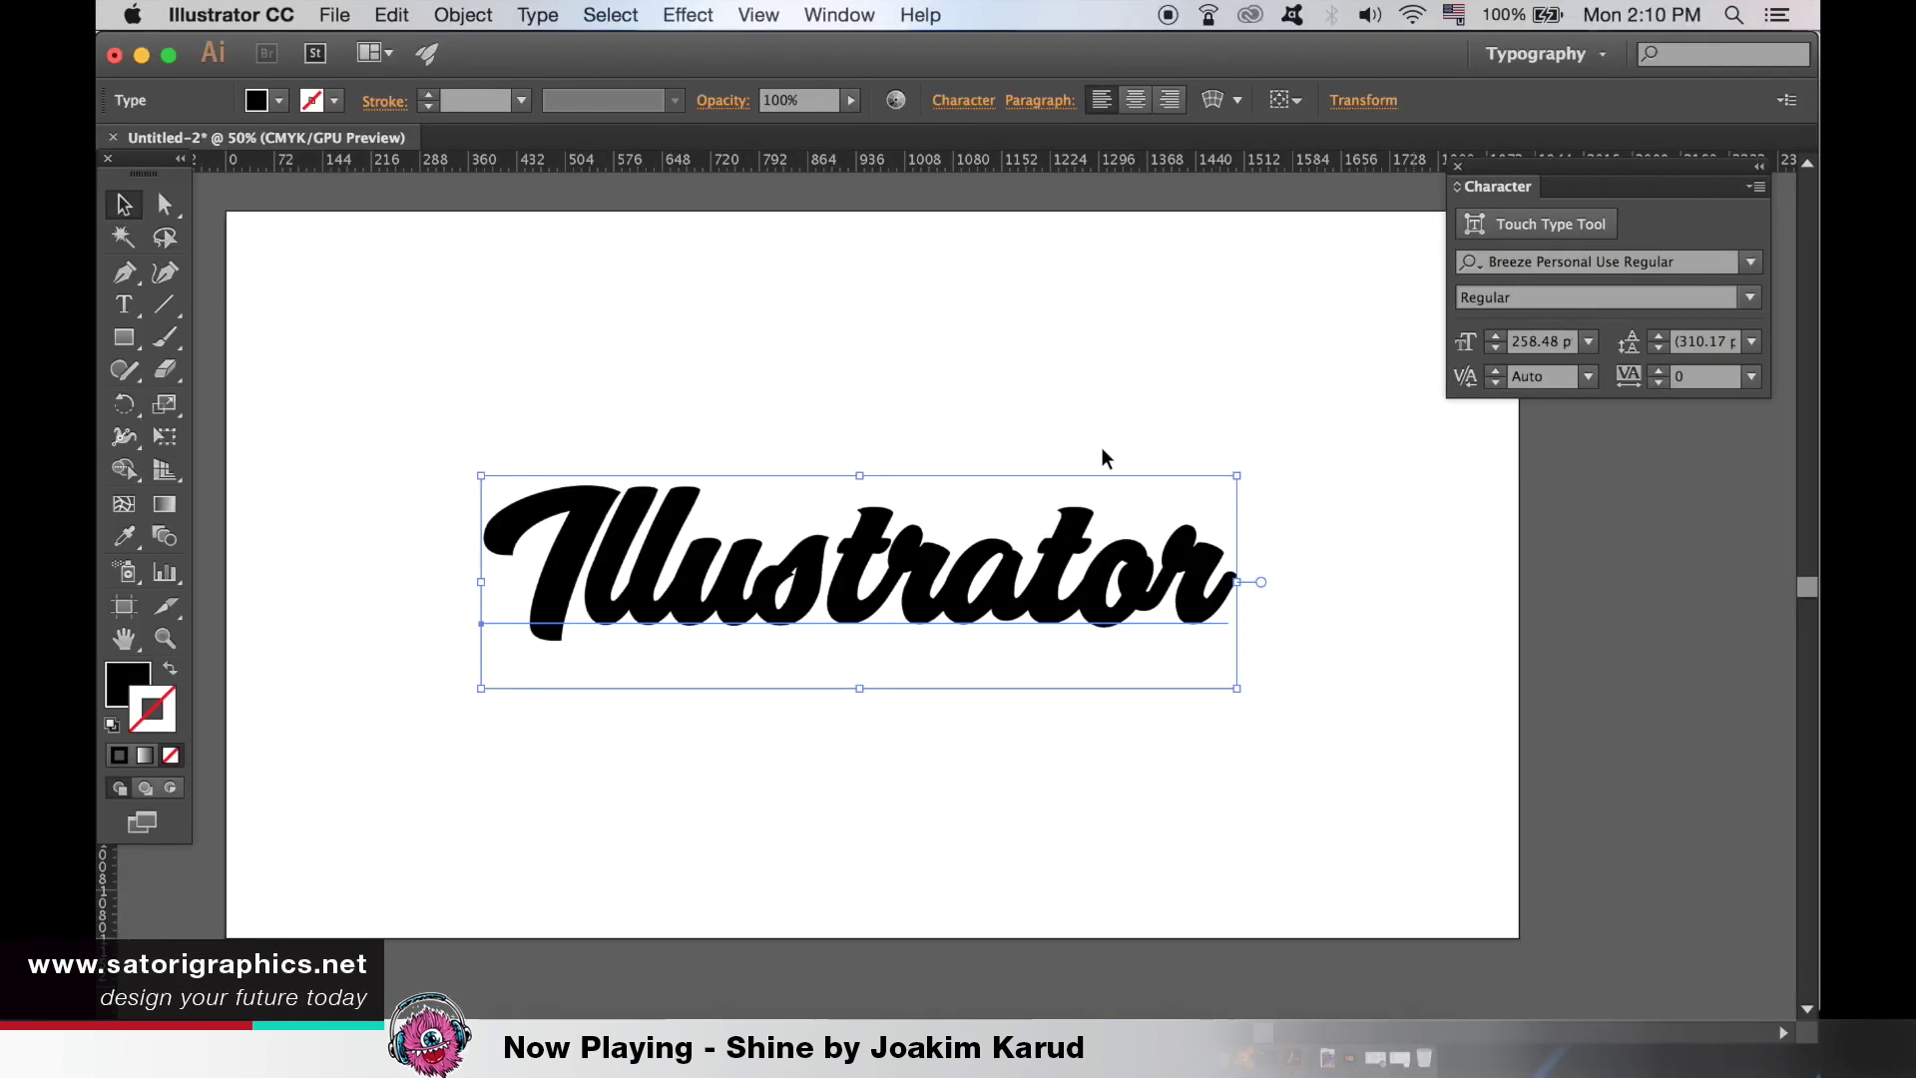
{"action": "left_click", "coordinate": [535, 15]}
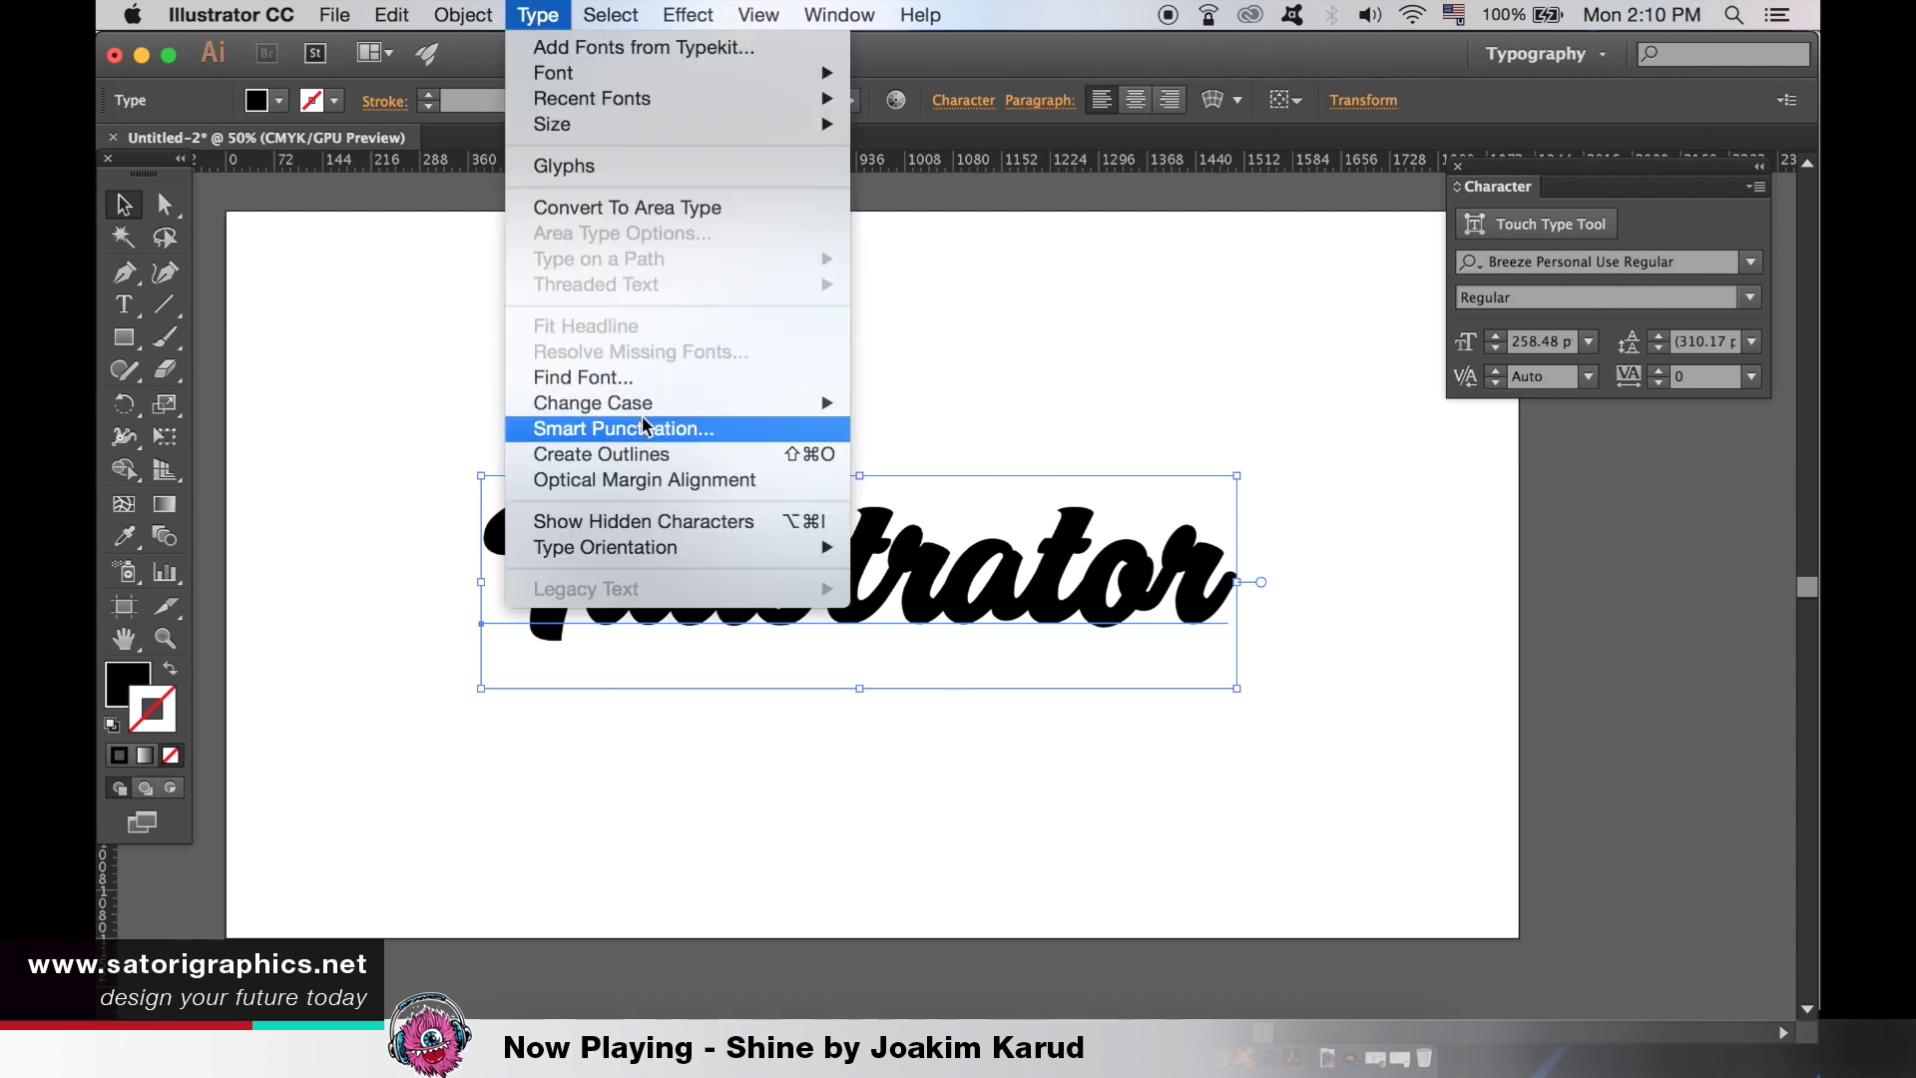
{"action": "left_click", "coordinate": [631, 455]}
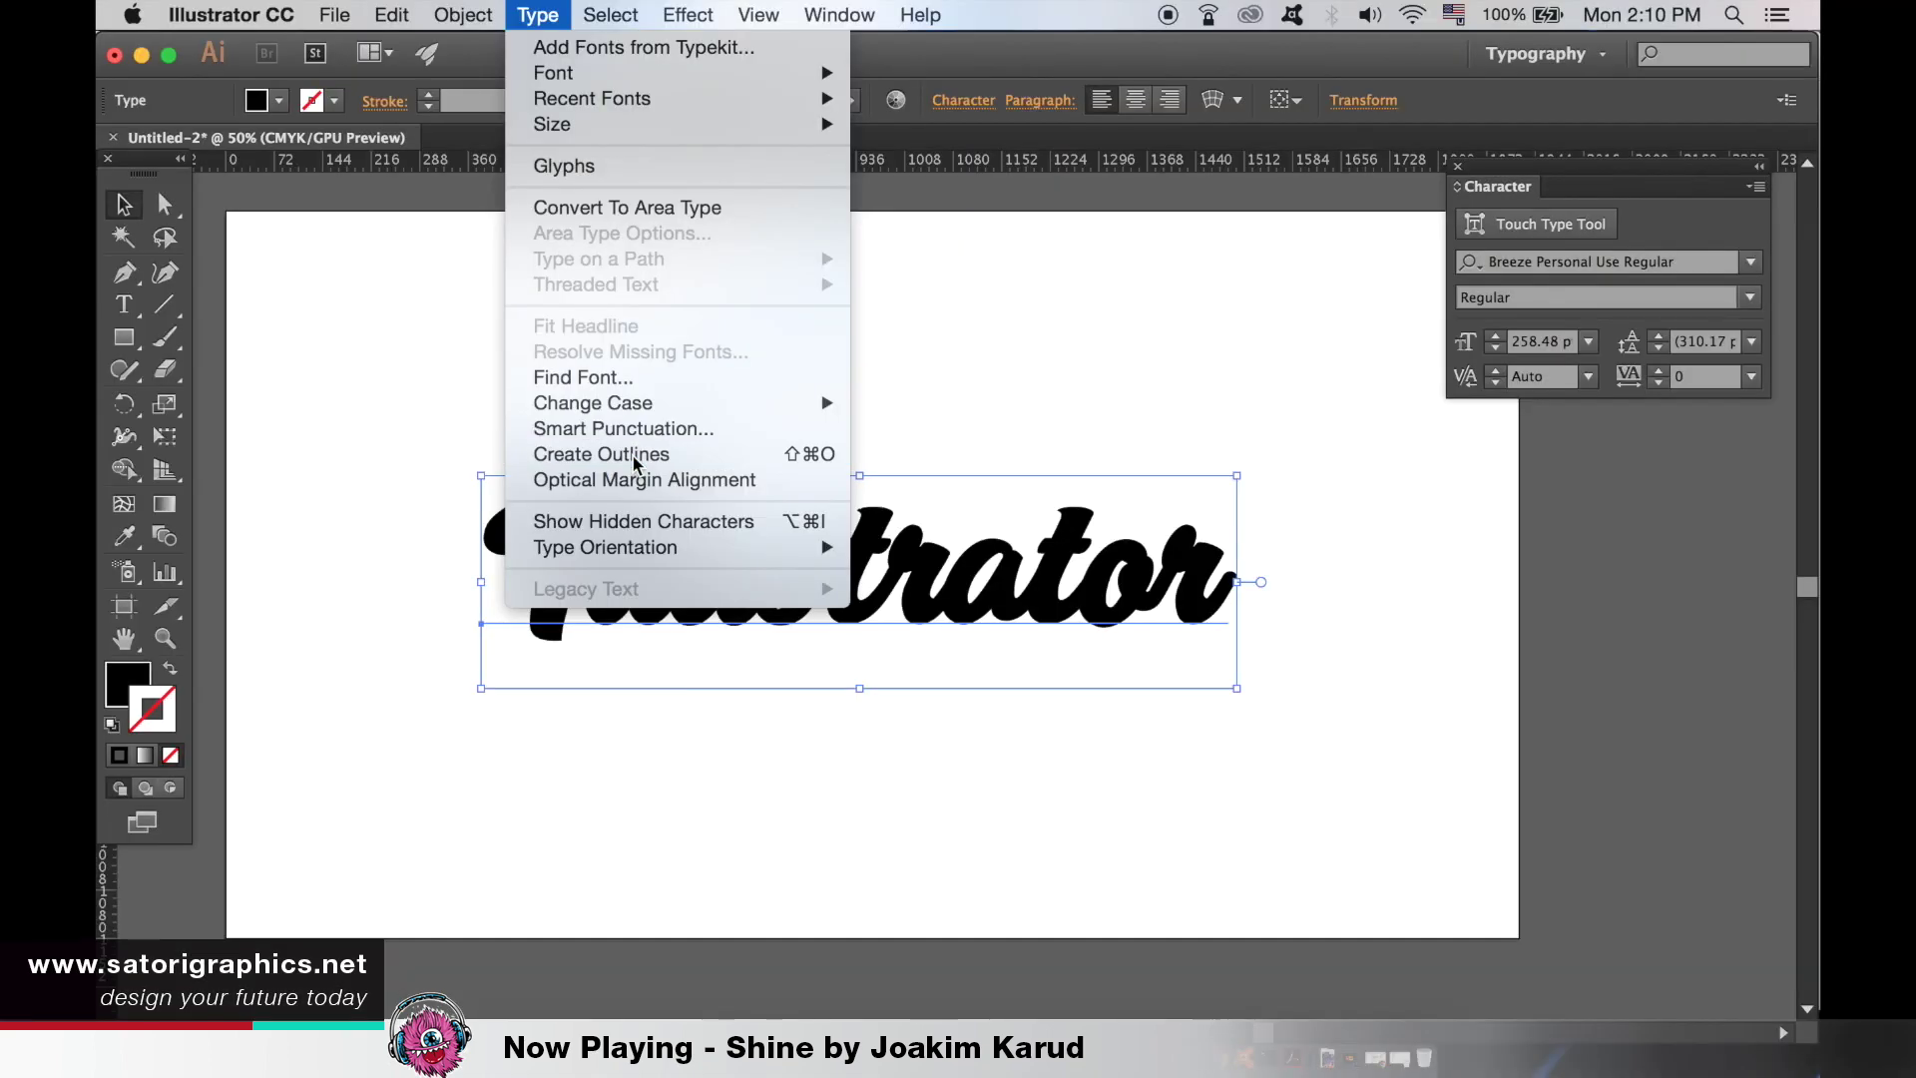
{"action": "left_click", "coordinate": [898, 407]}
{"action": "left_click", "coordinate": [865, 564]}
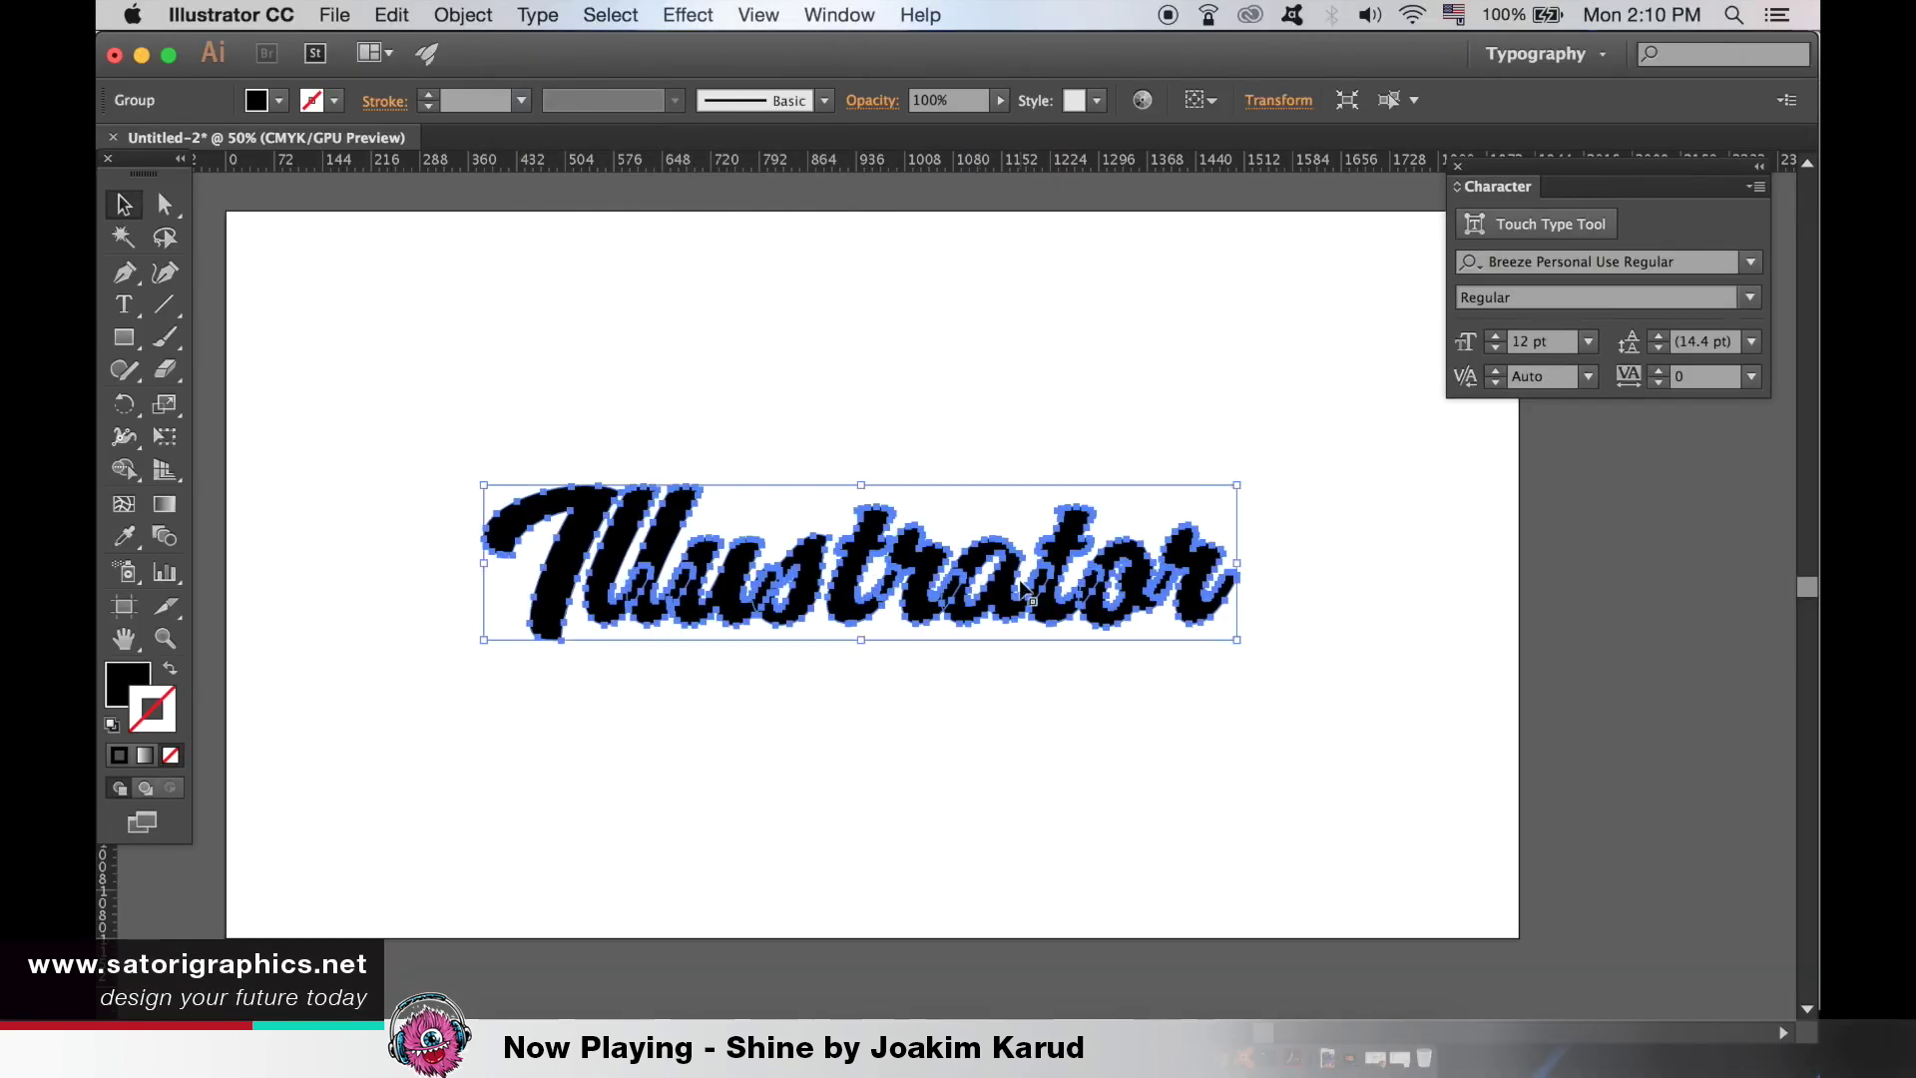
{"action": "key", "text": "super+equal"}
{"action": "key", "text": "super+equal"}
{"action": "key", "text": "super+equal"}
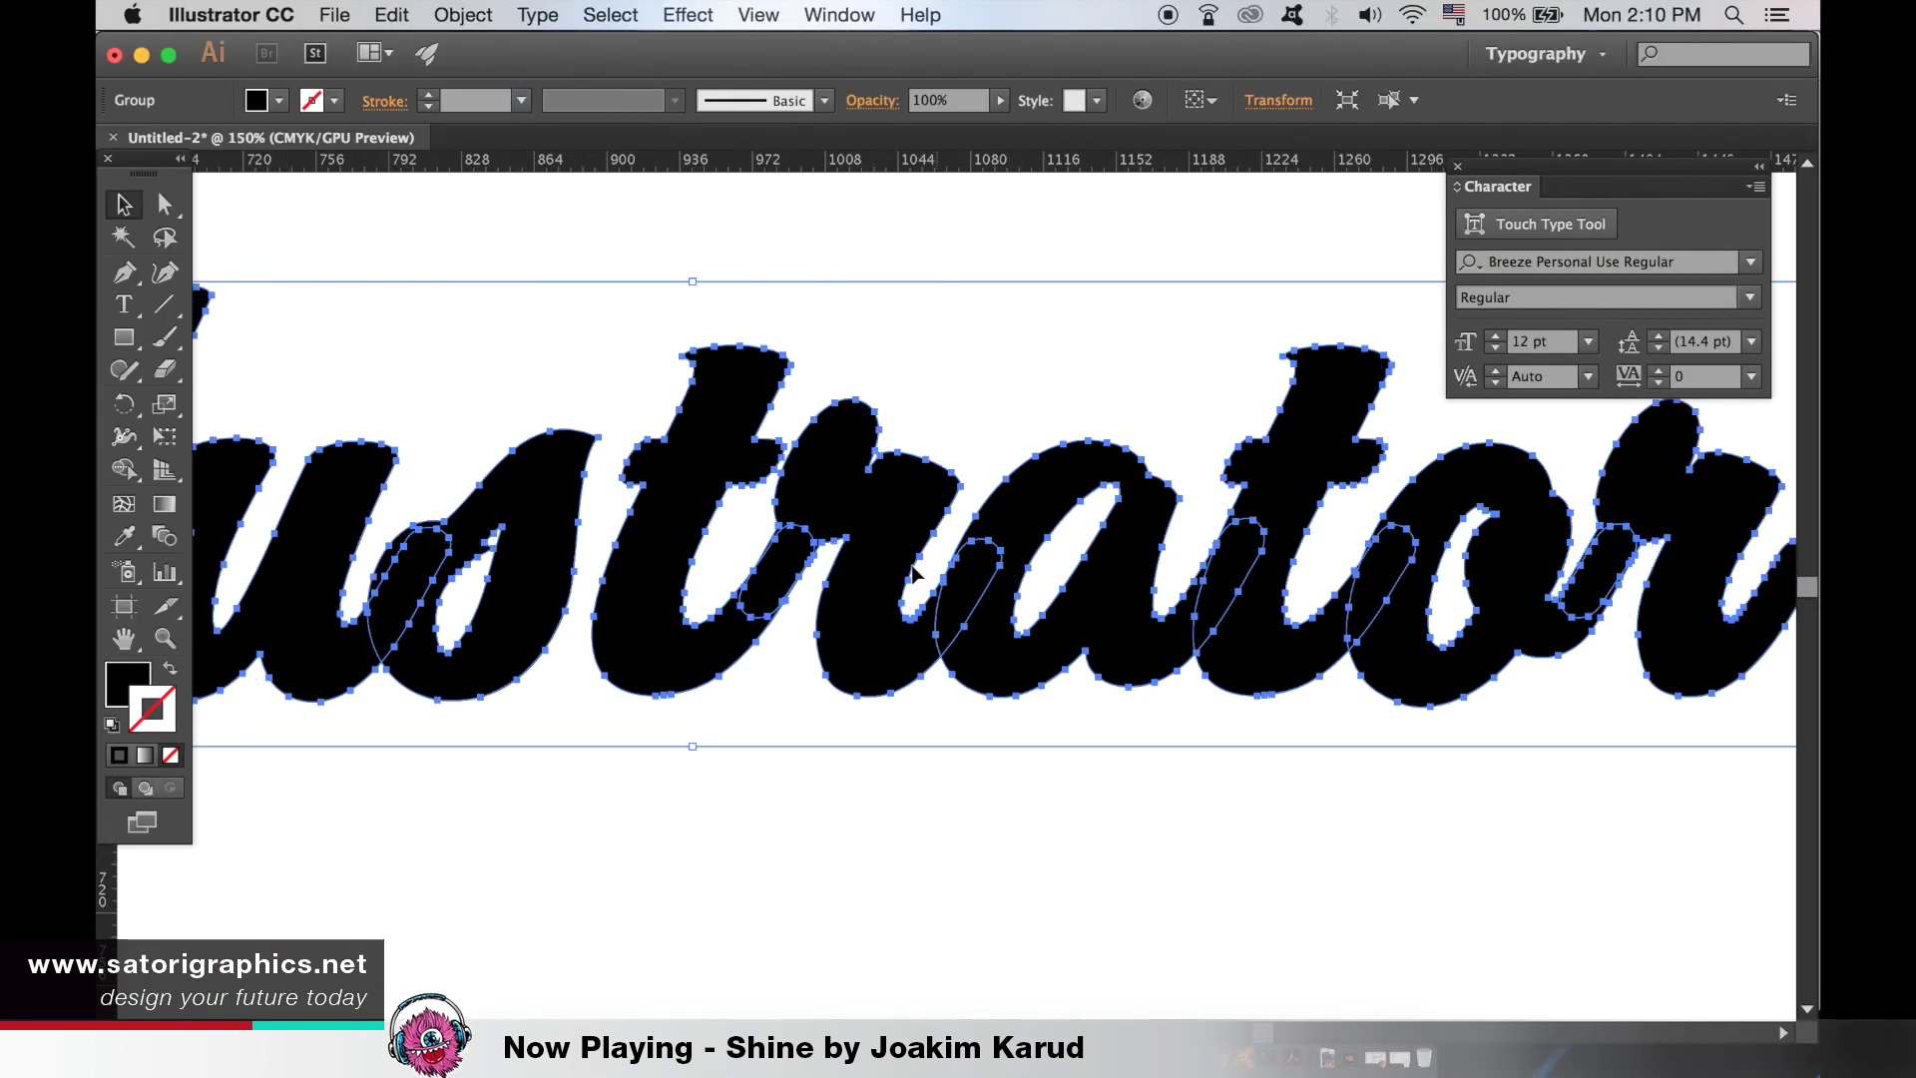
{"action": "left_click", "coordinate": [877, 761]}
{"action": "key", "text": "super+minus"}
{"action": "key", "text": "super+minus"}
{"action": "key", "text": "super+minus"}
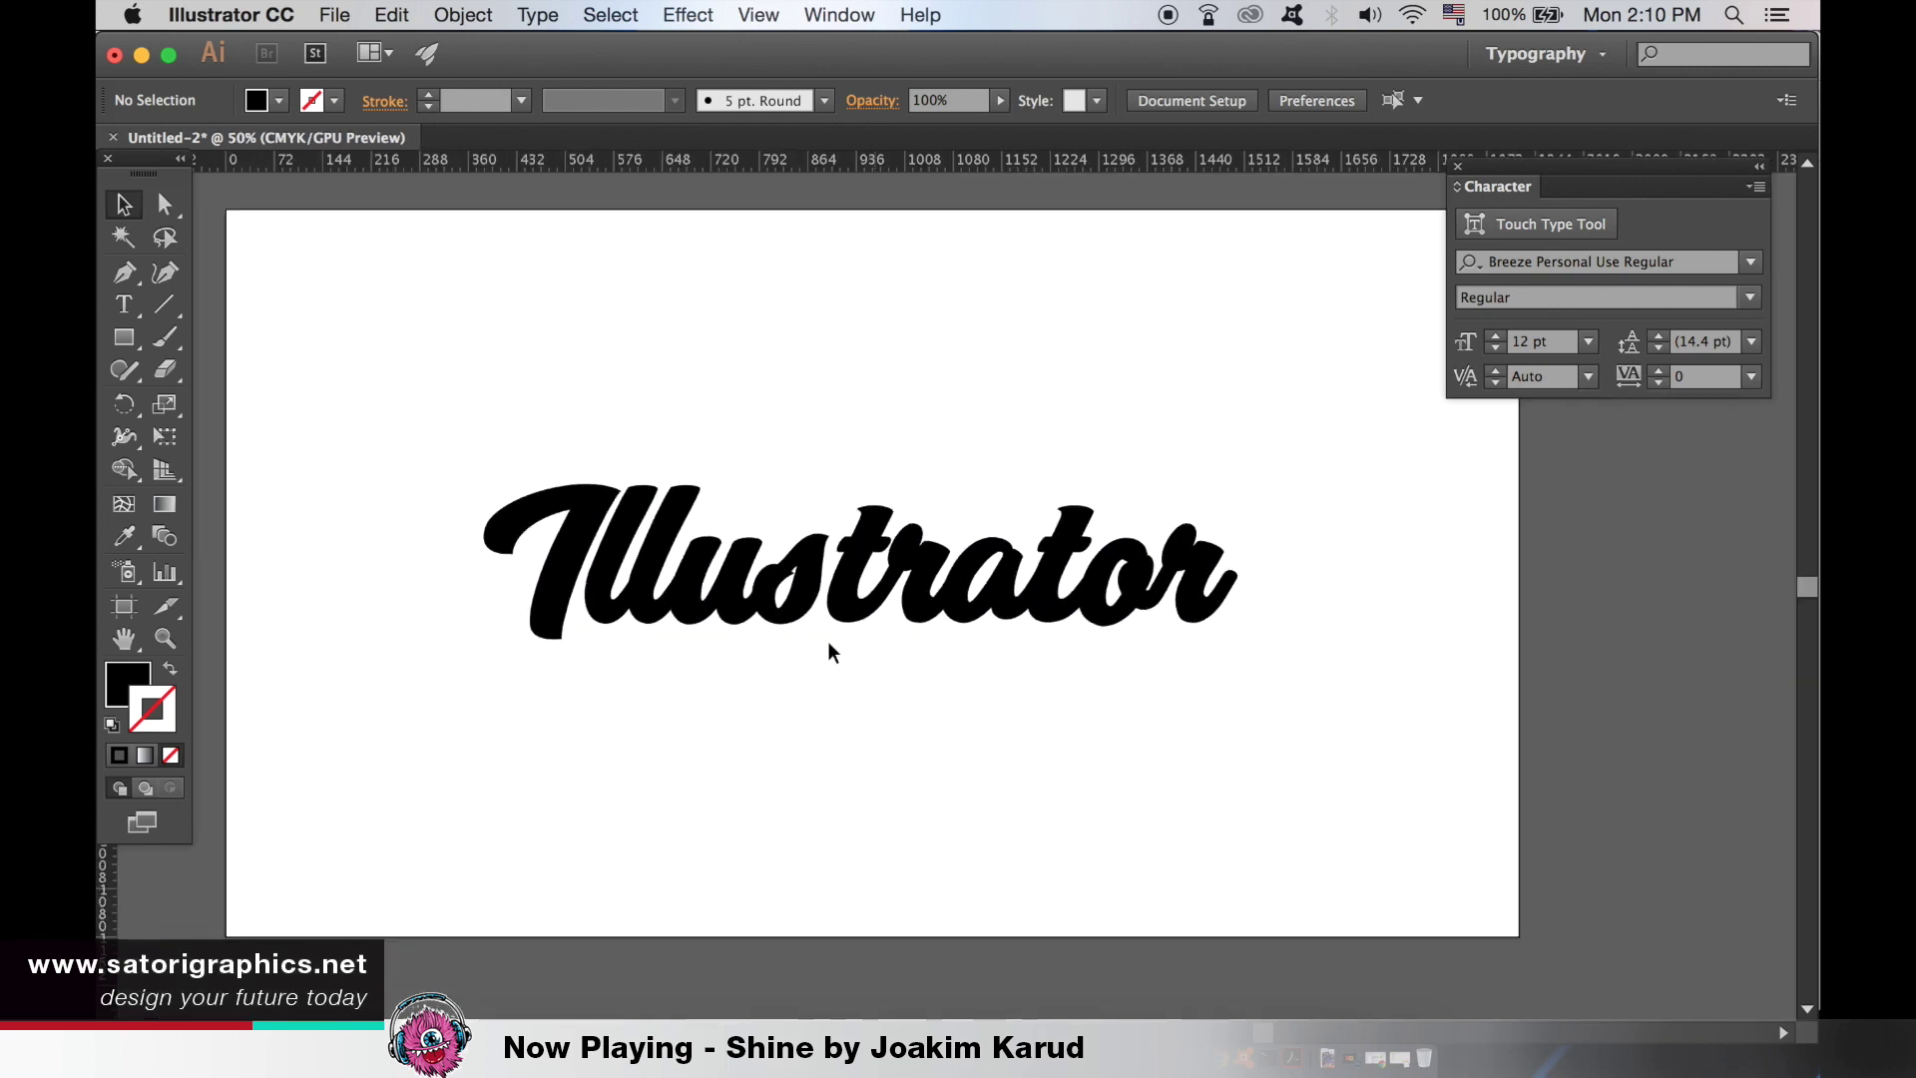
- Ungroup the outlined word so each letter, like the l and s, is separate
{"action": "left_click", "coordinate": [683, 544]}
{"action": "left_click", "coordinate": [551, 8]}
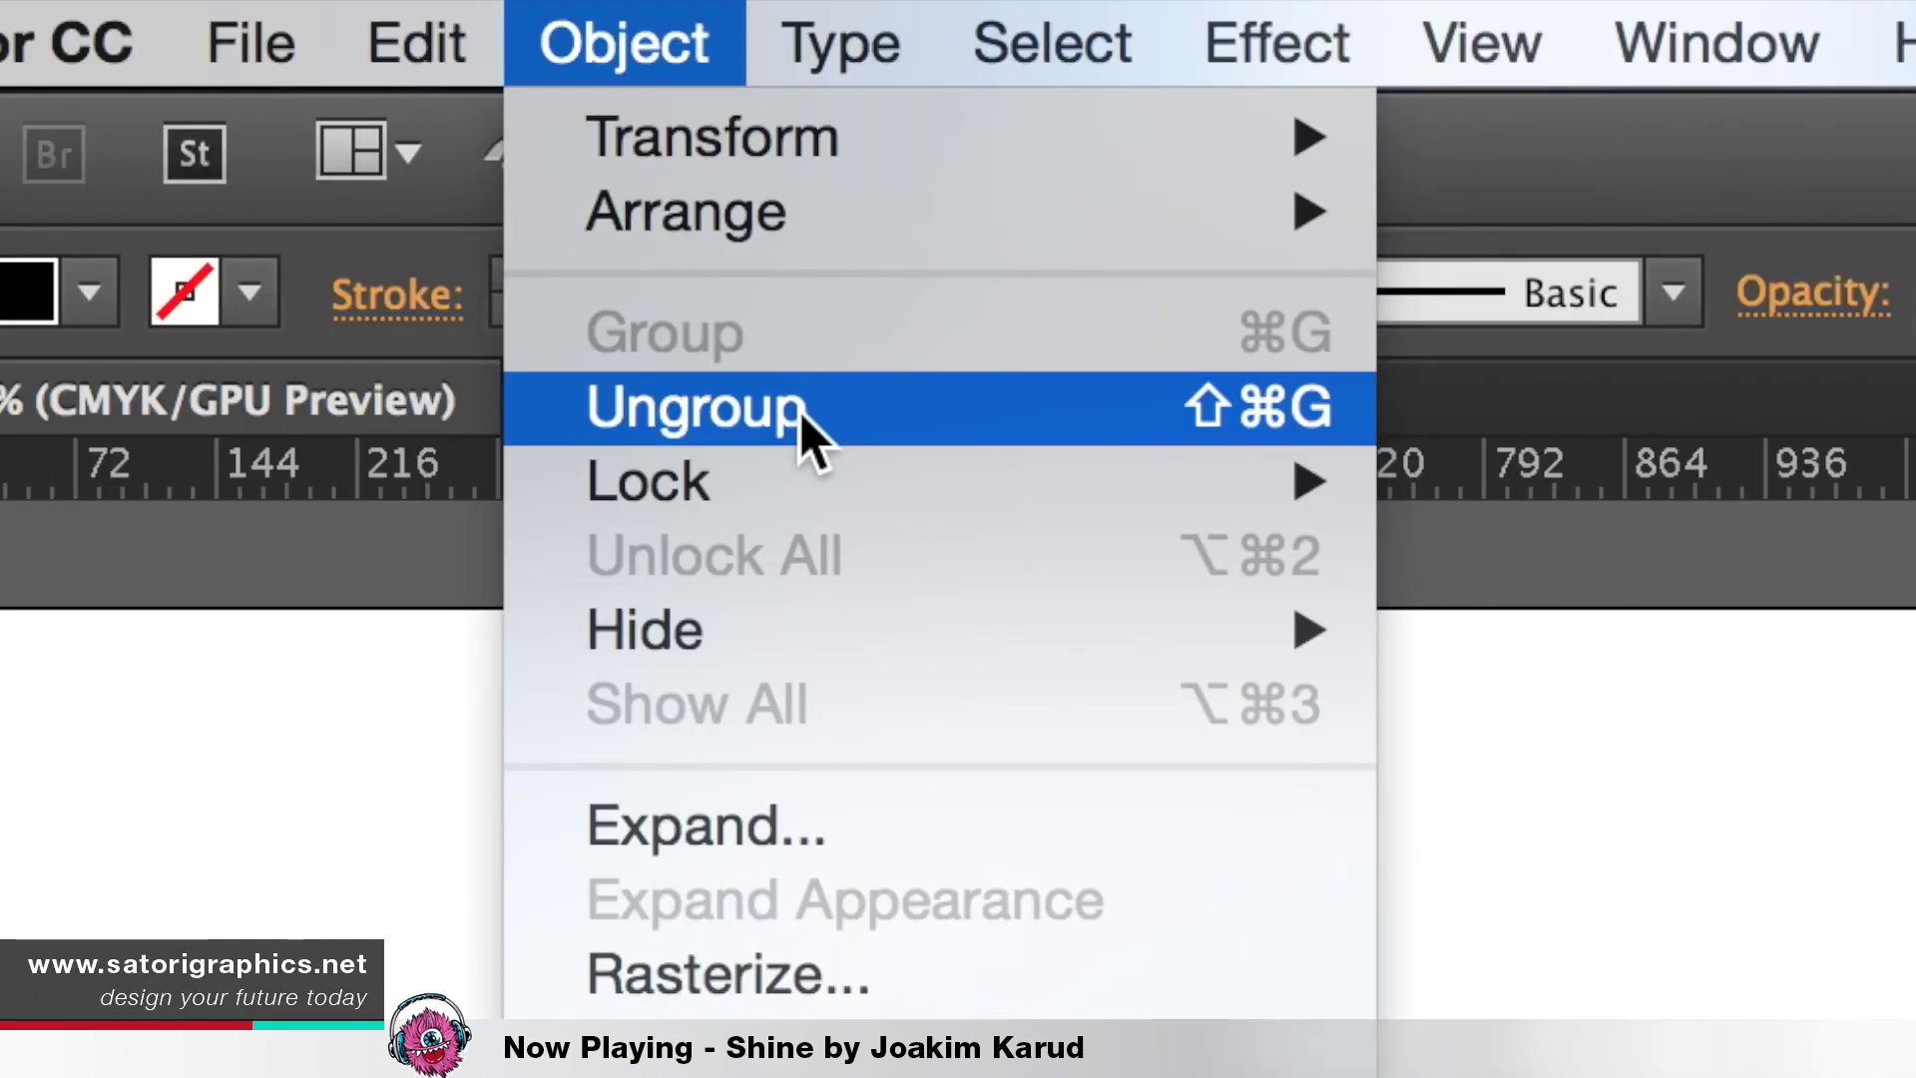
{"action": "left_click", "coordinate": [799, 411]}
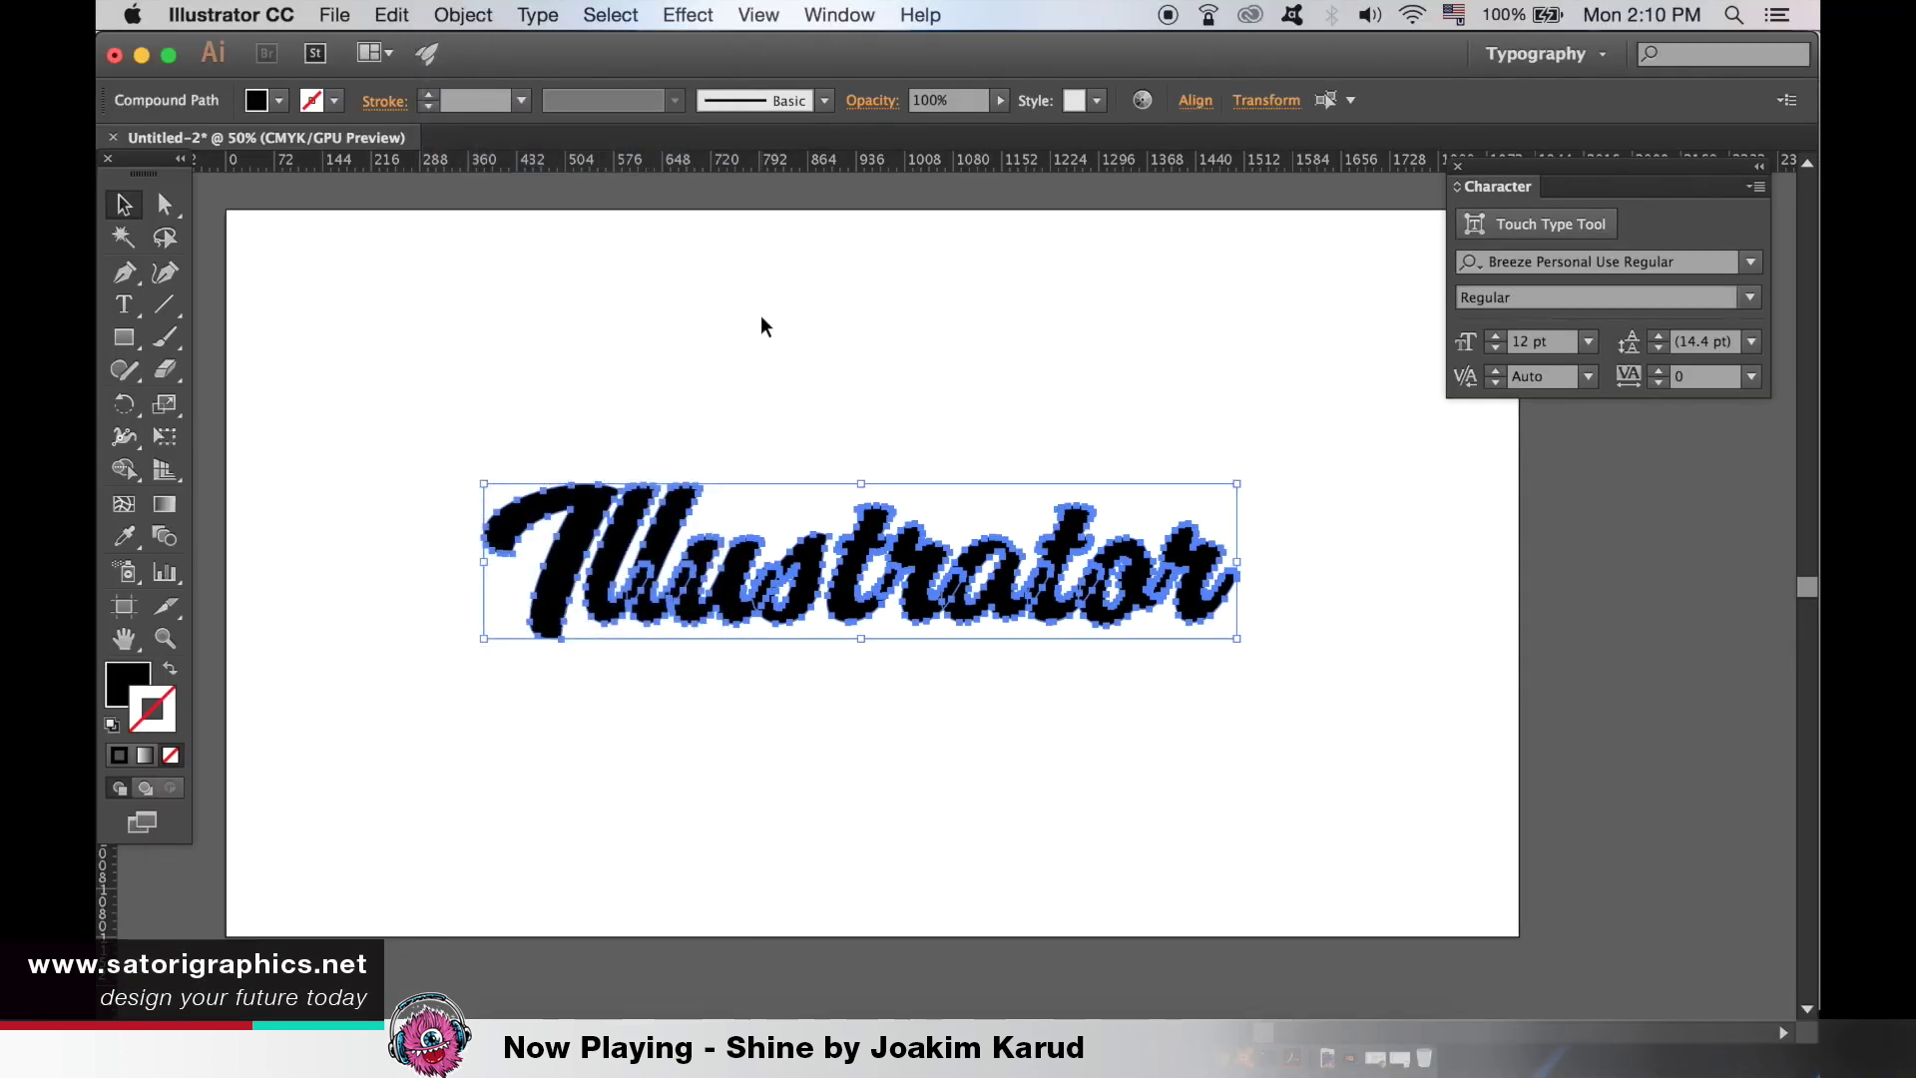
{"action": "left_click", "coordinate": [764, 327]}
{"action": "left_click", "coordinate": [659, 529]}
{"action": "left_click", "coordinate": [814, 549]}
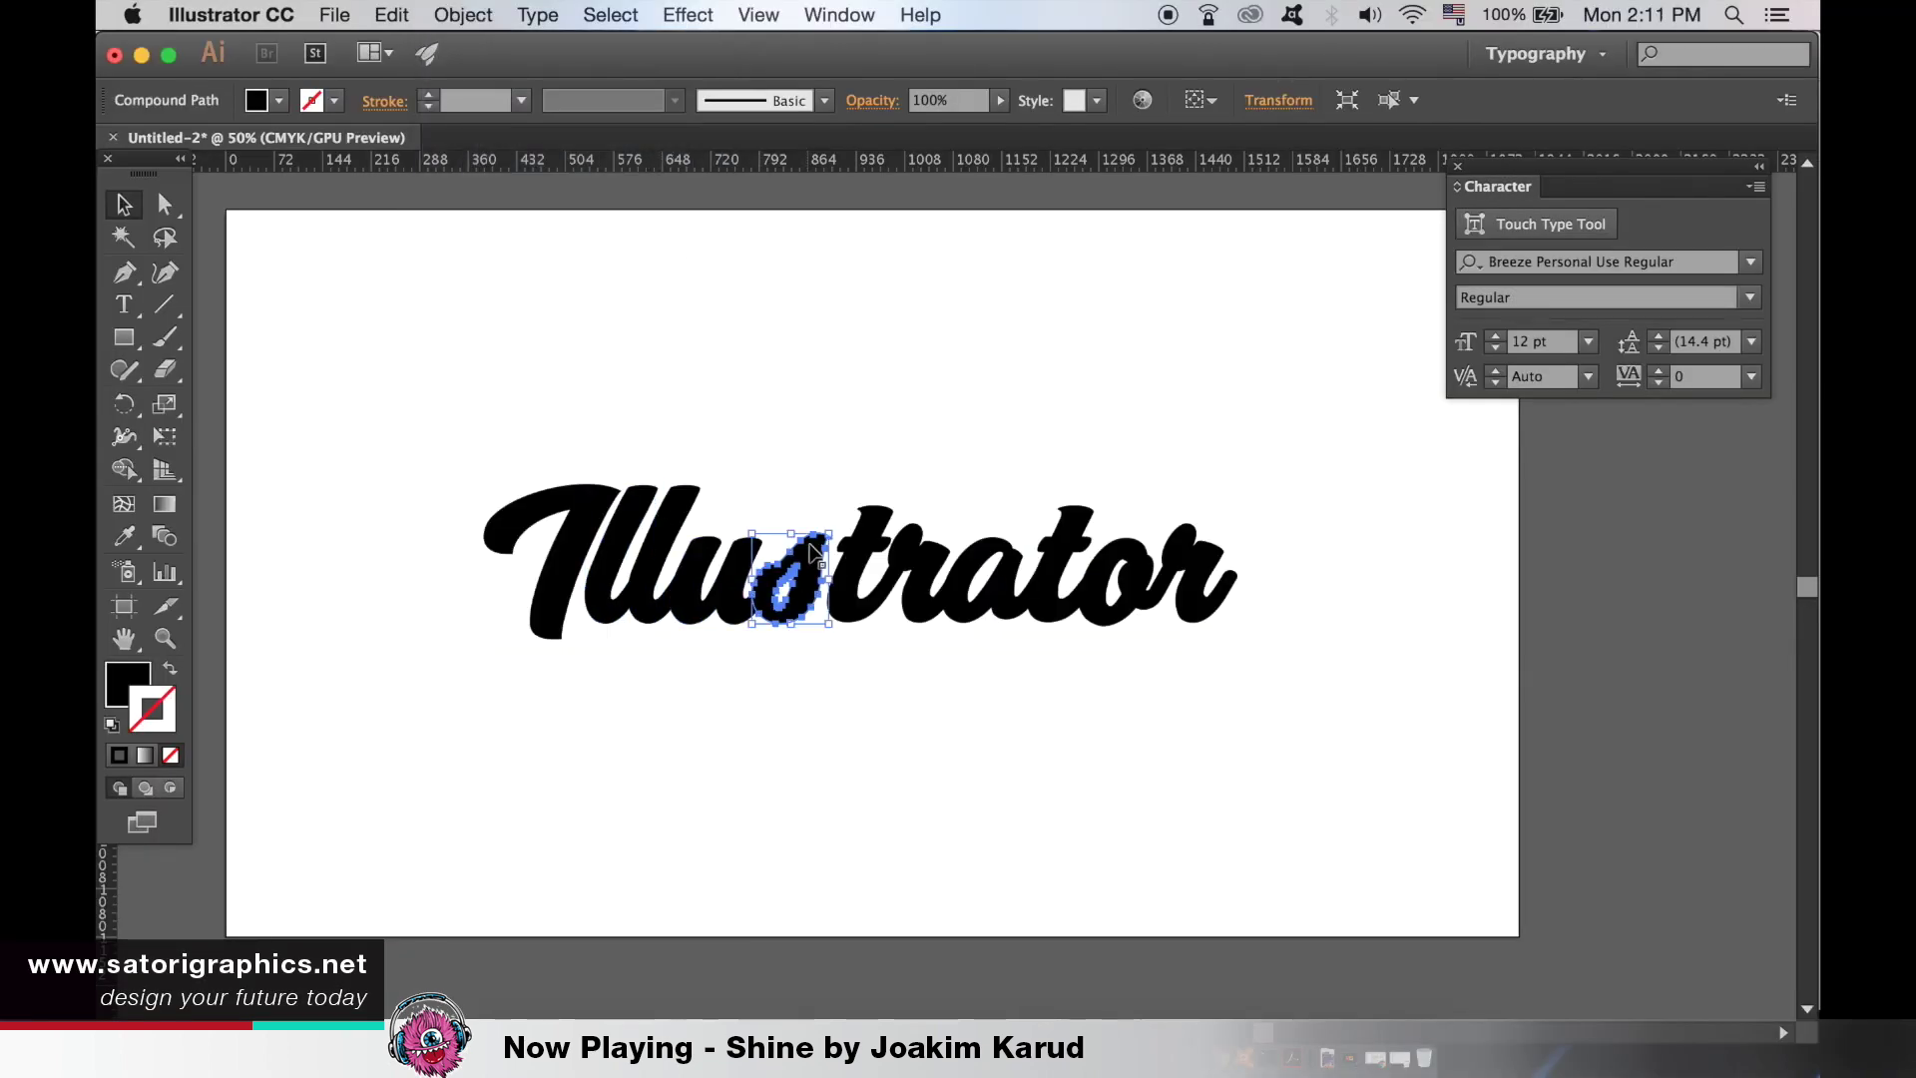
{"action": "left_click", "coordinate": [929, 412]}
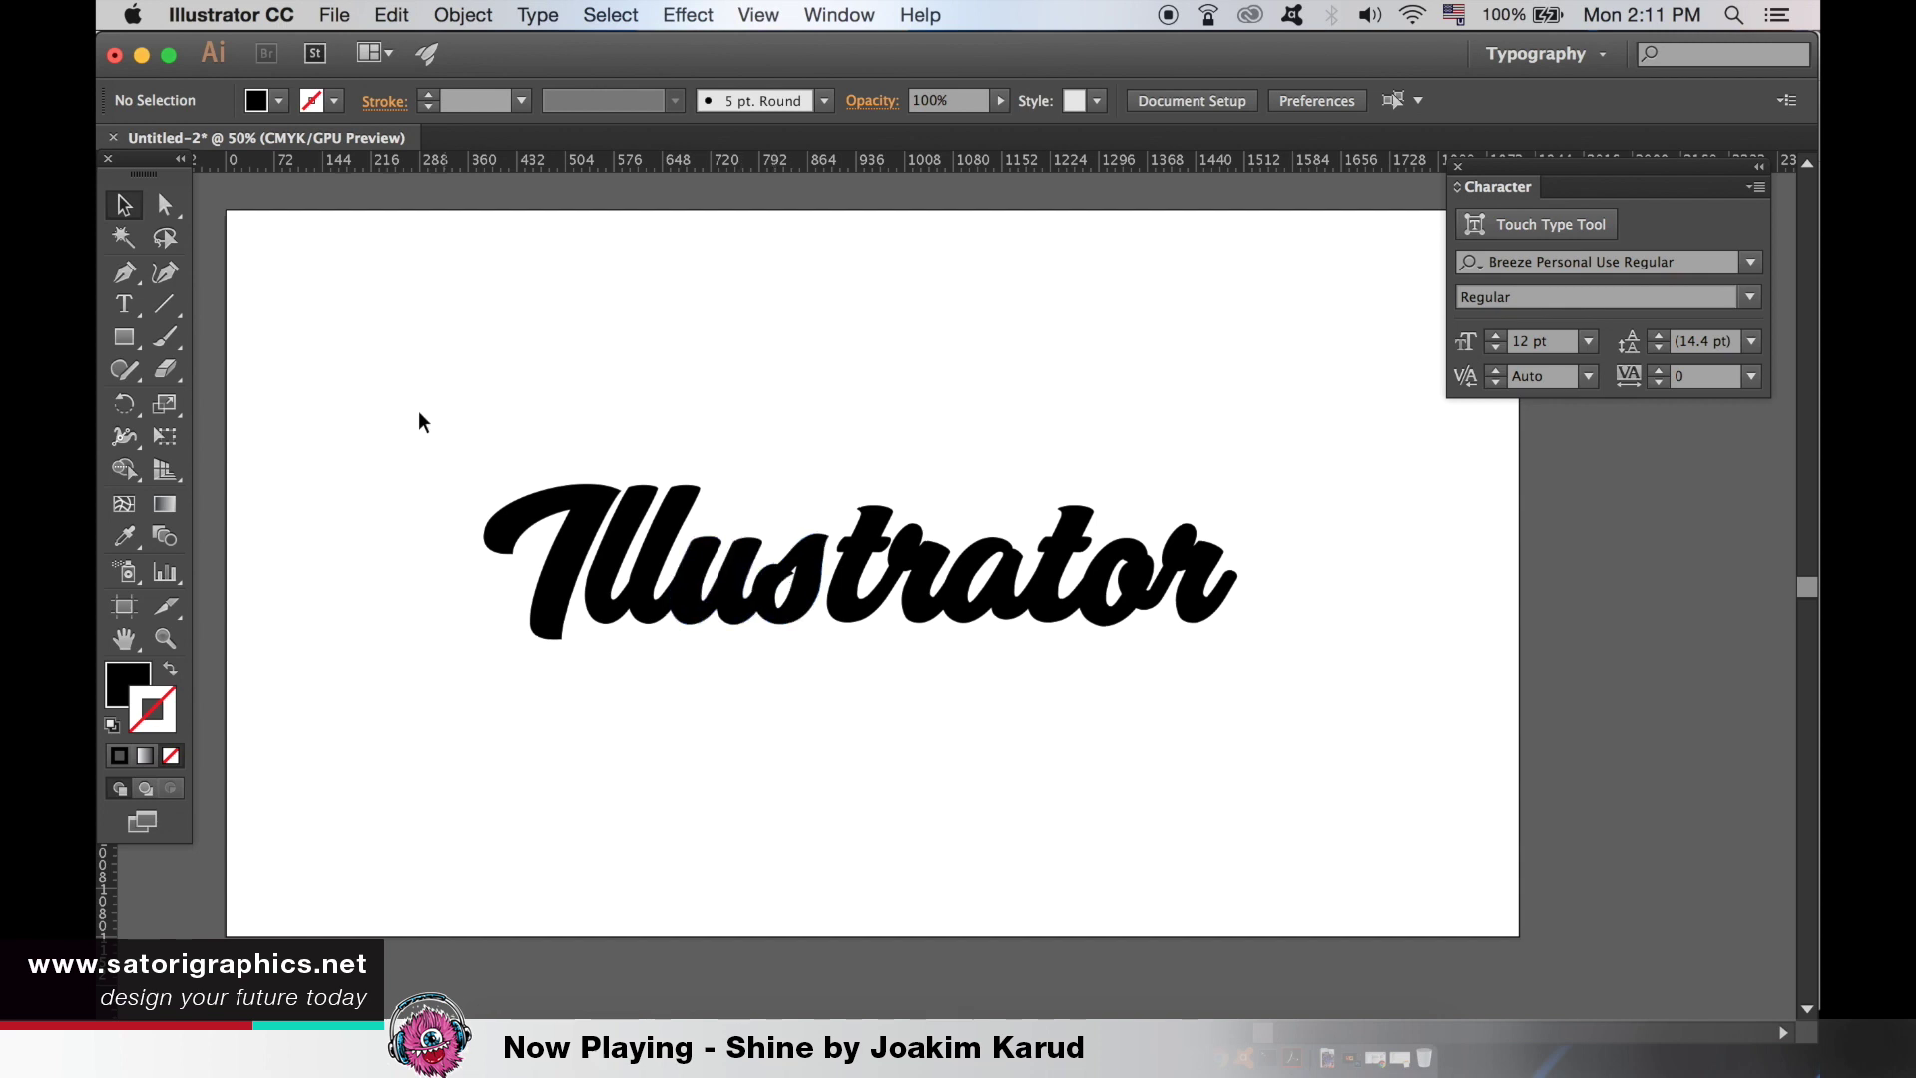
{"action": "key", "text": "super+equal"}
{"action": "key", "text": "super+equal"}
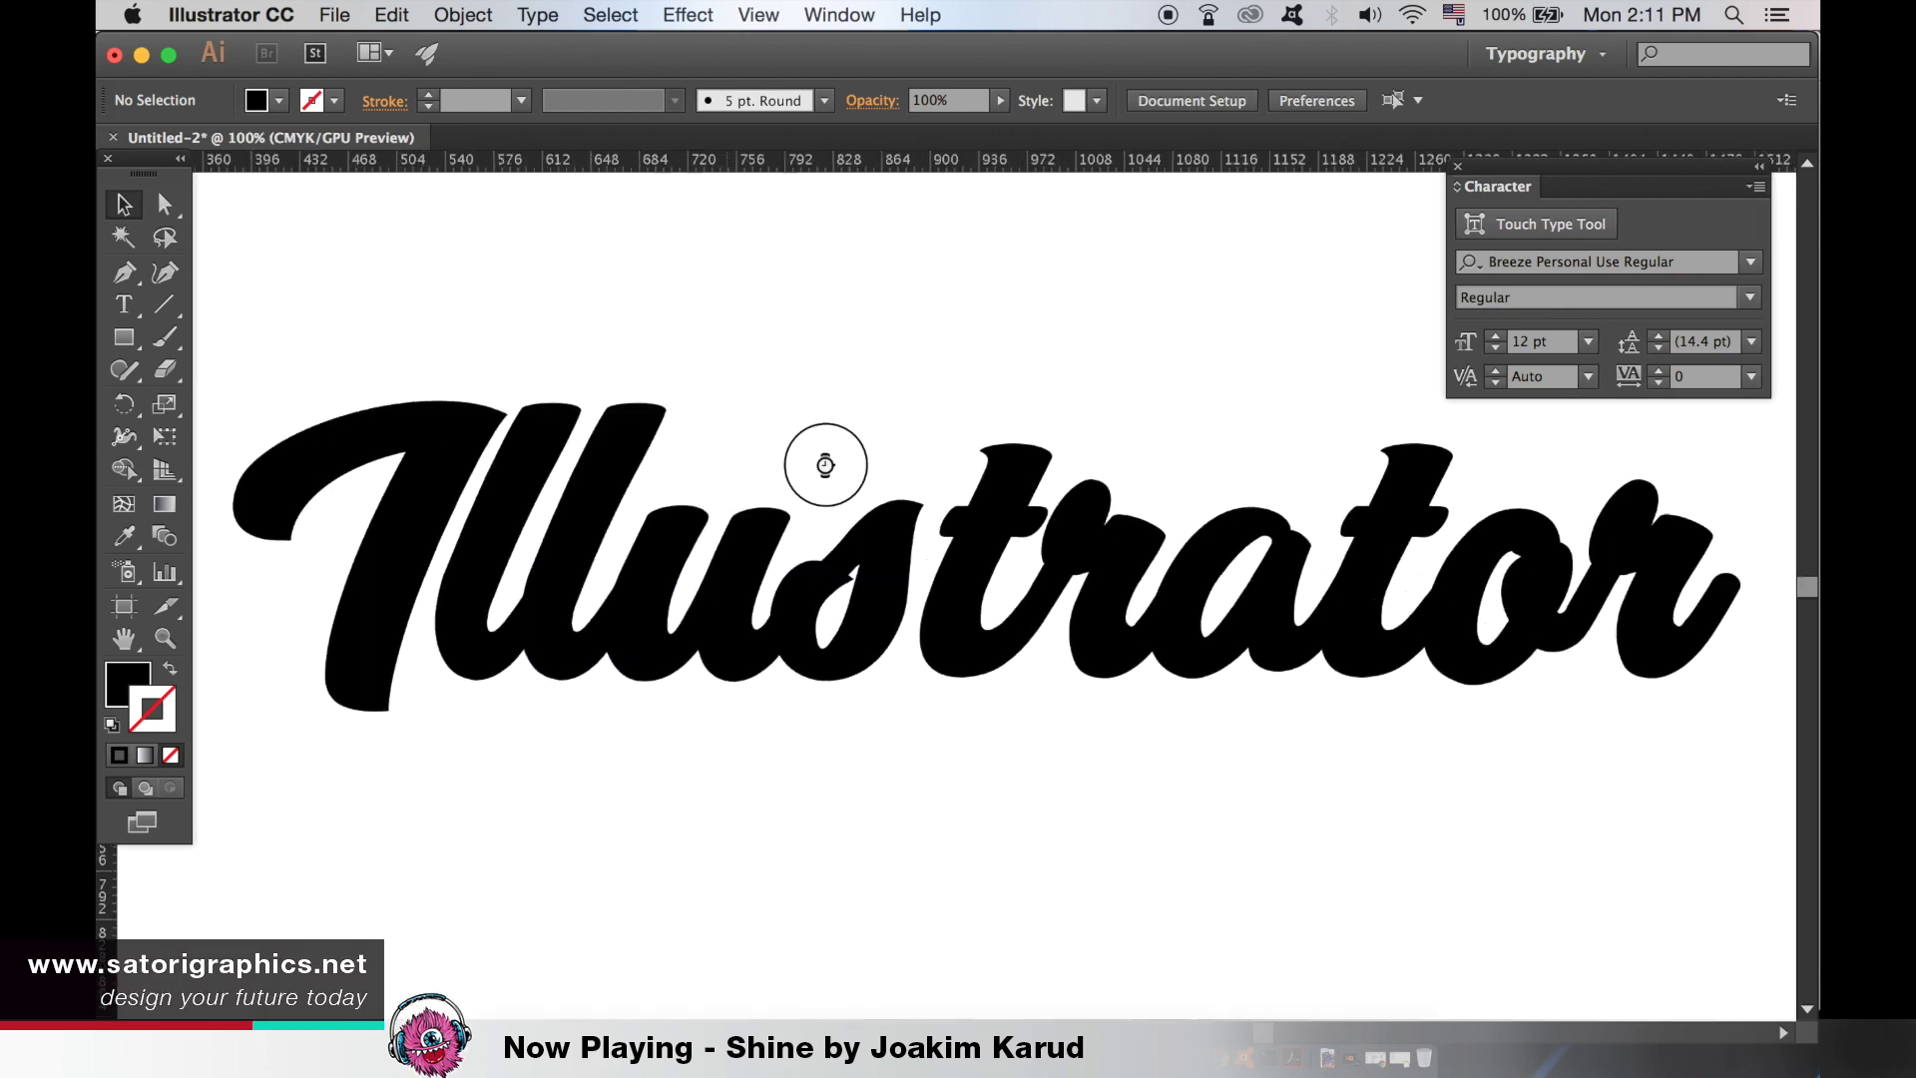
- Zoom to 200% on the capital I and try moving its top-left anchor, then undo
{"action": "left_click", "coordinate": [165, 203]}
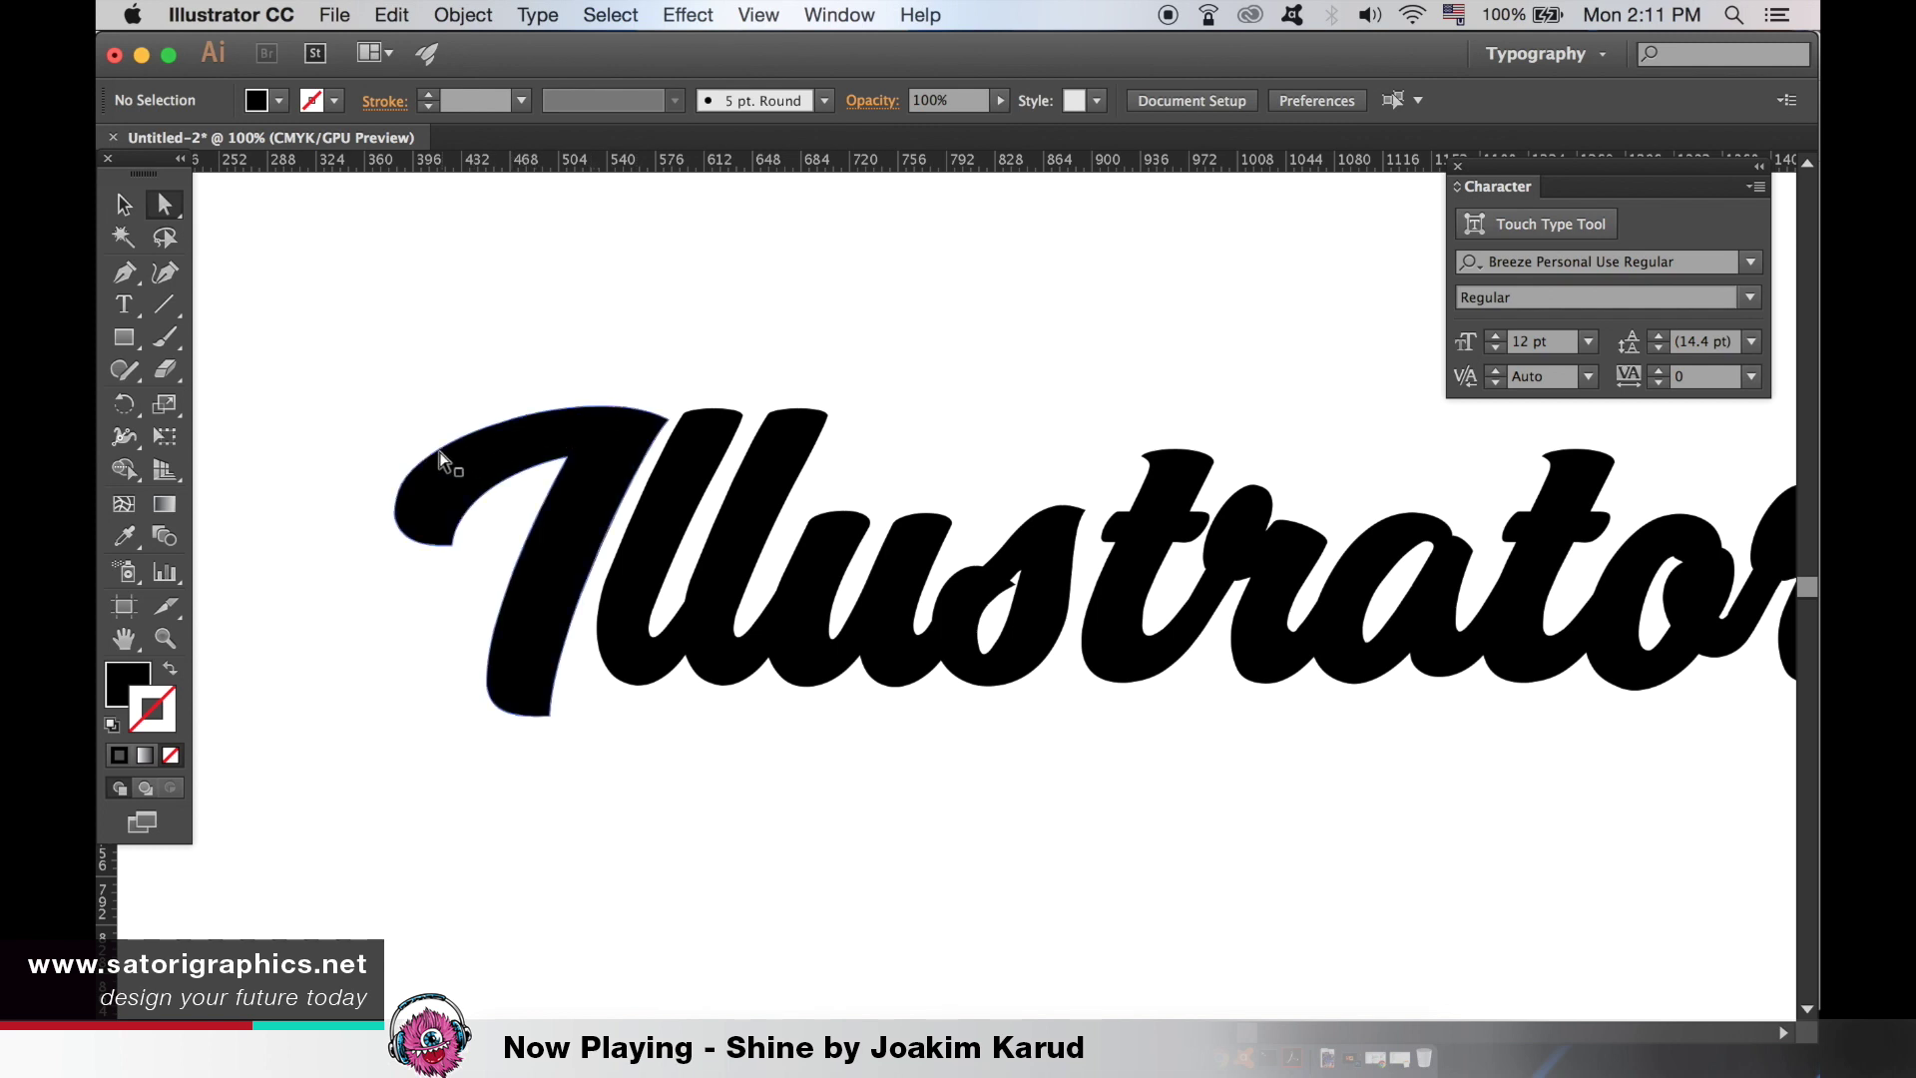
{"action": "key", "text": "super+equal"}
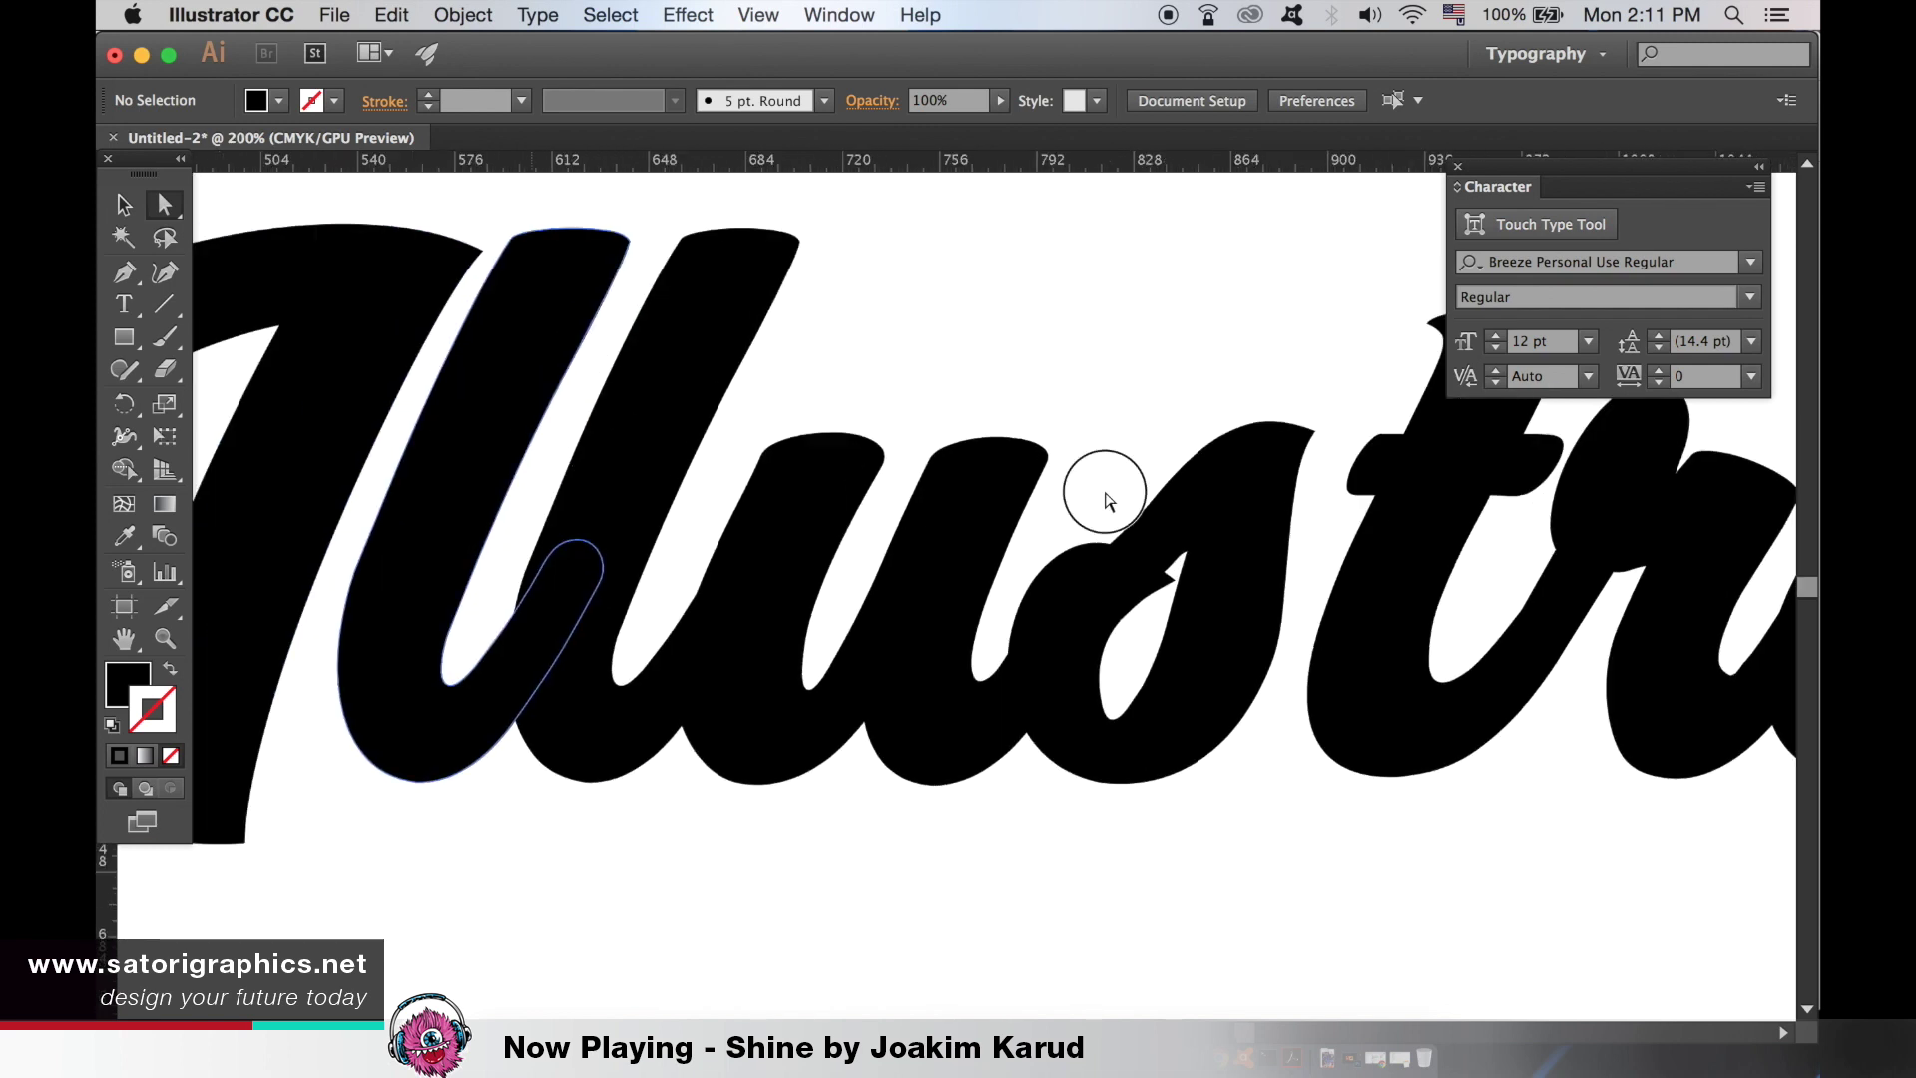
{"action": "key", "text": "super+equal"}
{"action": "left_click", "coordinate": [675, 376]}
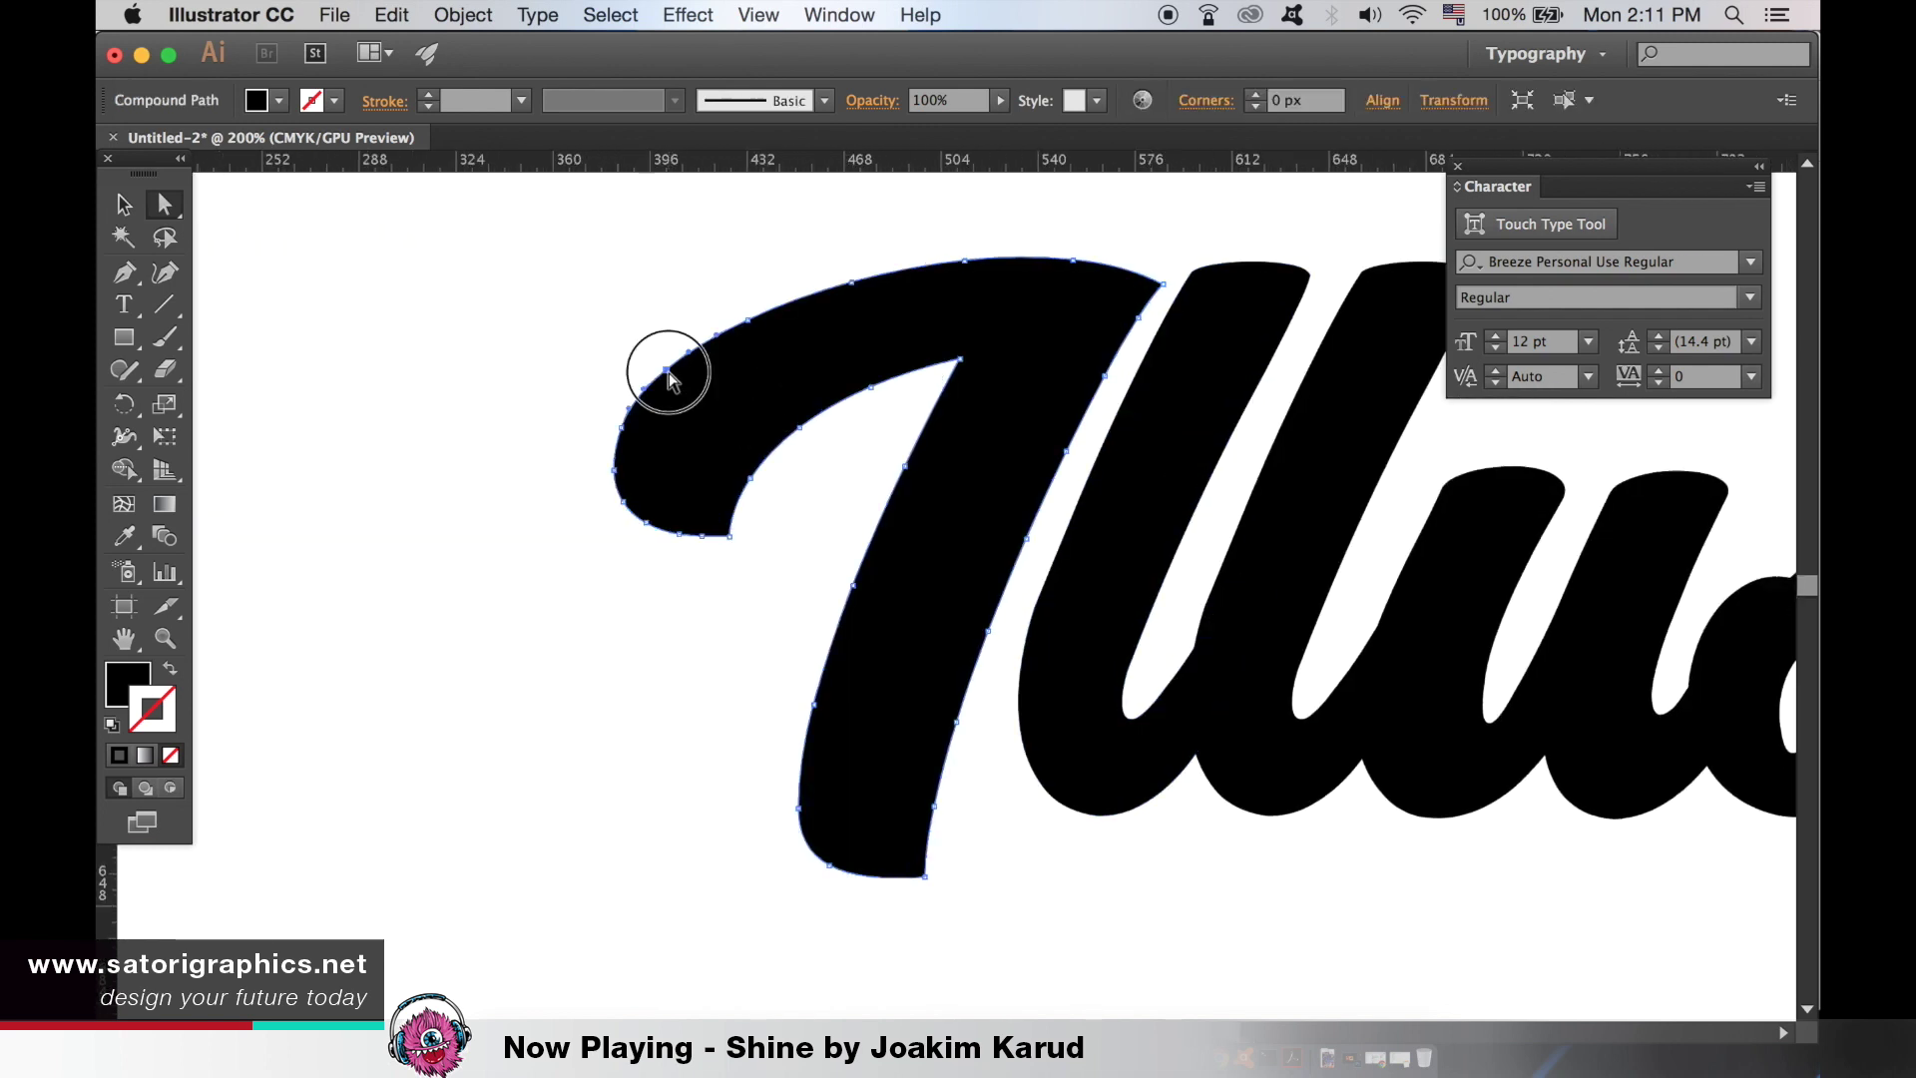
{"action": "left_click_drag", "start_coordinate": [663, 363], "coordinate": [642, 357]}
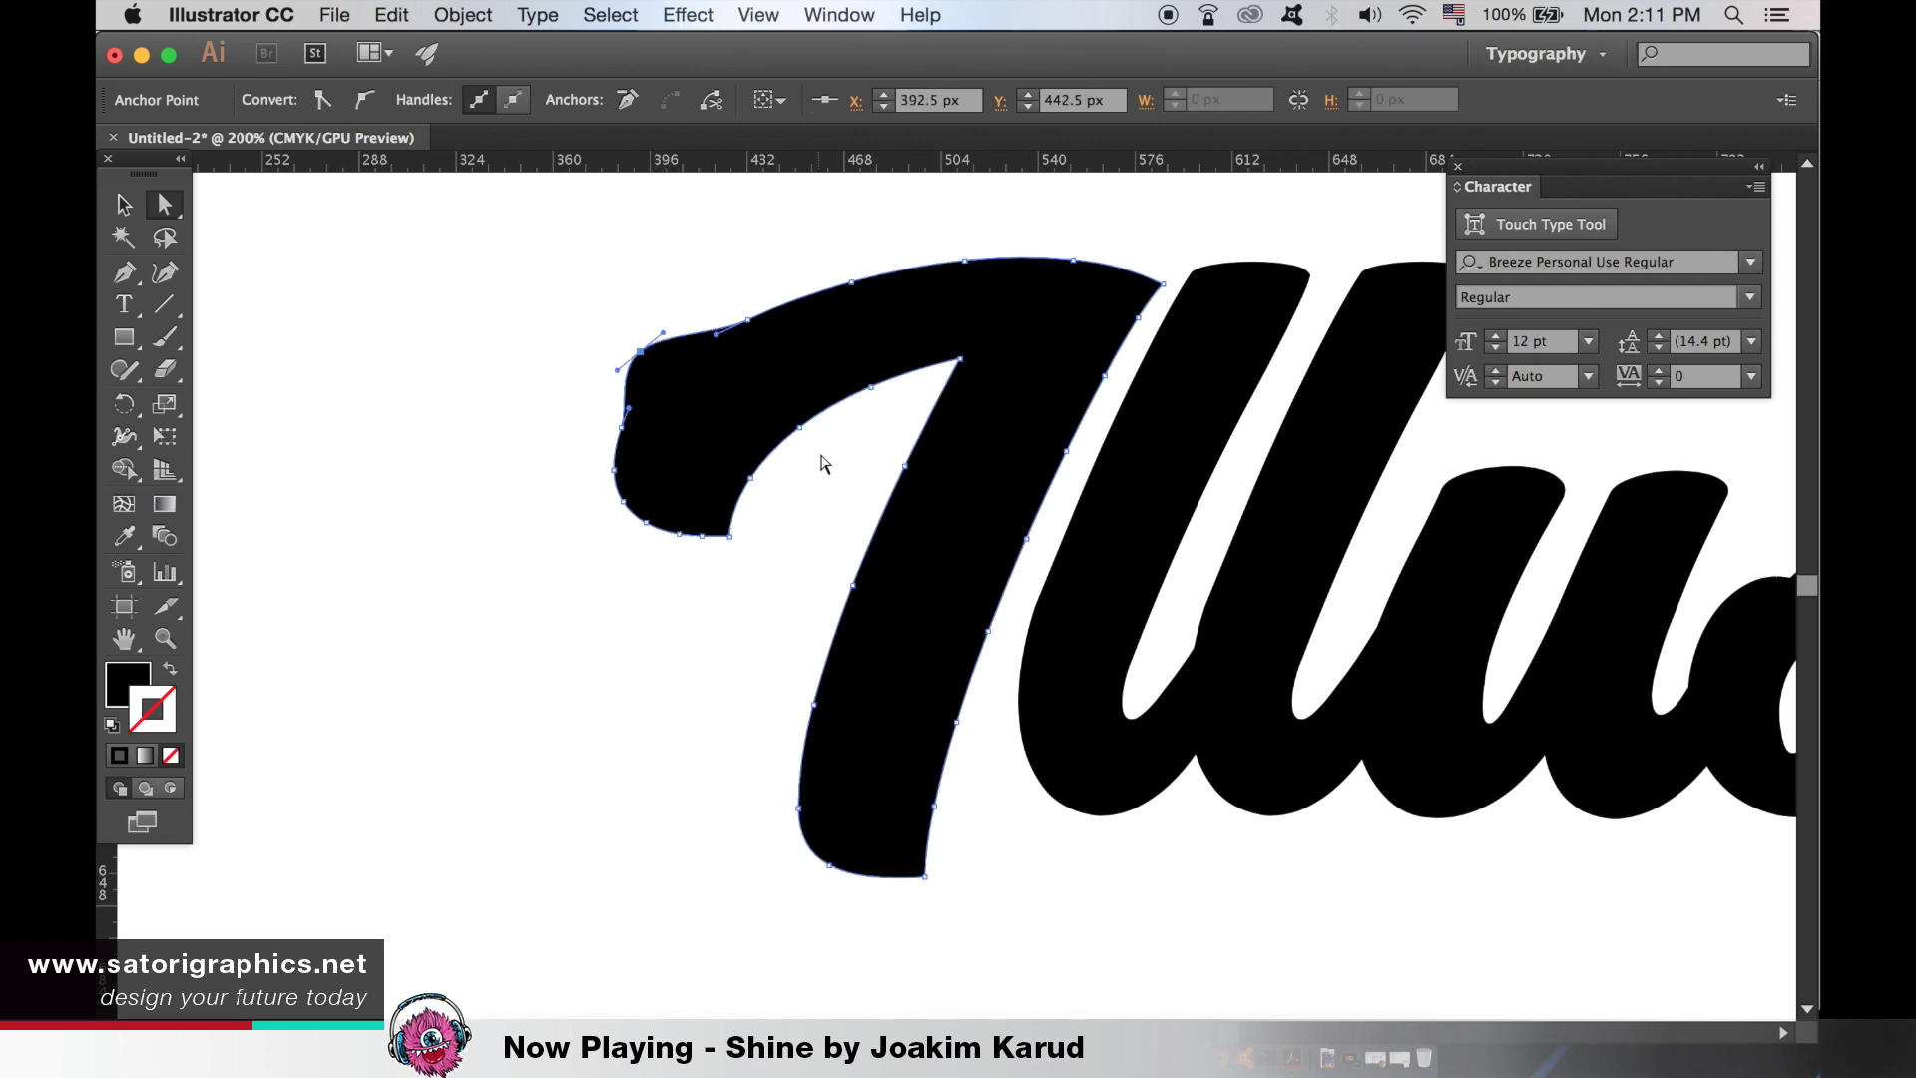
{"action": "key", "text": "super"}
{"action": "key", "text": "super+z"}
{"action": "left_click", "coordinate": [728, 577]}
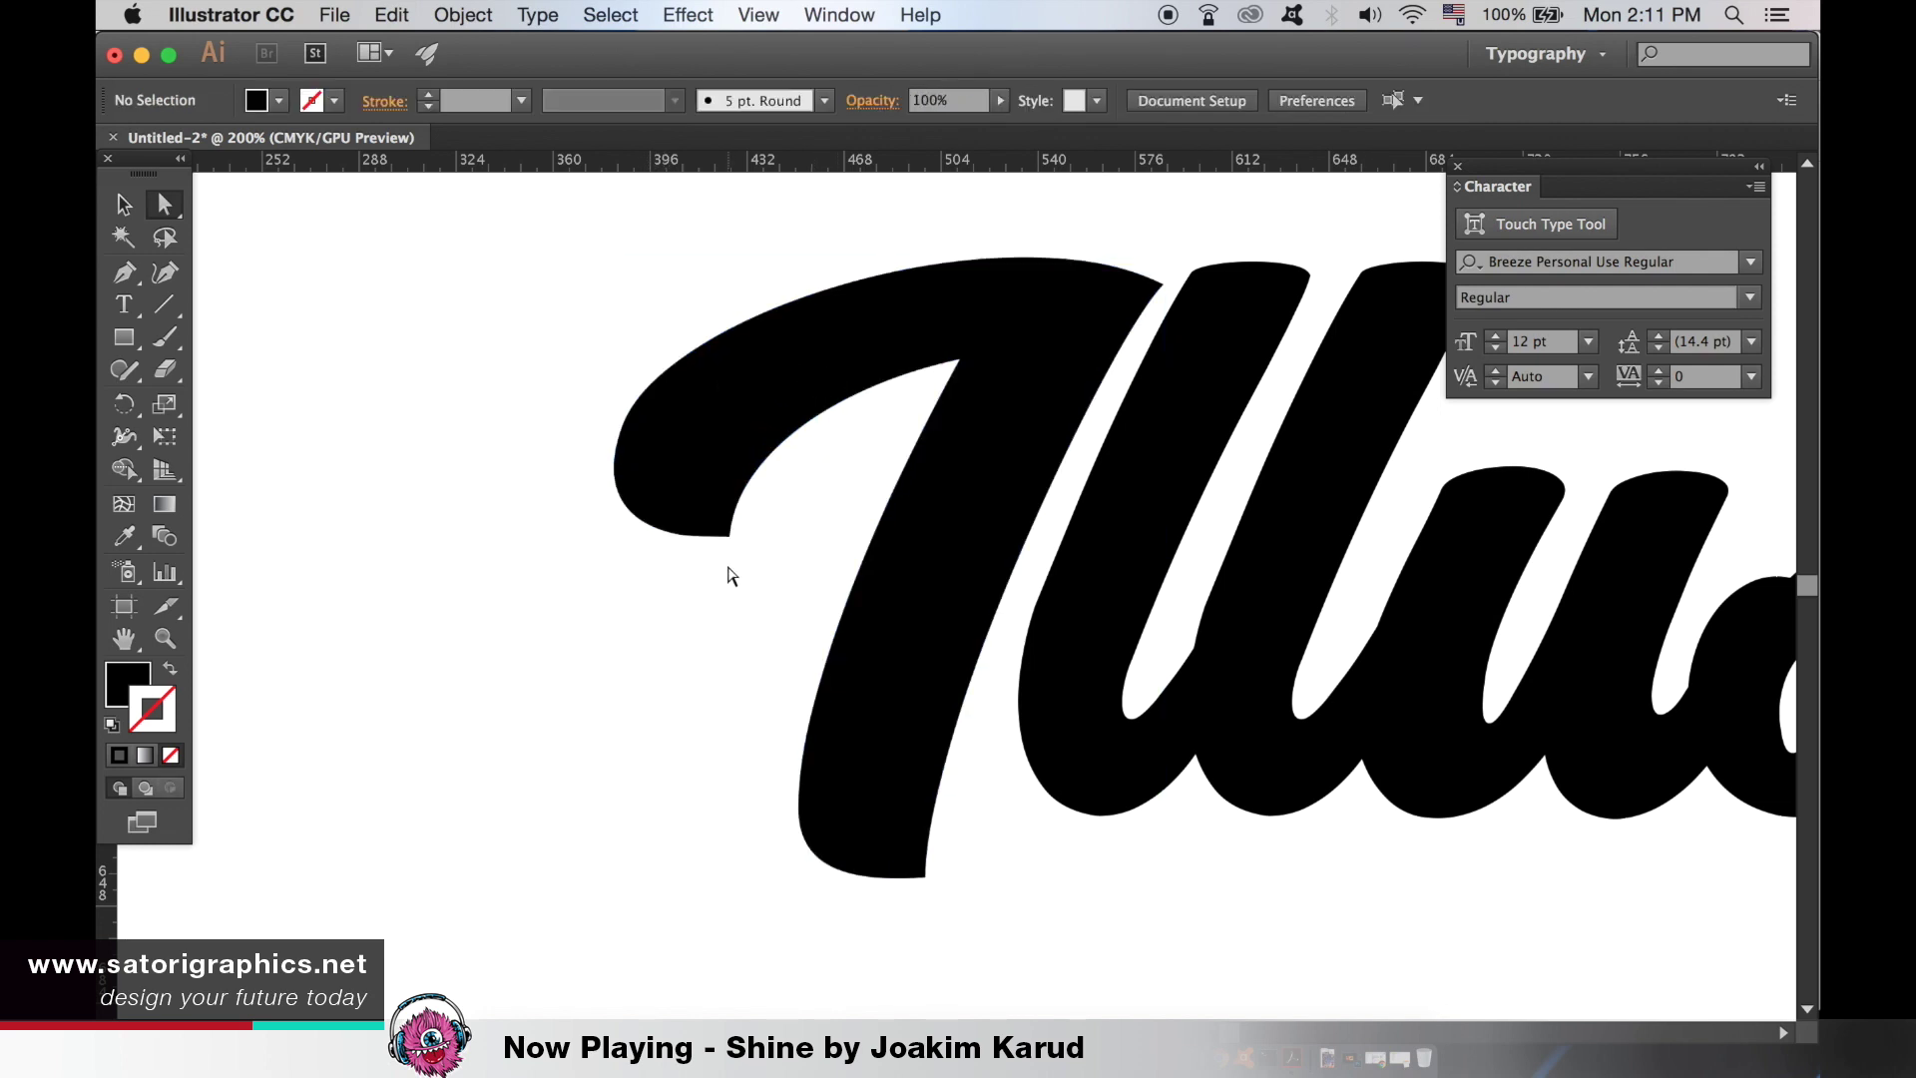
- Shift-select the I's stem edge anchors and push them left to thicken the stem
{"action": "left_click", "coordinate": [730, 540]}
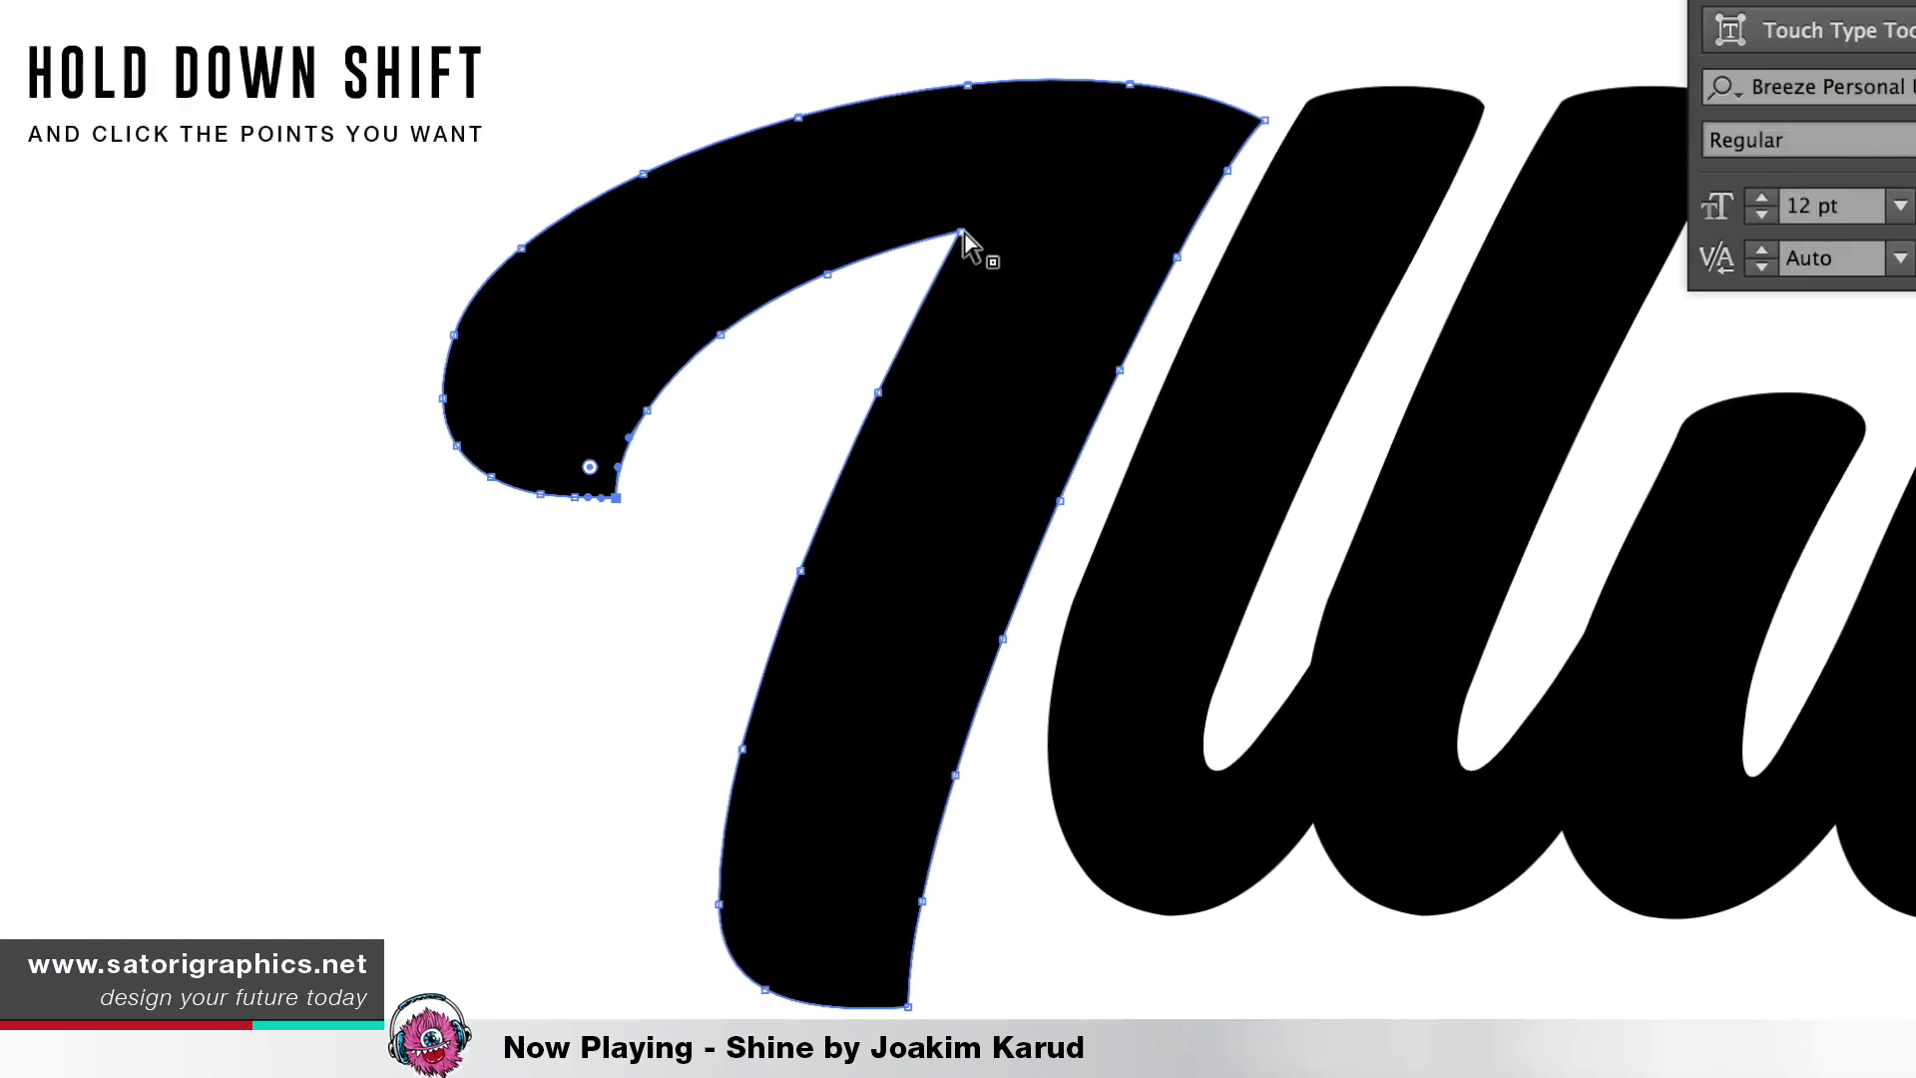
{"action": "left_click", "coordinate": [961, 360], "text": "shift"}
{"action": "left_click", "coordinate": [878, 392], "text": "shift"}
{"action": "left_click", "coordinate": [801, 571], "text": "shift"}
{"action": "left_click", "coordinate": [742, 748], "text": "shift"}
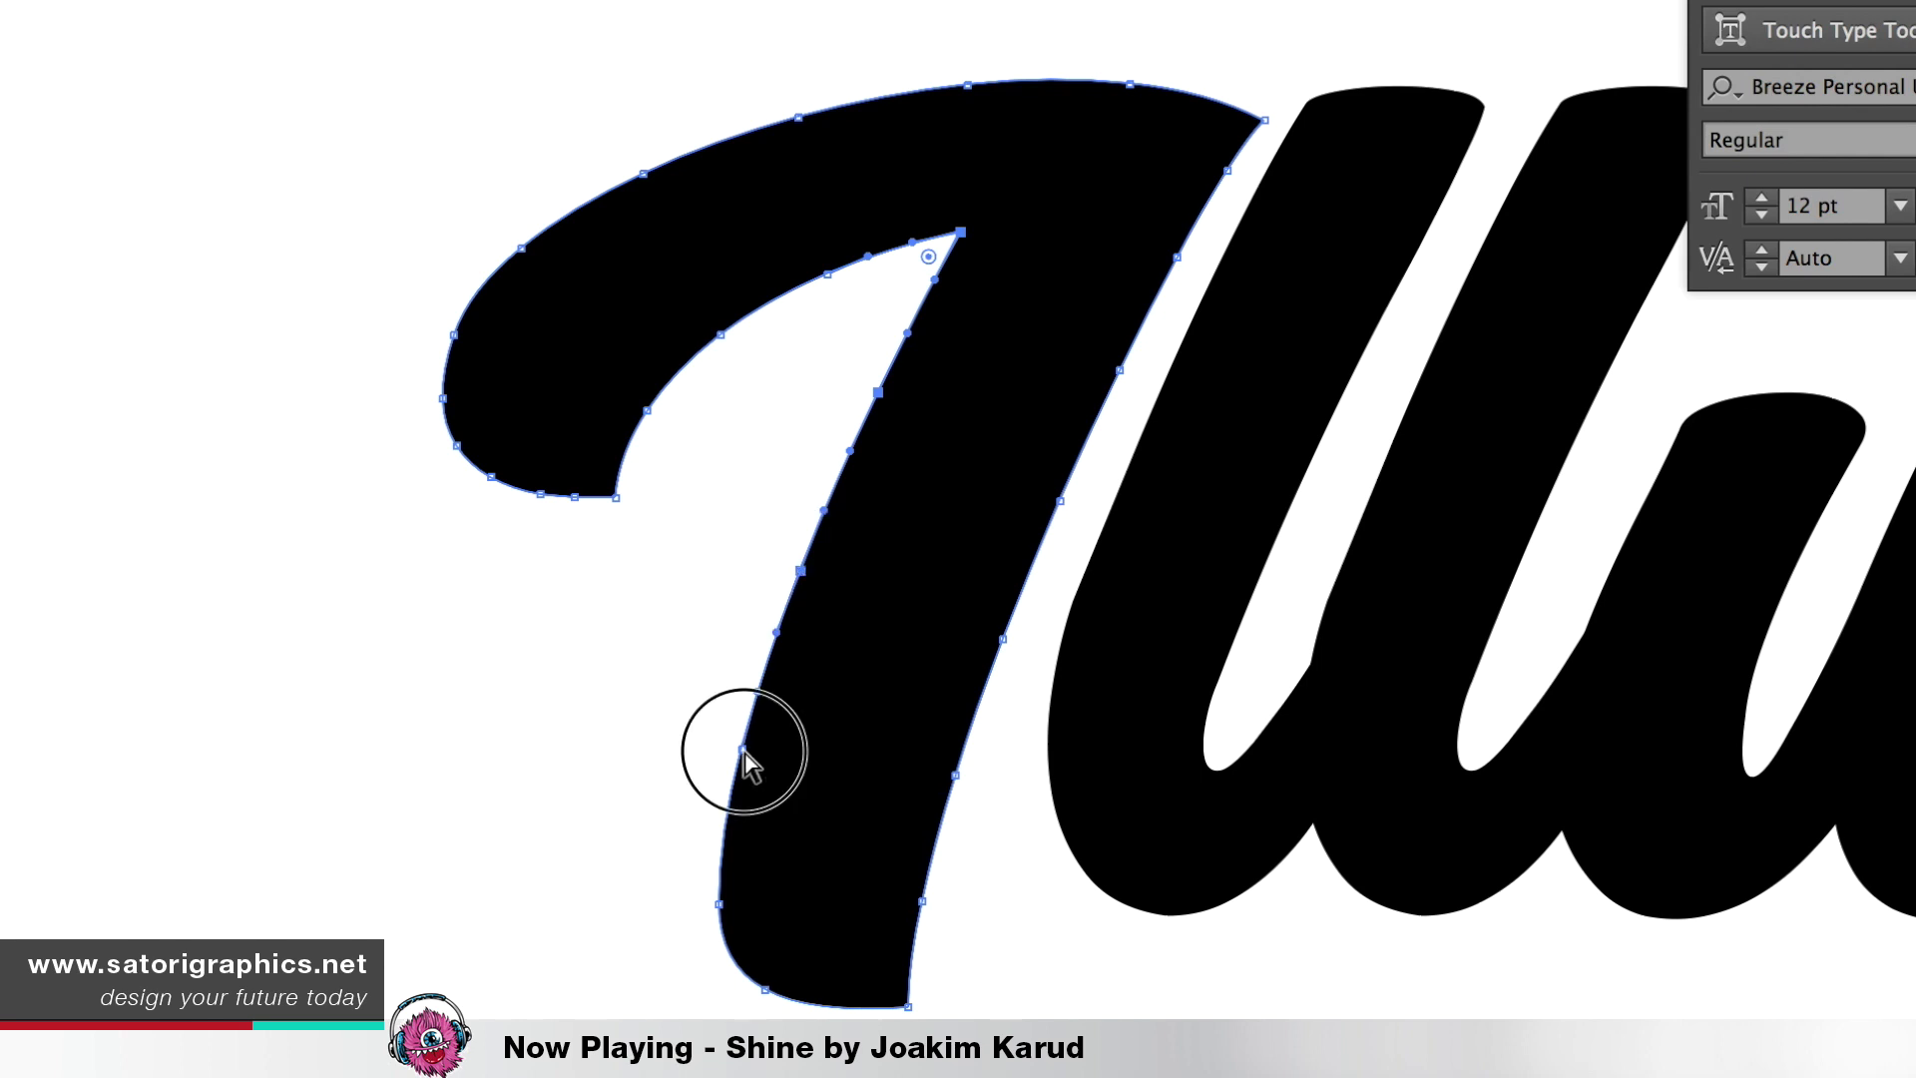
{"action": "left_click", "coordinate": [718, 904], "text": "shift"}
{"action": "left_click_drag", "start_coordinate": [720, 910], "coordinate": [676, 911]}
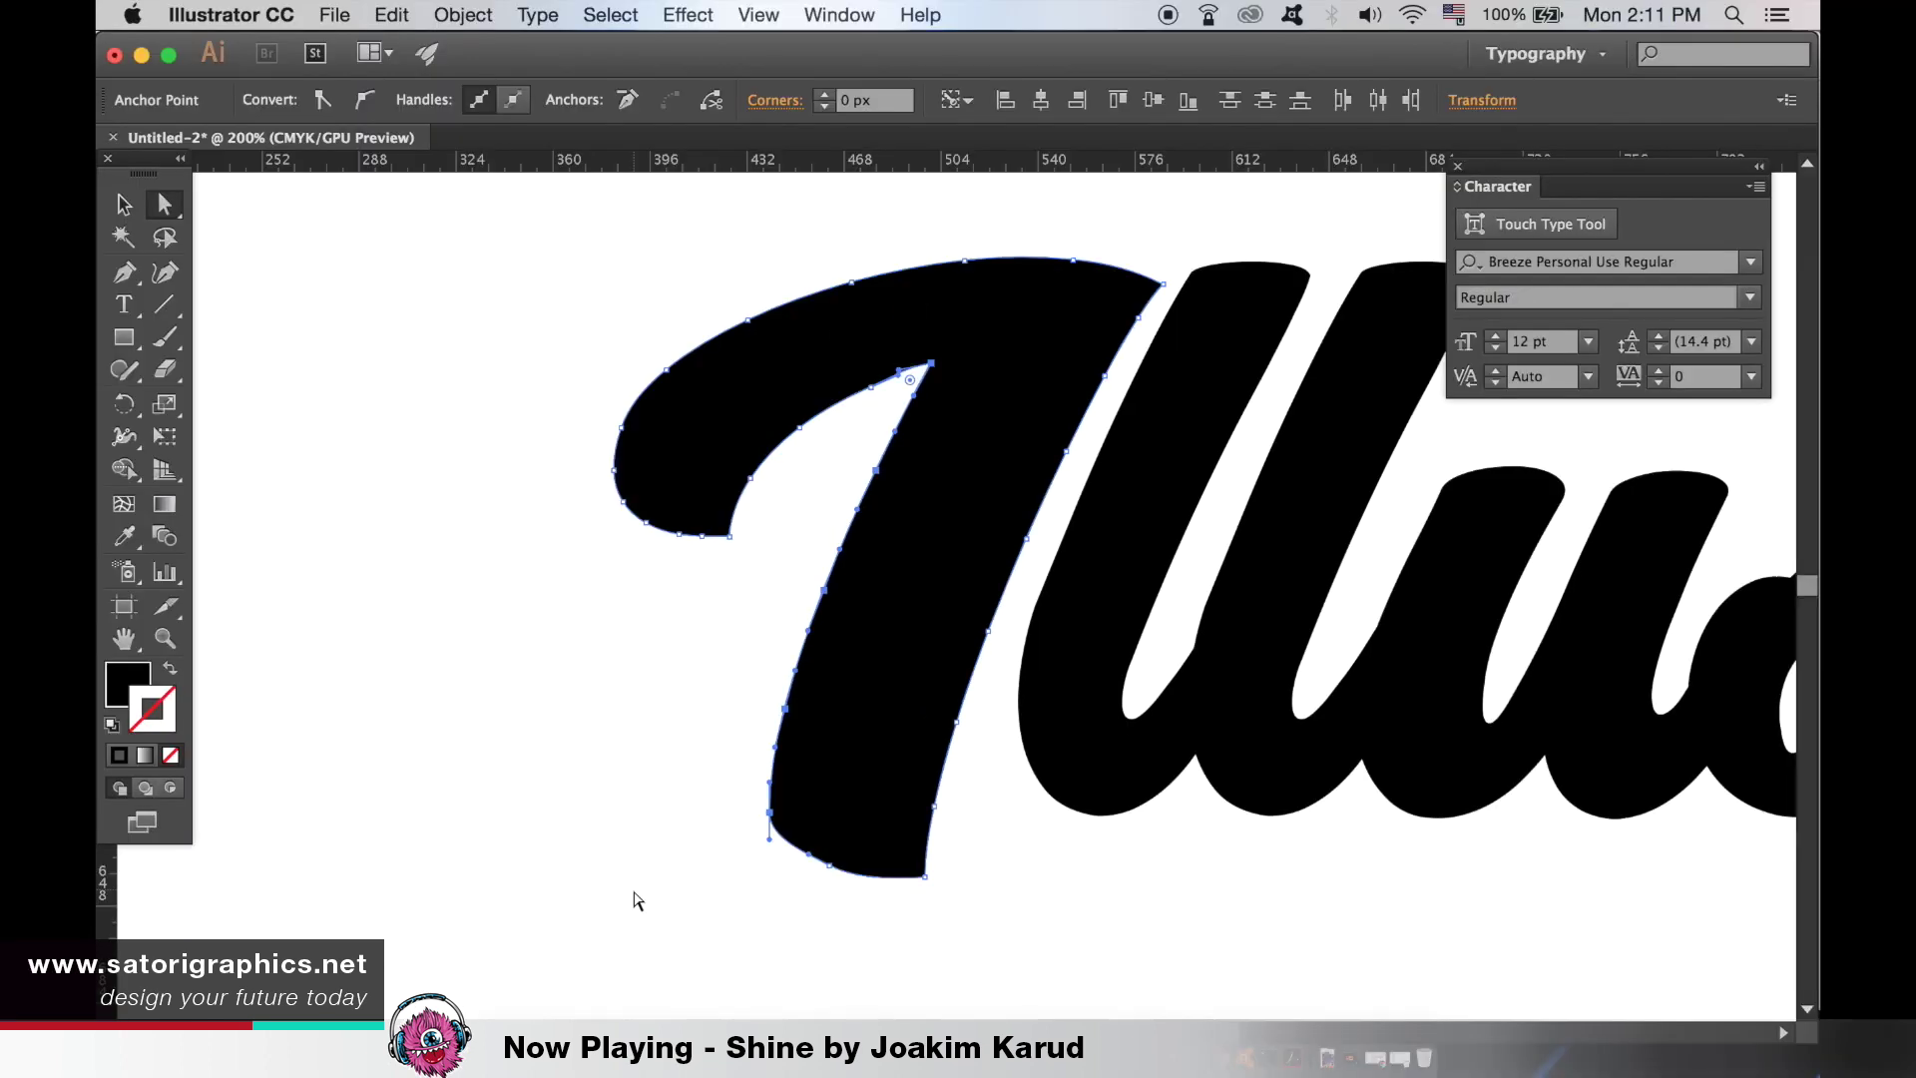
{"action": "left_click", "coordinate": [984, 1013]}
- Drag the I's bottom curve segment to smooth its shape
{"action": "left_click", "coordinate": [796, 1003]}
{"action": "scroll", "coordinate": [850, 878], "scroll_direction": "up", "scroll_amount": 5}
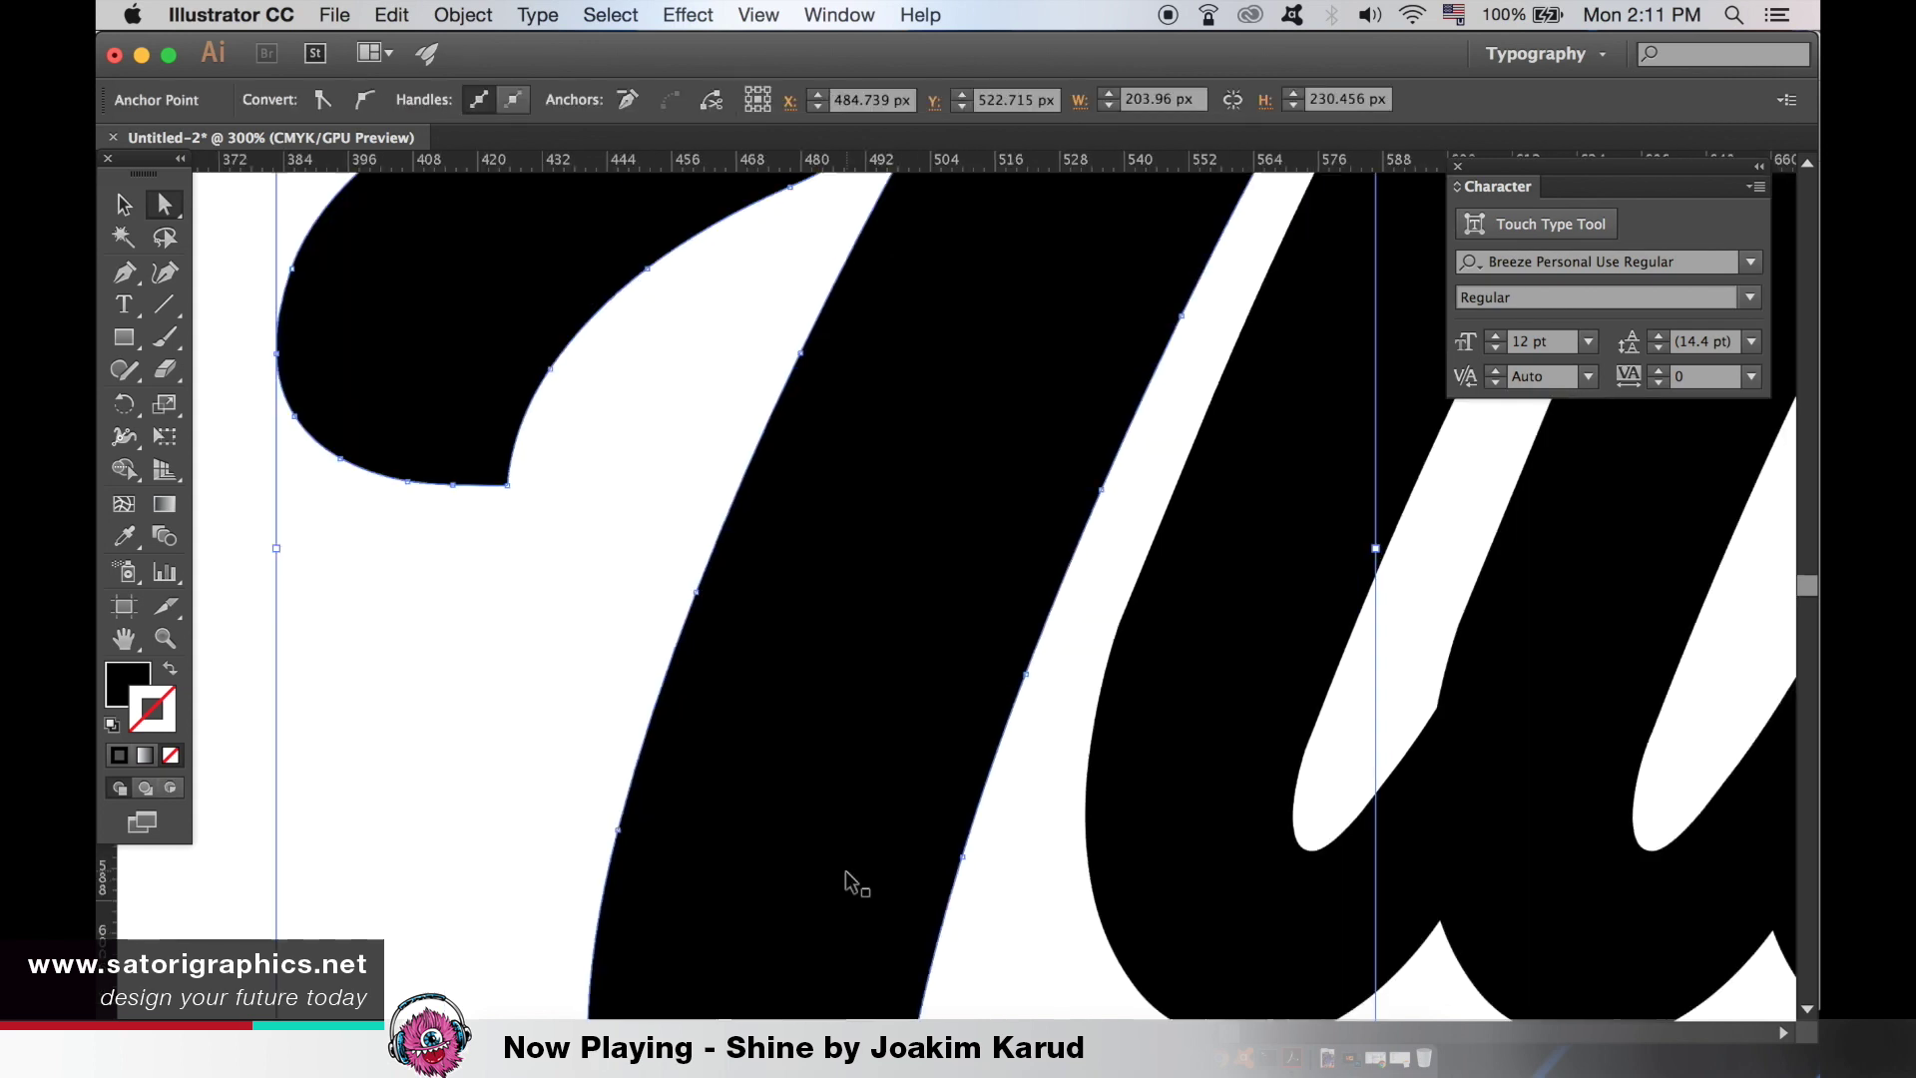
{"action": "scroll", "coordinate": [770, 885], "scroll_direction": "down", "scroll_amount": 2}
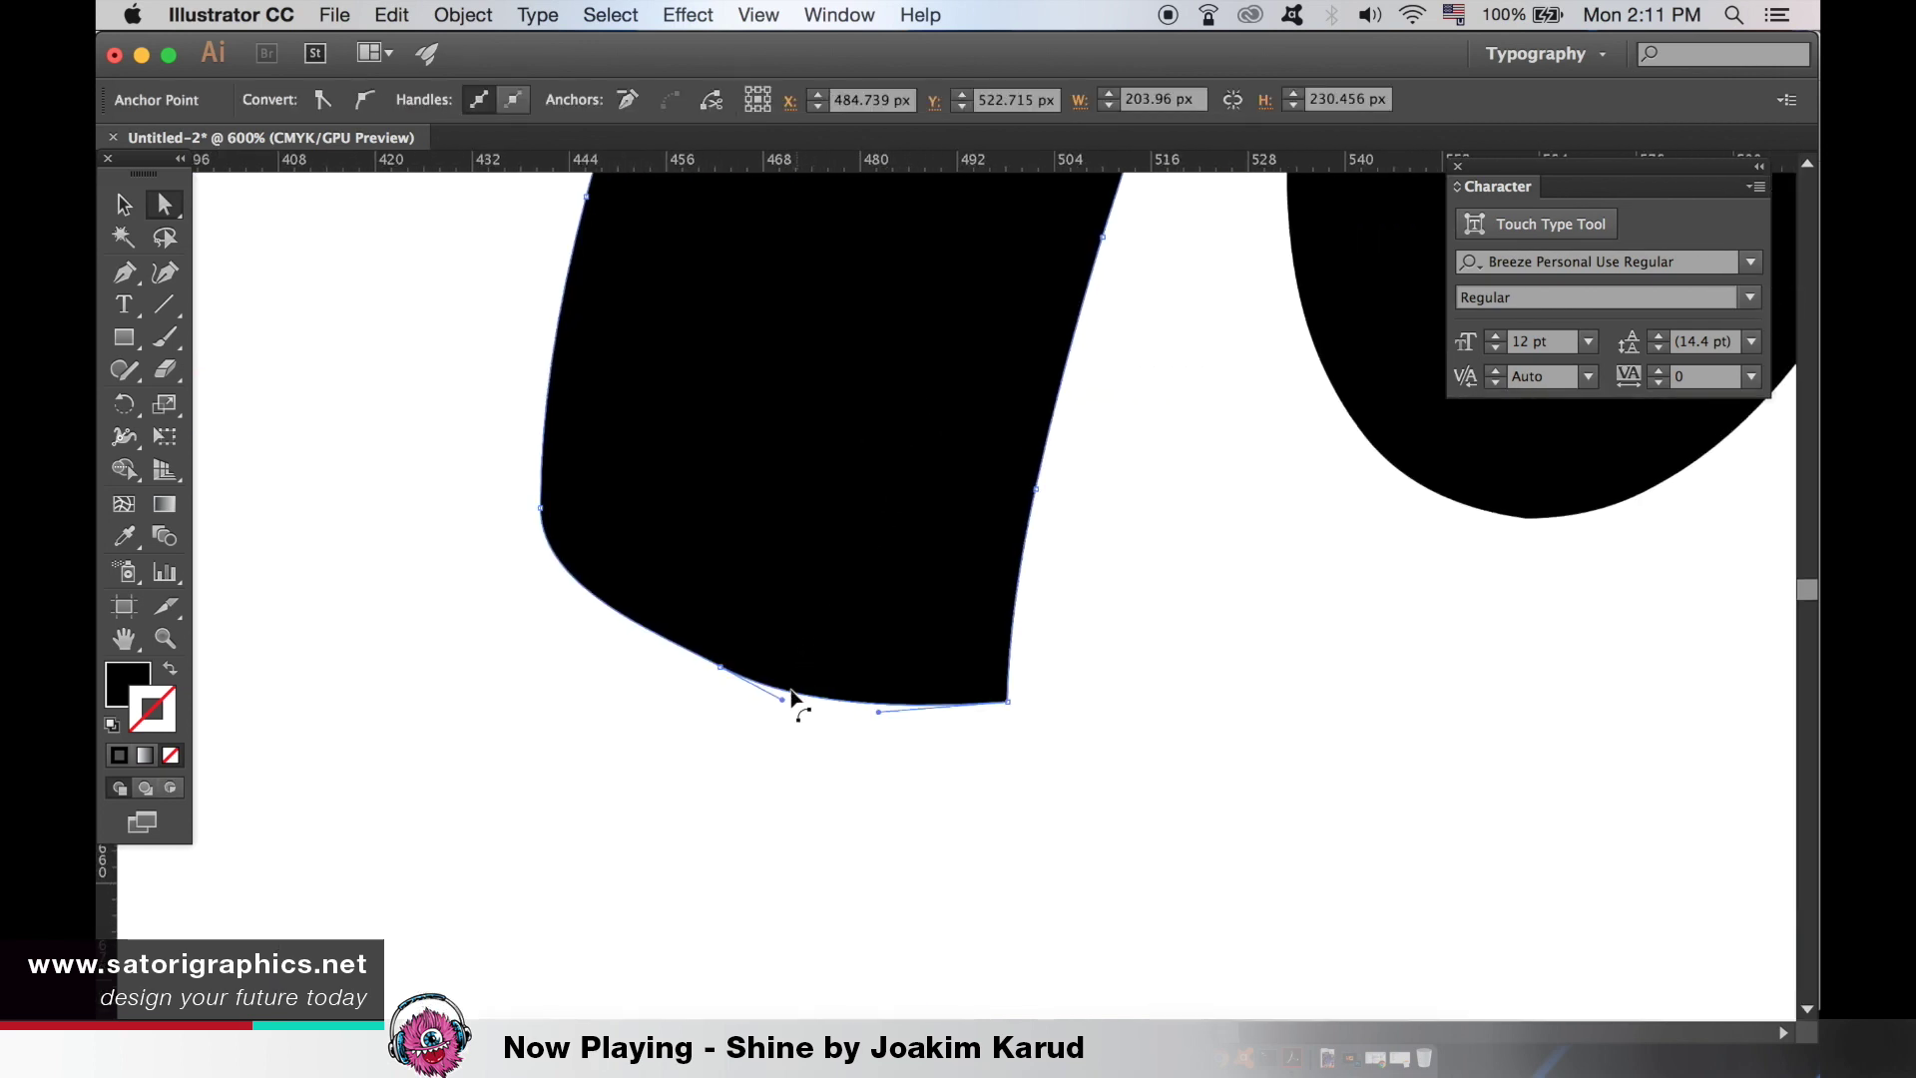
{"action": "left_click_drag", "start_coordinate": [784, 707], "coordinate": [809, 689]}
{"action": "left_click", "coordinate": [799, 778]}
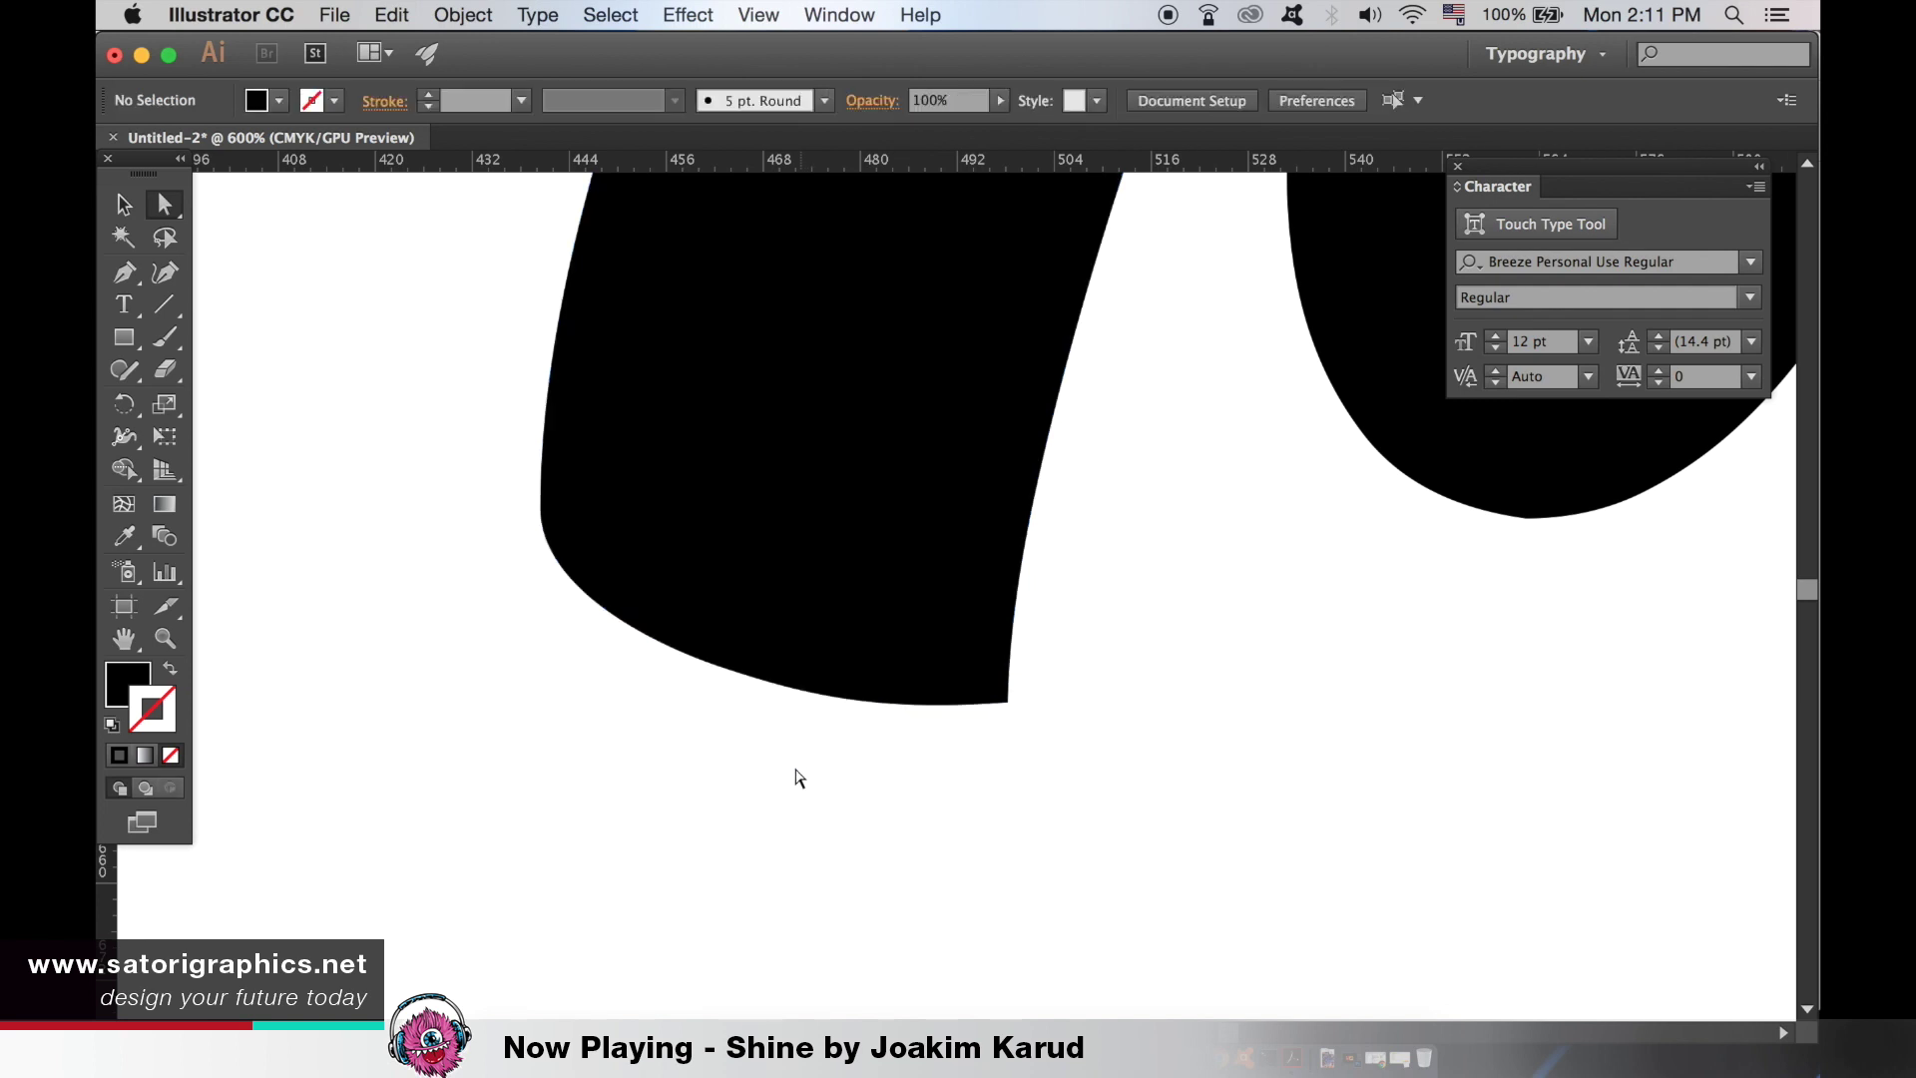
{"action": "scroll", "coordinate": [1116, 703], "scroll_direction": "down", "scroll_amount": 6}
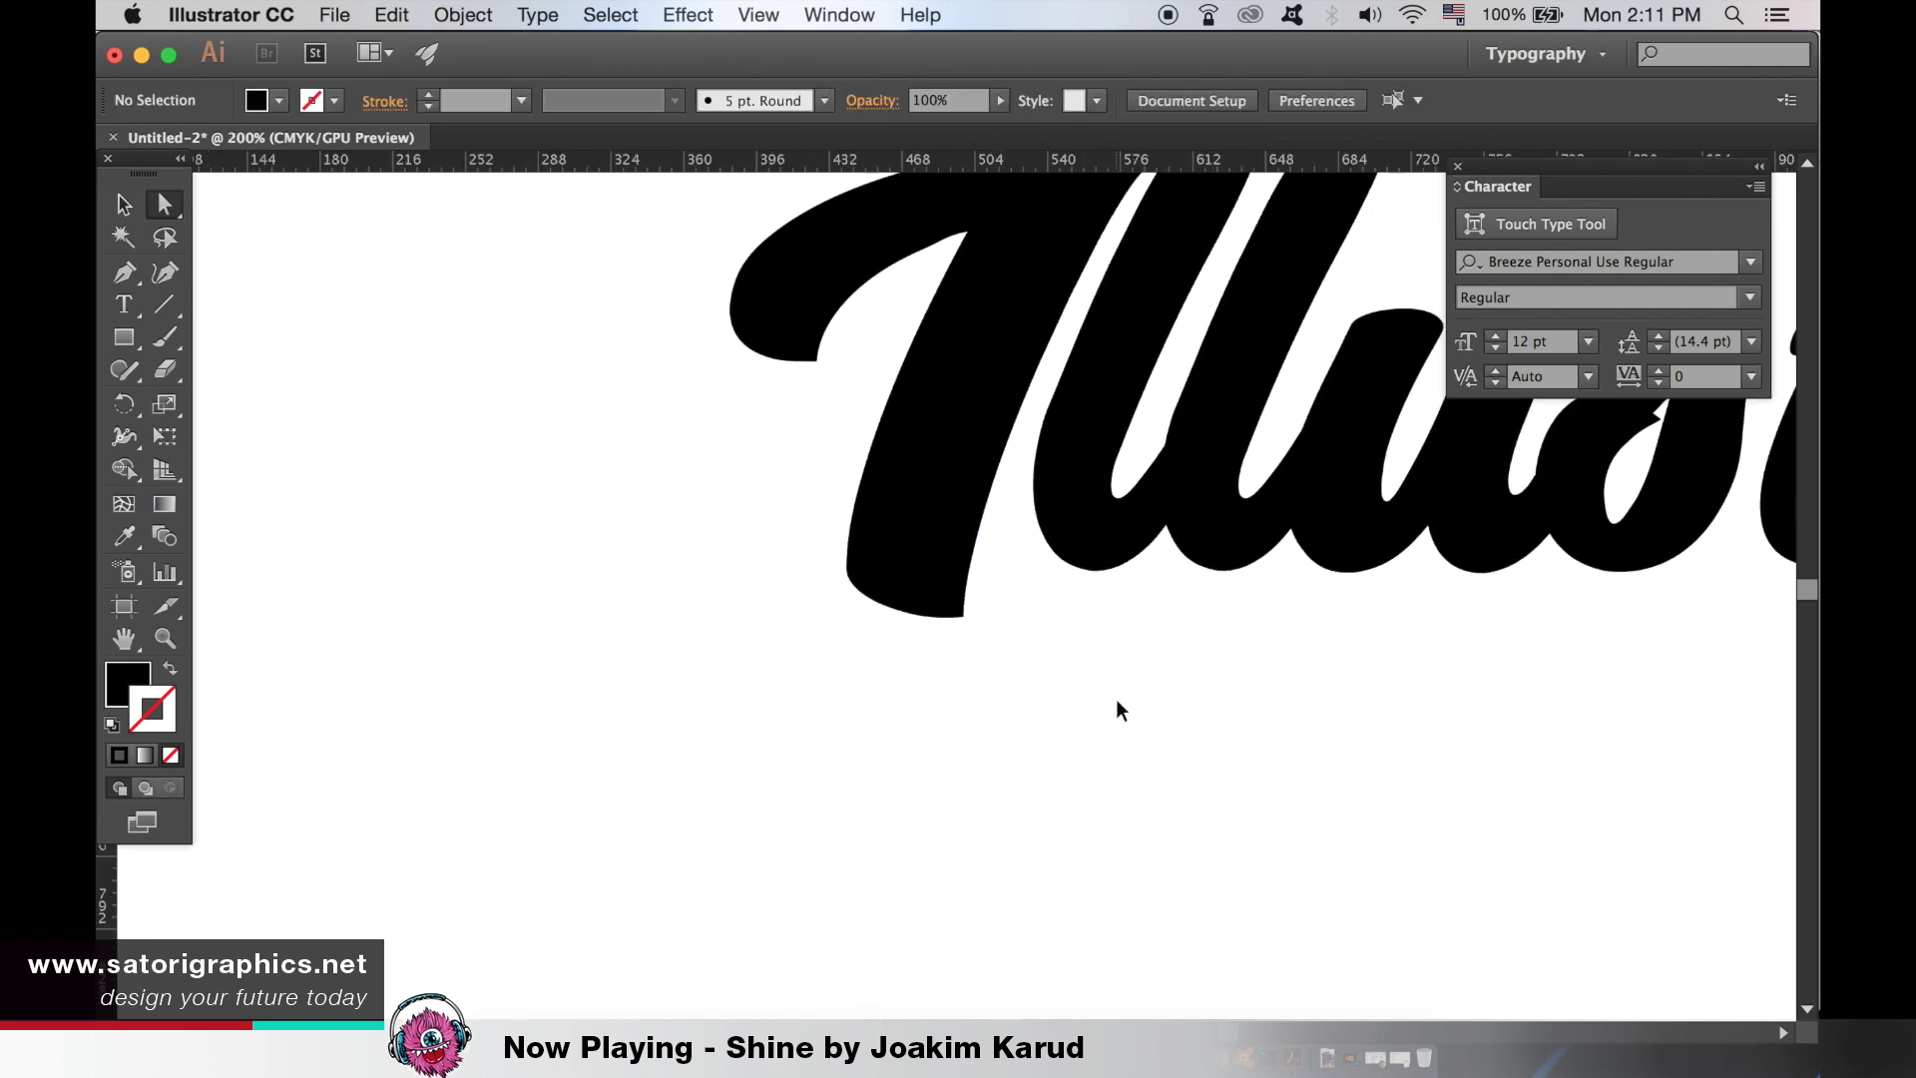
{"action": "left_click_drag", "start_coordinate": [1116, 692], "coordinate": [884, 831]}
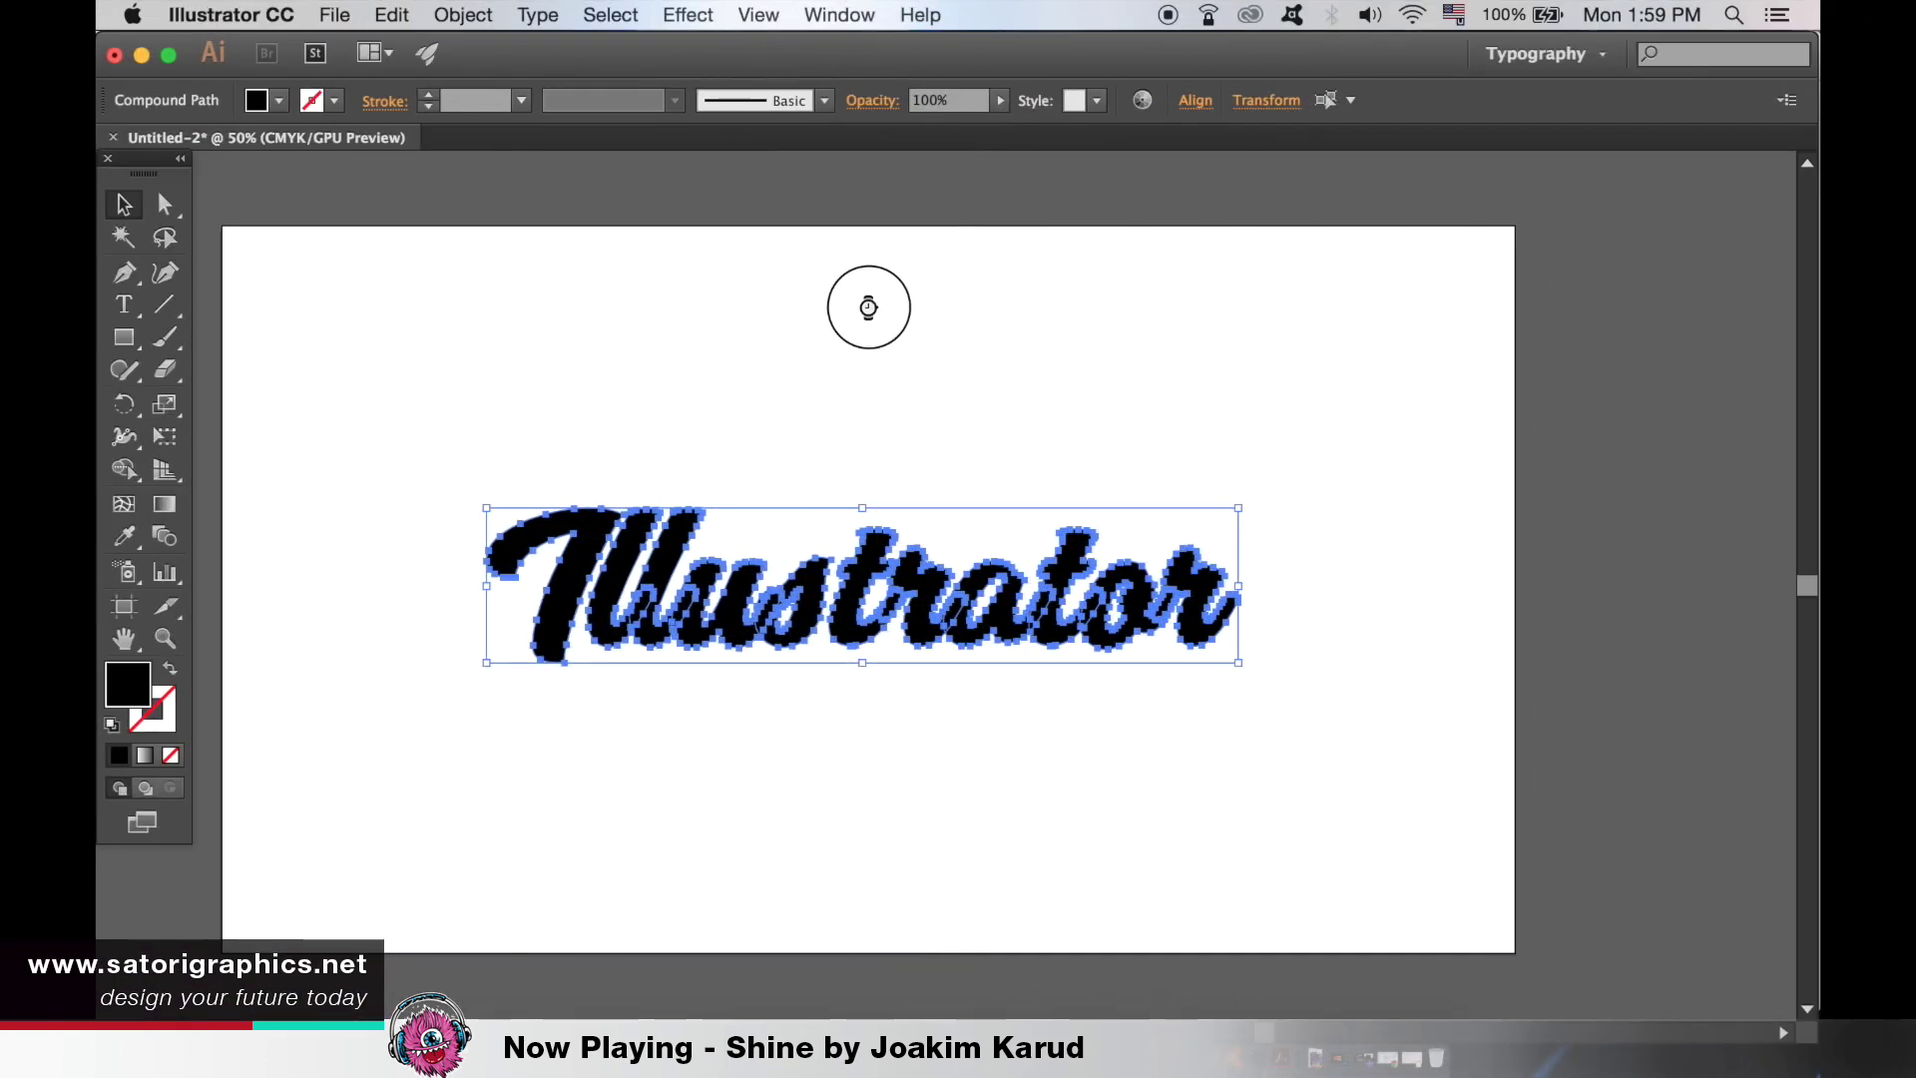
- Check the second l and u letter shapes and zoom in on the lettering
{"action": "left_click", "coordinate": [868, 307]}
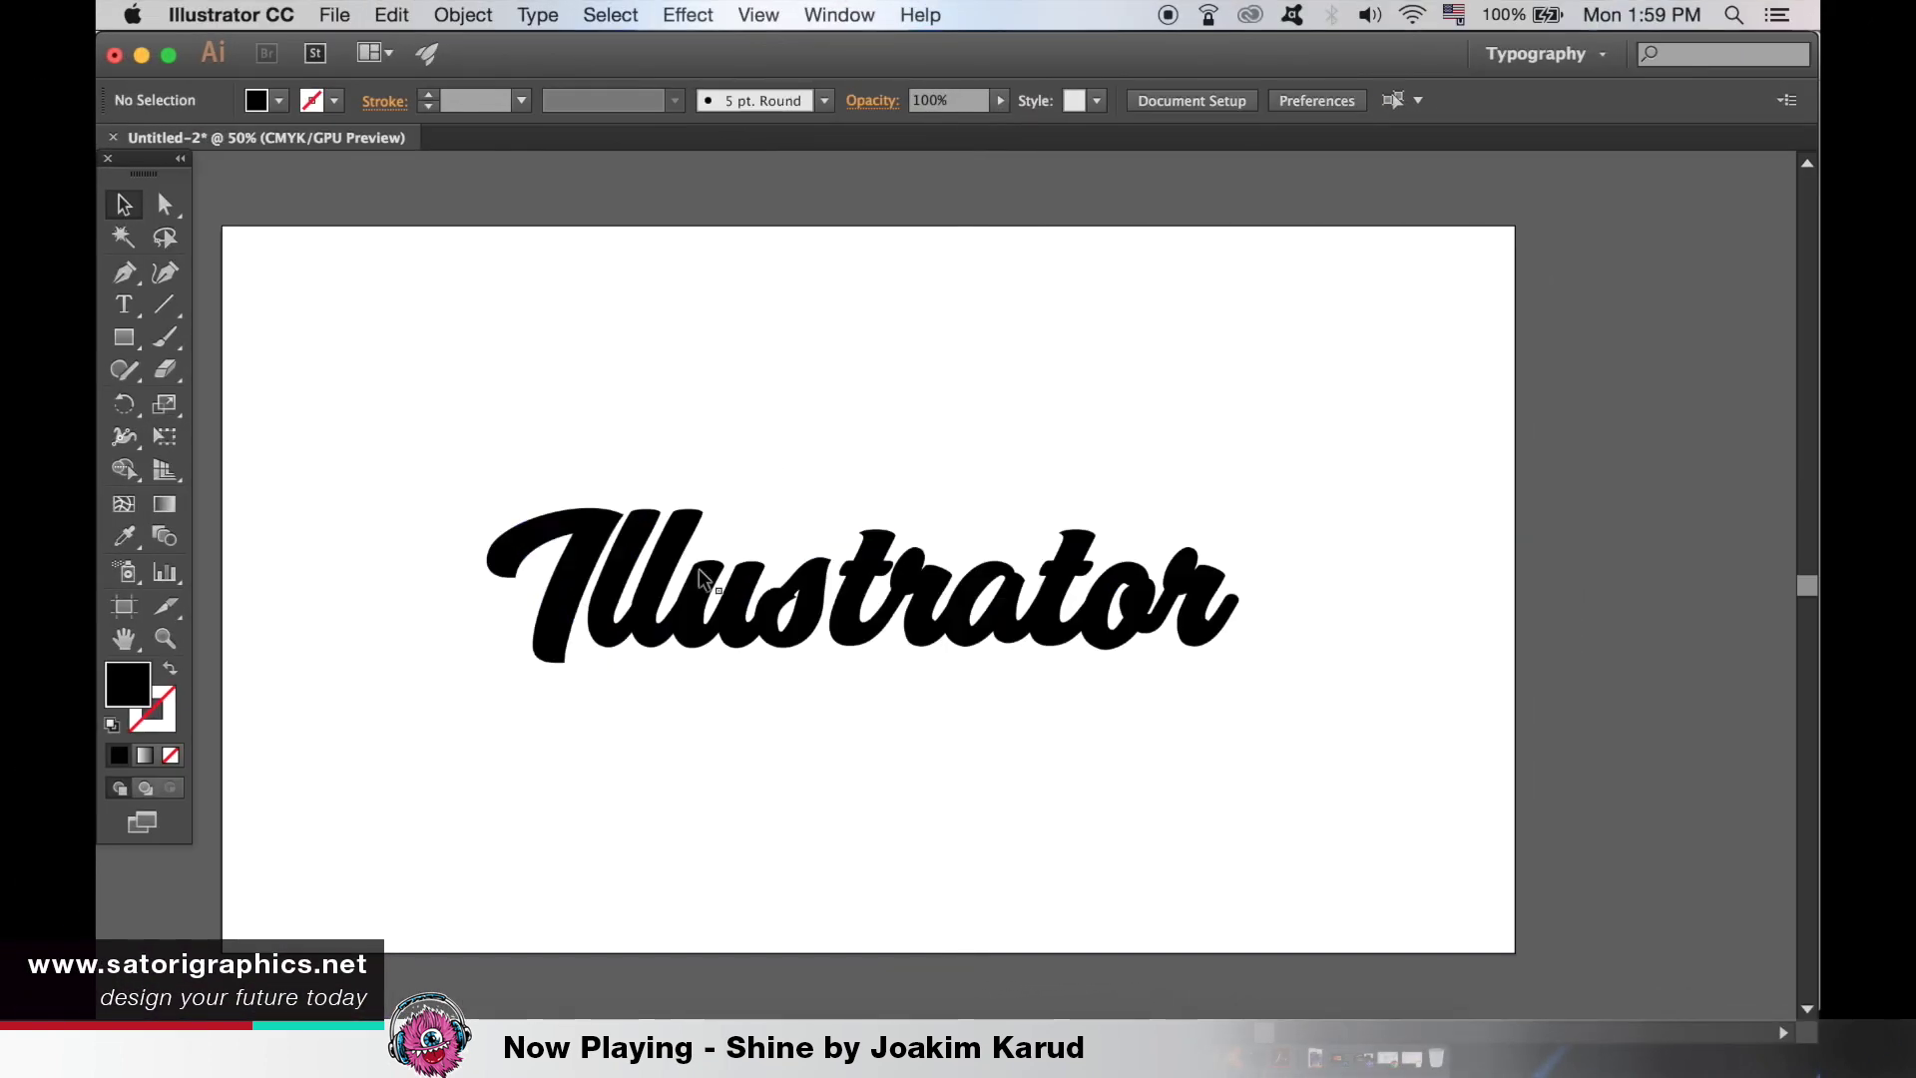
{"action": "left_click", "coordinate": [659, 624]}
{"action": "left_click", "coordinate": [733, 618]}
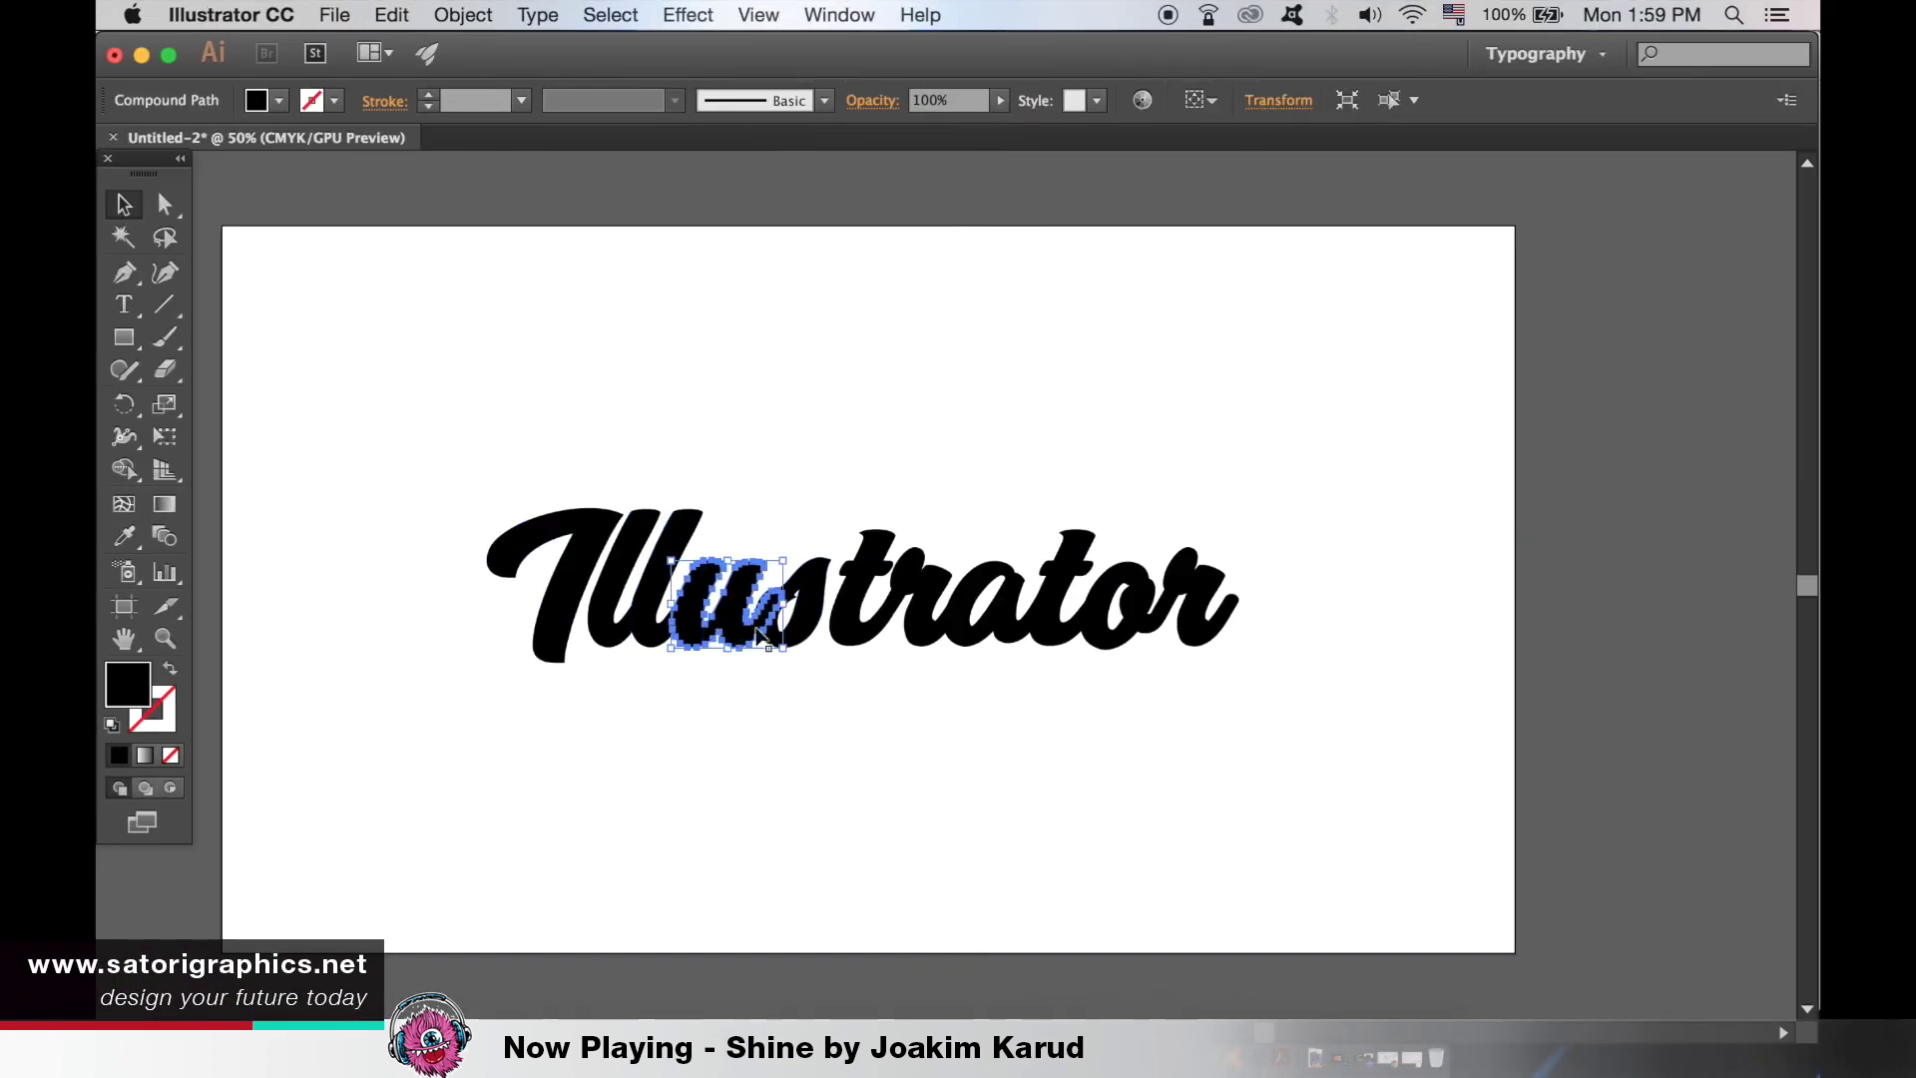
{"action": "left_click", "coordinate": [849, 716]}
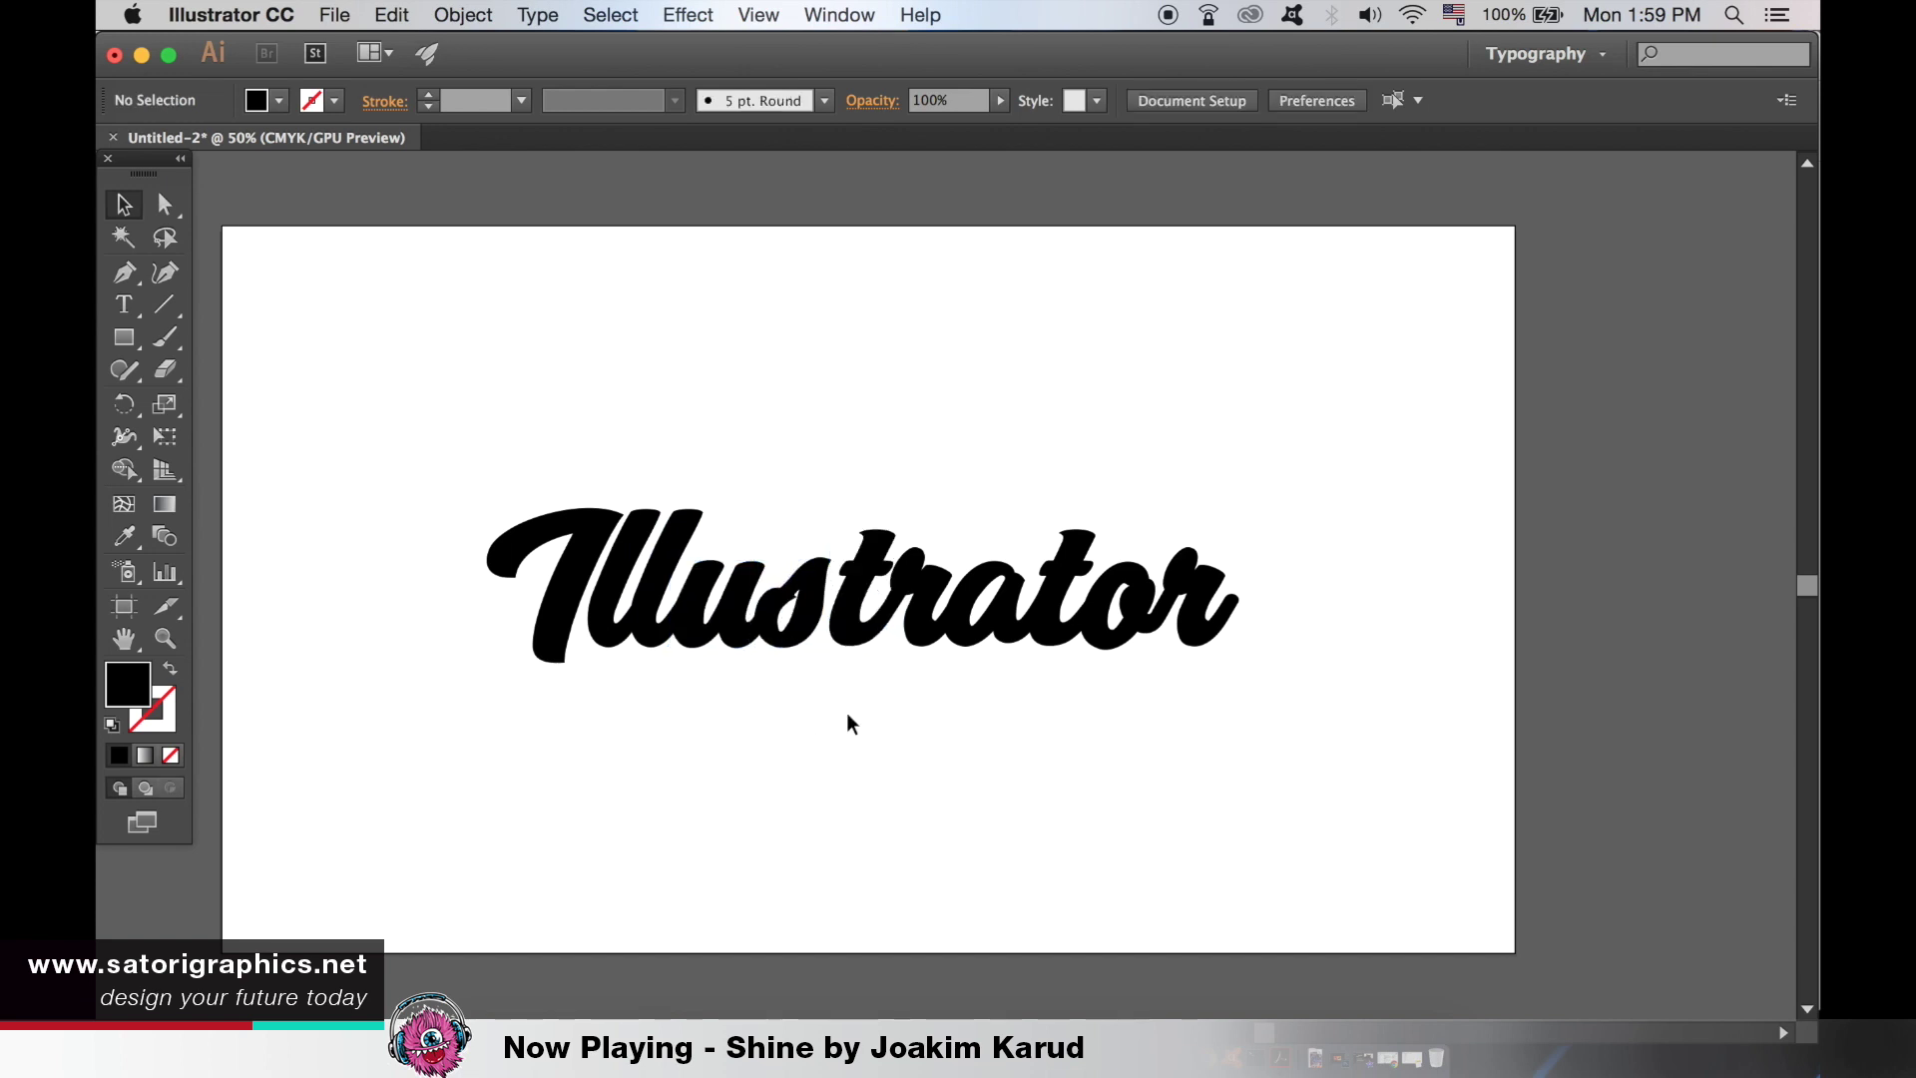
{"action": "key", "text": "super+equal"}
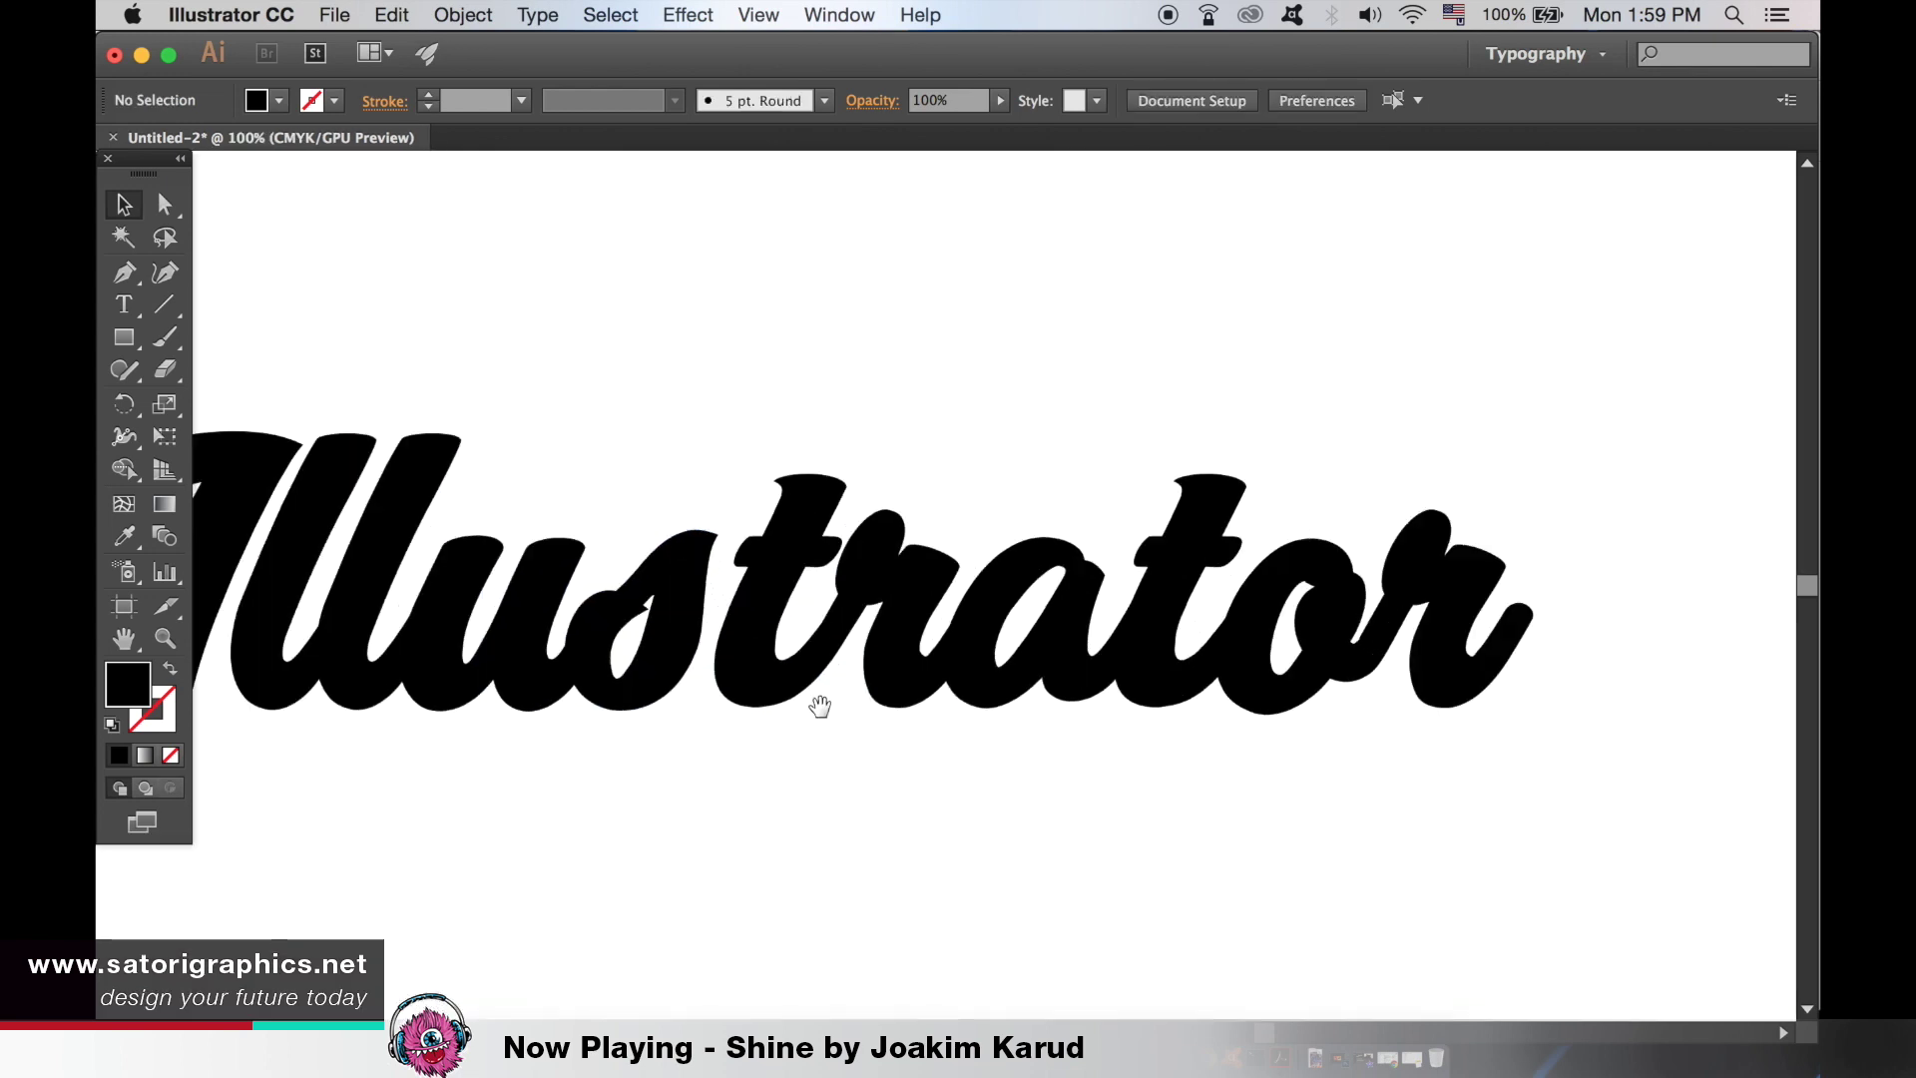
{"action": "left_click", "coordinate": [1165, 540]}
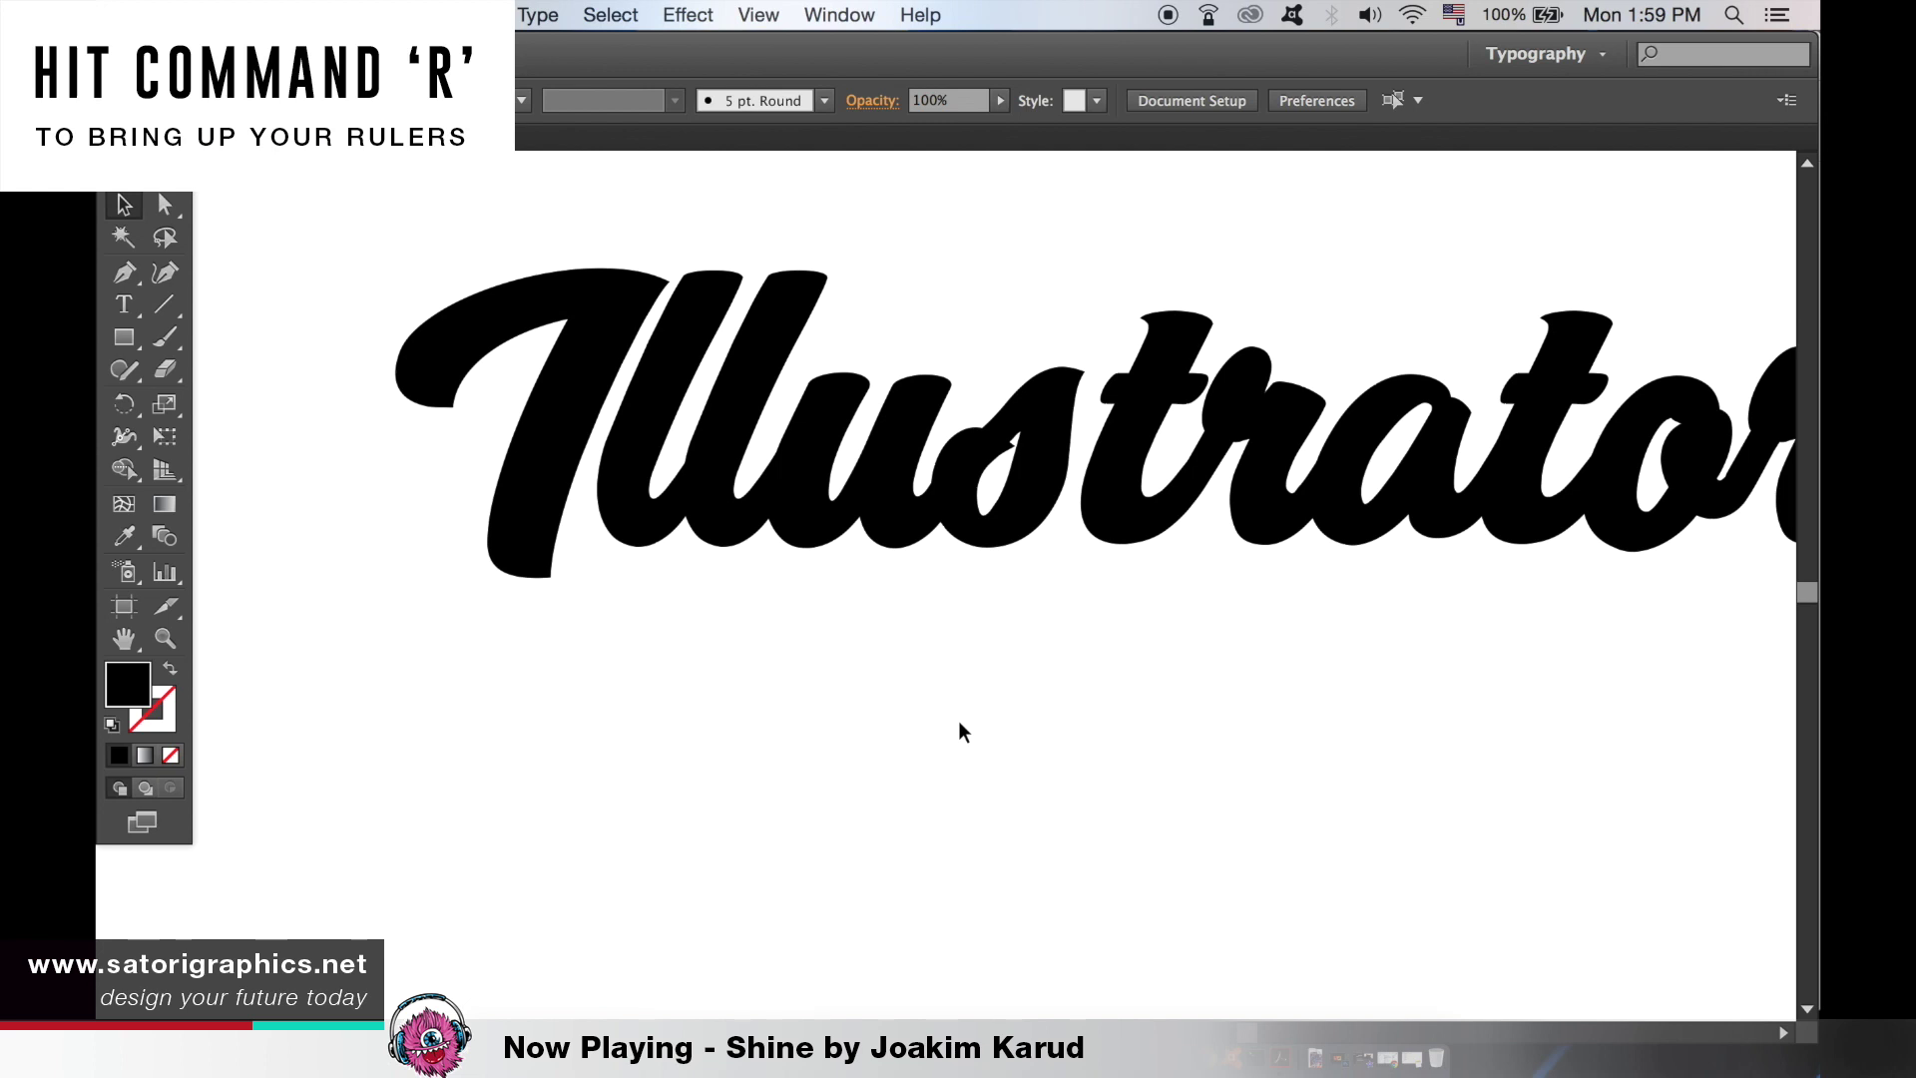
- Show the rulers and drag a horizontal guide down to the word's baseline
{"action": "key", "text": "super+r"}
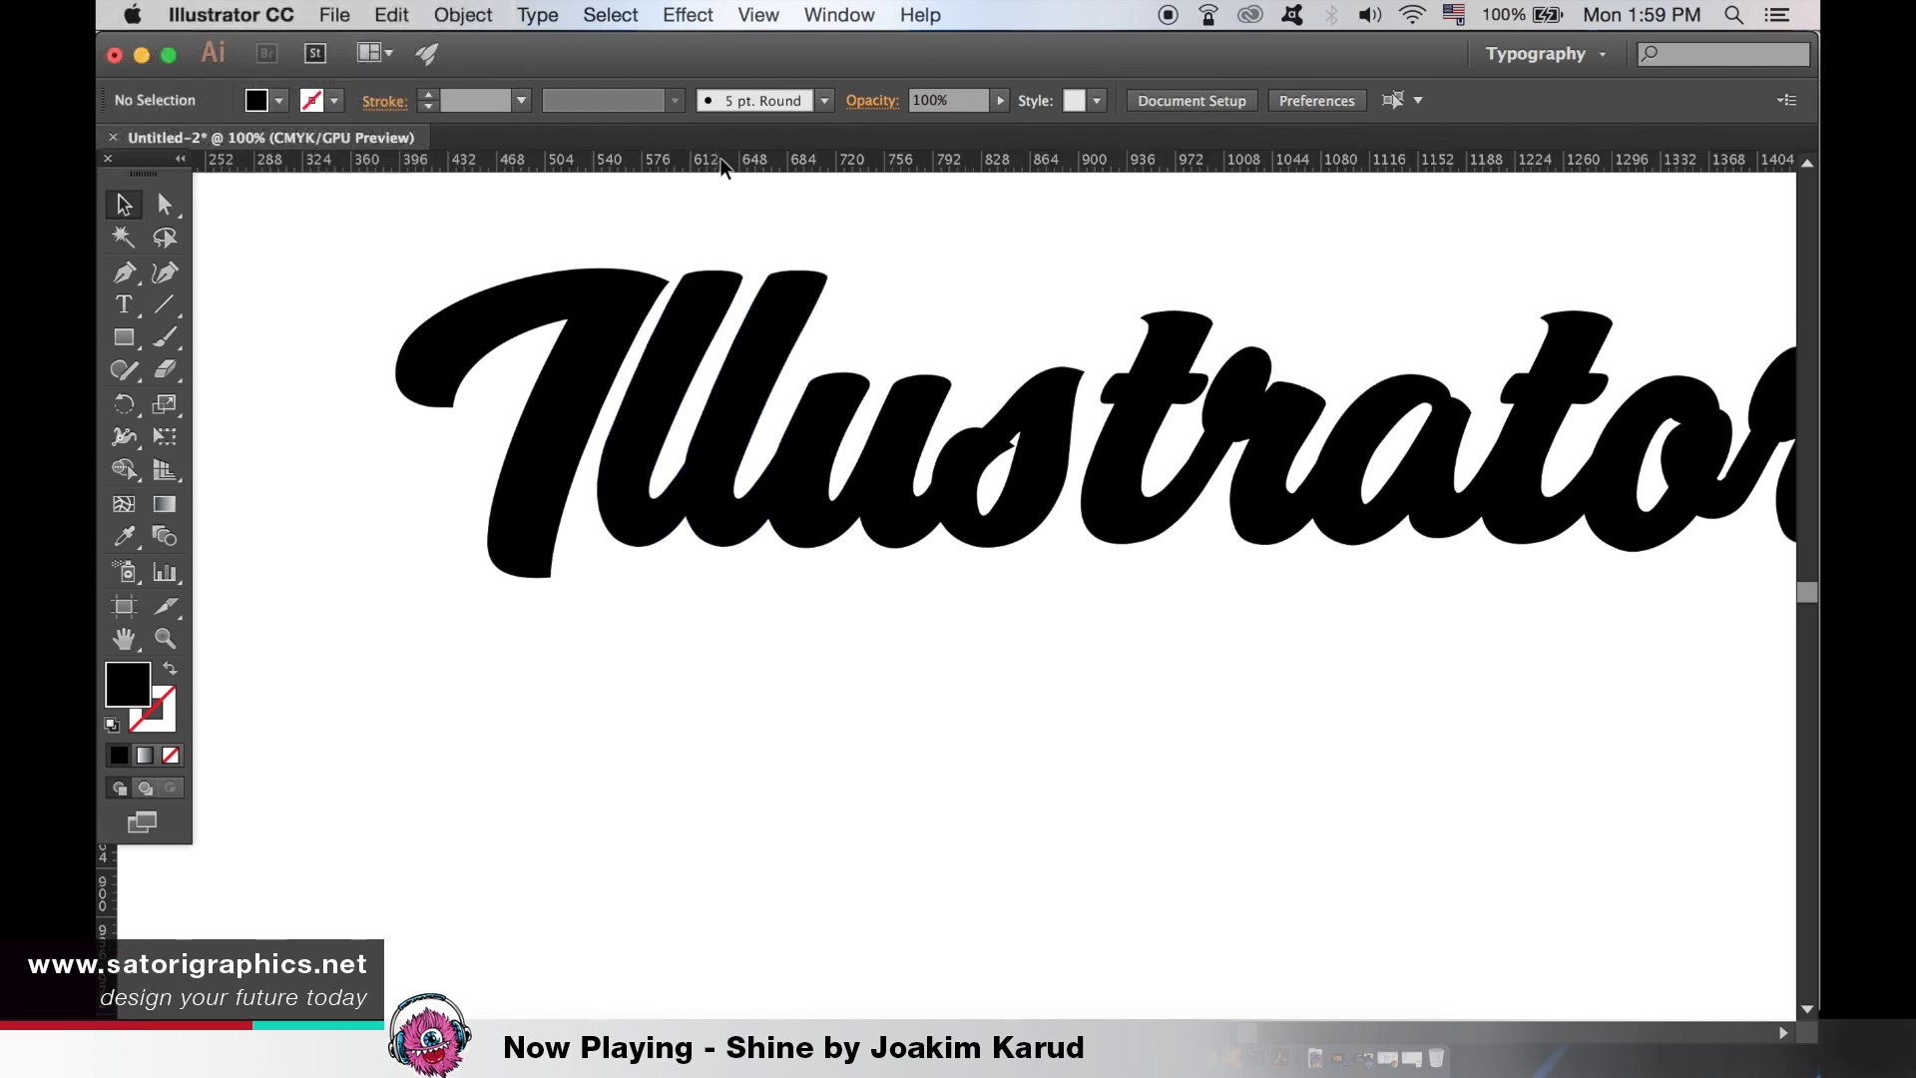
{"action": "left_click_drag", "start_coordinate": [722, 168], "coordinate": [756, 547]}
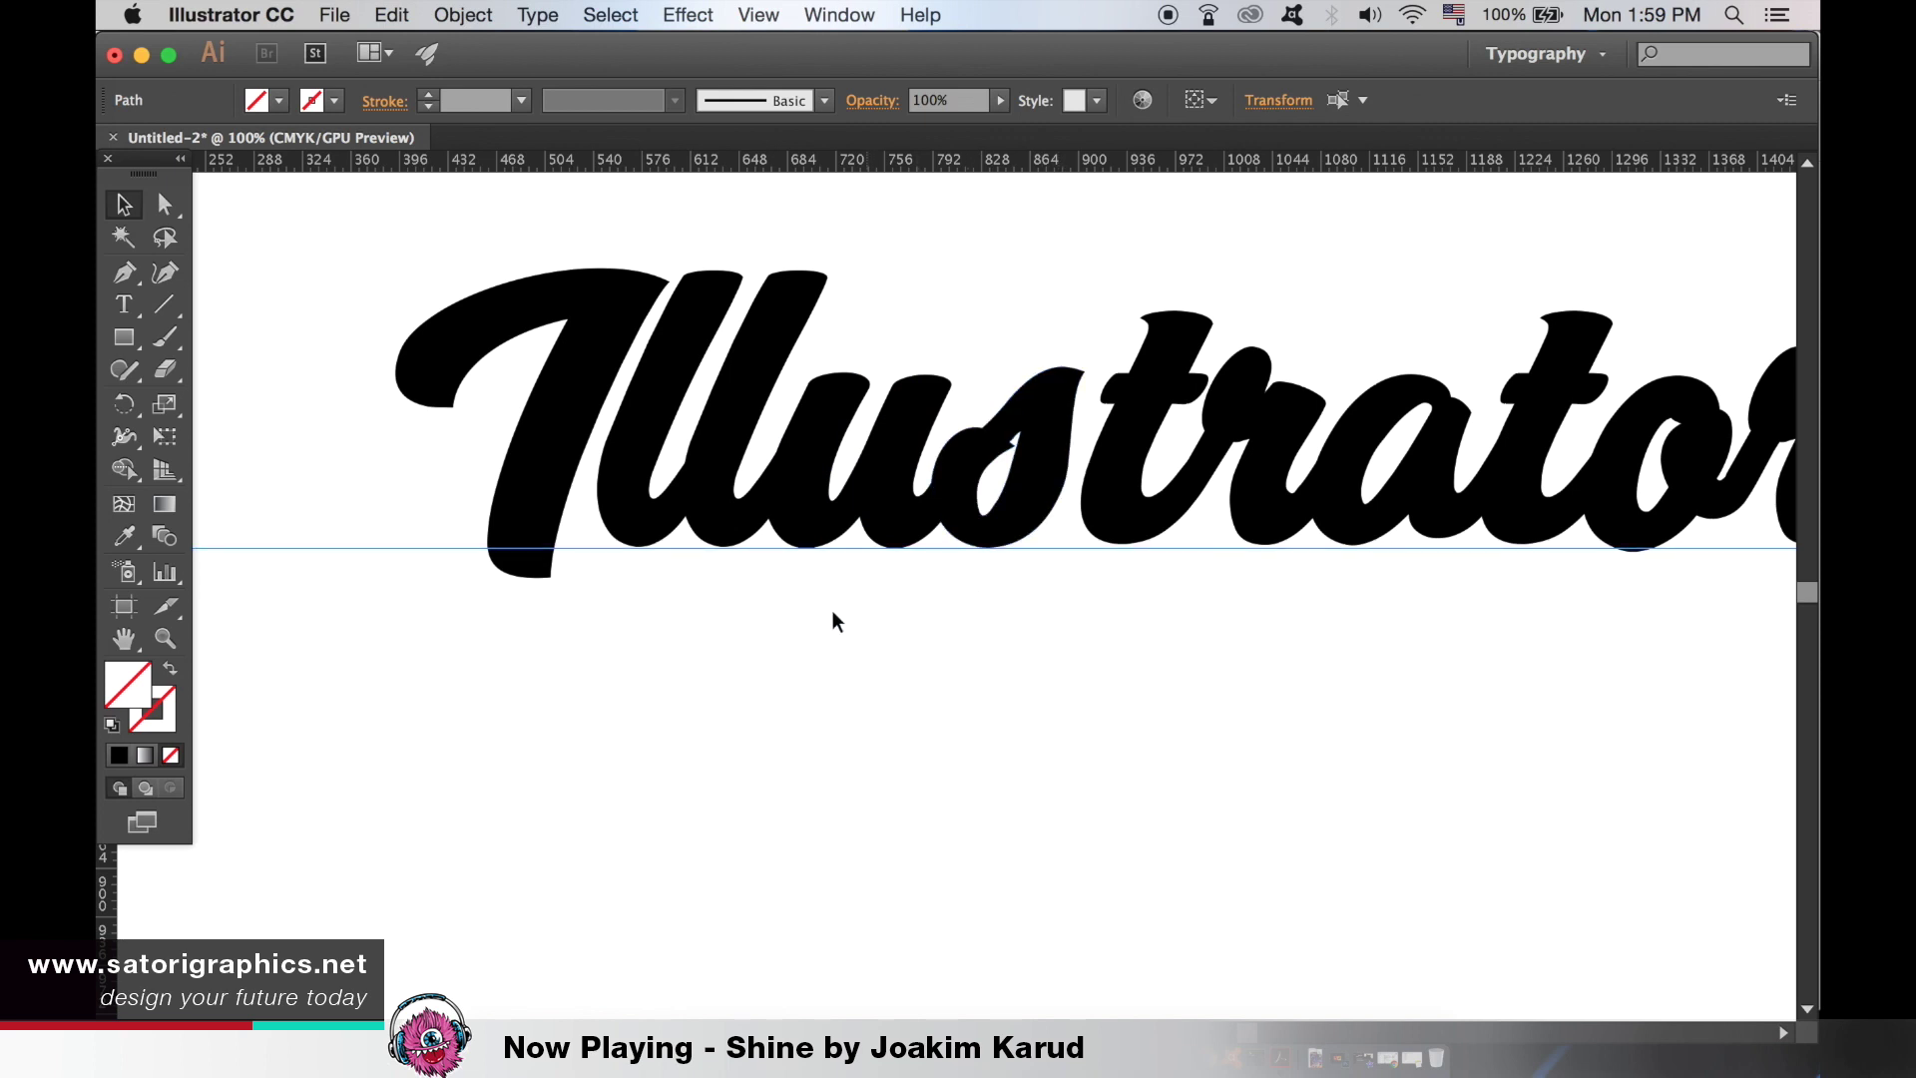
{"action": "left_click_drag", "start_coordinate": [836, 621], "coordinate": [626, 691]}
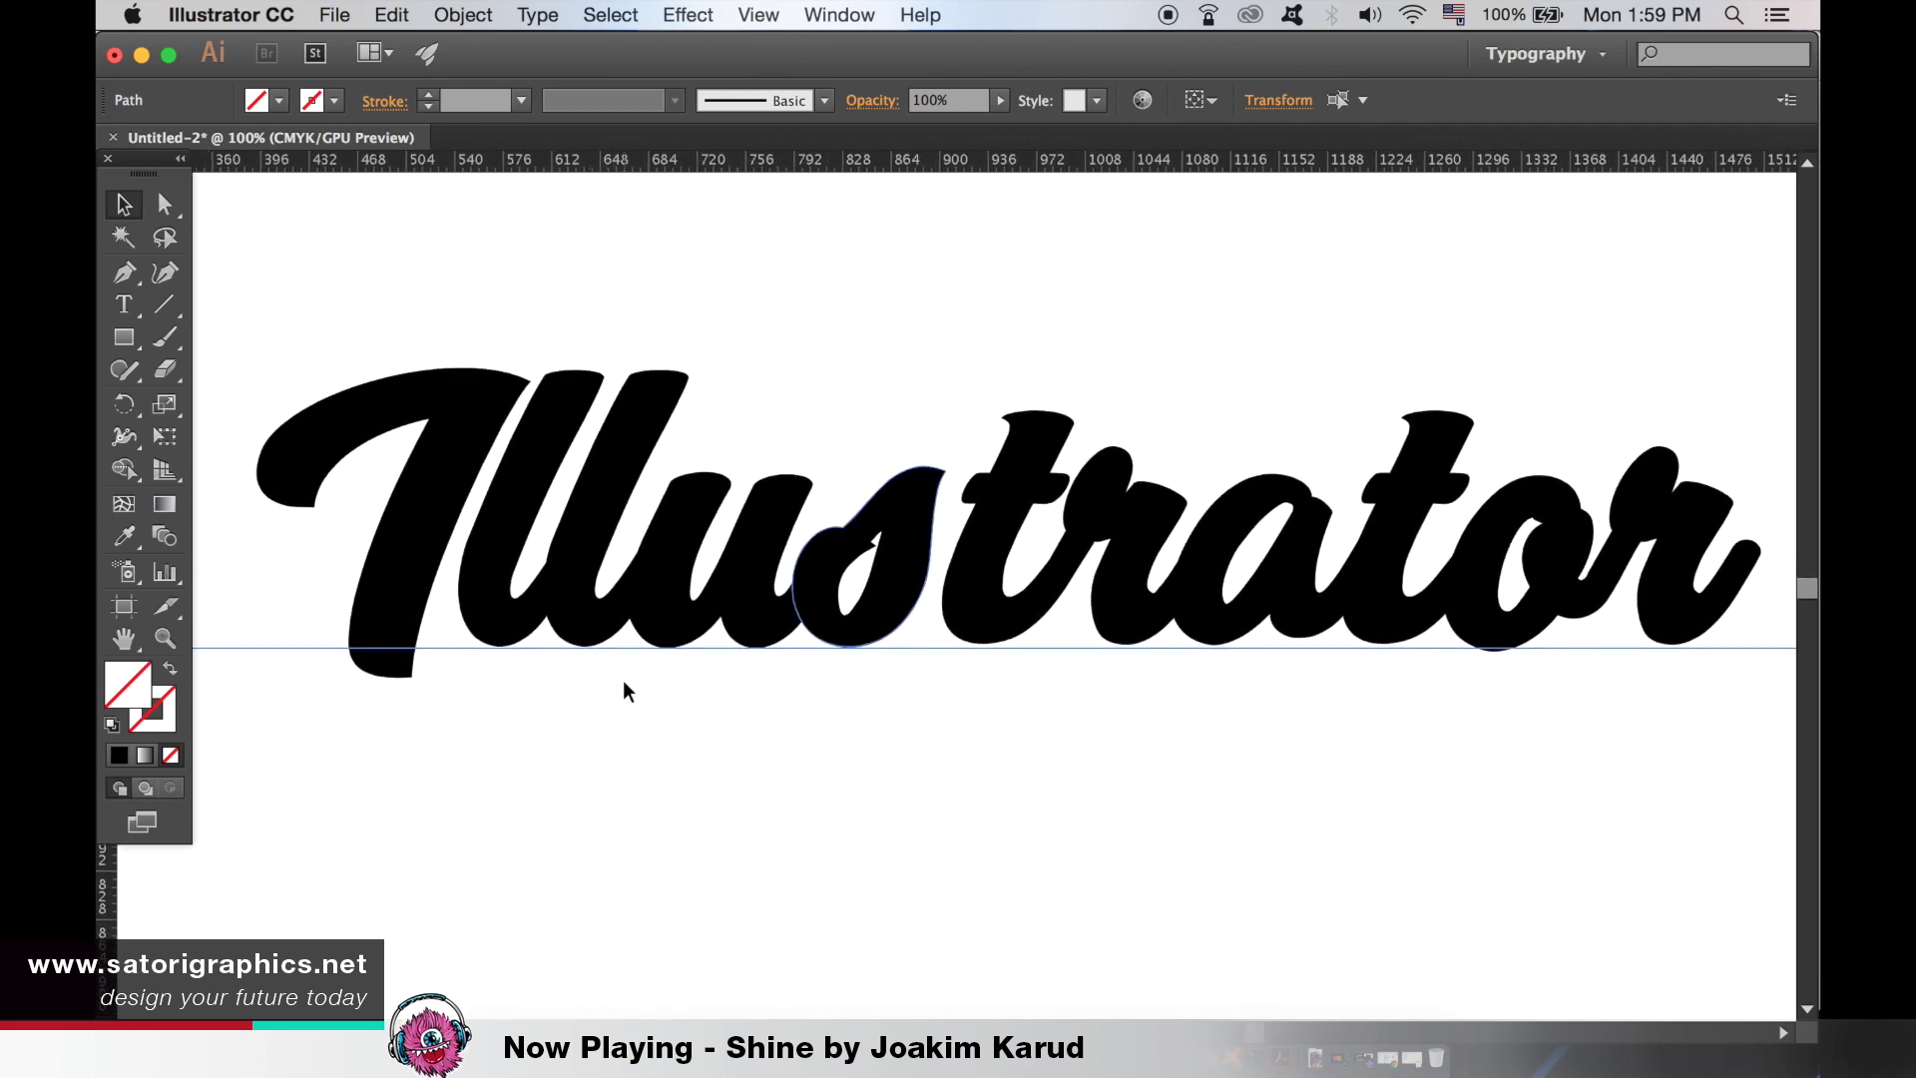
{"action": "key", "text": "super+equal"}
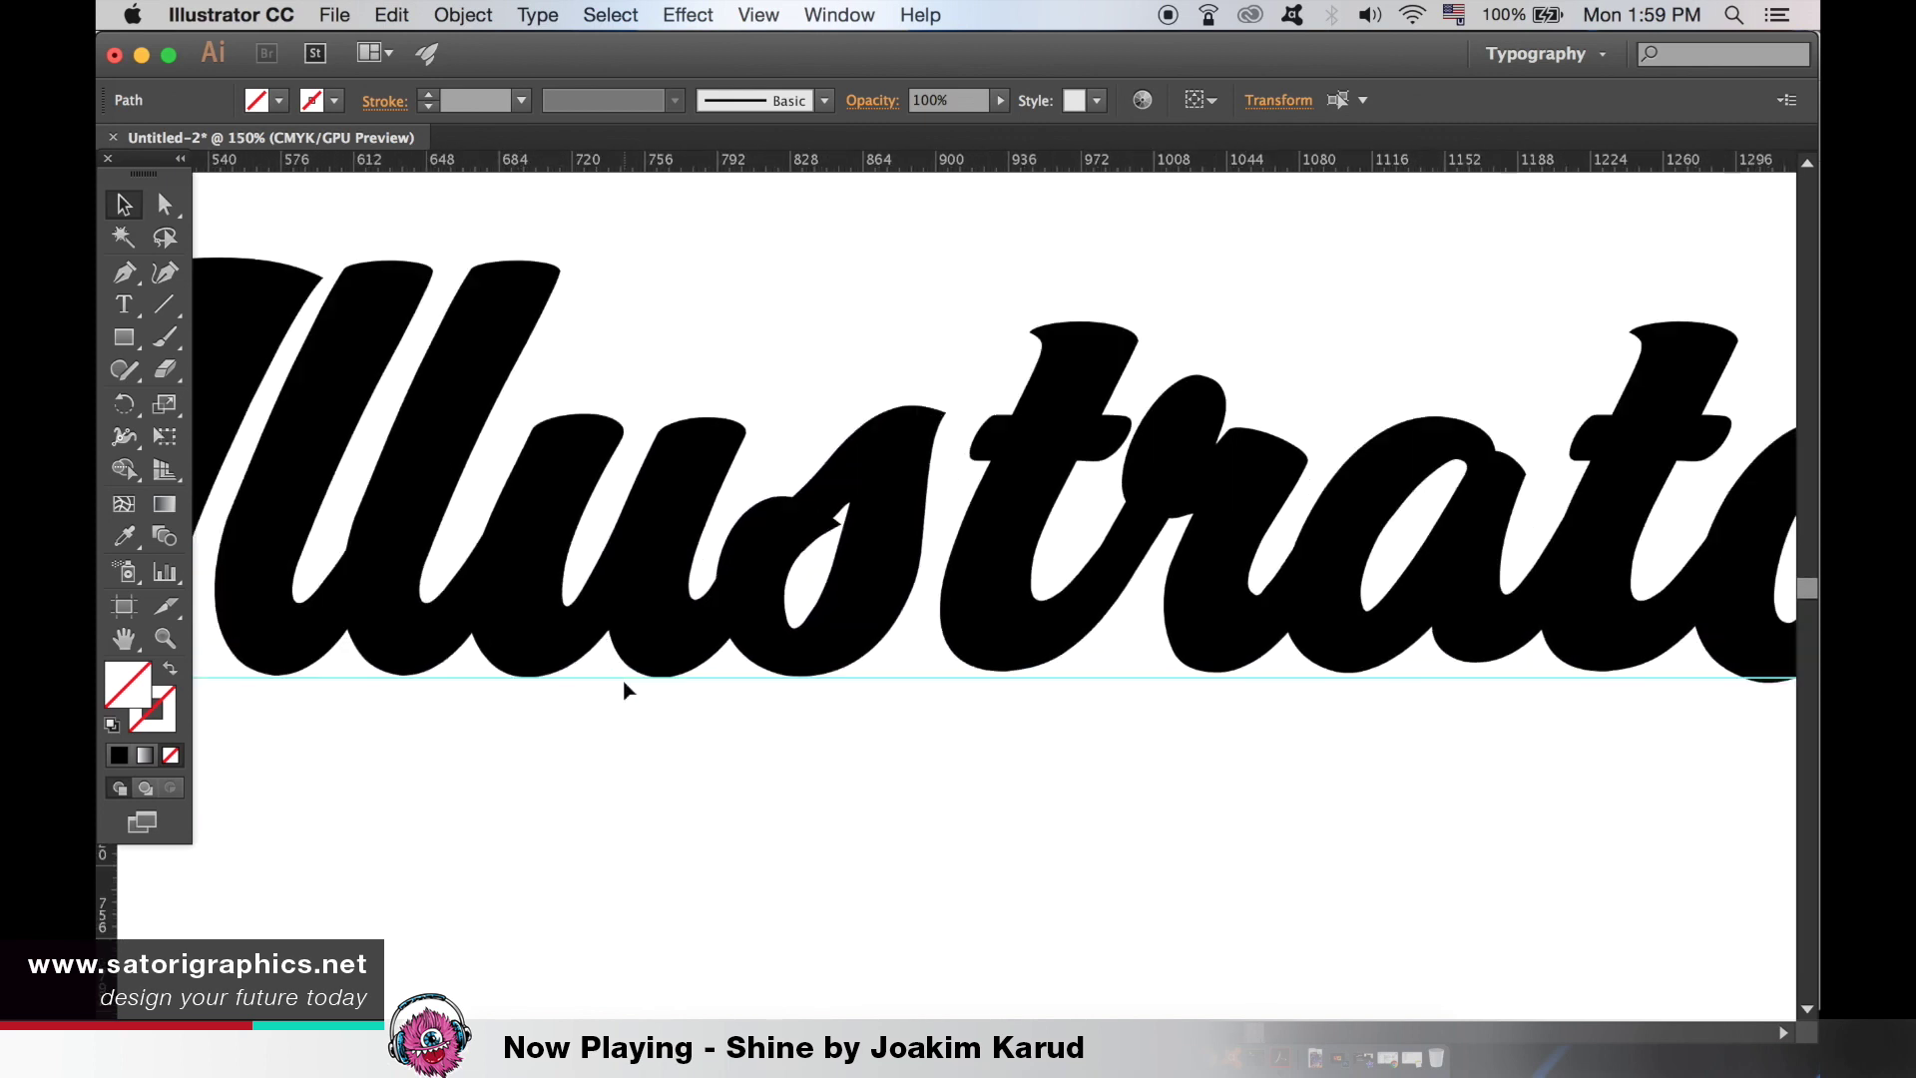
{"action": "left_click_drag", "start_coordinate": [594, 659], "coordinate": [505, 648]}
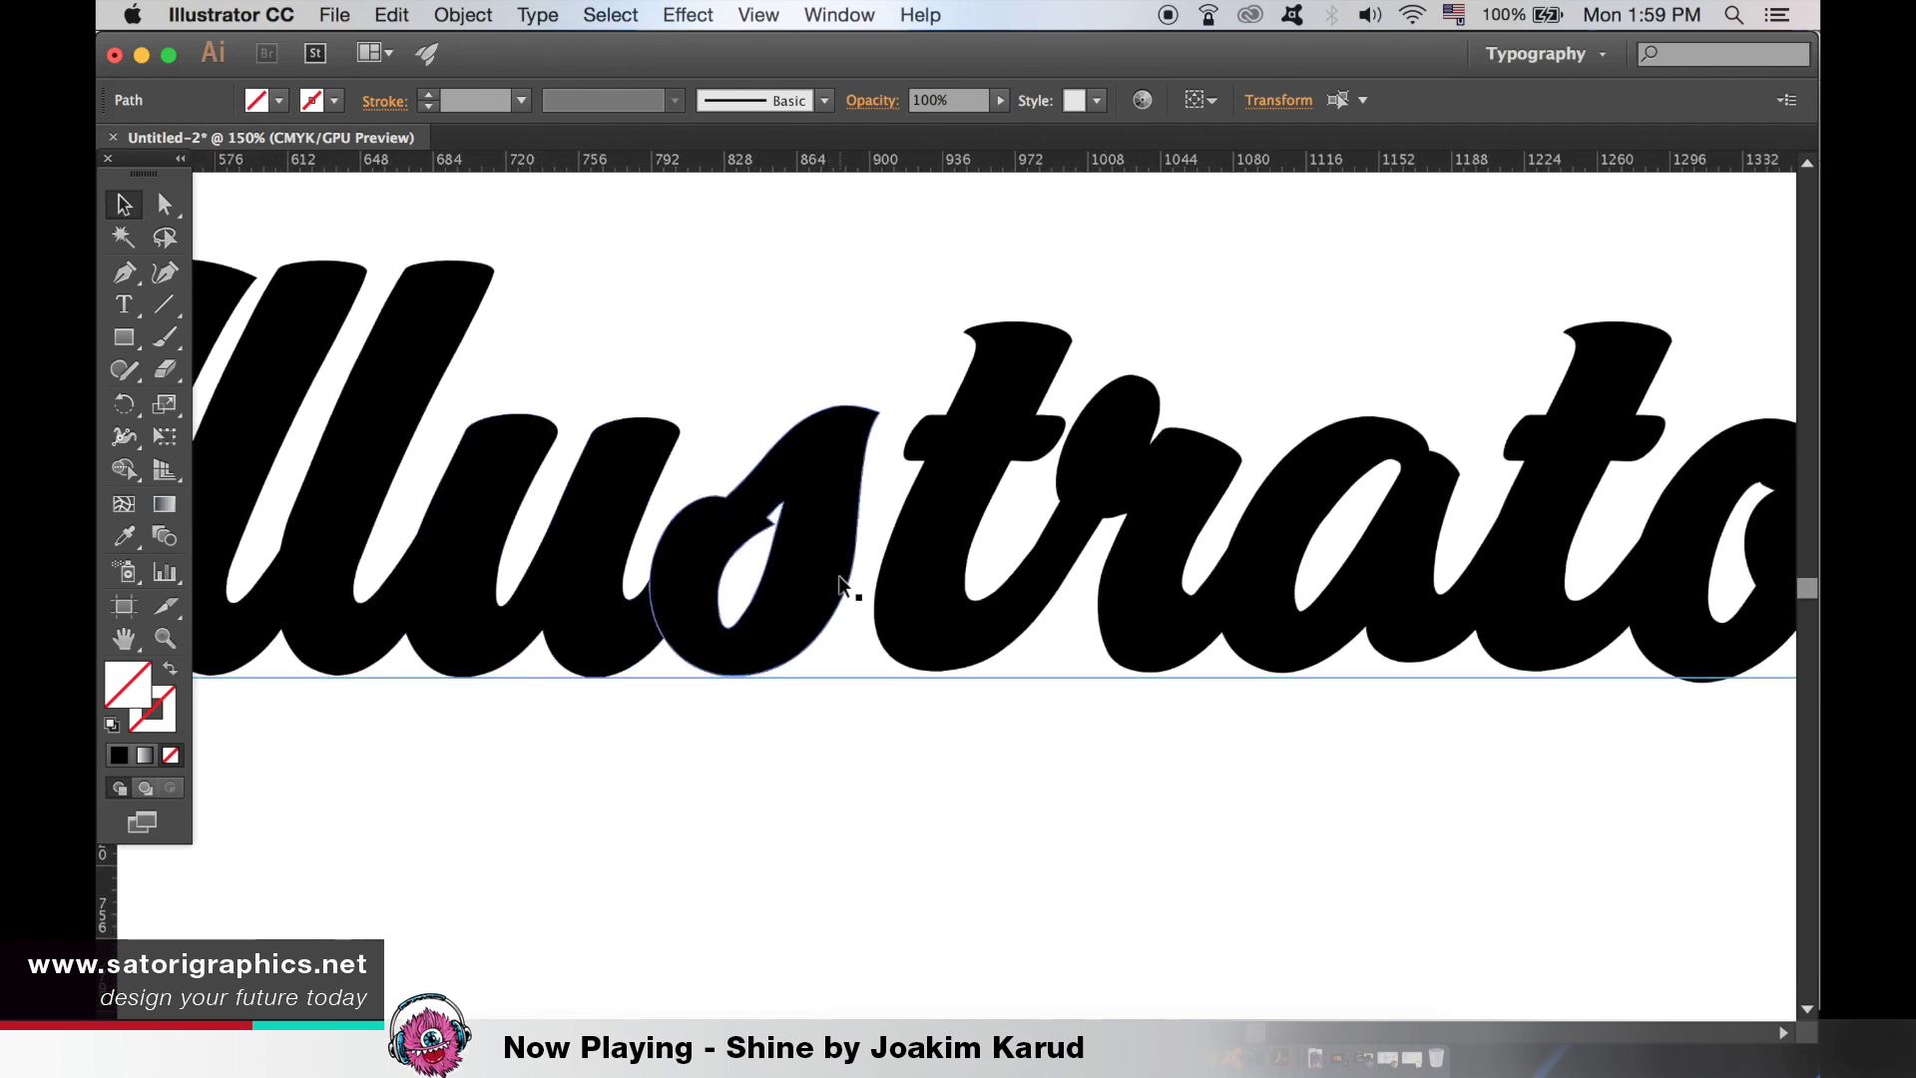
{"action": "key", "text": "super+equal"}
{"action": "left_click_drag", "start_coordinate": [844, 571], "coordinate": [631, 622]}
- Open the Pathfinder panel from the Window menu and move it to the canvas's top right
{"action": "left_click", "coordinate": [840, 15]}
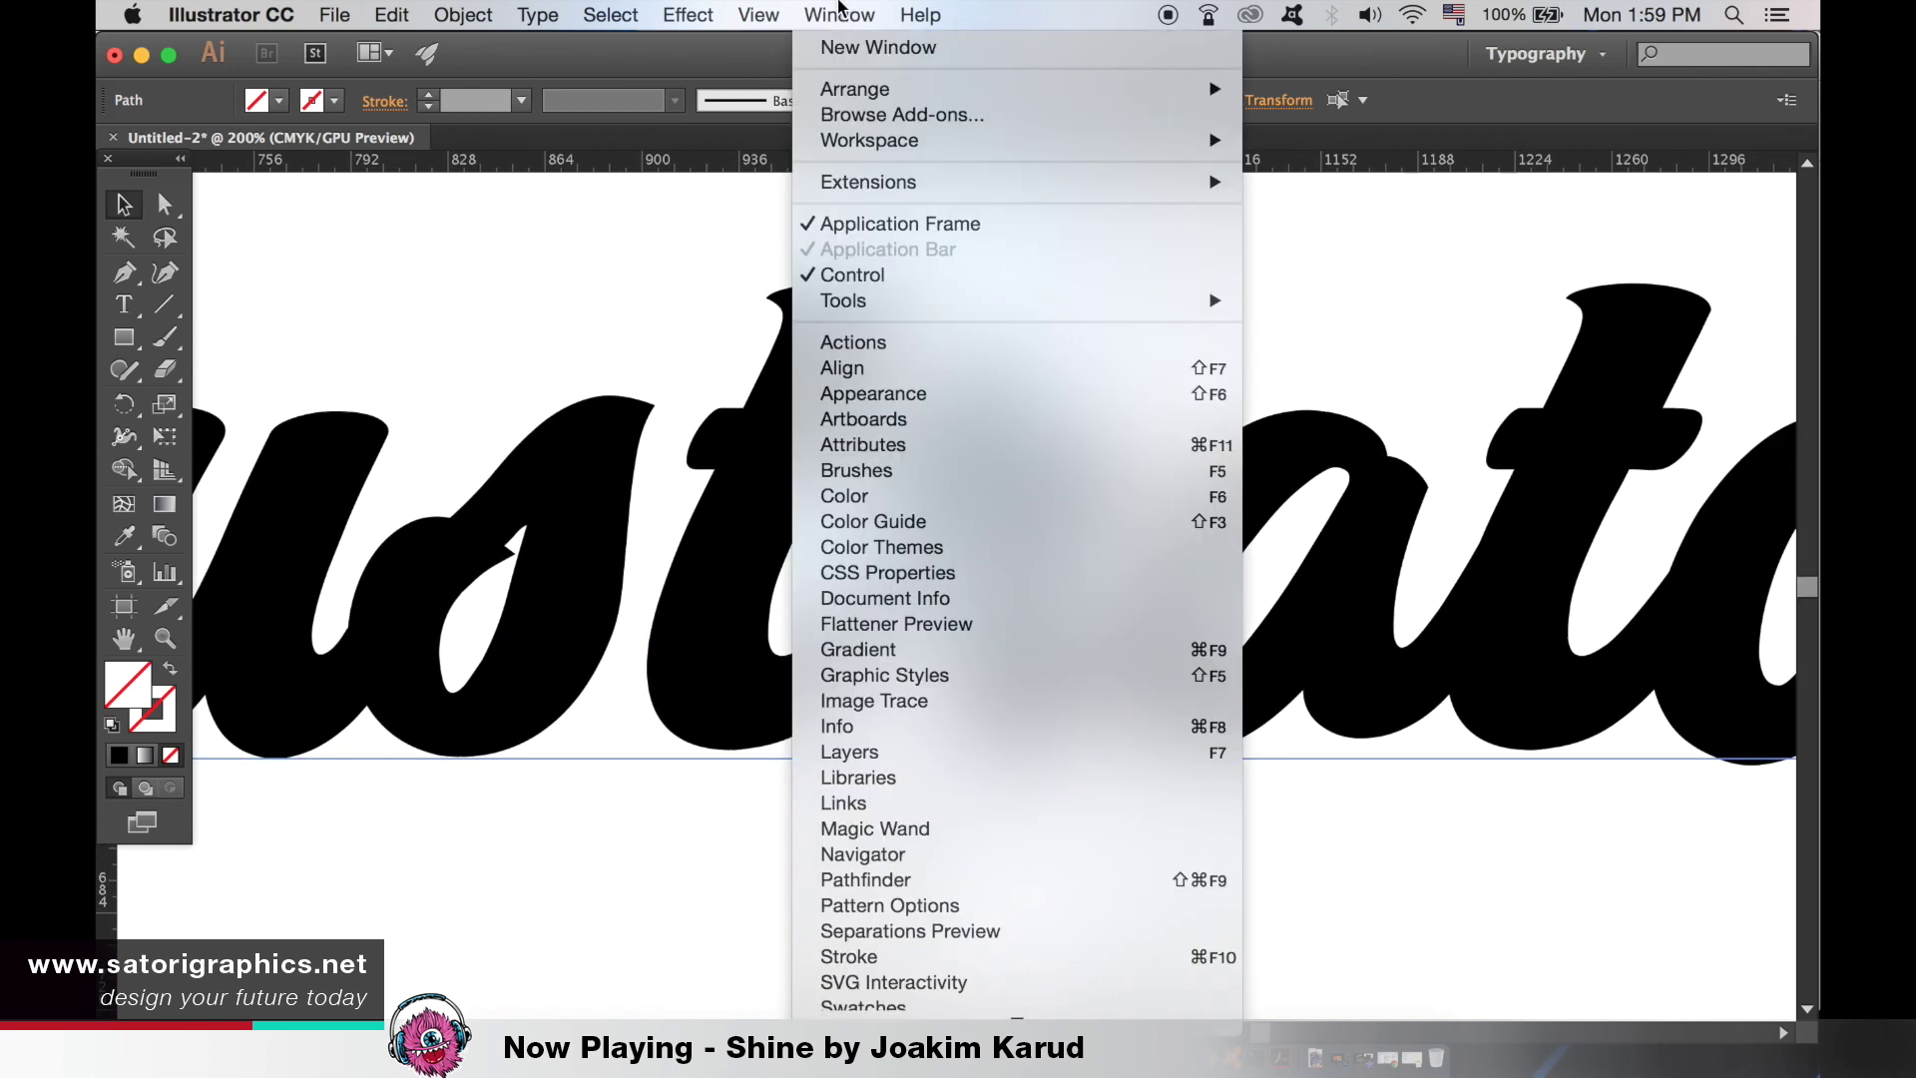
{"action": "scroll", "coordinate": [998, 998], "scroll_direction": "down", "scroll_amount": 3}
{"action": "scroll", "coordinate": [1017, 539], "scroll_direction": "down", "scroll_amount": 1}
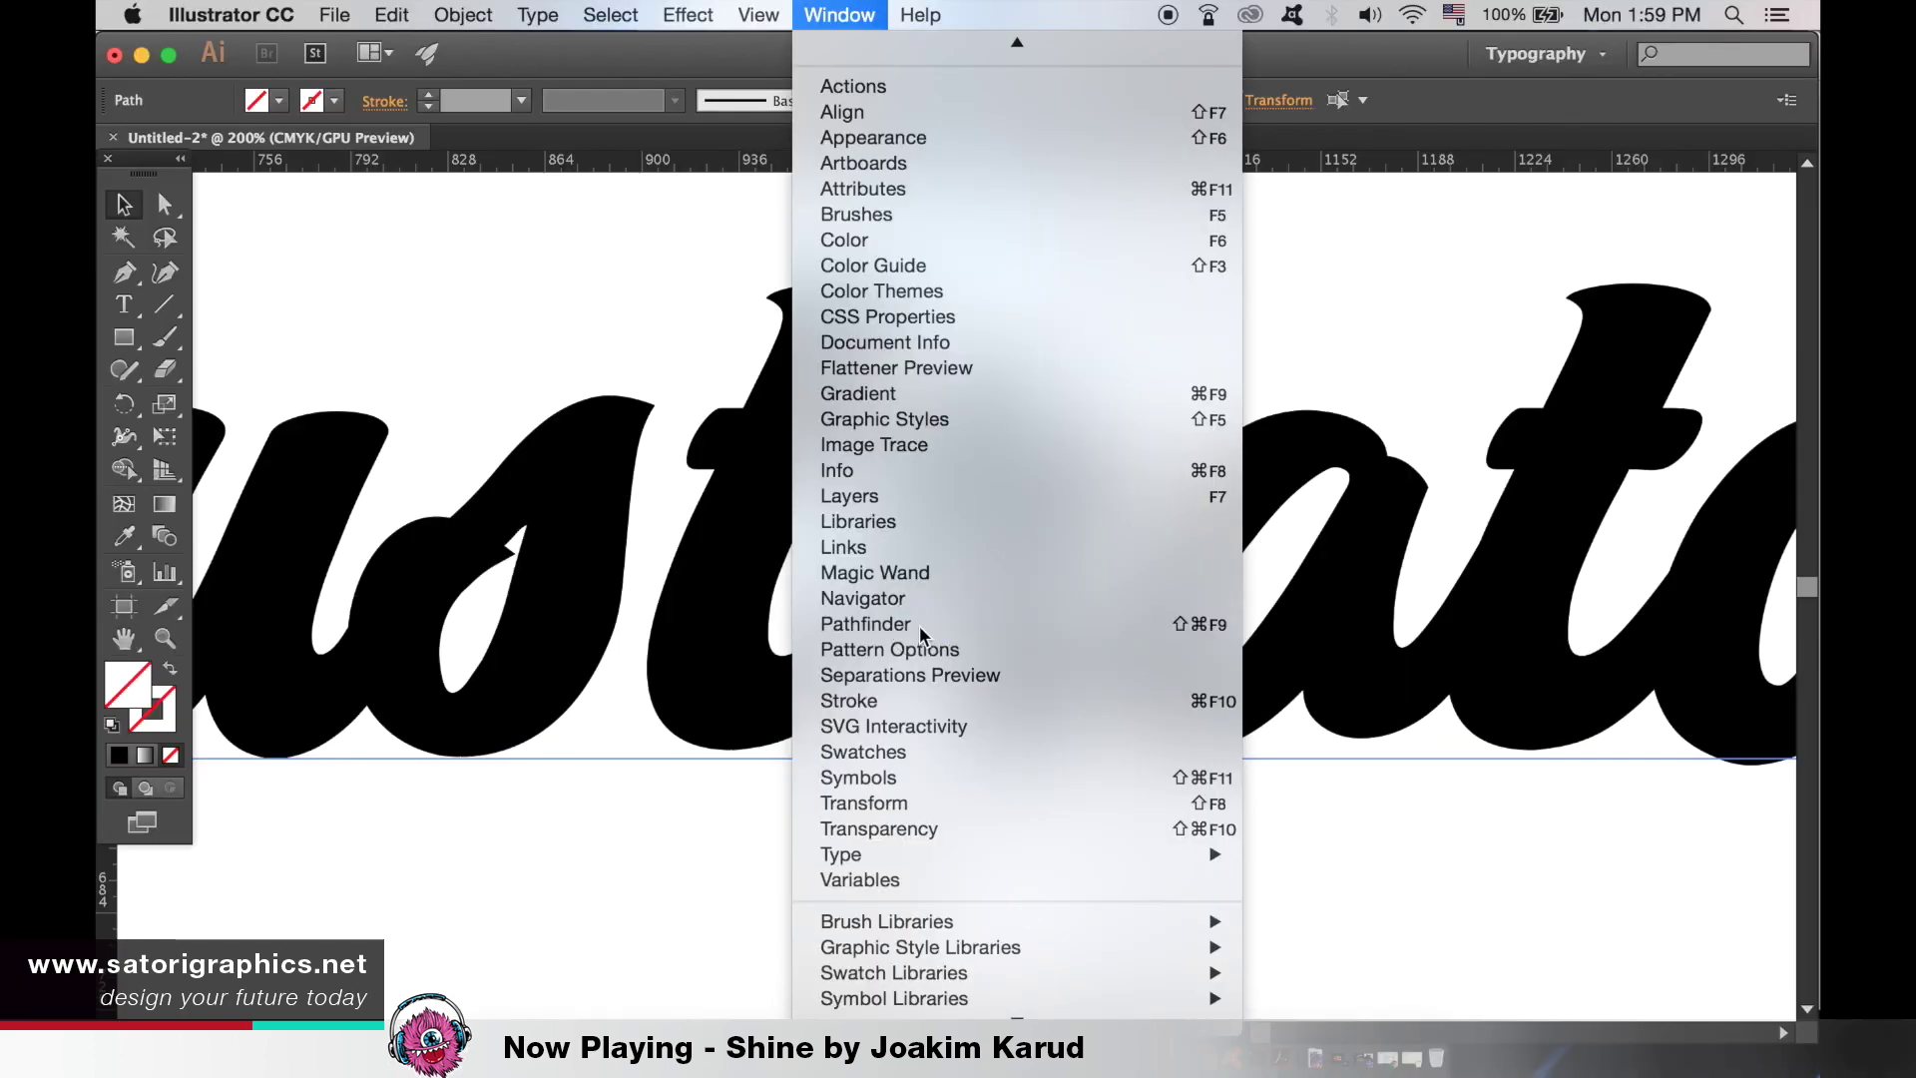
{"action": "left_click", "coordinate": [766, 513]}
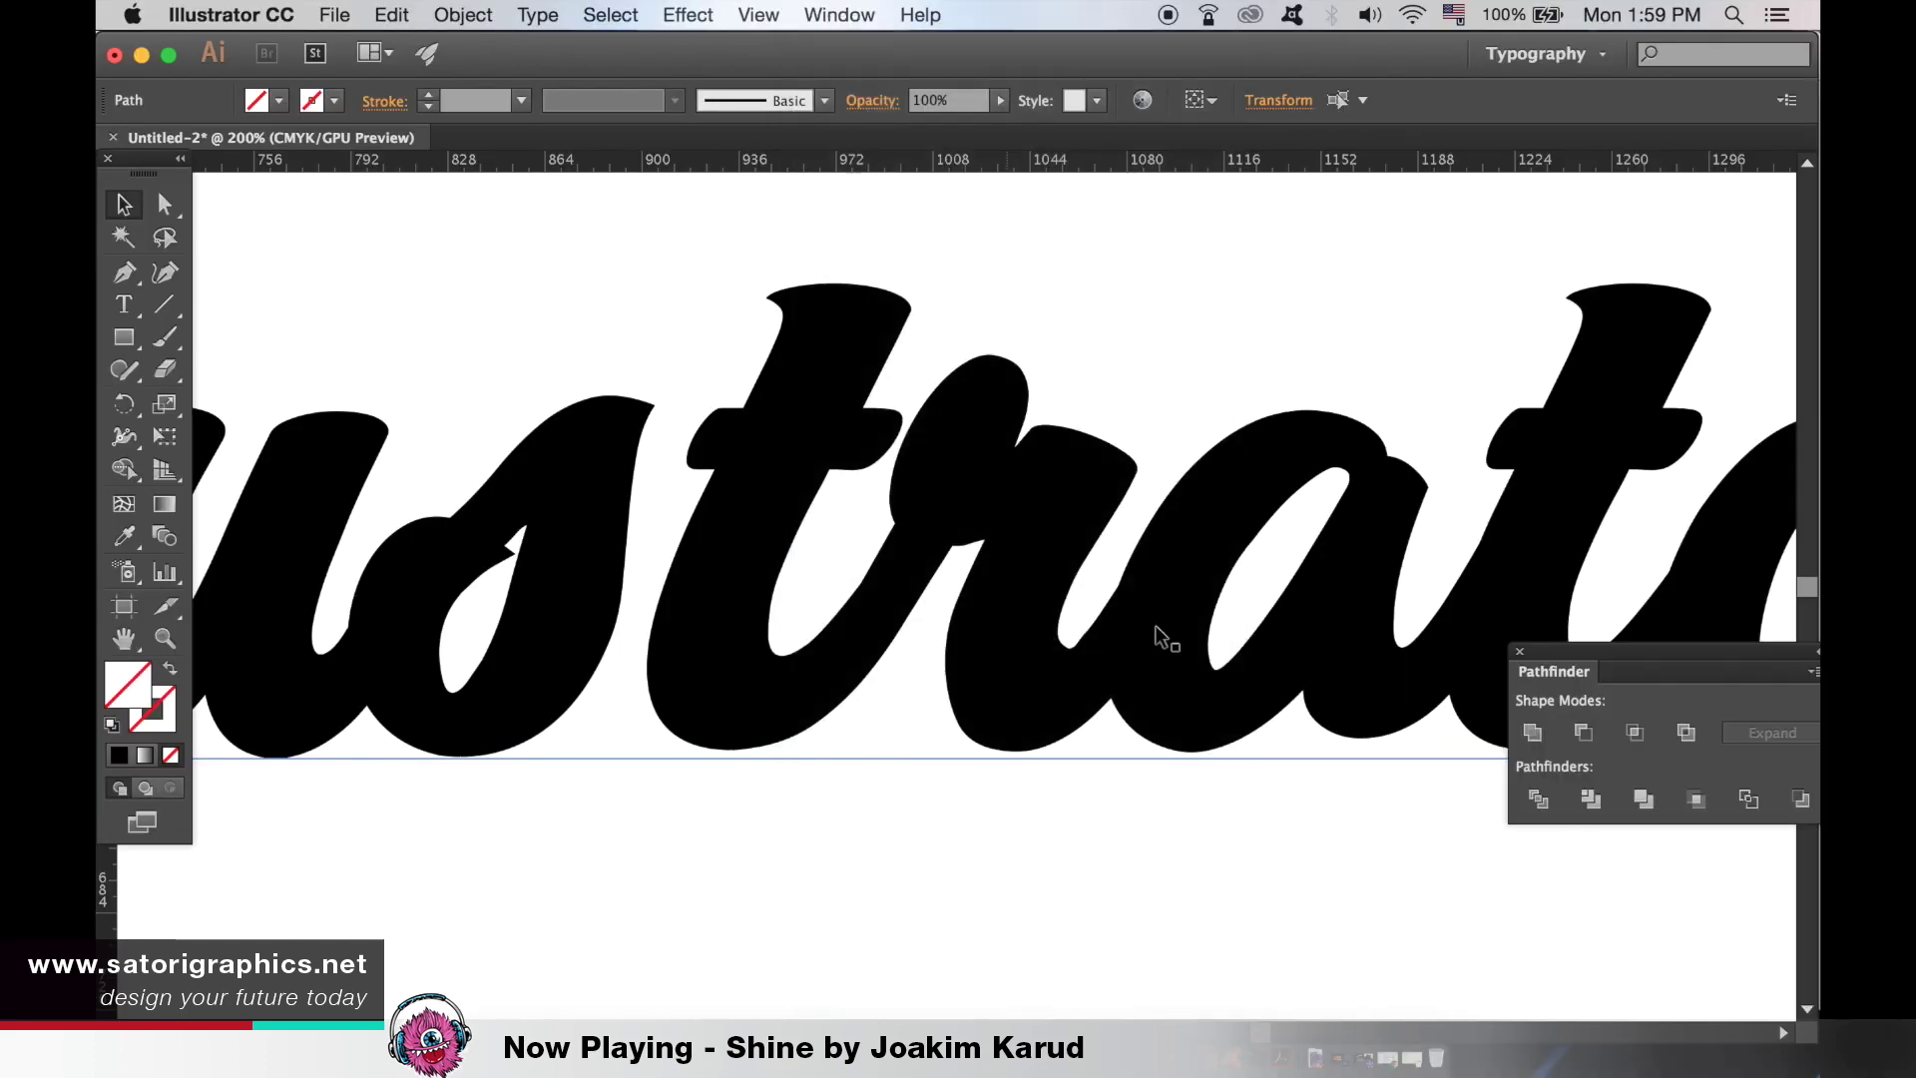
{"action": "left_click_drag", "start_coordinate": [1732, 655], "coordinate": [1681, 188]}
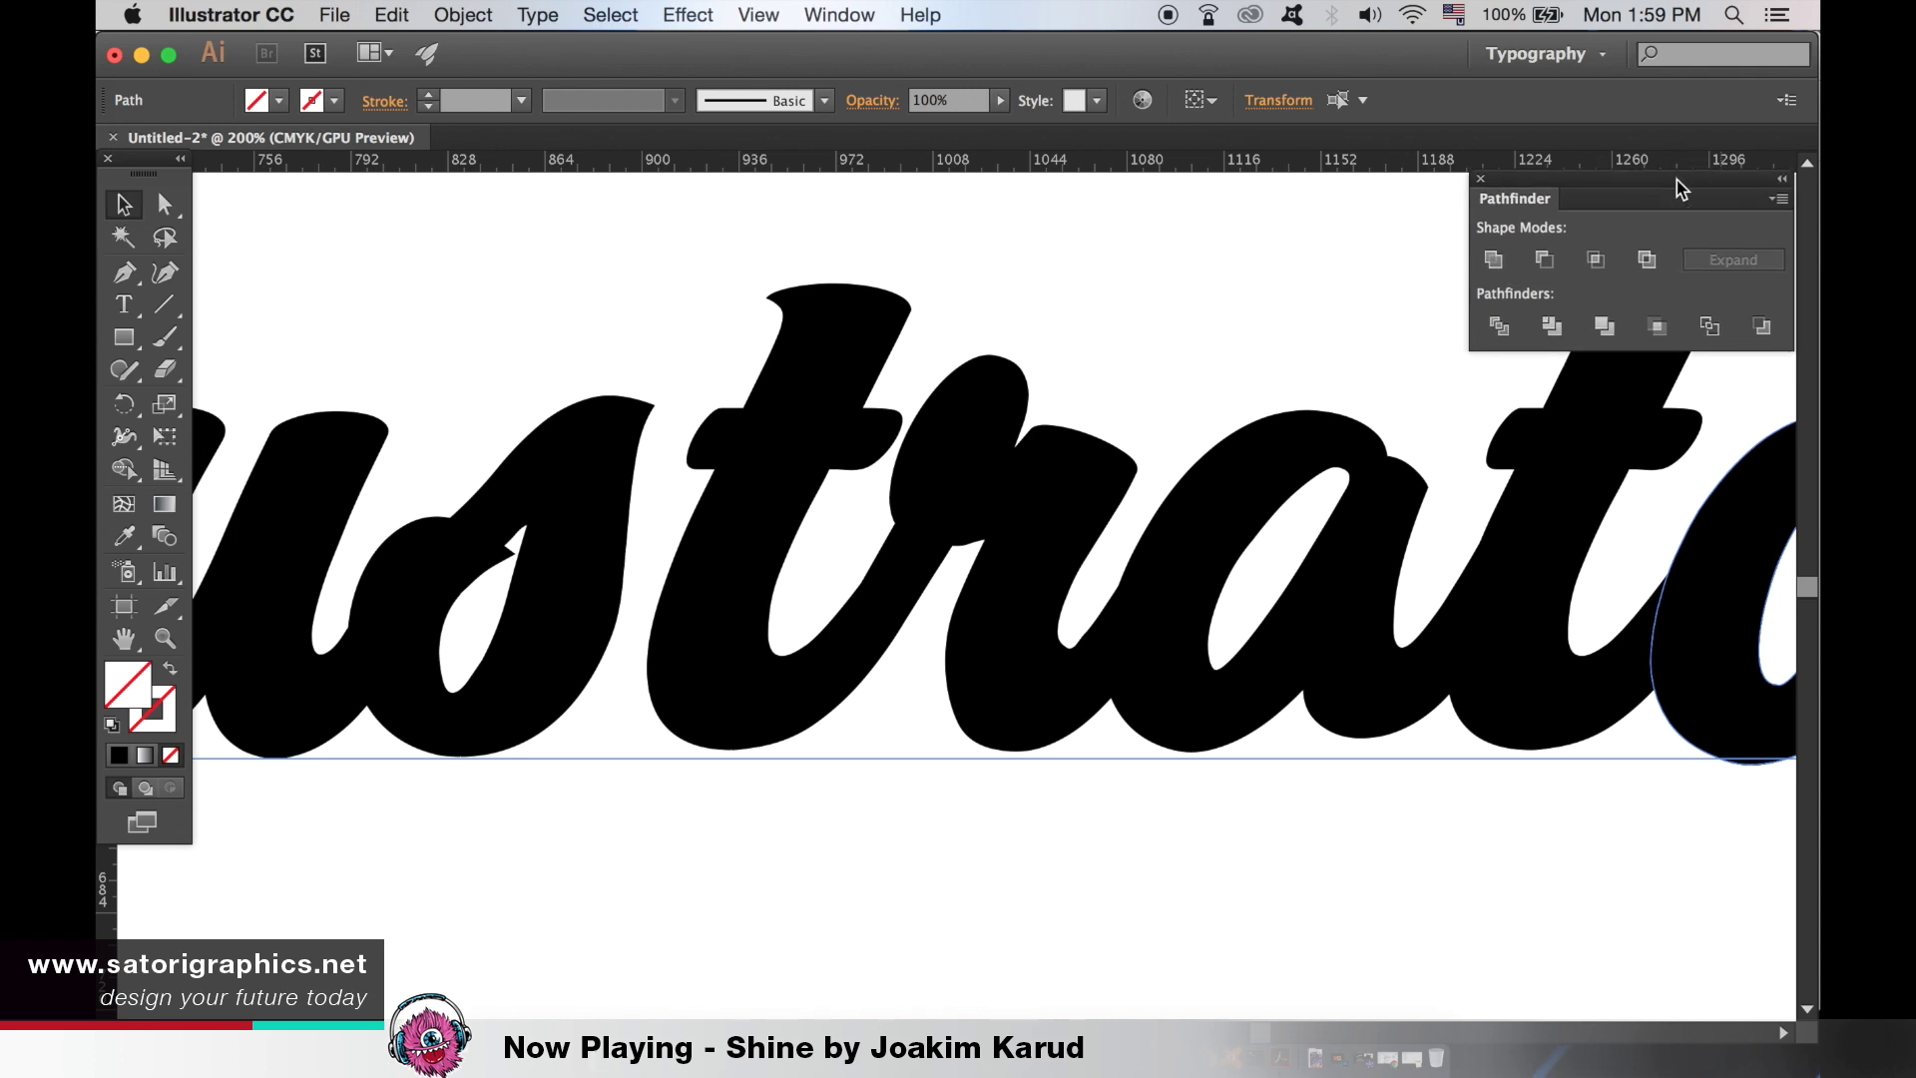
{"action": "left_click", "coordinate": [1589, 256]}
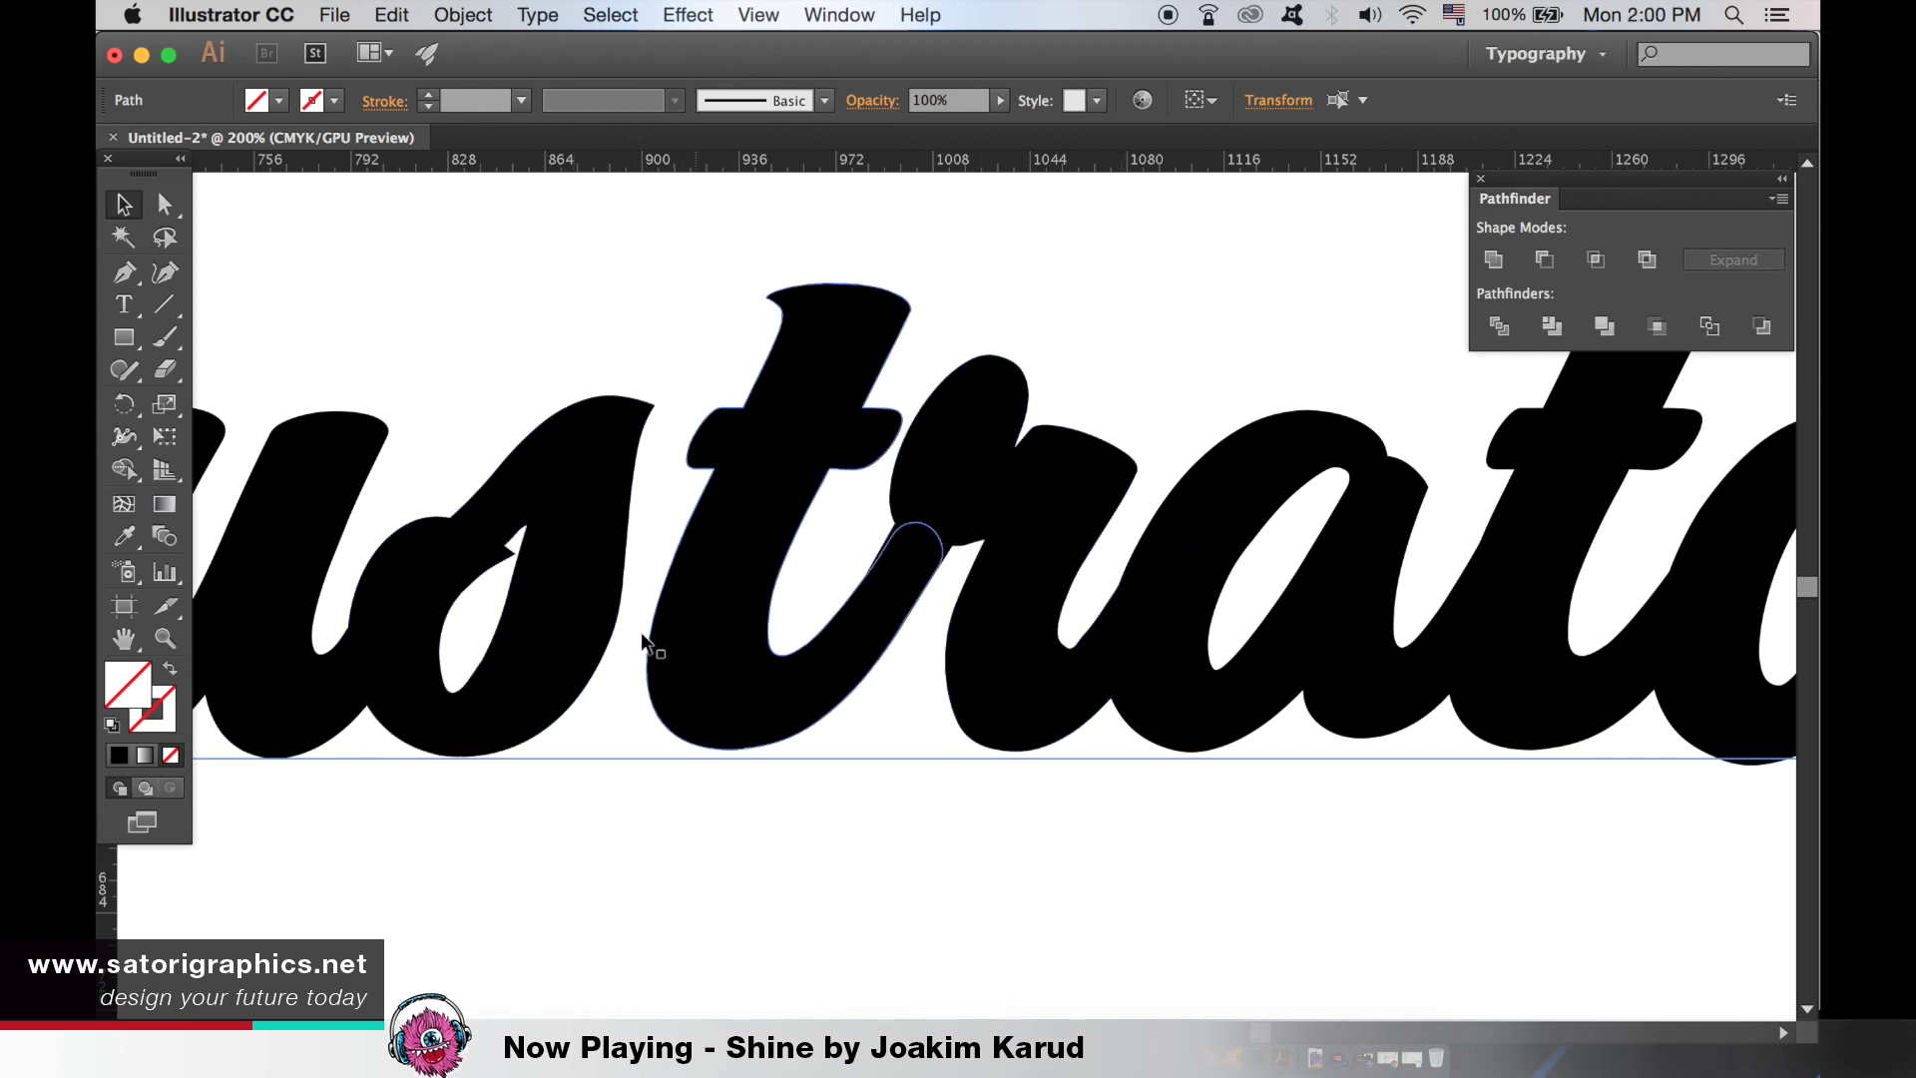
- Nudge the t slightly left and bring the s to the front of the stack
{"action": "left_click_drag", "start_coordinate": [671, 651], "coordinate": [609, 661]}
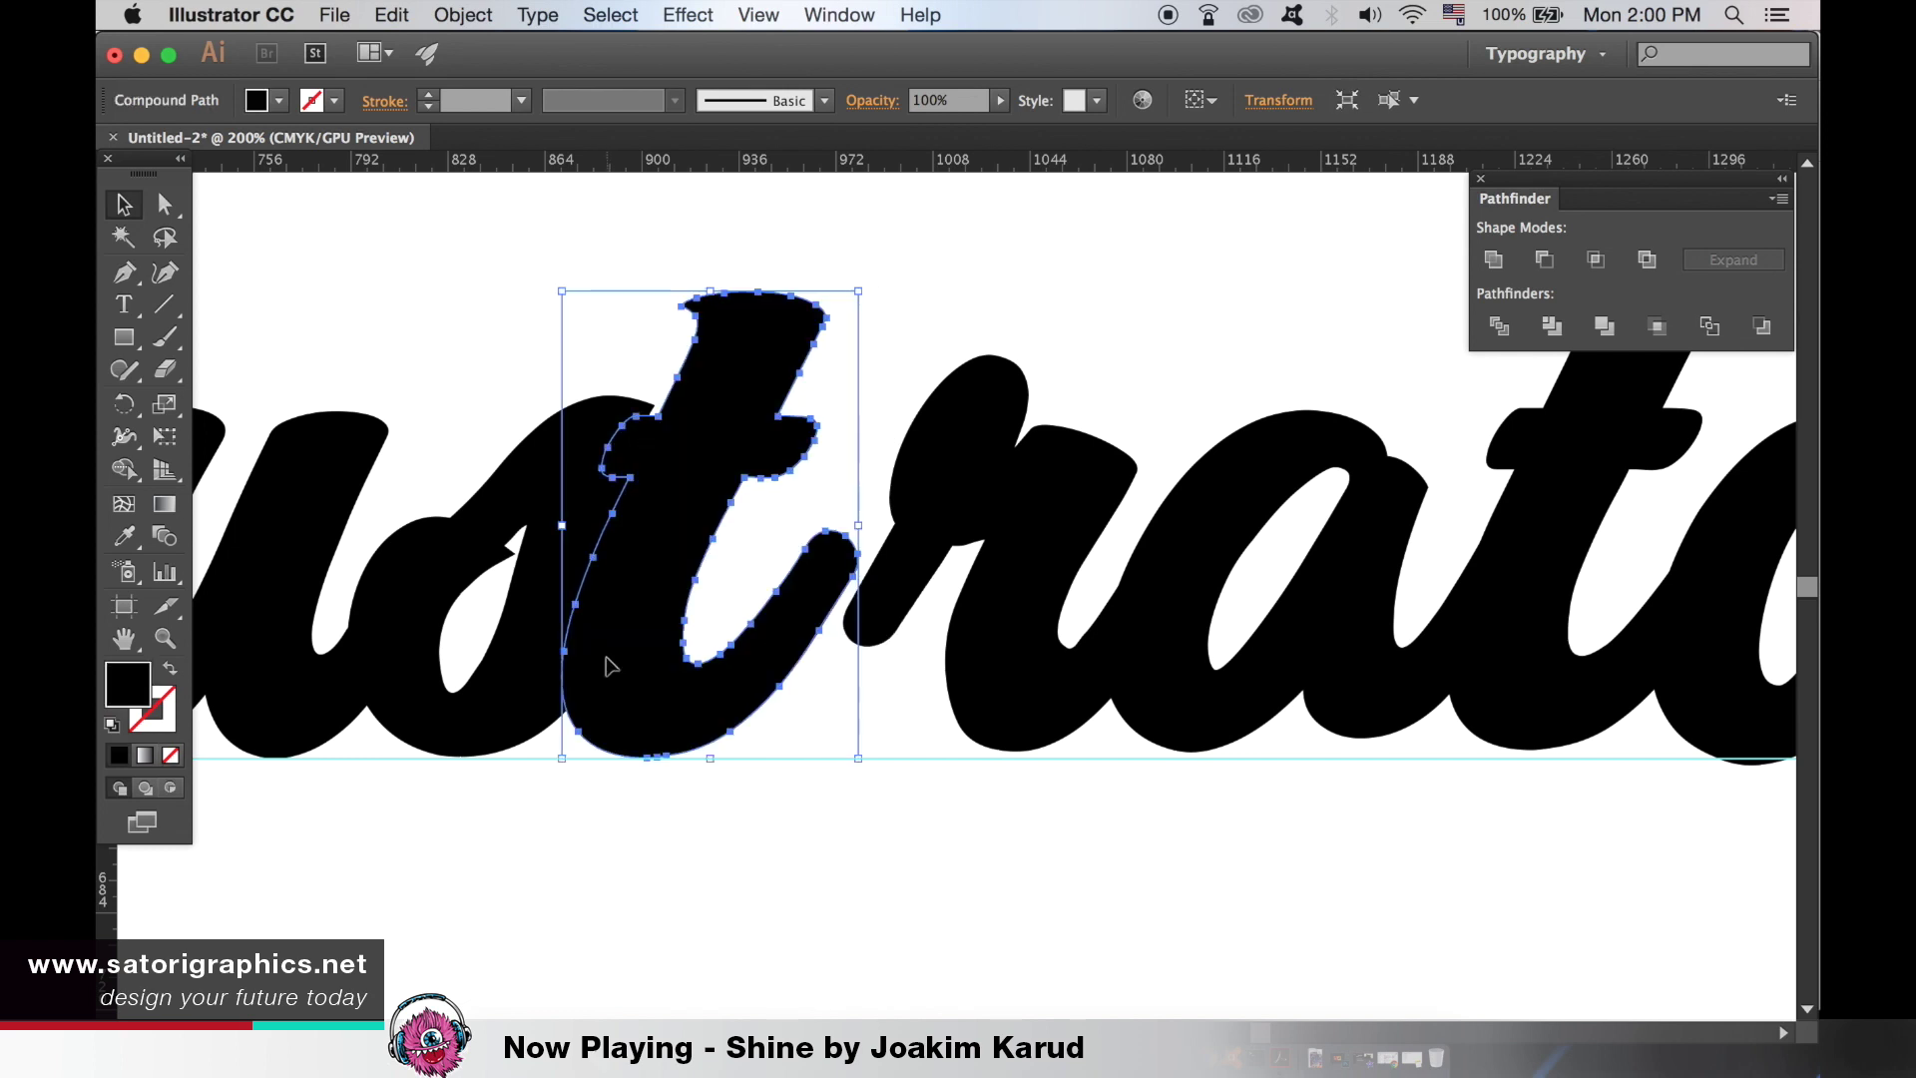
{"action": "left_click", "coordinate": [556, 514]}
{"action": "left_click", "coordinate": [463, 14]}
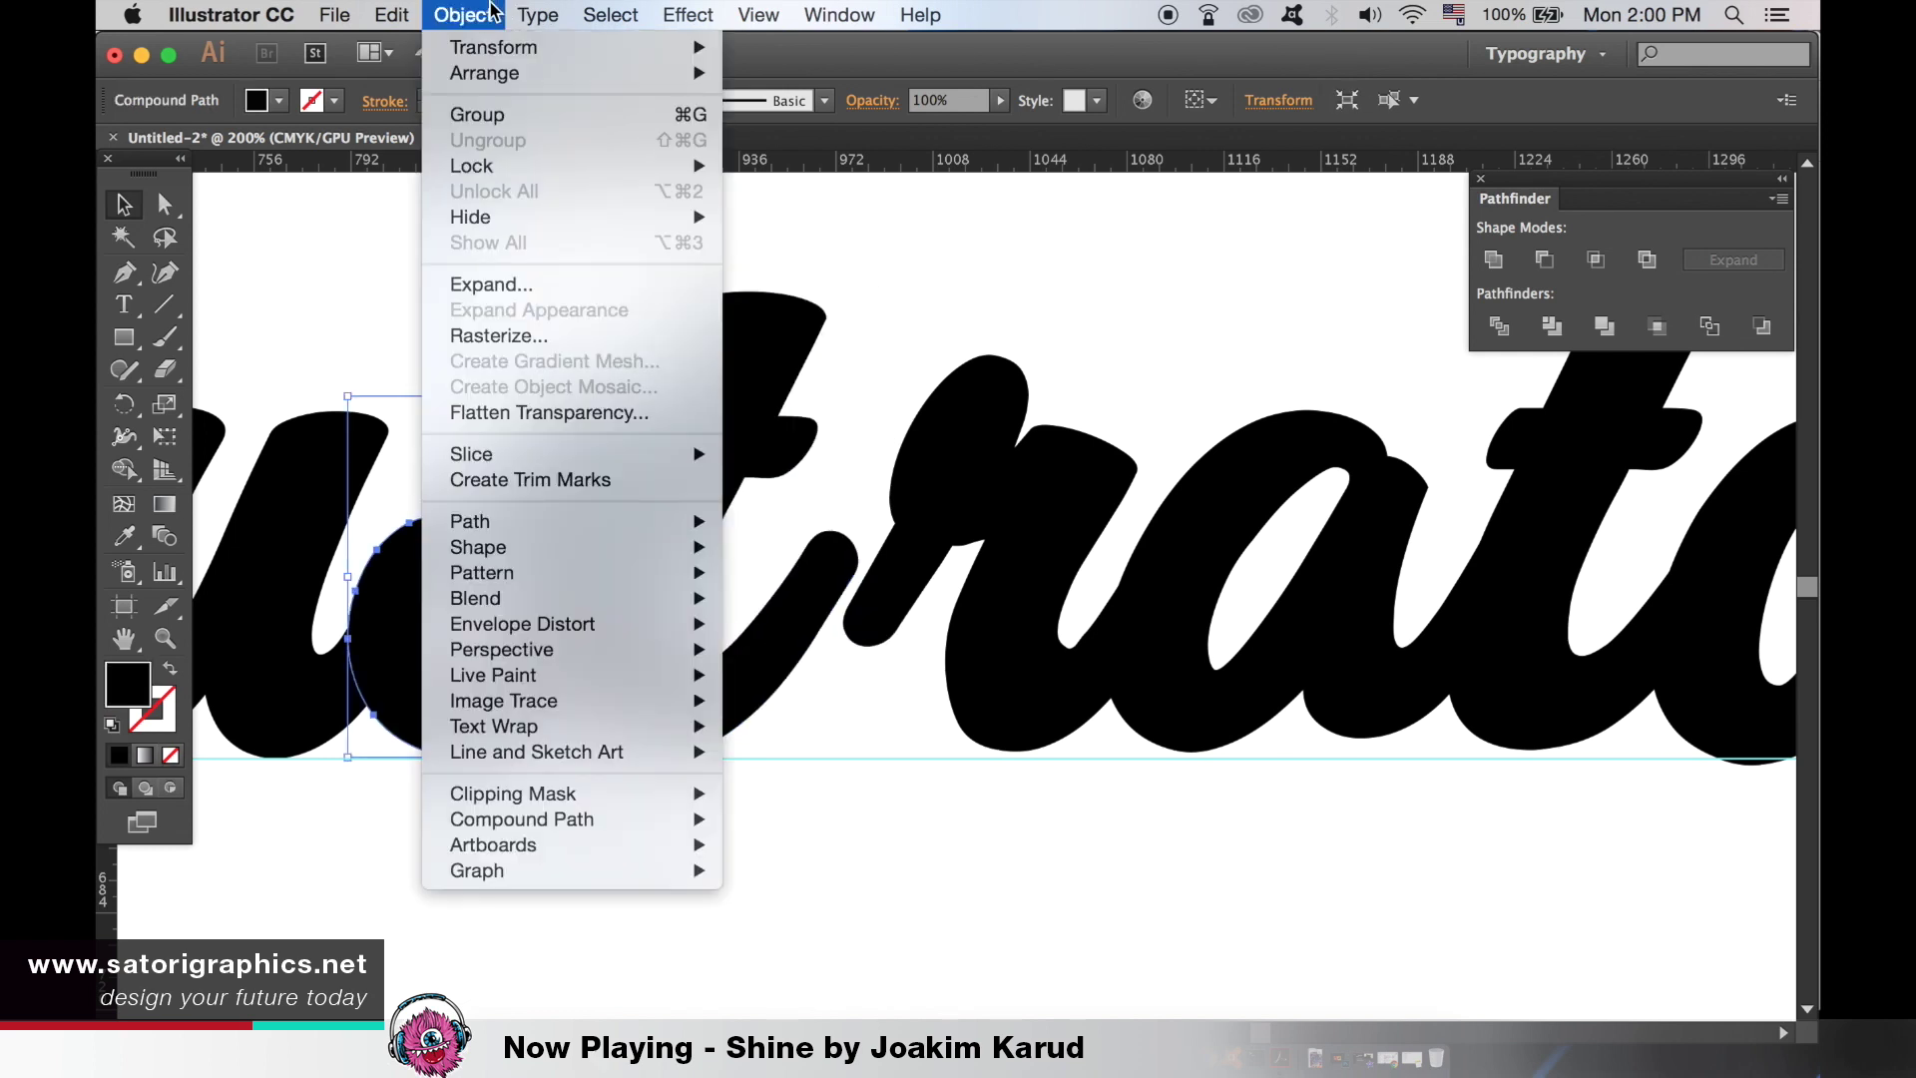
{"action": "mouse_move", "coordinate": [511, 78]}
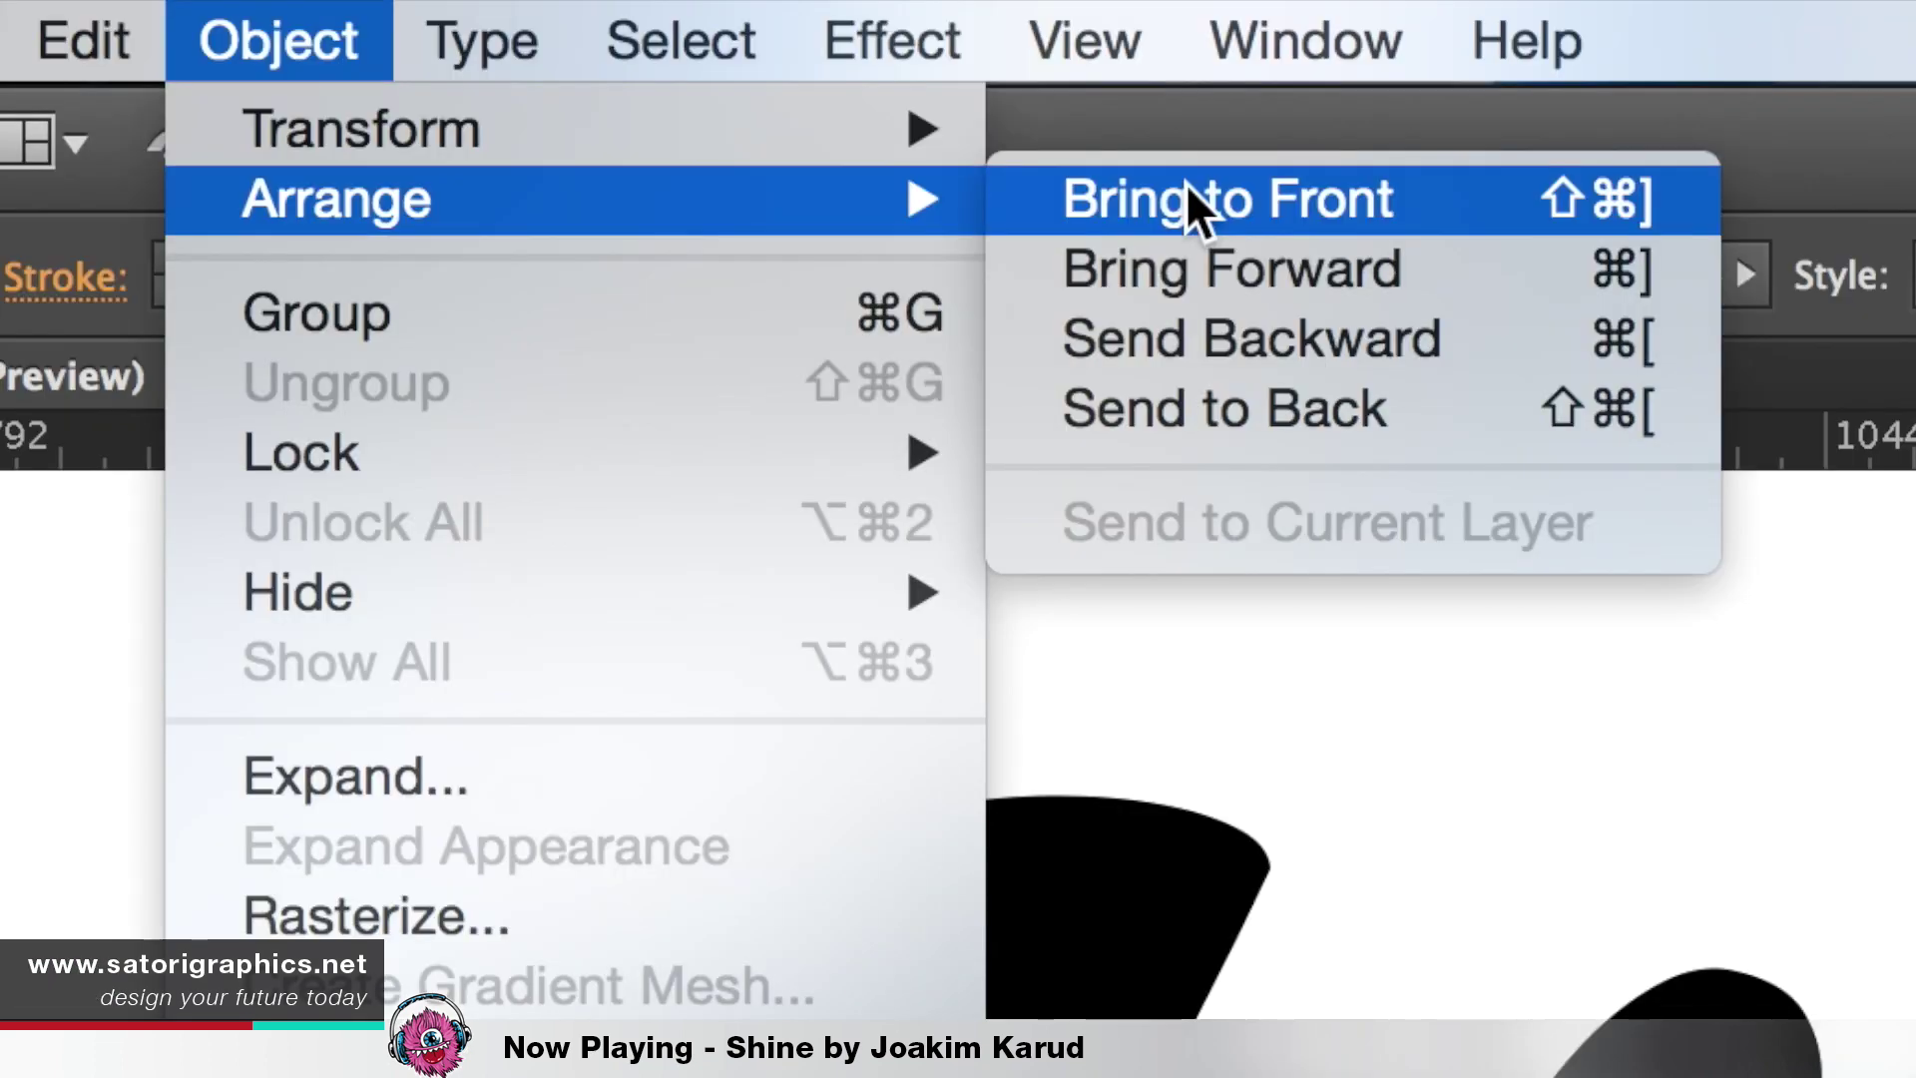
{"action": "left_click", "coordinate": [1193, 200]}
{"action": "left_click", "coordinate": [876, 226]}
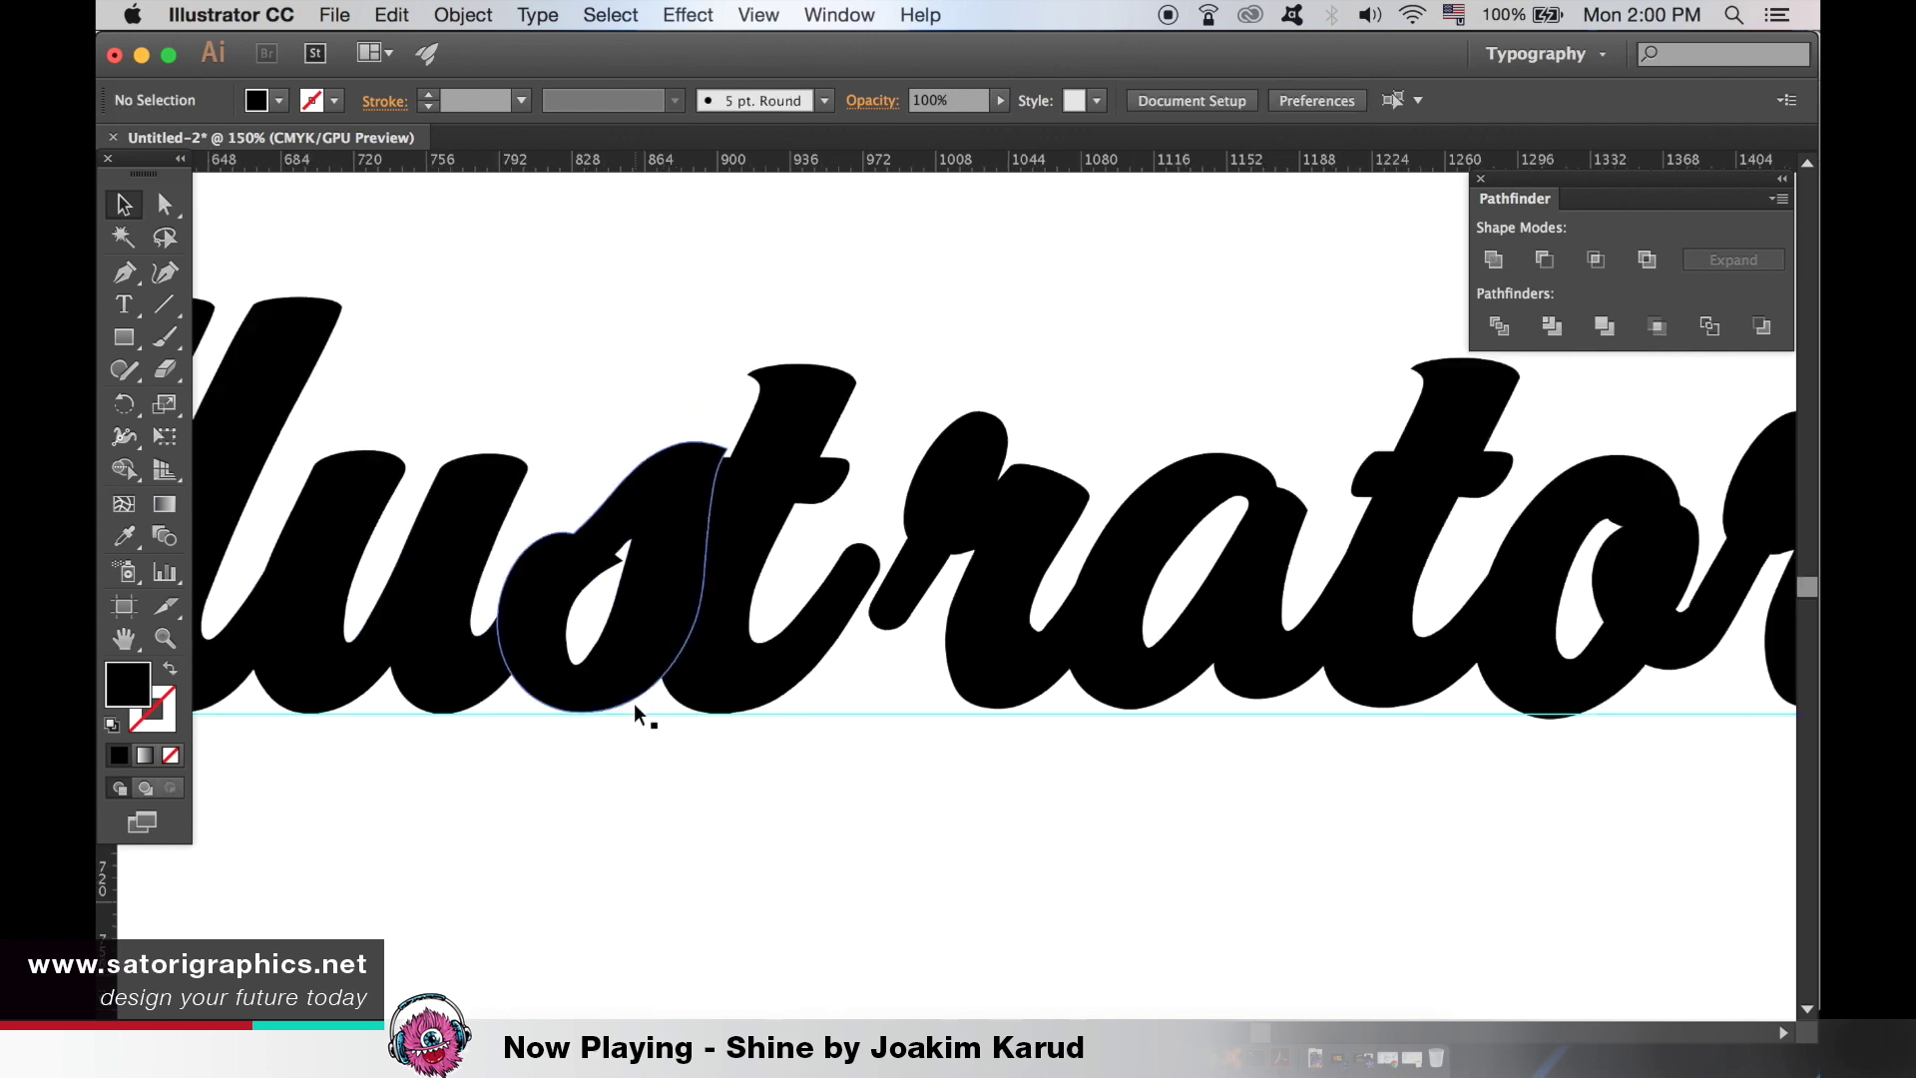
- Alt-drag a spare copy of the s below the word
{"action": "left_click", "coordinate": [649, 644]}
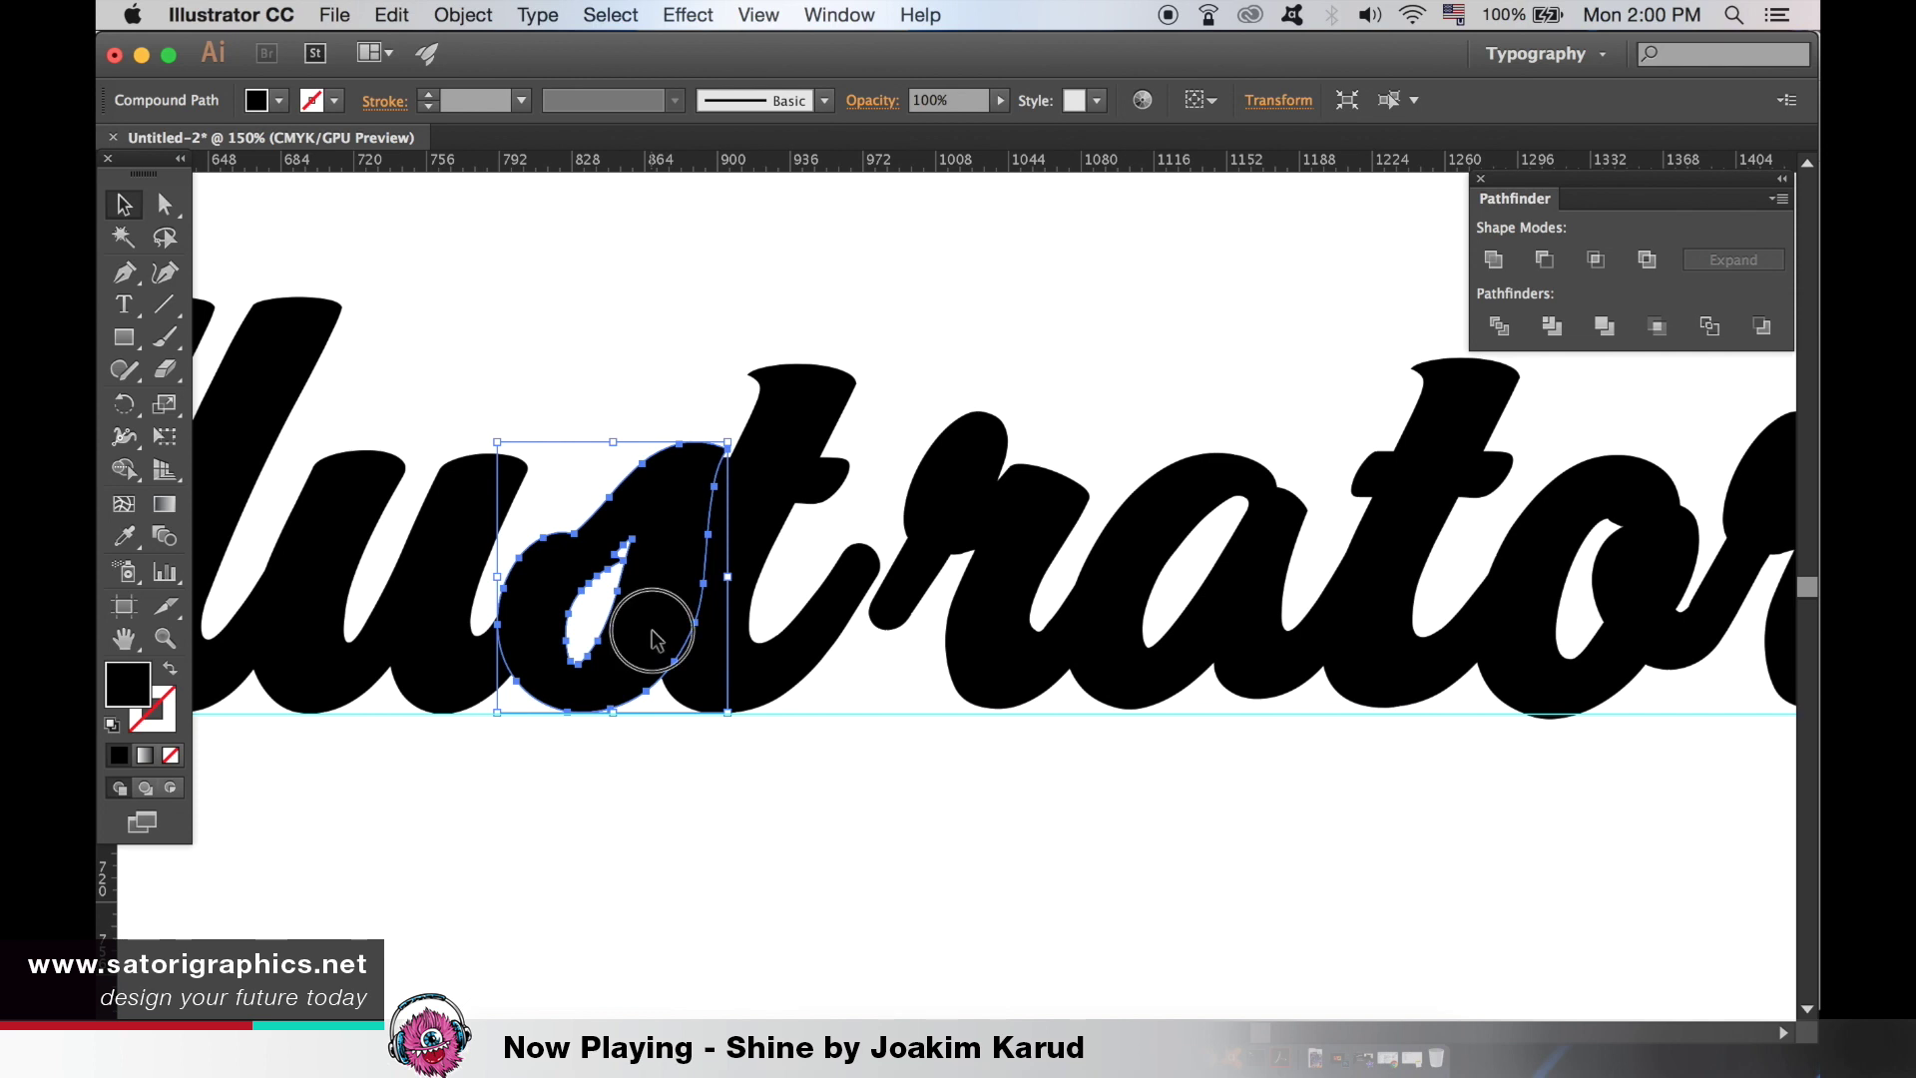
{"action": "left_click_drag", "start_coordinate": [958, 539], "coordinate": [494, 951]}
{"action": "scroll", "coordinate": [688, 719], "scroll_direction": "down", "scroll_amount": 3}
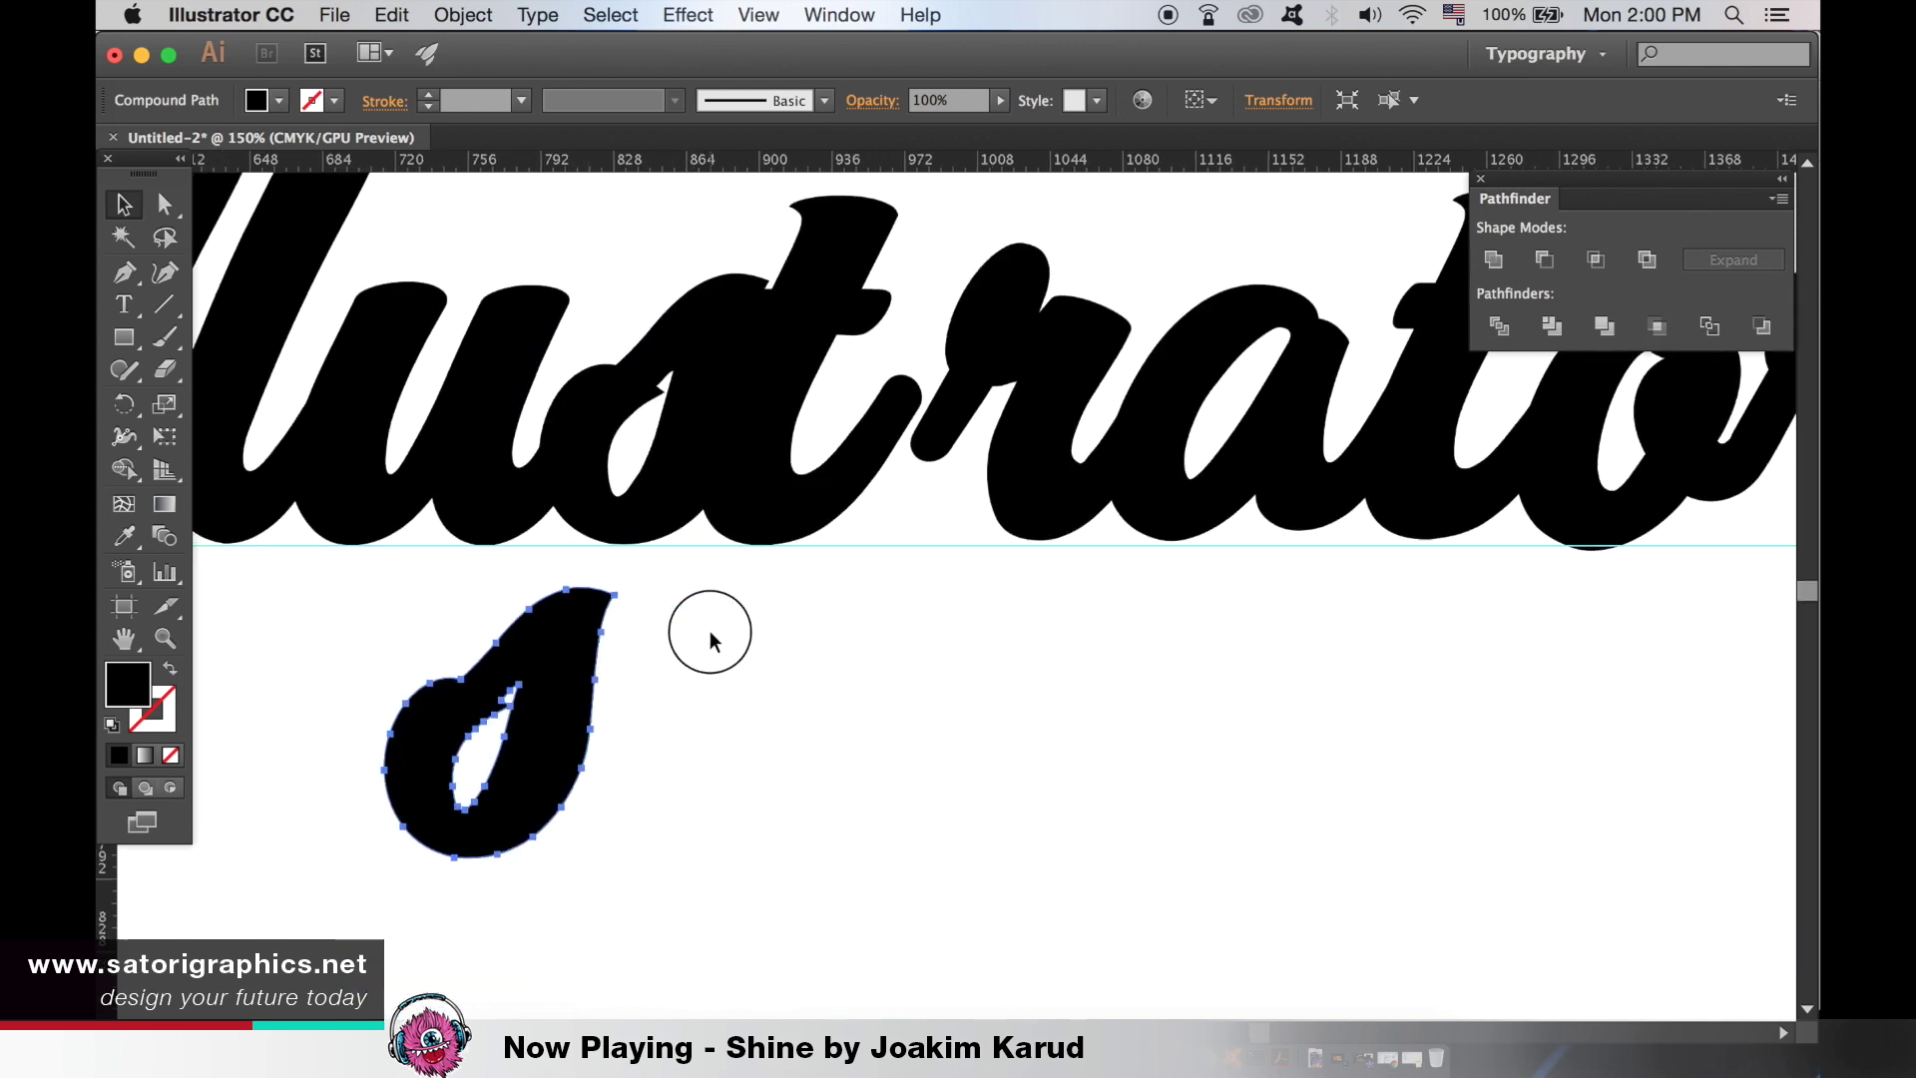
{"action": "scroll", "coordinate": [688, 648], "scroll_direction": "up", "scroll_amount": 2}
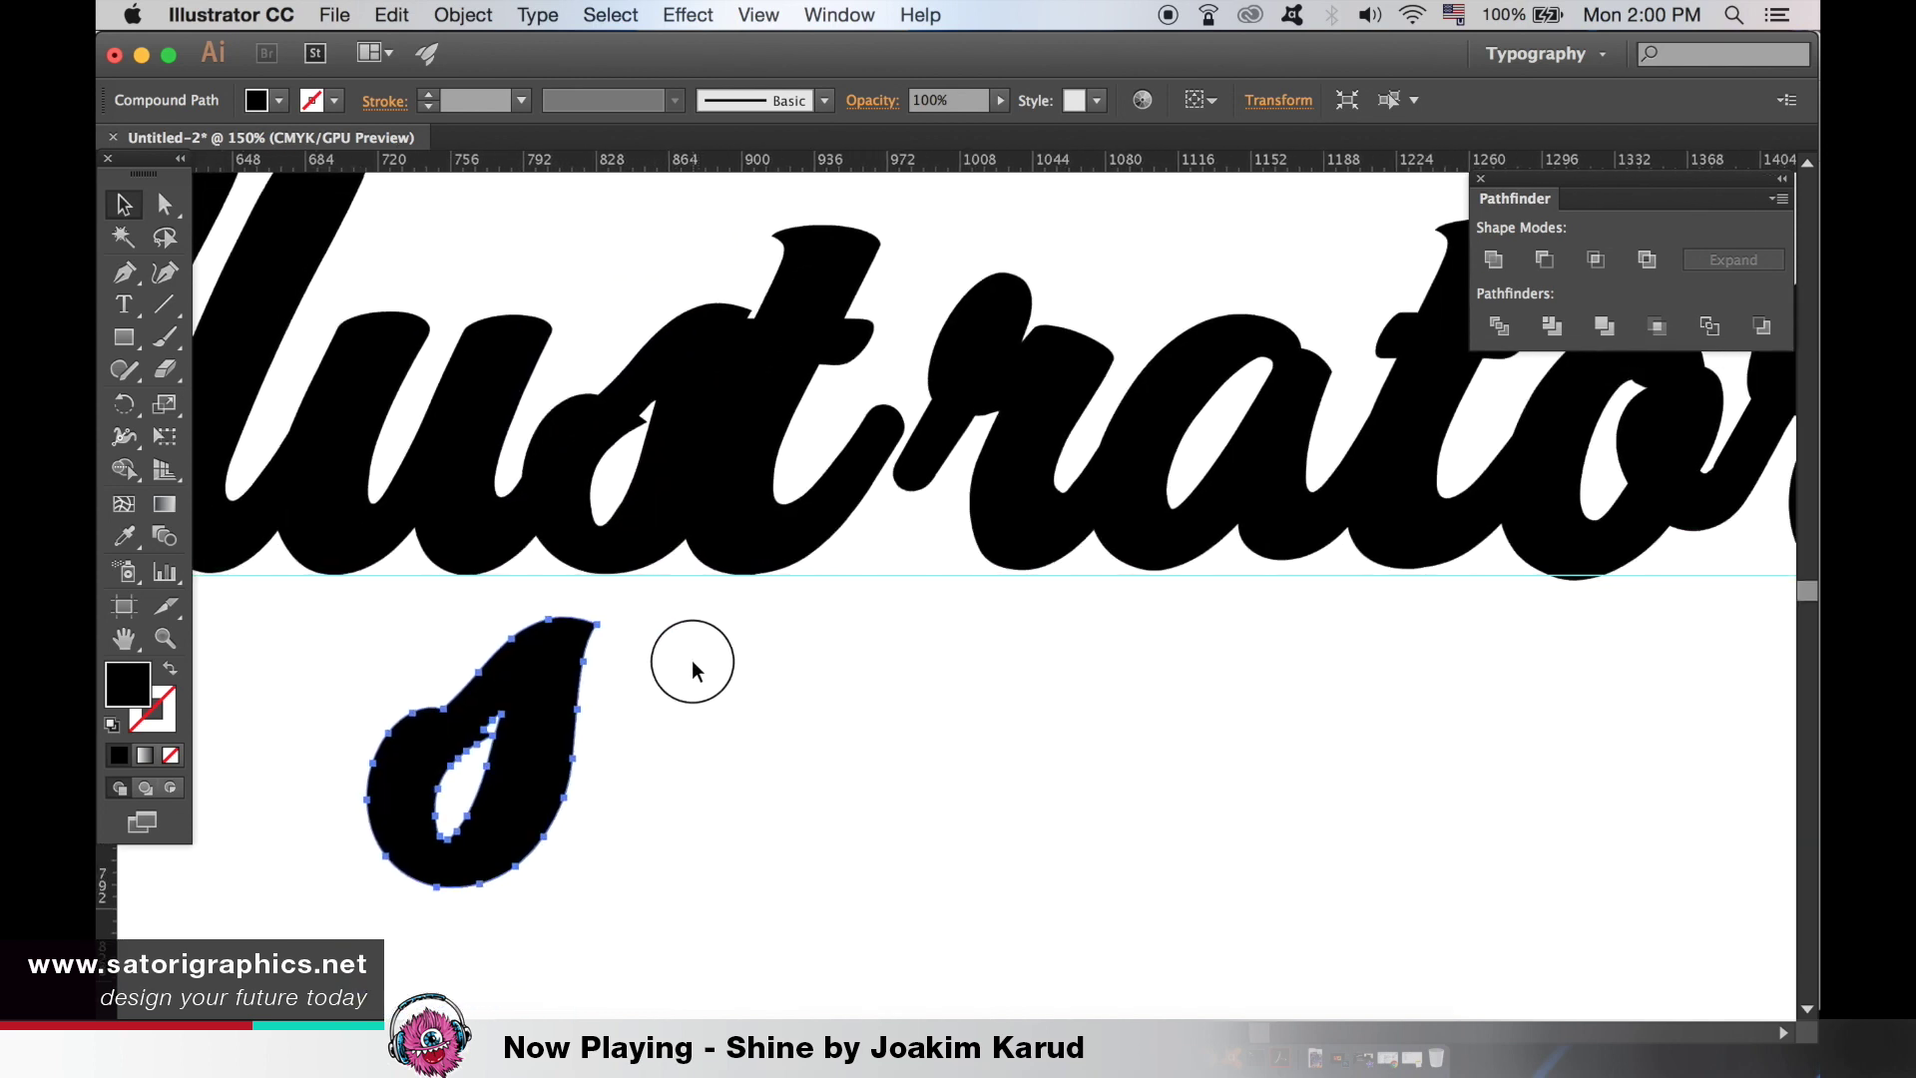
- Subtract the s from the t with Minus Front, then move the spare s back into place
{"action": "left_click", "coordinate": [696, 479]}
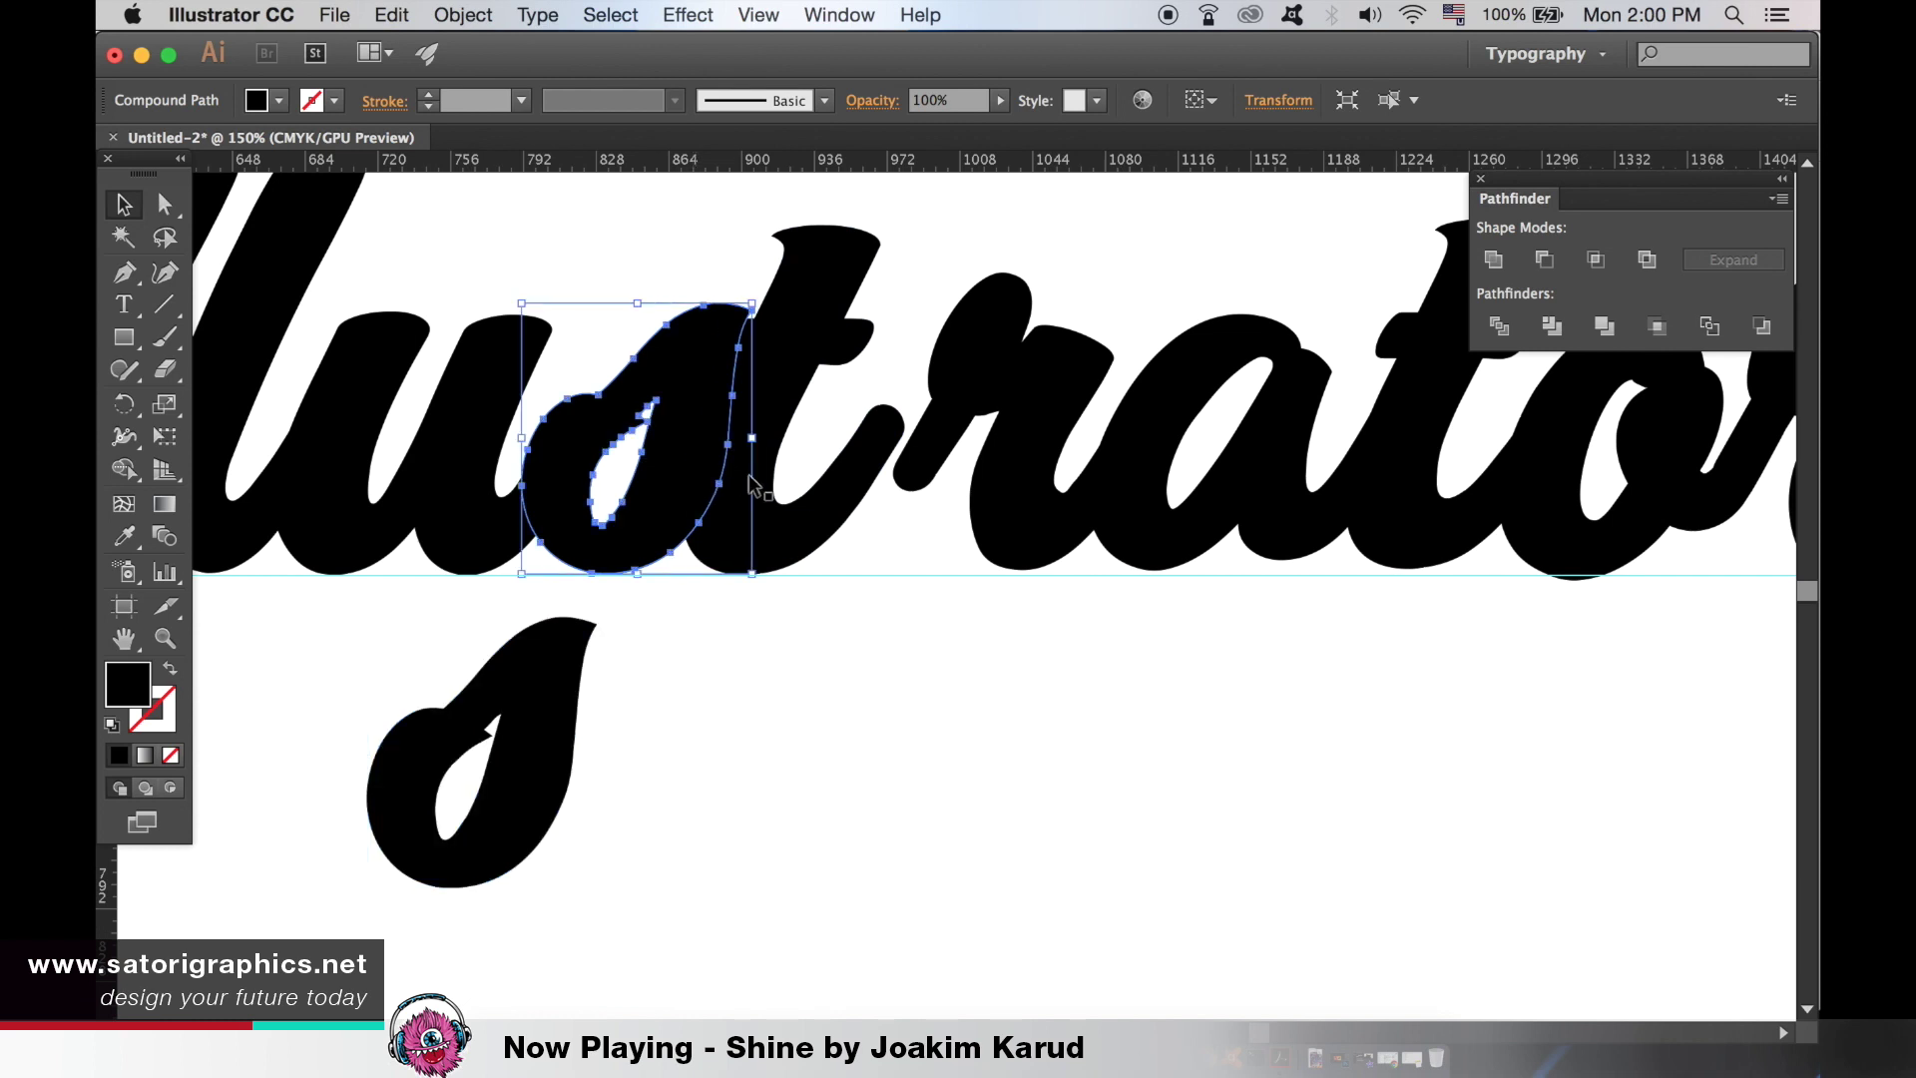
{"action": "left_click", "coordinate": [796, 505], "text": "shift"}
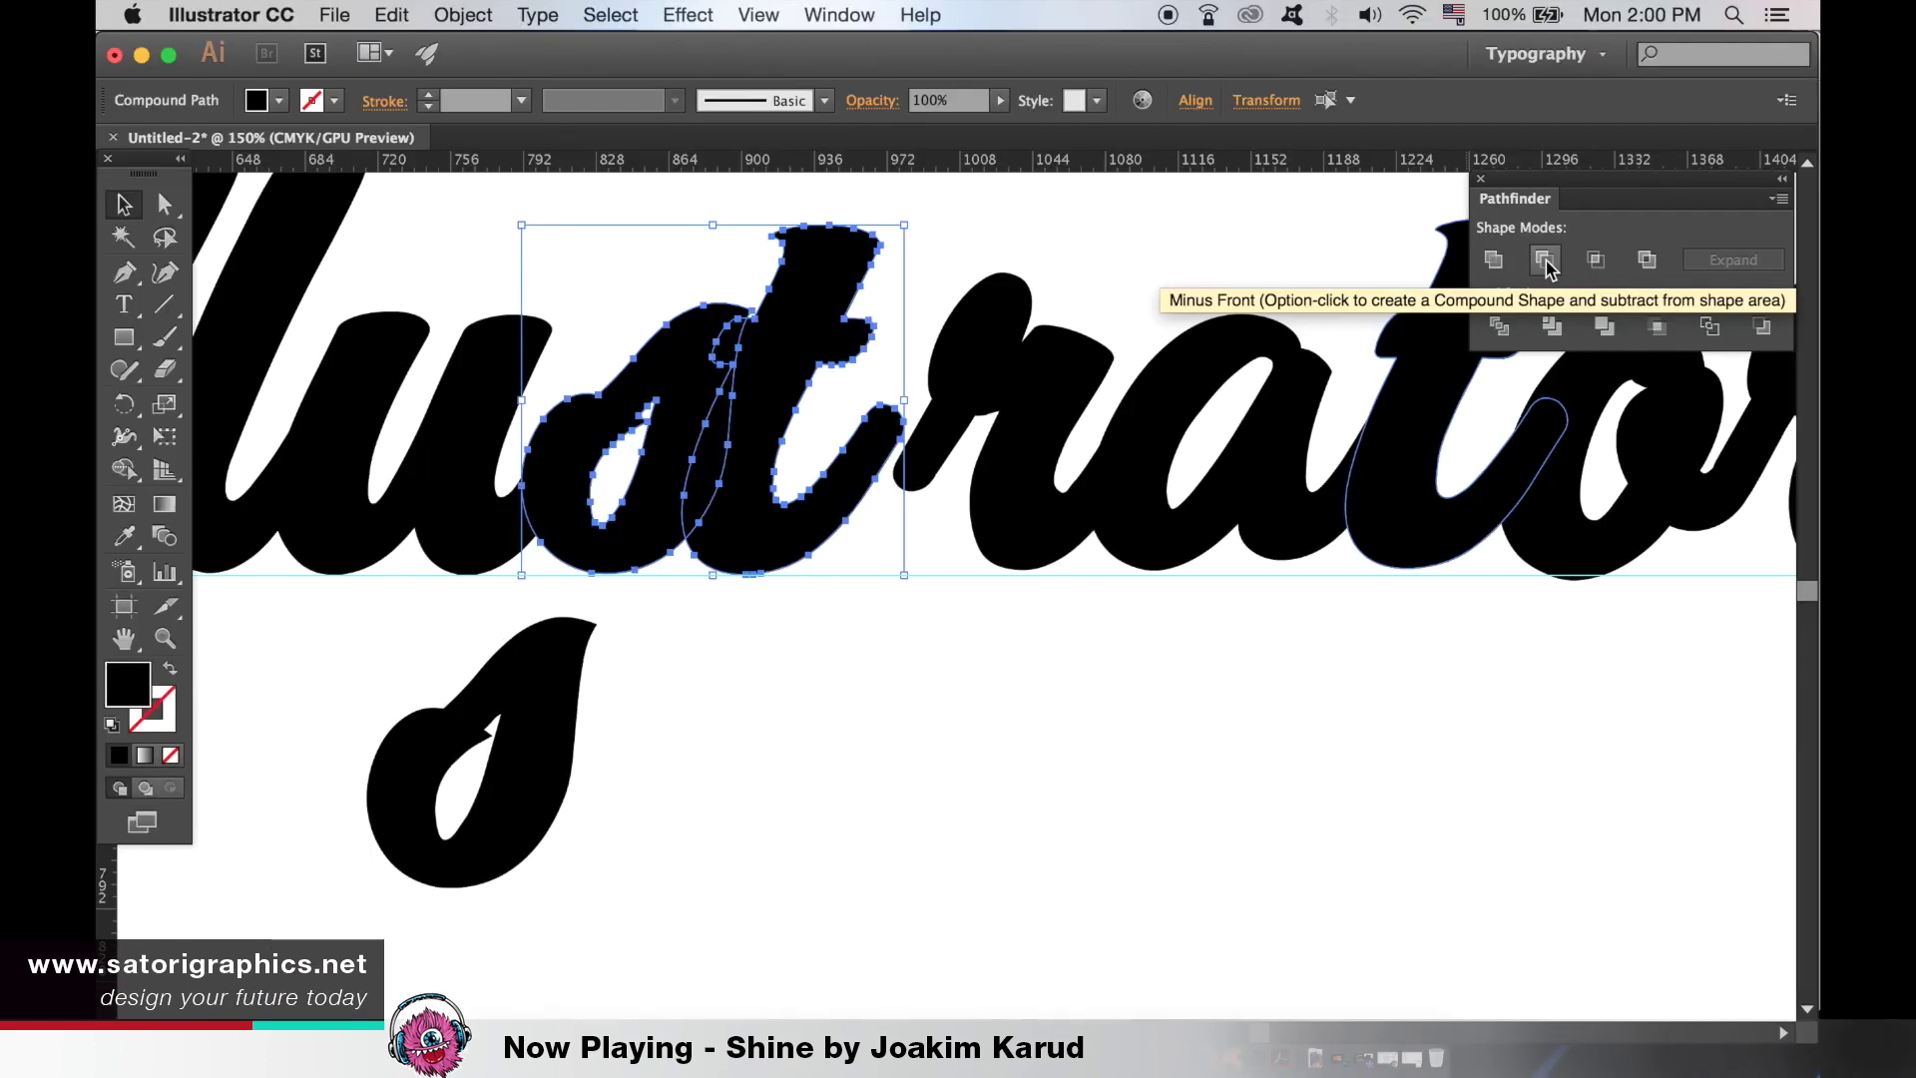
{"action": "left_click", "coordinate": [1176, 439]}
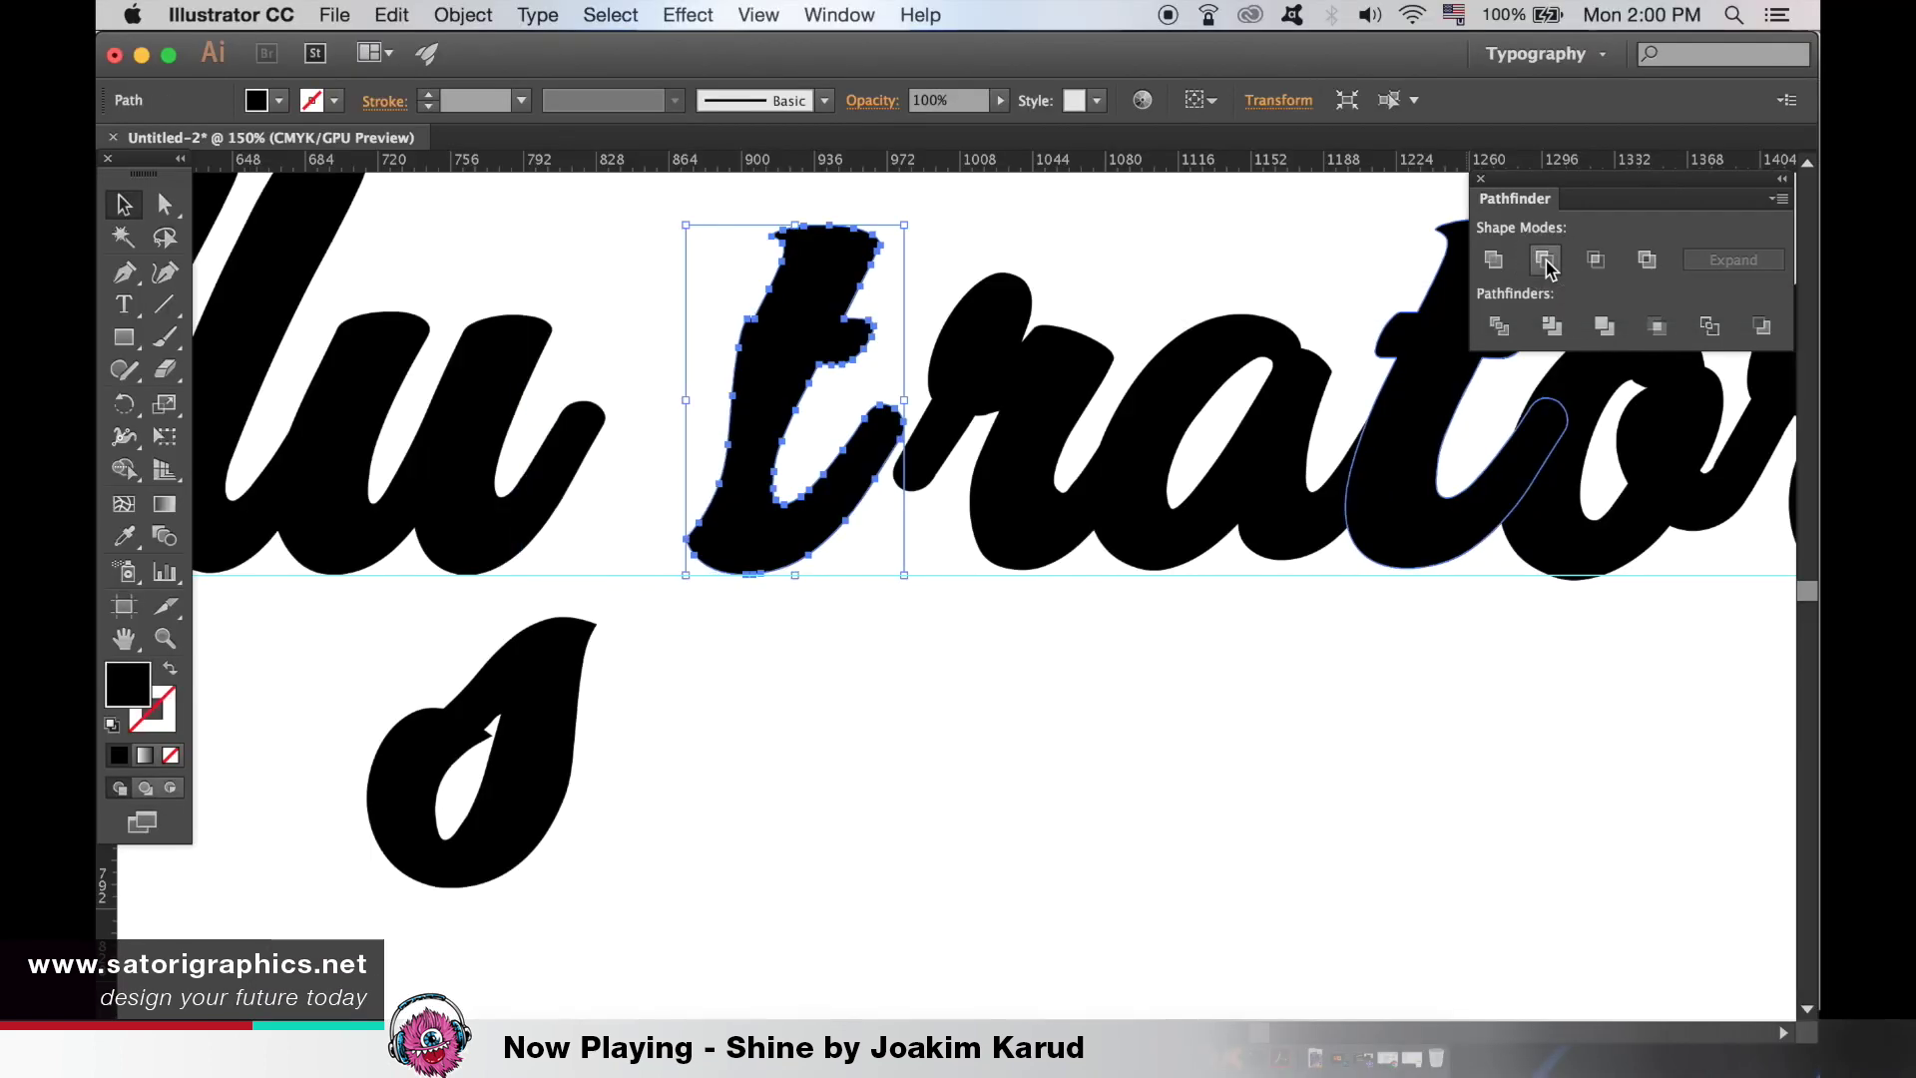
{"action": "left_click", "coordinate": [900, 833]}
{"action": "left_click_drag", "start_coordinate": [559, 753], "coordinate": [683, 489]}
{"action": "left_click", "coordinate": [739, 752]}
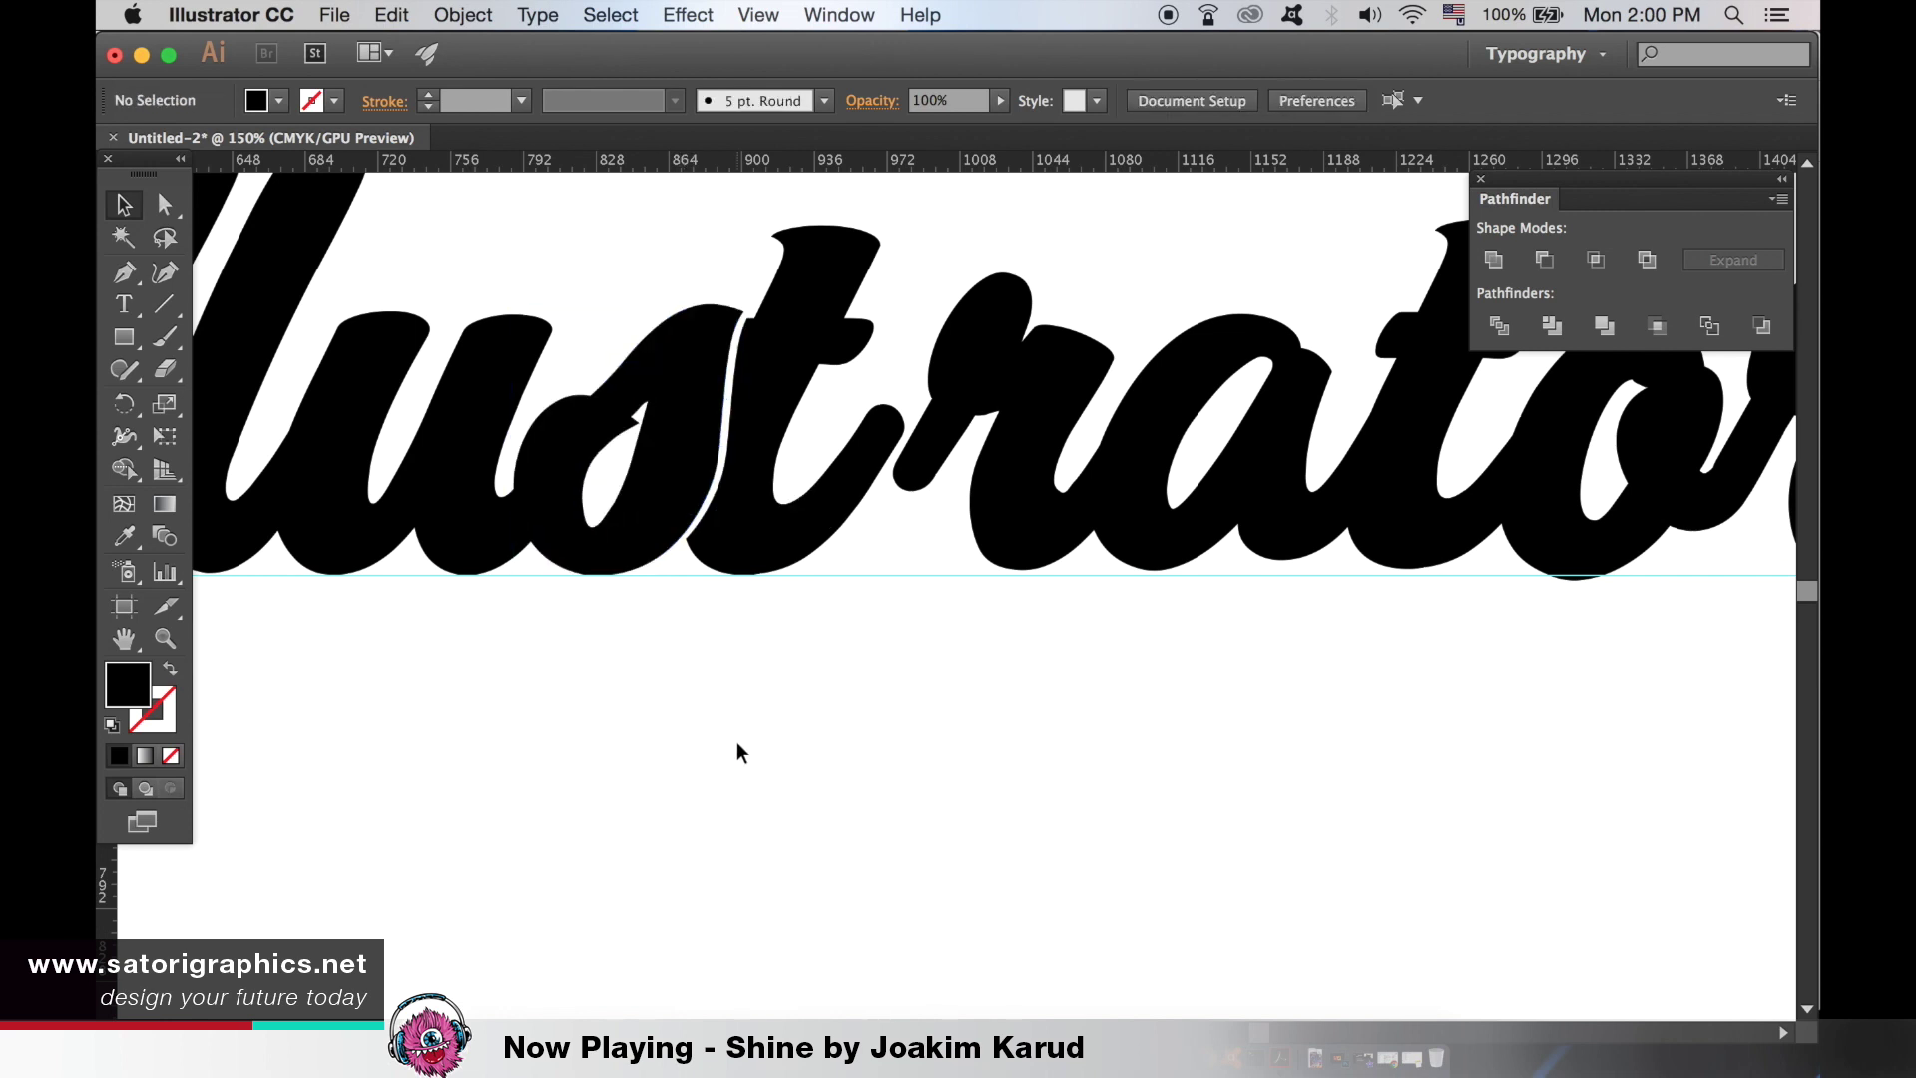
- Nudge the restored s one arrow-key step left, leaving a thin gap against the t
{"action": "key", "text": "super+minus"}
{"action": "key", "text": "super+minus"}
{"action": "key", "text": "super+minus"}
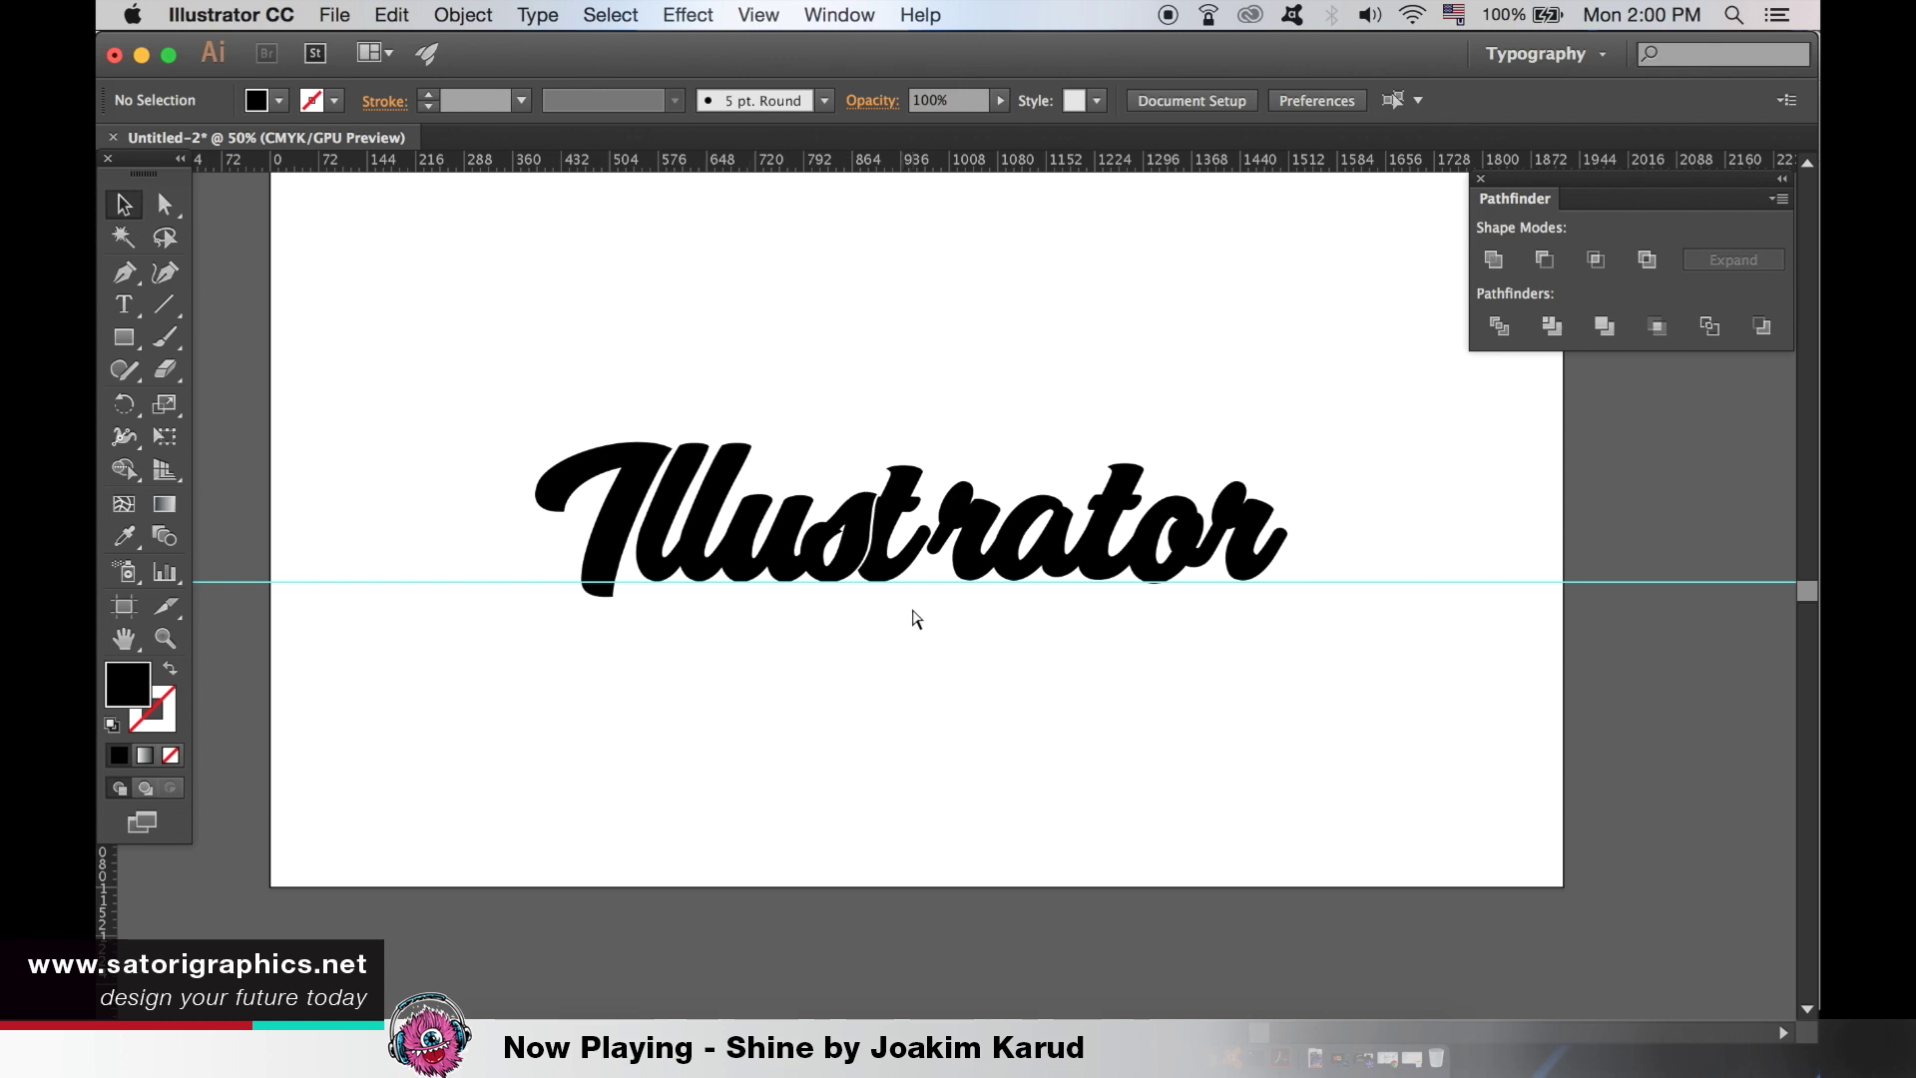
{"action": "key", "text": "super+plus"}
{"action": "key", "text": "super+plus"}
{"action": "key", "text": "super+plus"}
{"action": "key", "text": "super+plus"}
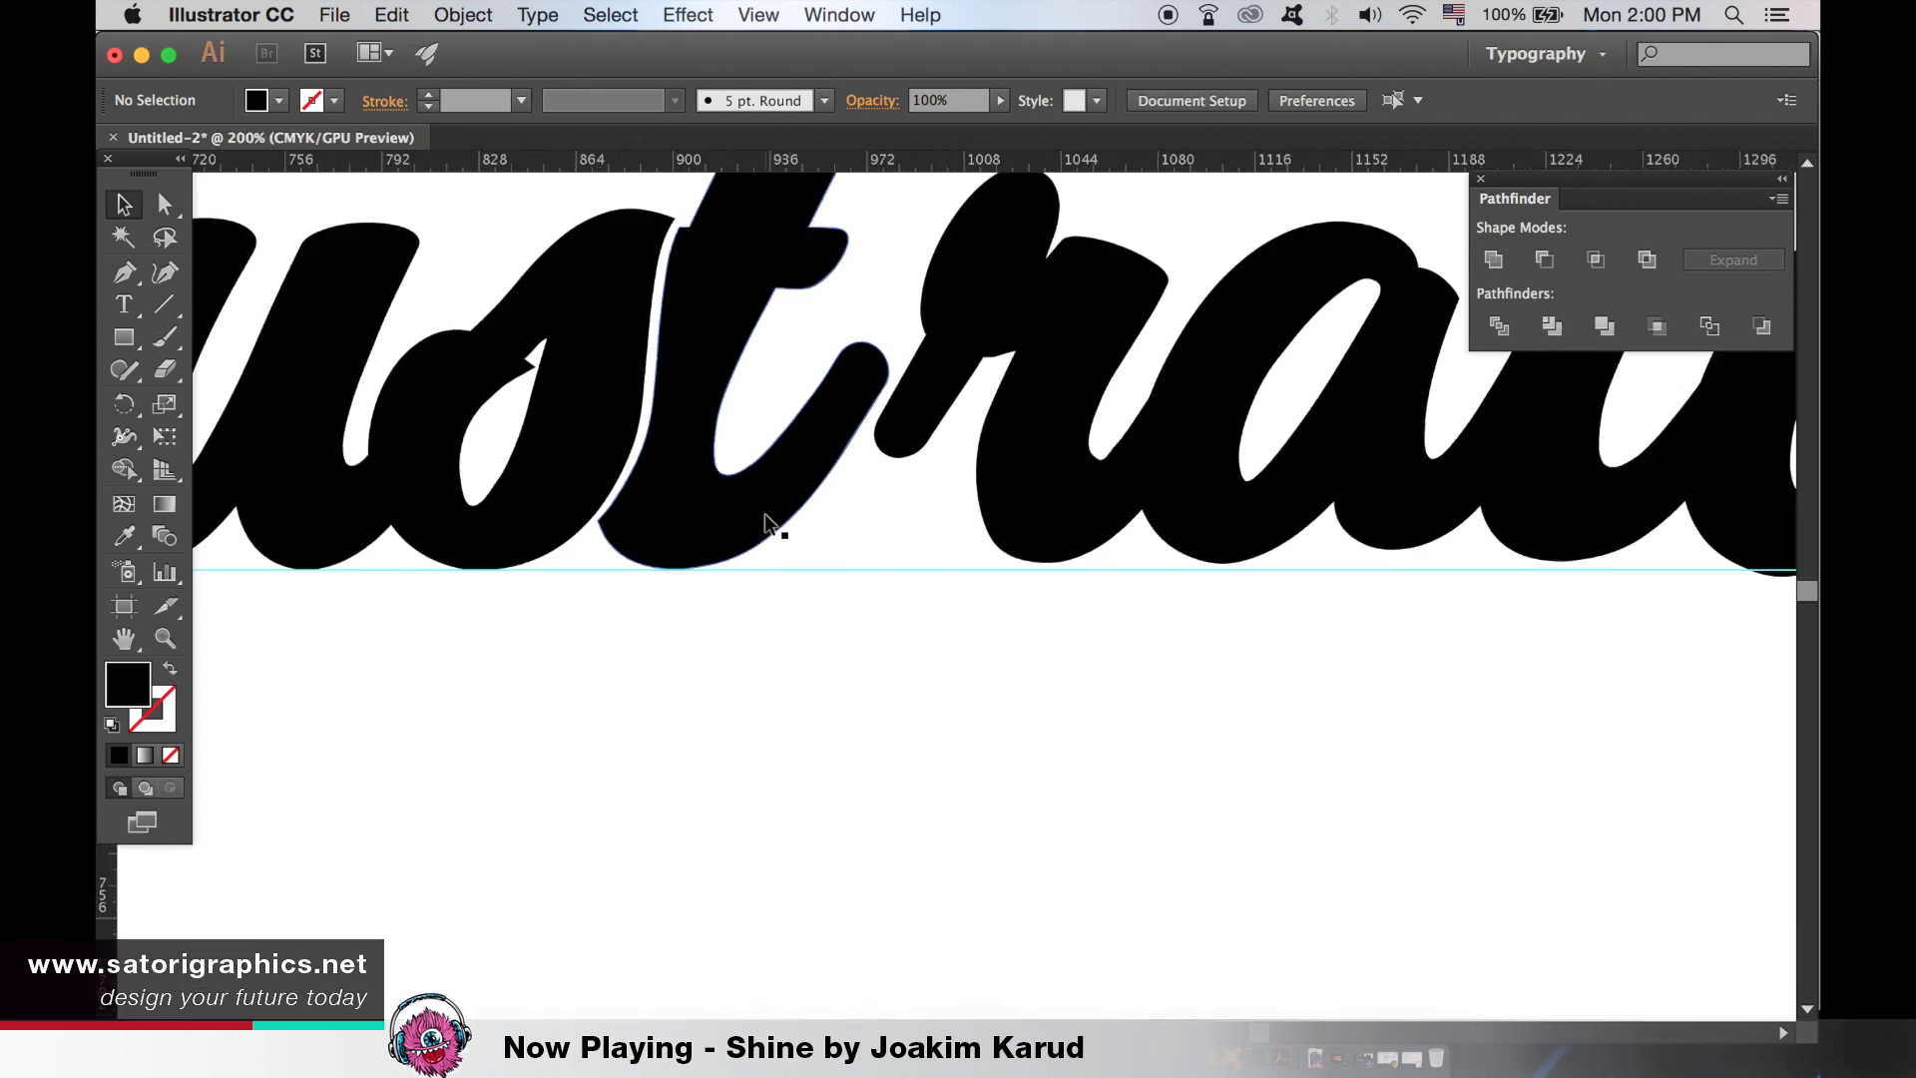
{"action": "scroll", "coordinate": [795, 590], "scroll_direction": "left", "scroll_amount": 3}
{"action": "scroll", "coordinate": [795, 590], "scroll_direction": "up", "scroll_amount": 2}
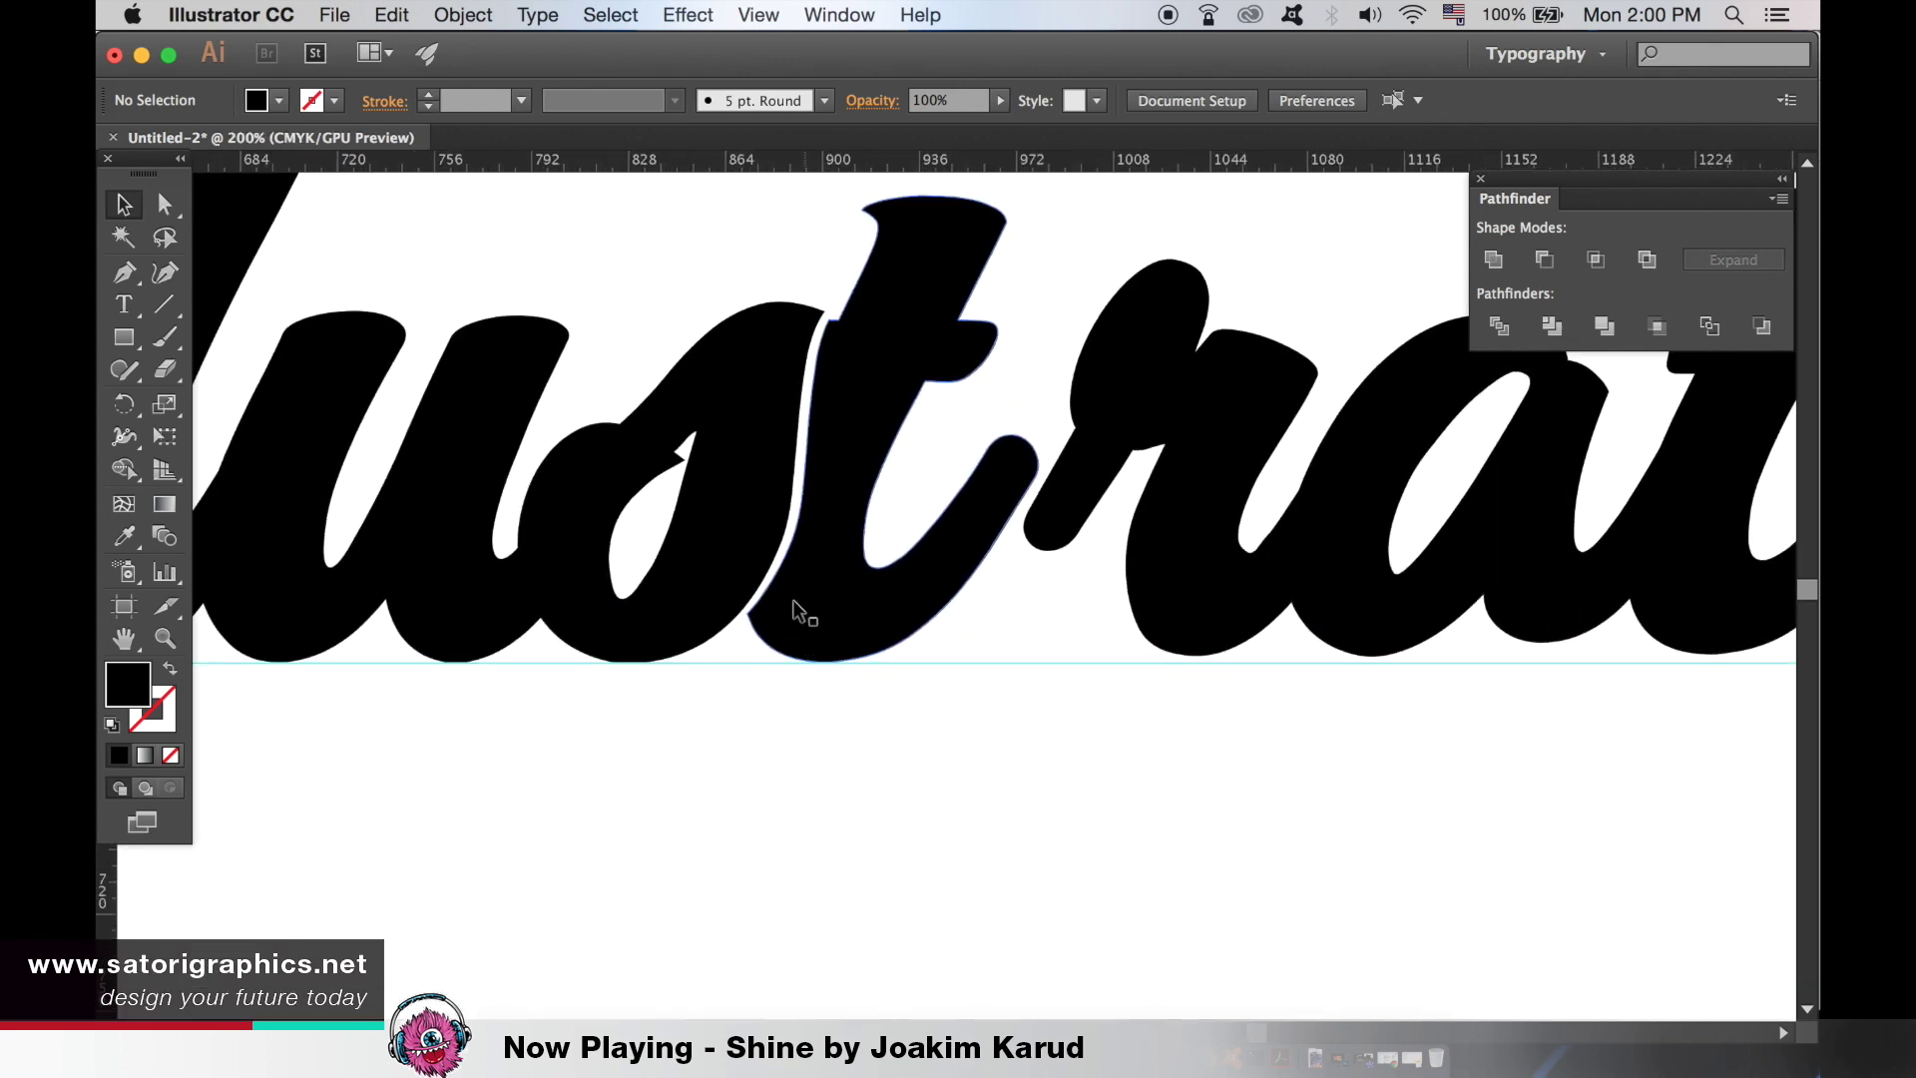
{"action": "left_click", "coordinate": [709, 592]}
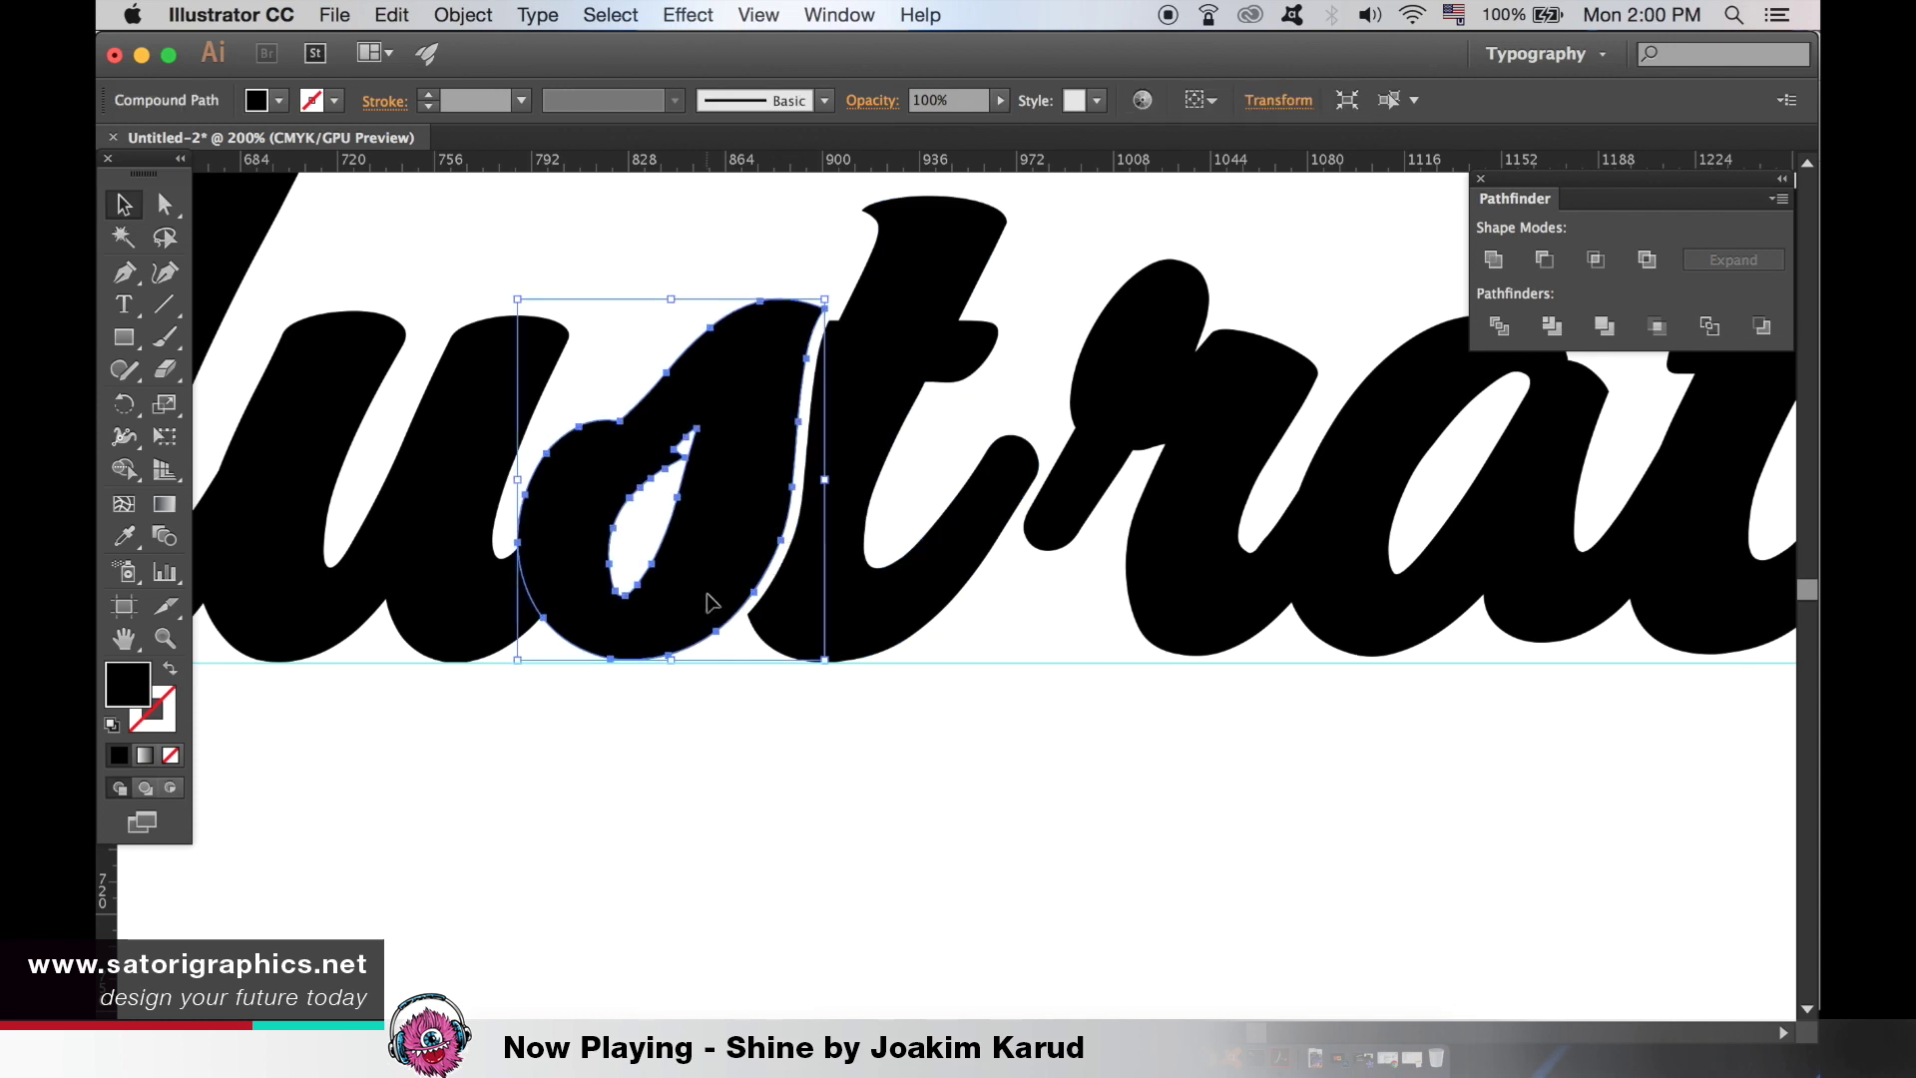
{"action": "key", "text": "Left"}
{"action": "key", "text": "Left"}
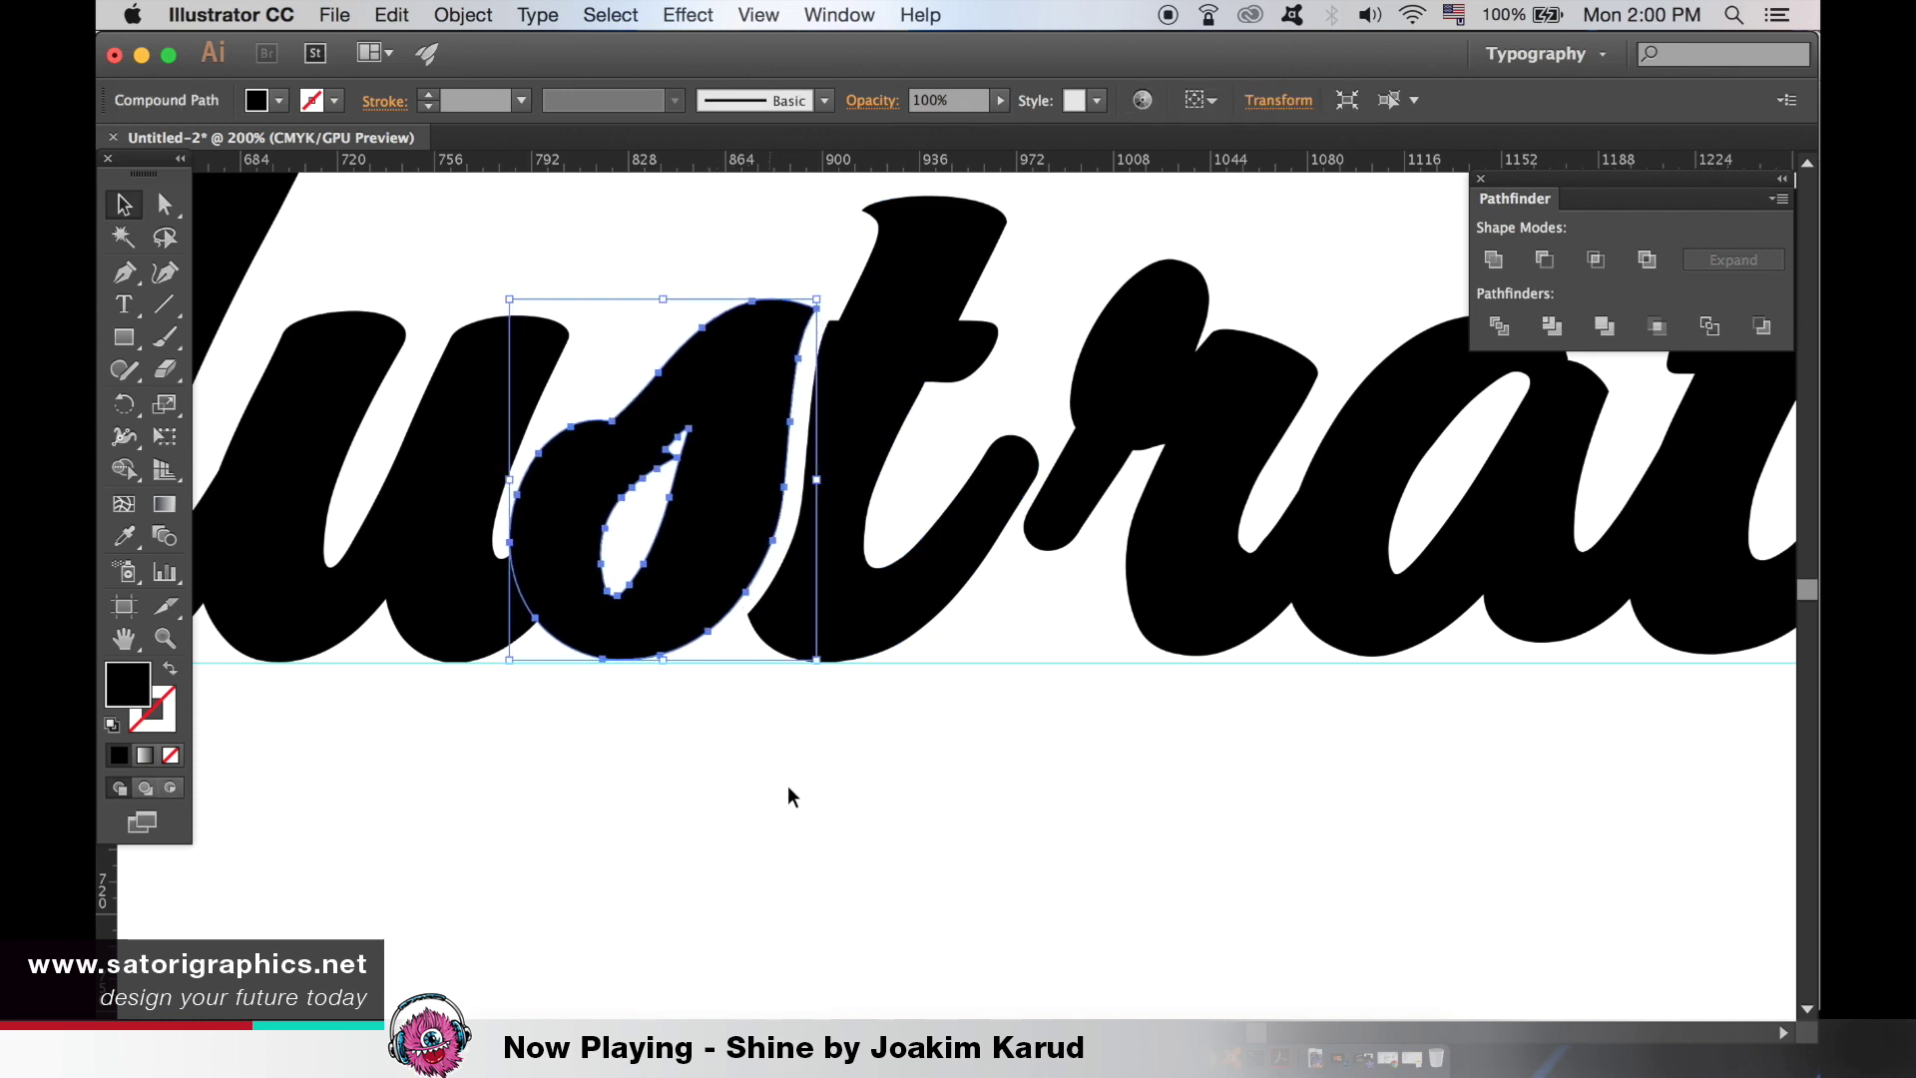
{"action": "left_click", "coordinate": [788, 789]}
{"action": "key", "text": "super+minus"}
{"action": "key", "text": "super+minus"}
{"action": "key", "text": "super+minus"}
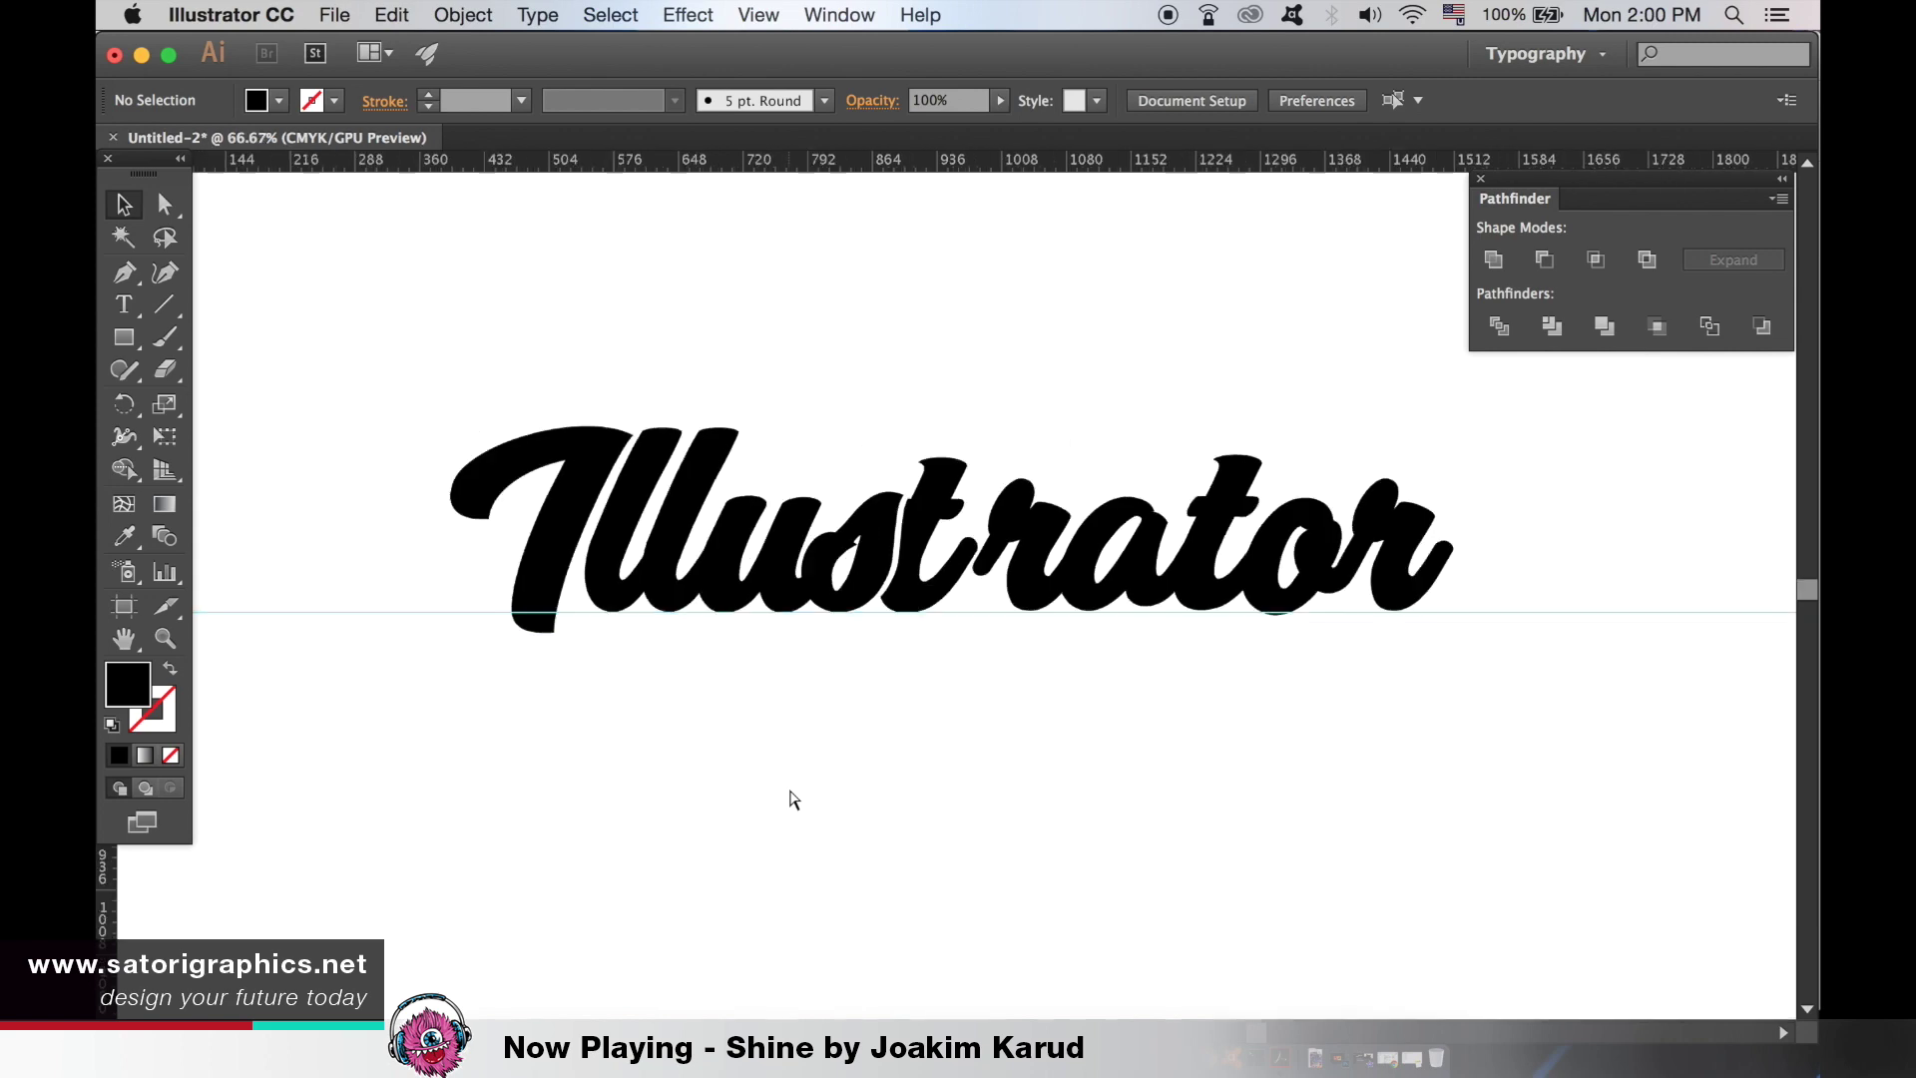
{"action": "key", "text": "super+minus"}
{"action": "key", "text": "super+minus"}
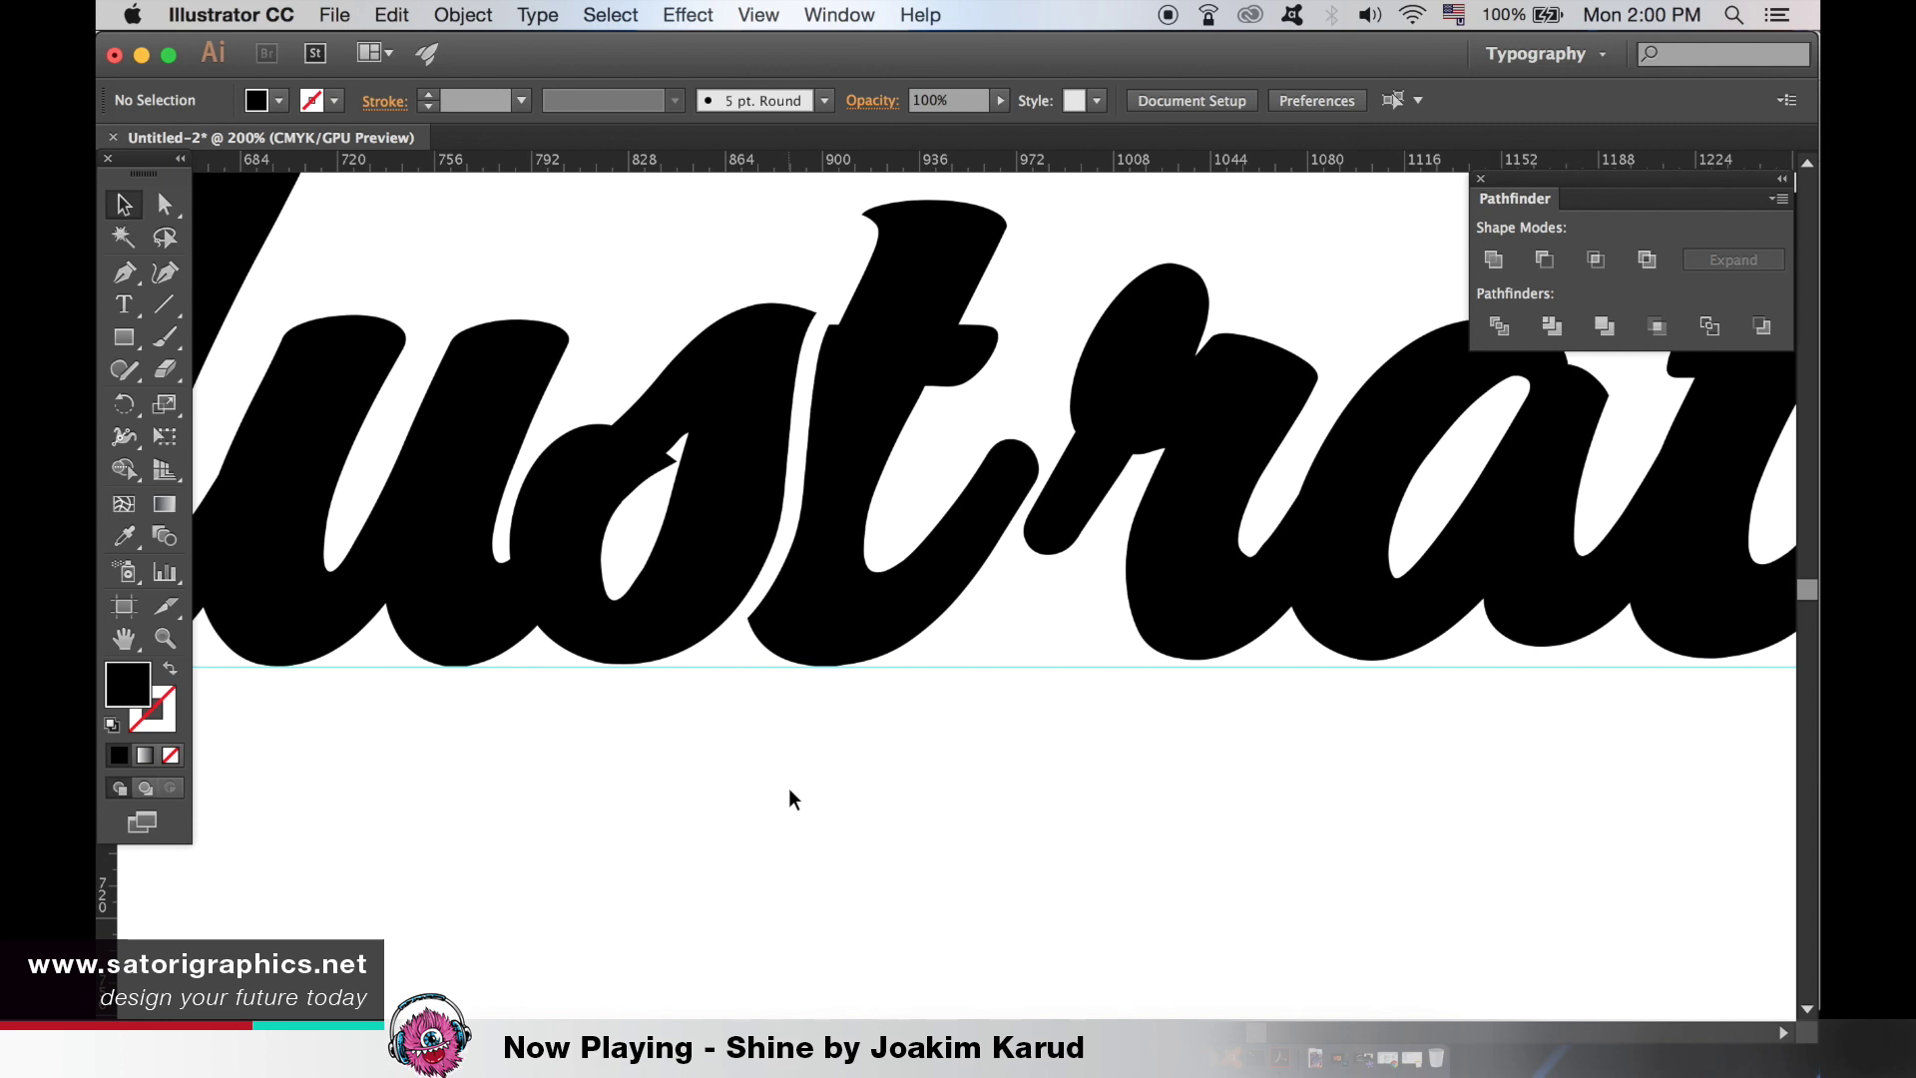
- Pan along the word to bring the later letters 'rator' into view
{"action": "left_click_drag", "start_coordinate": [847, 672], "coordinate": [610, 704]}
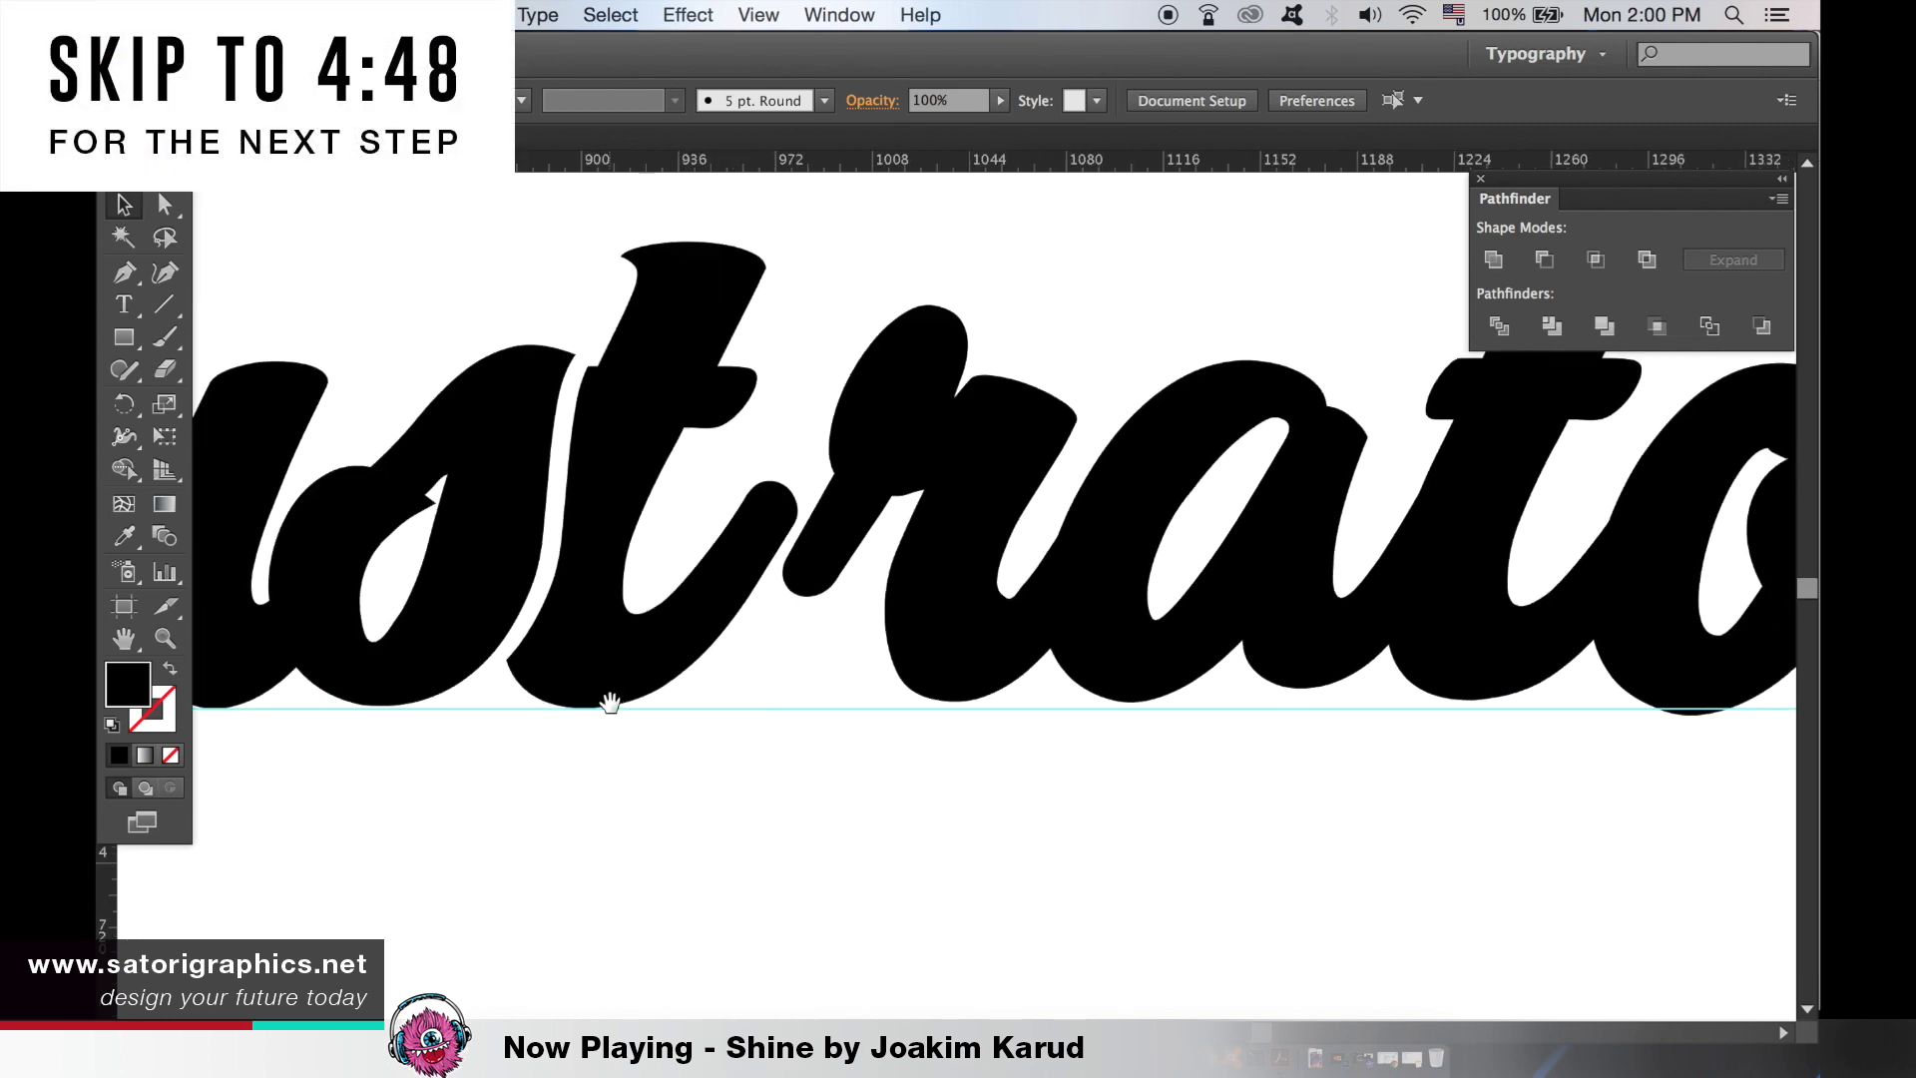
{"action": "left_click_drag", "start_coordinate": [984, 642], "coordinate": [805, 642]}
{"action": "left_click_drag", "start_coordinate": [975, 620], "coordinate": [805, 611]}
{"action": "scroll", "coordinate": [805, 610], "scroll_direction": "left", "scroll_amount": 10}
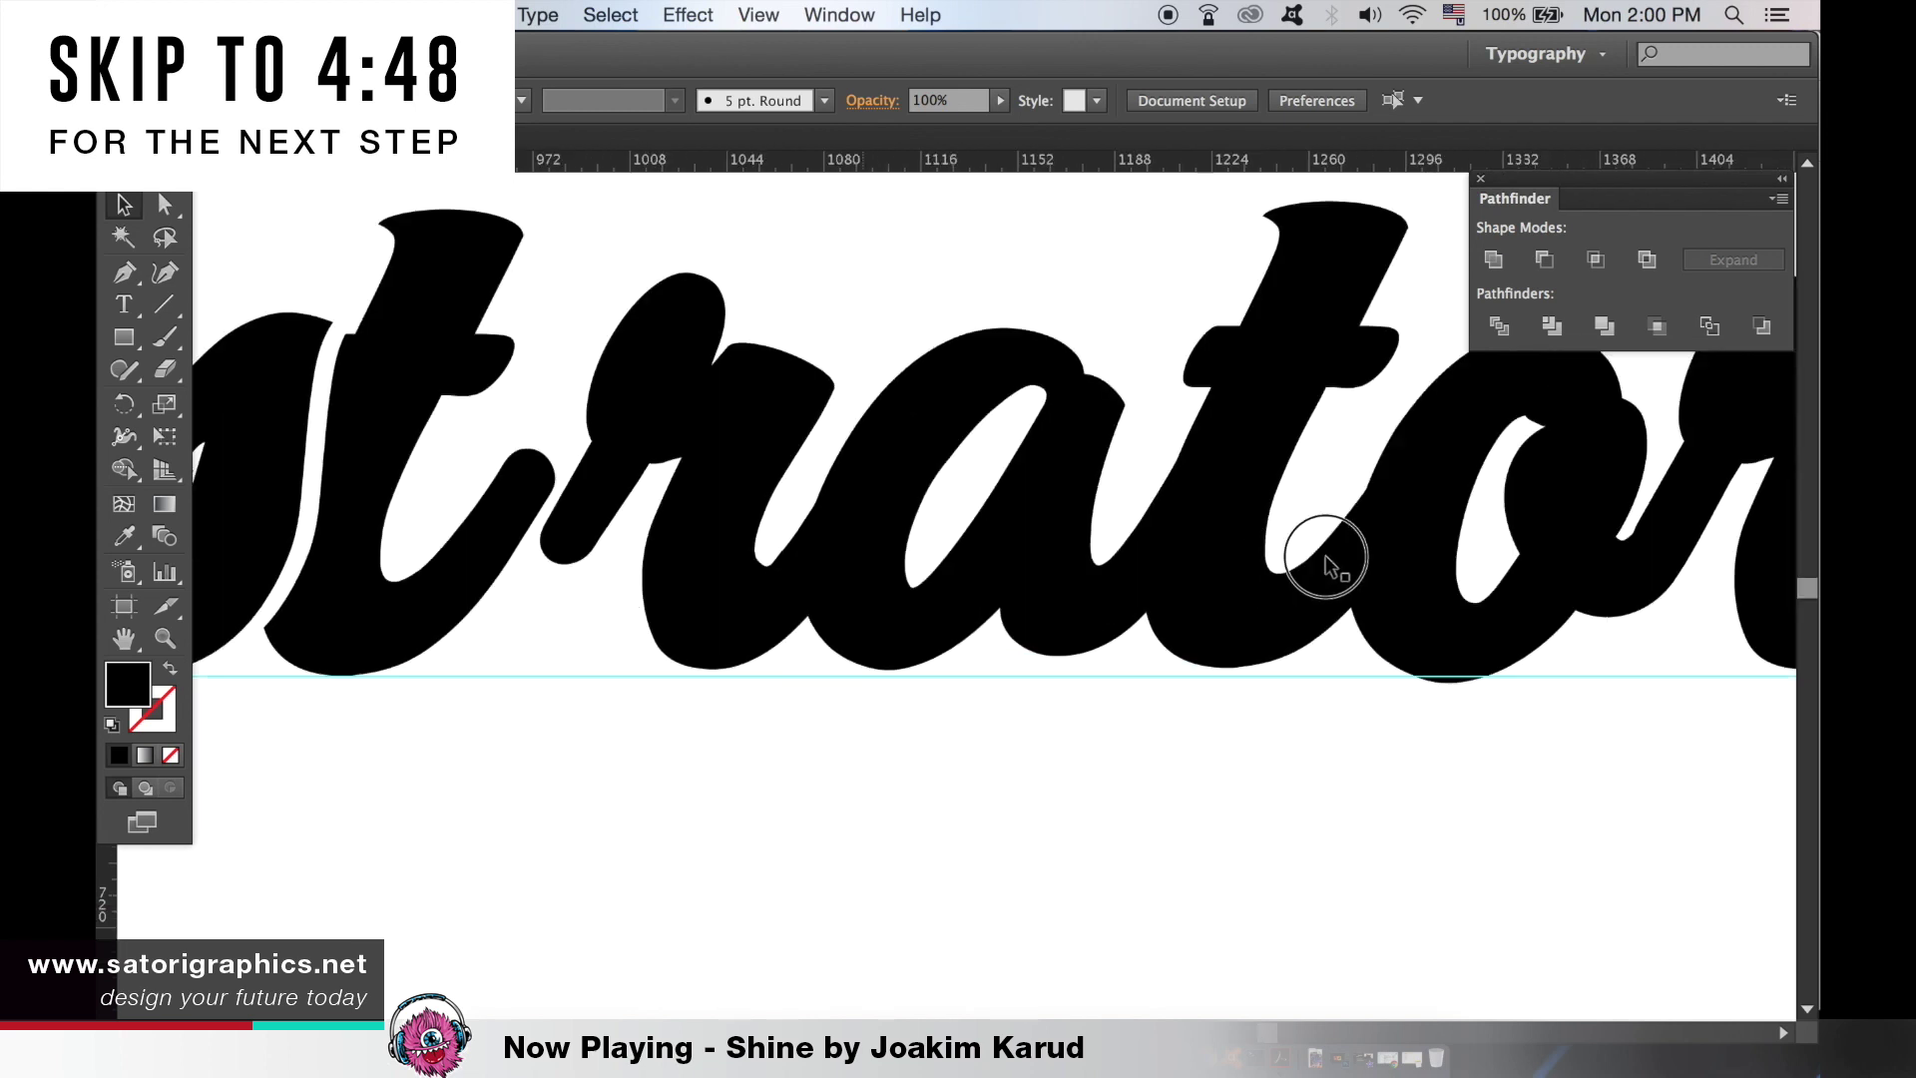
{"action": "scroll", "coordinate": [955, 679], "scroll_direction": "left", "scroll_amount": 5}
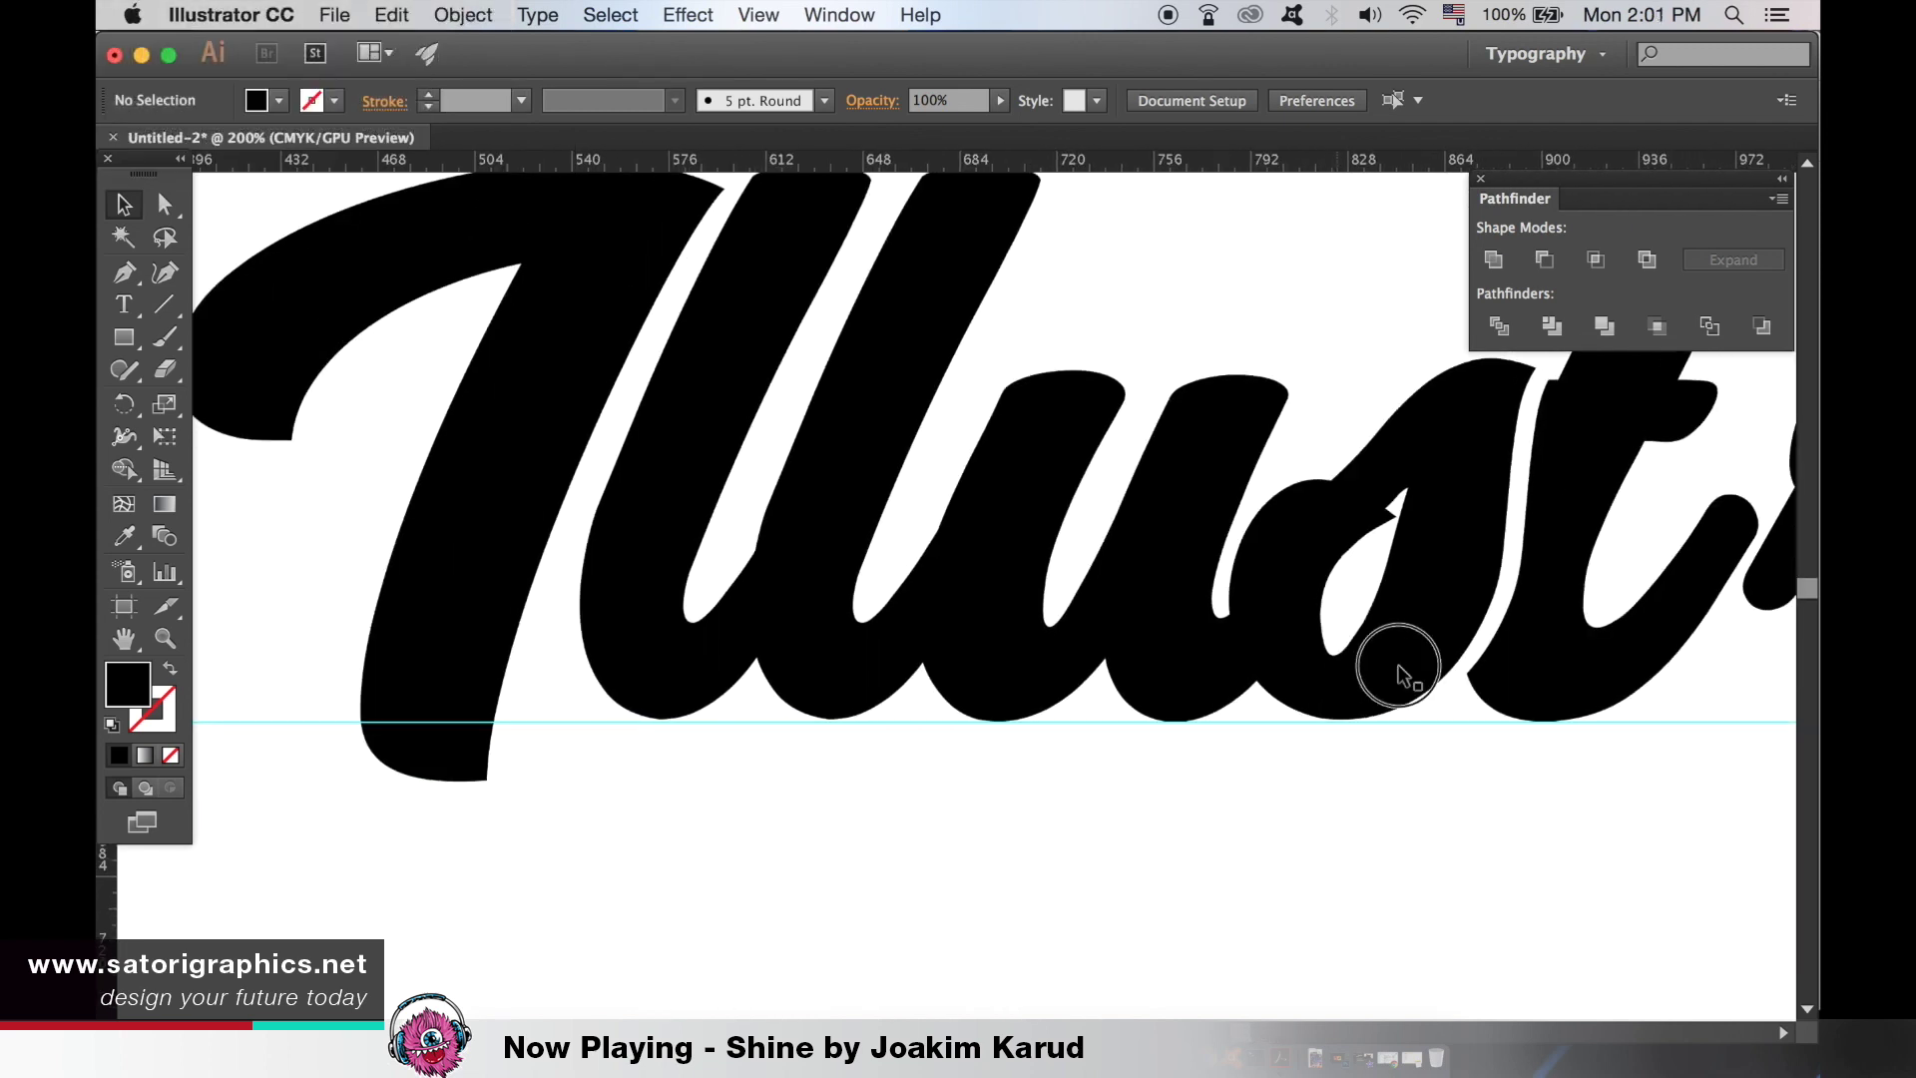
{"action": "scroll", "coordinate": [1391, 663], "scroll_direction": "right", "scroll_amount": 5}
{"action": "scroll", "coordinate": [1076, 688], "scroll_direction": "right", "scroll_amount": 1}
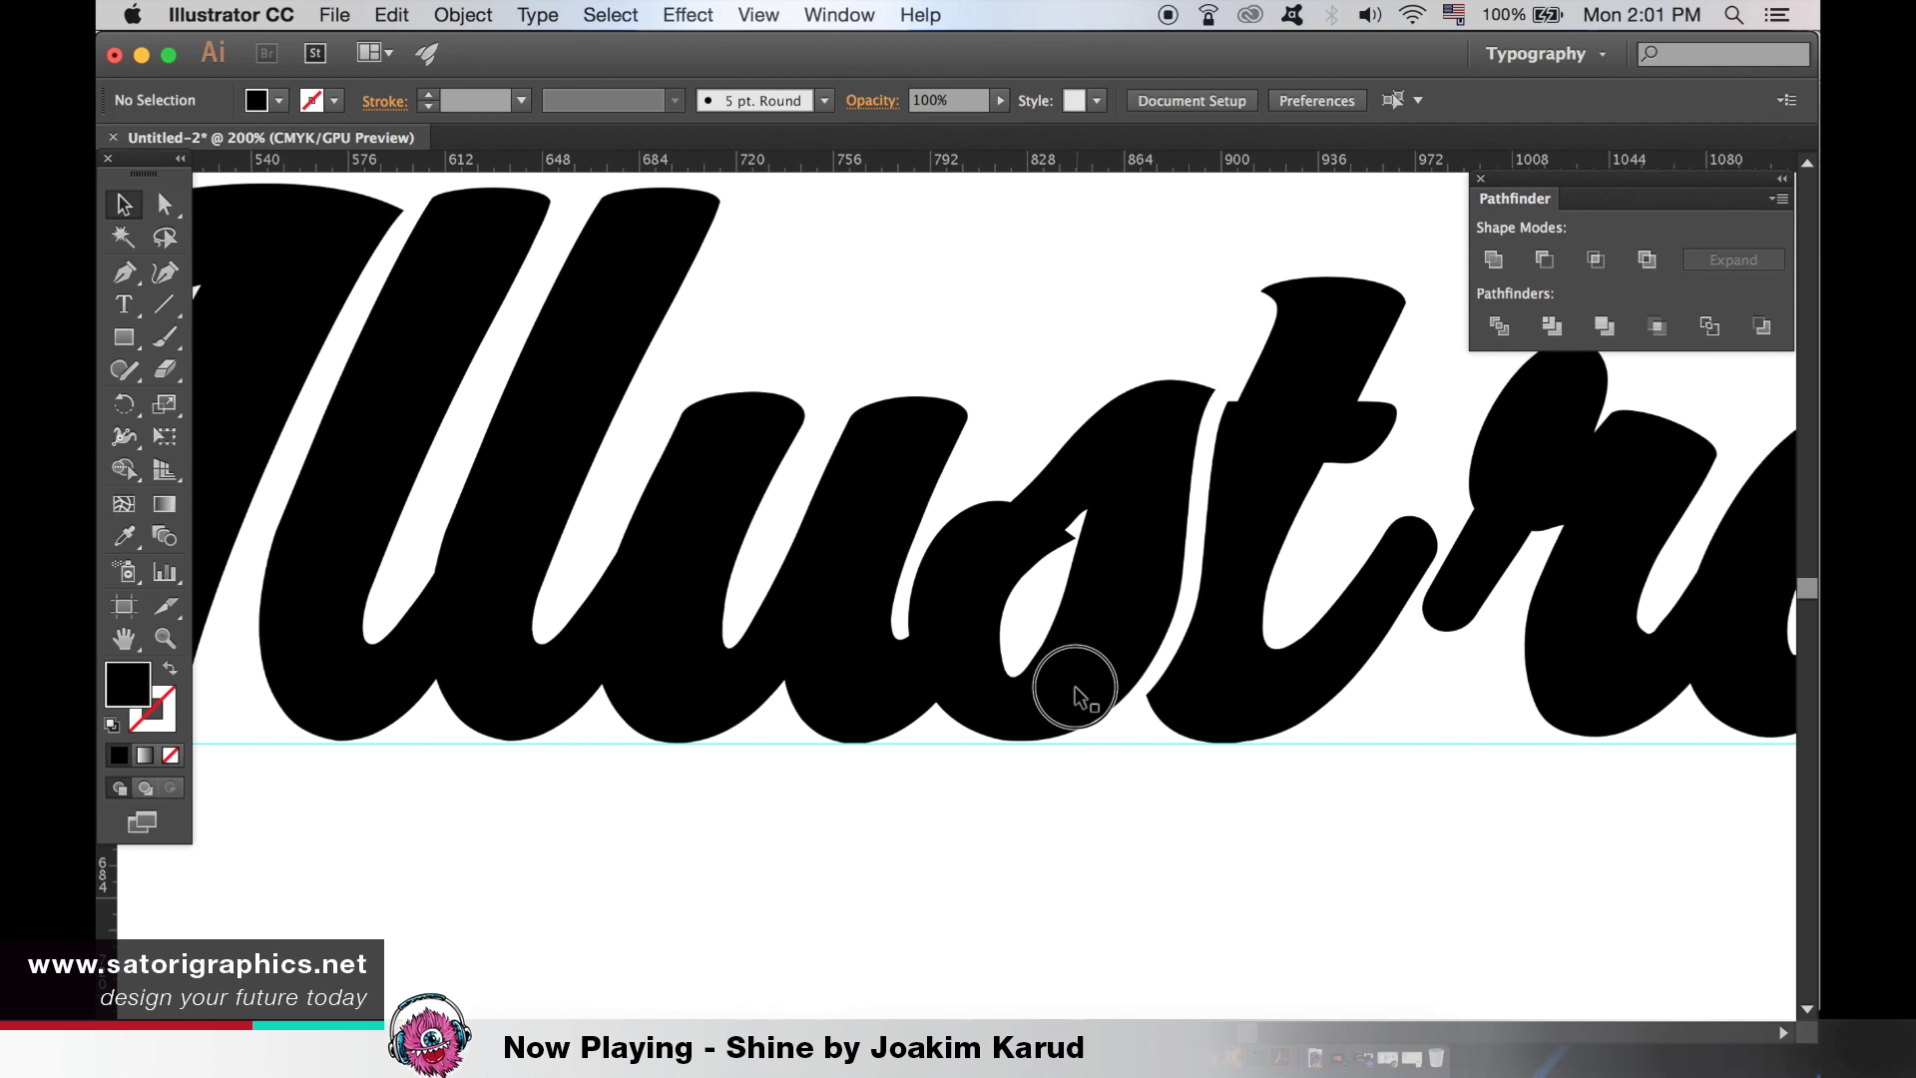
{"action": "scroll", "coordinate": [1075, 688], "scroll_direction": "left", "scroll_amount": 4}
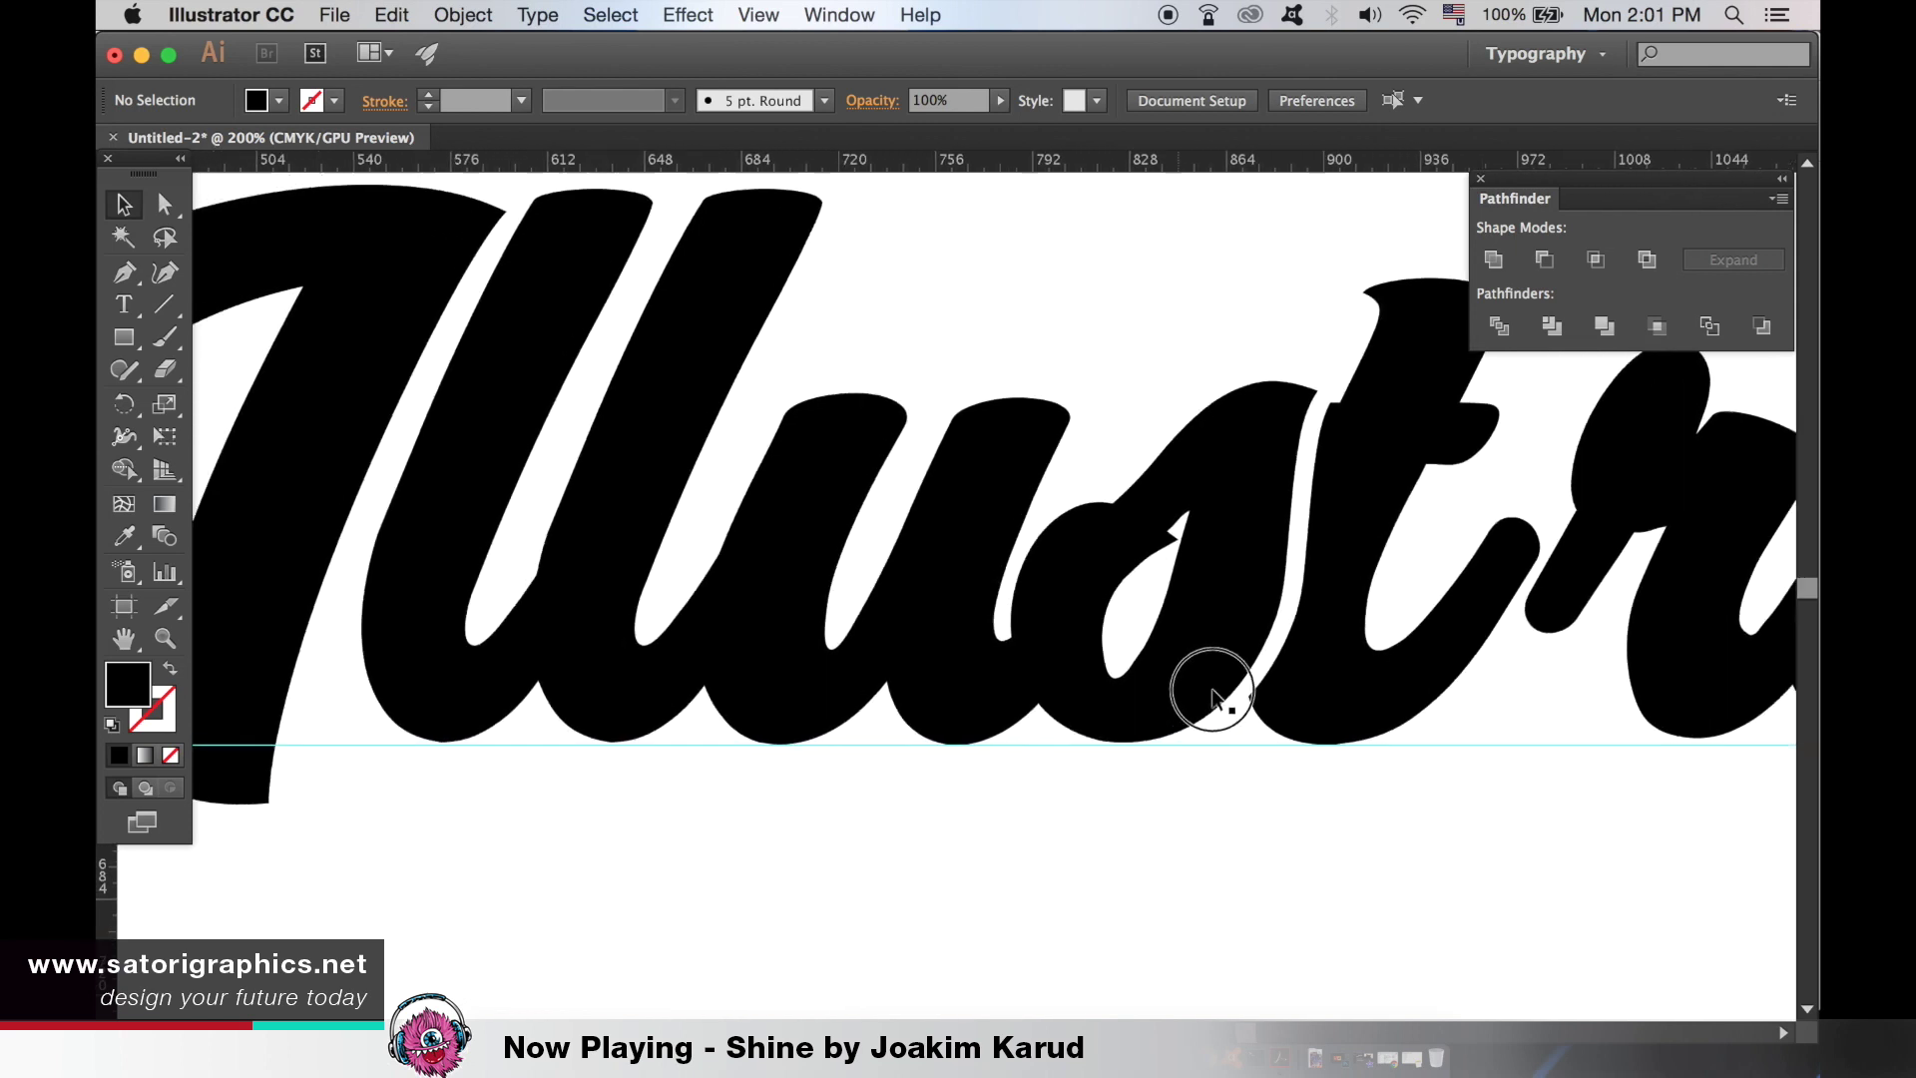
{"action": "scroll", "coordinate": [1275, 711], "scroll_direction": "left", "scroll_amount": 1}
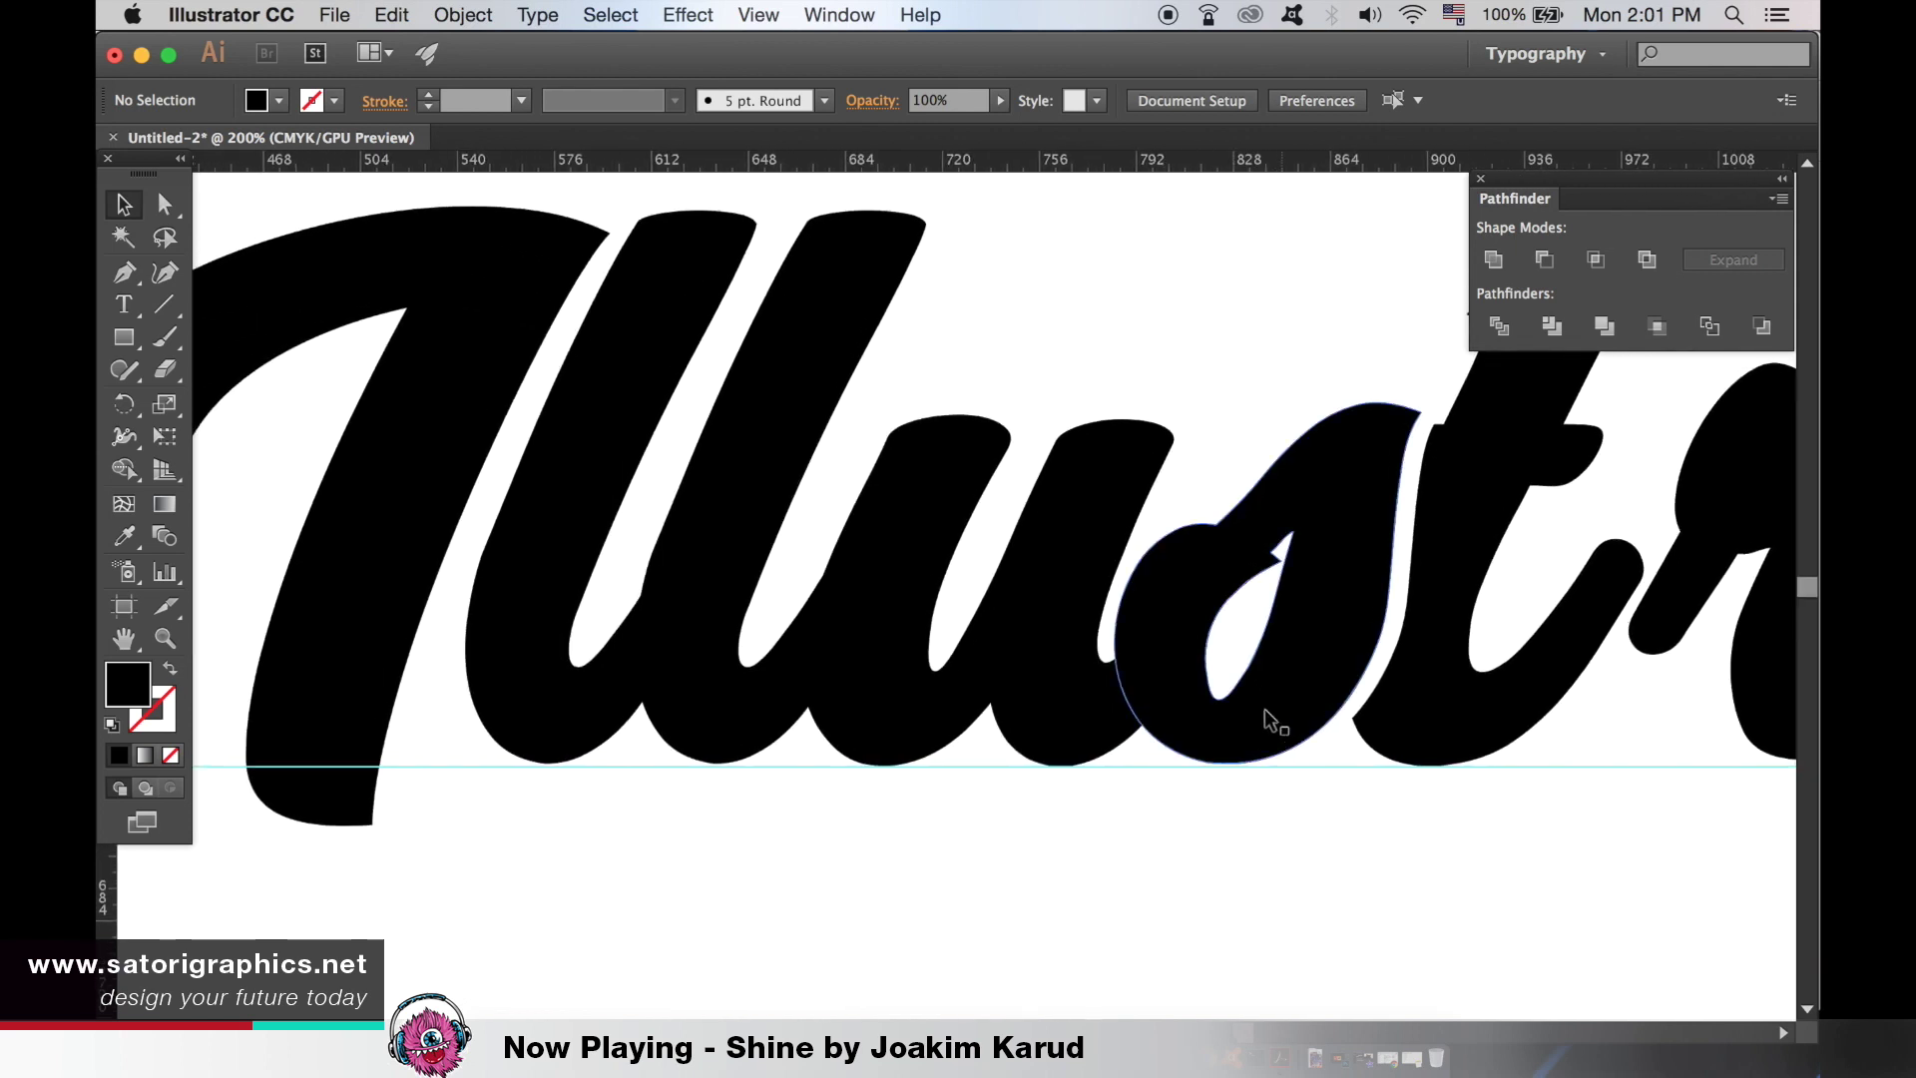
- Select the u overlapping the second l, zoom out to 100%, and drag a copy below the word
{"action": "left_click", "coordinate": [908, 643]}
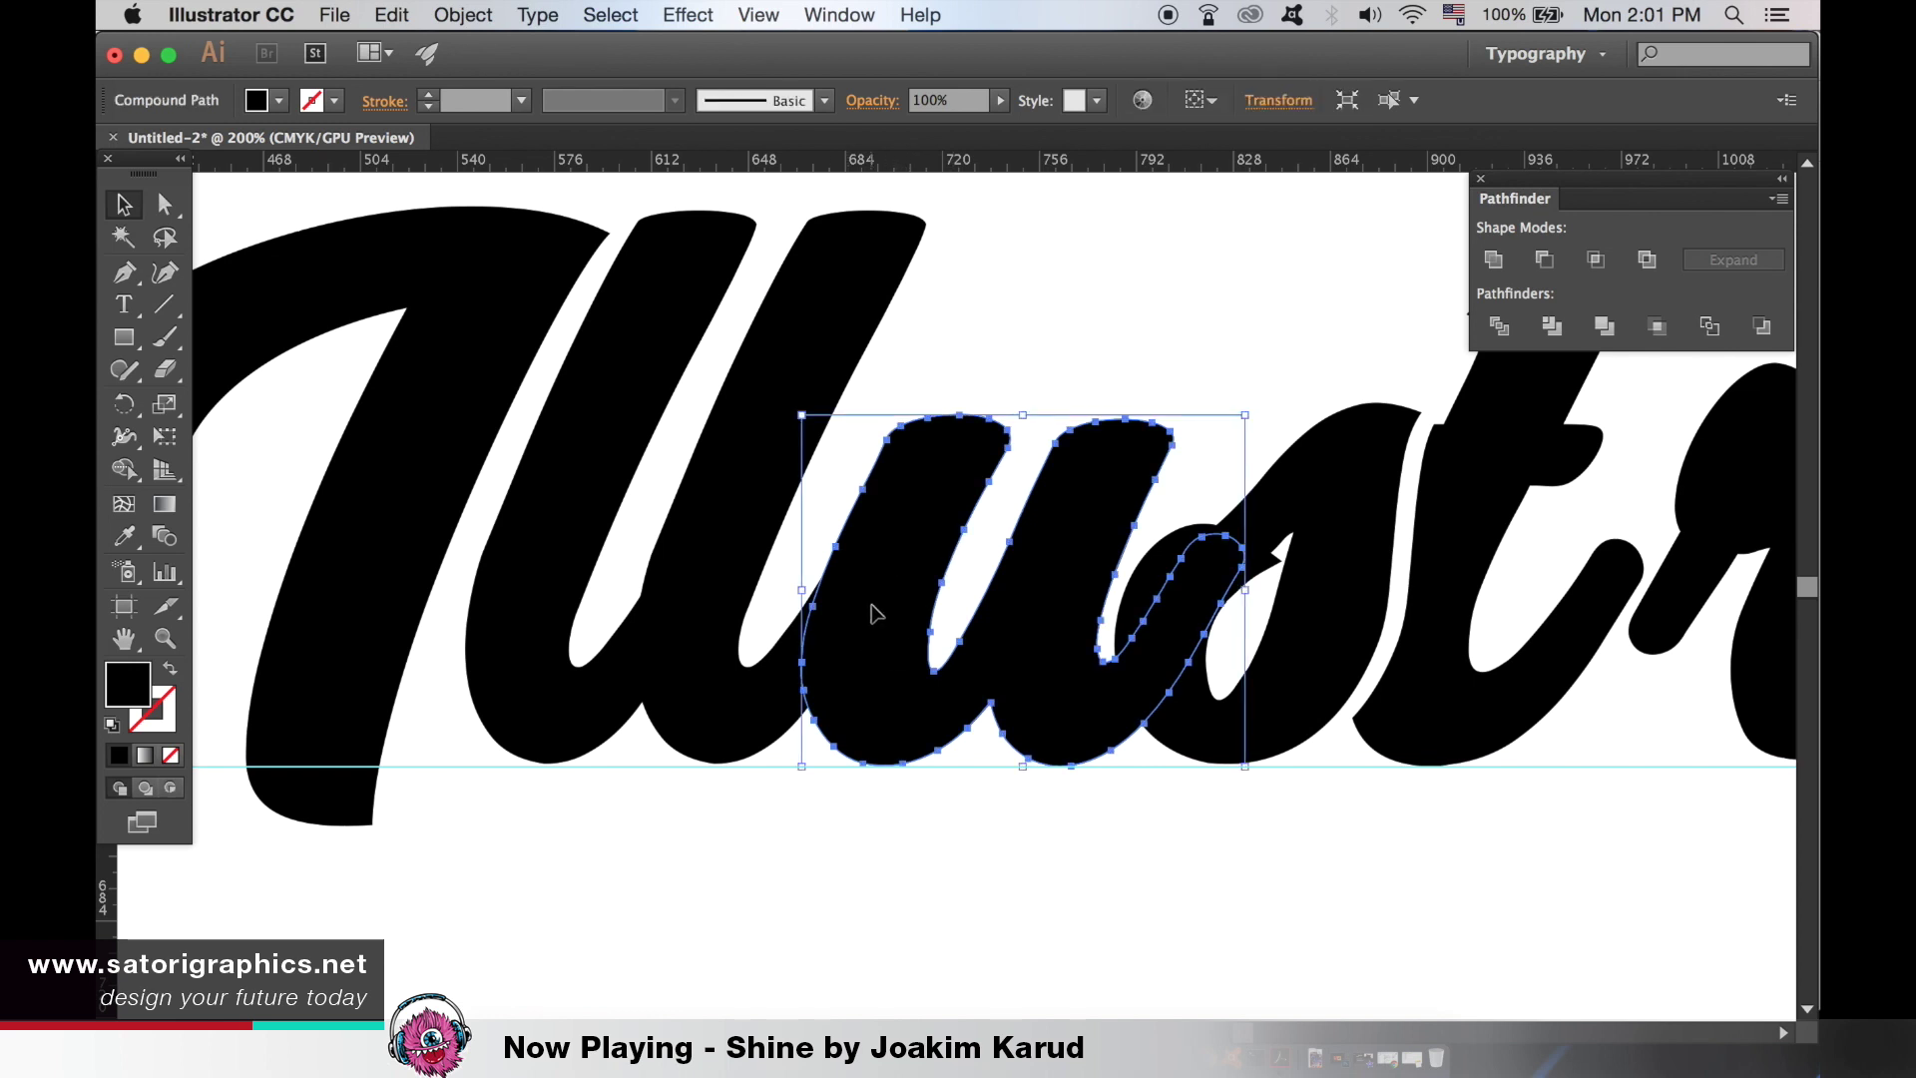
{"action": "key", "text": "super+minus"}
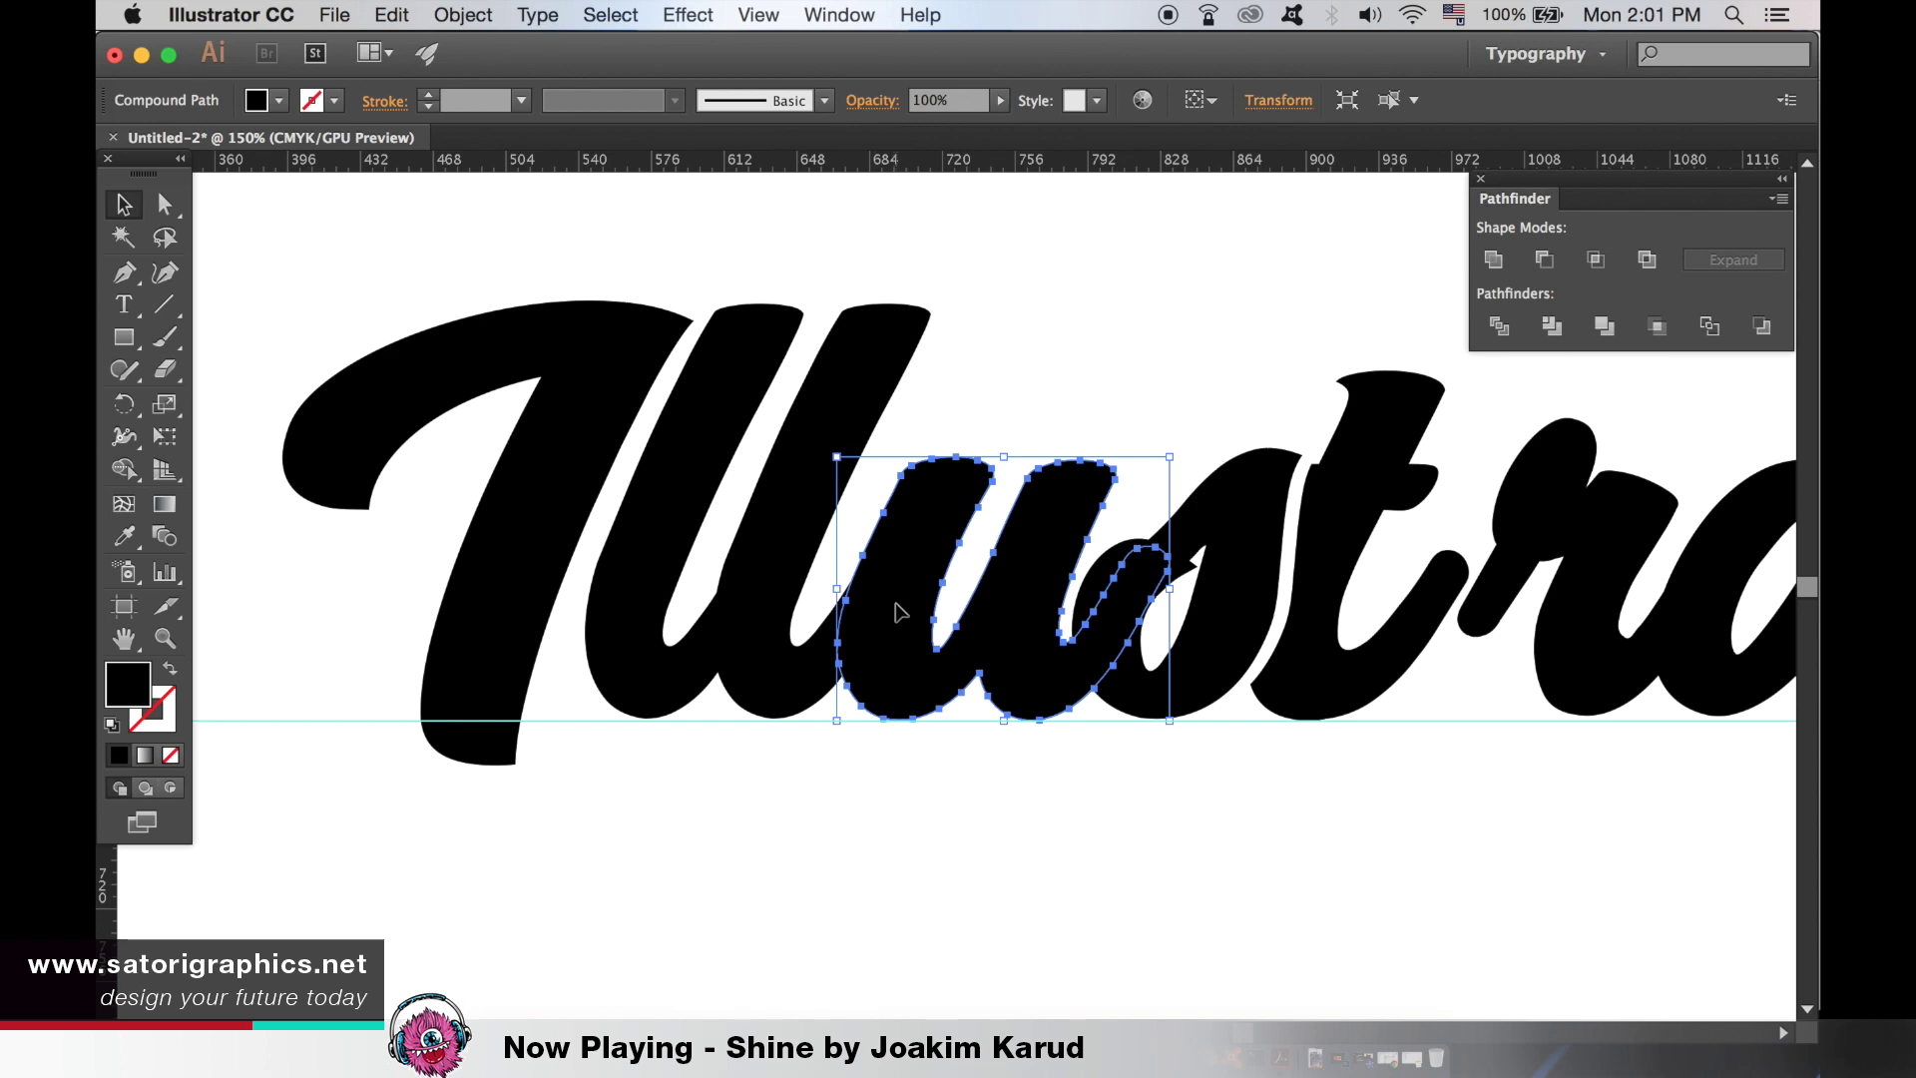
{"action": "key", "text": "super+minus"}
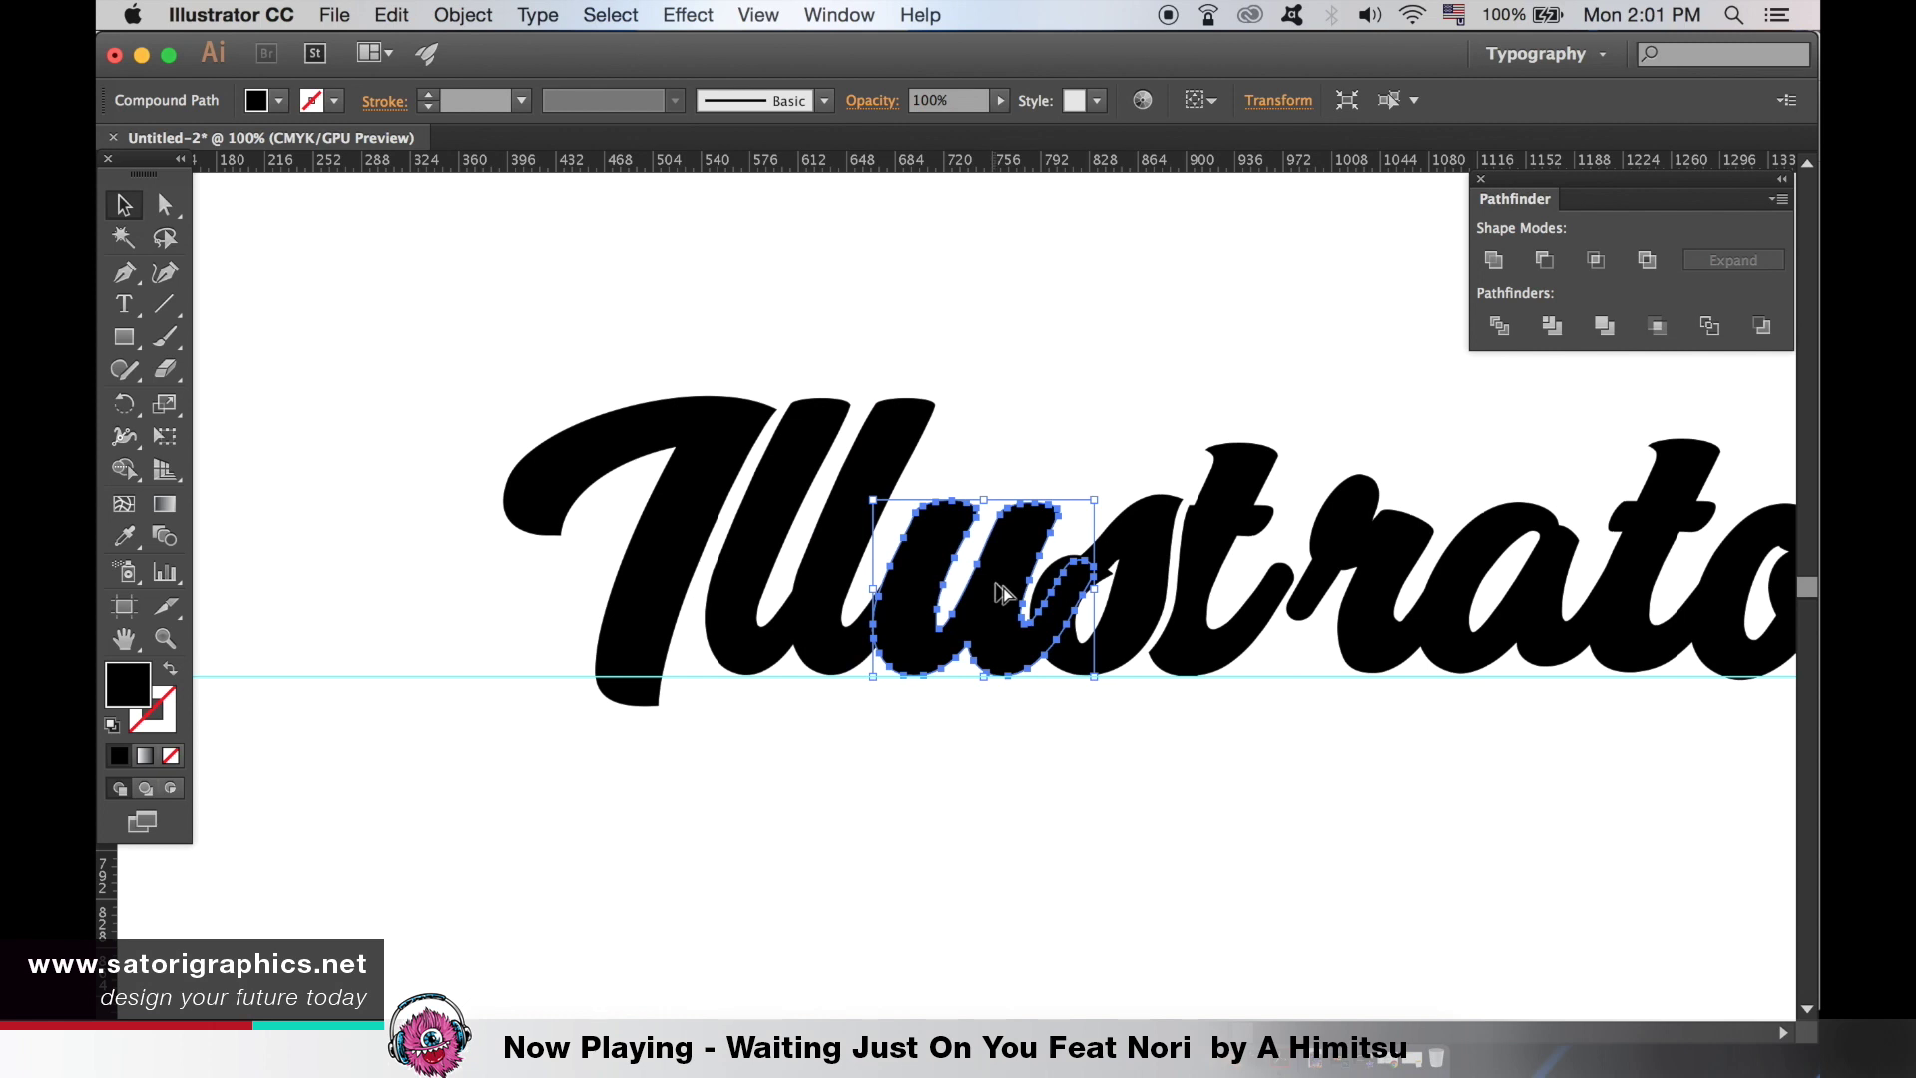
{"action": "left_click_drag", "start_coordinate": [998, 590], "coordinate": [926, 864]}
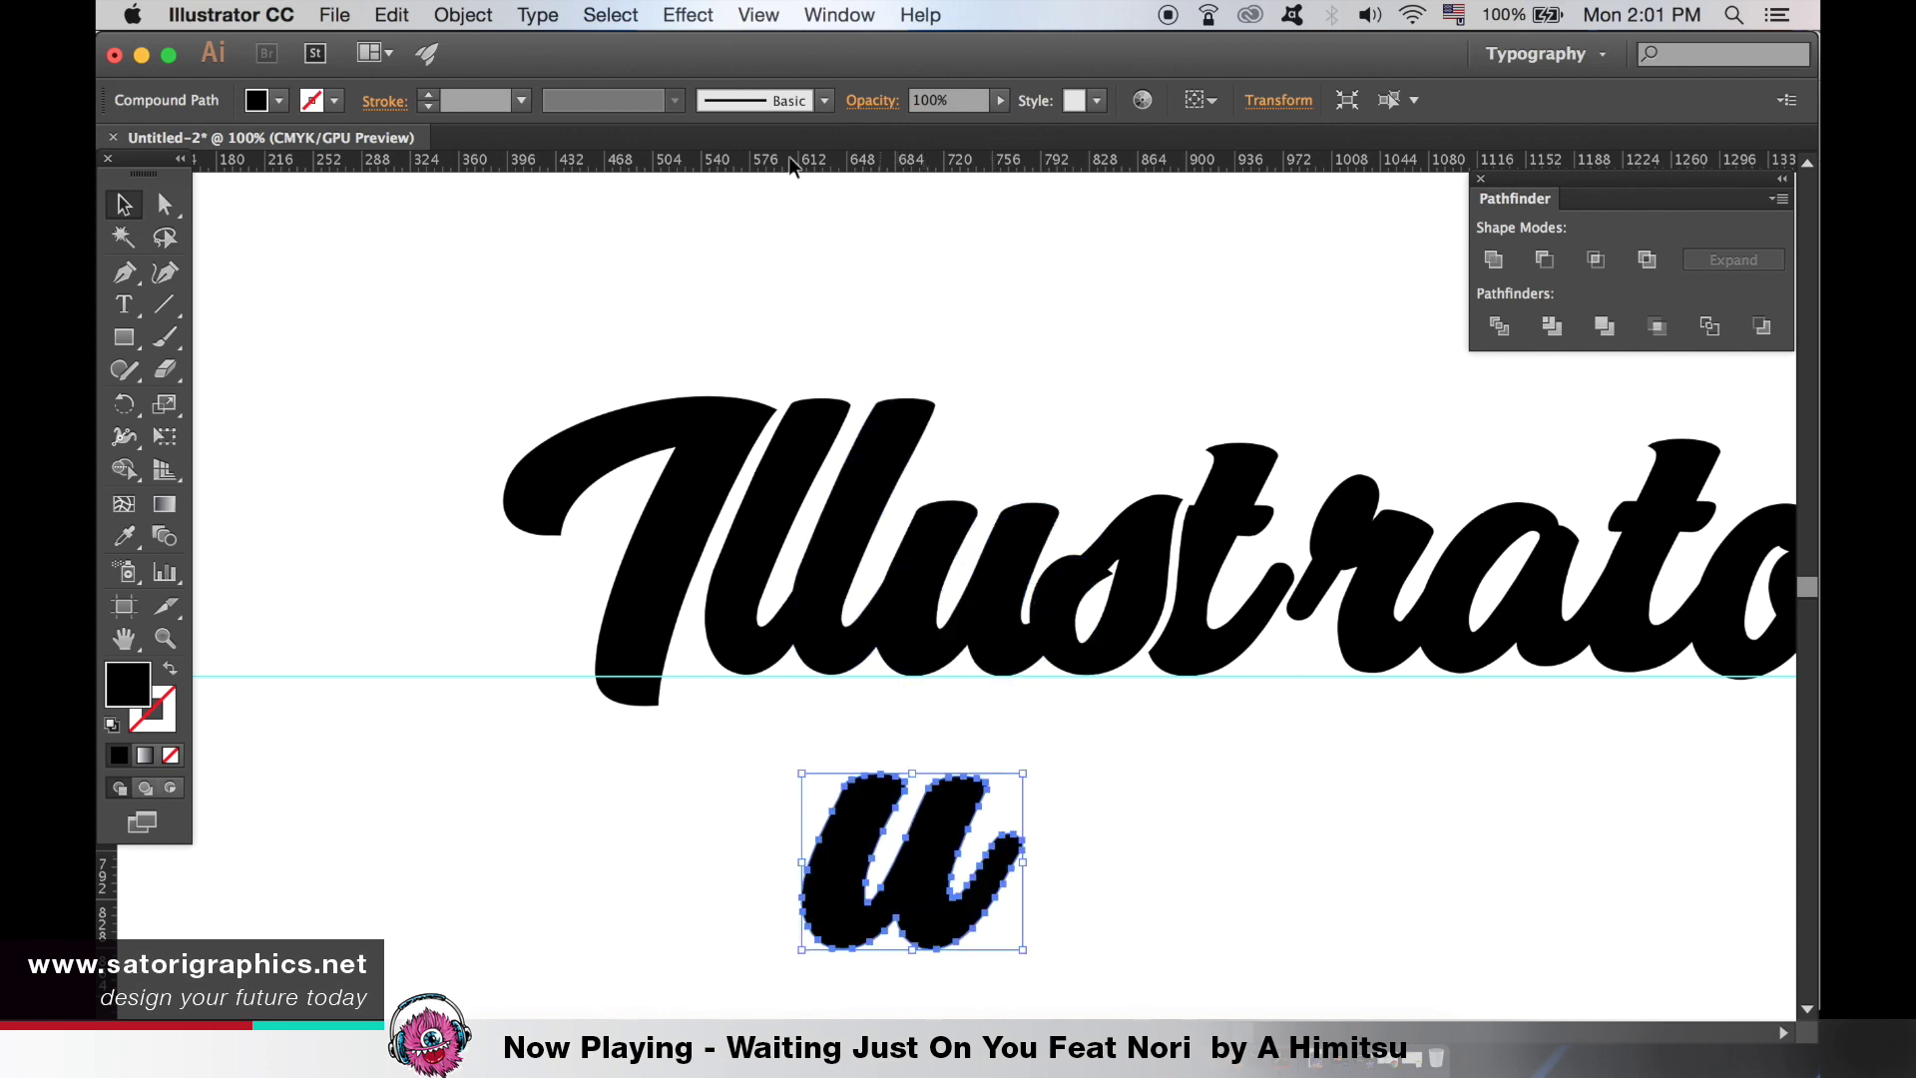
- Bring the original u in the word to the front with Arrange > Bring to Front
{"action": "left_click", "coordinate": [976, 569]}
{"action": "left_click", "coordinate": [335, 14]}
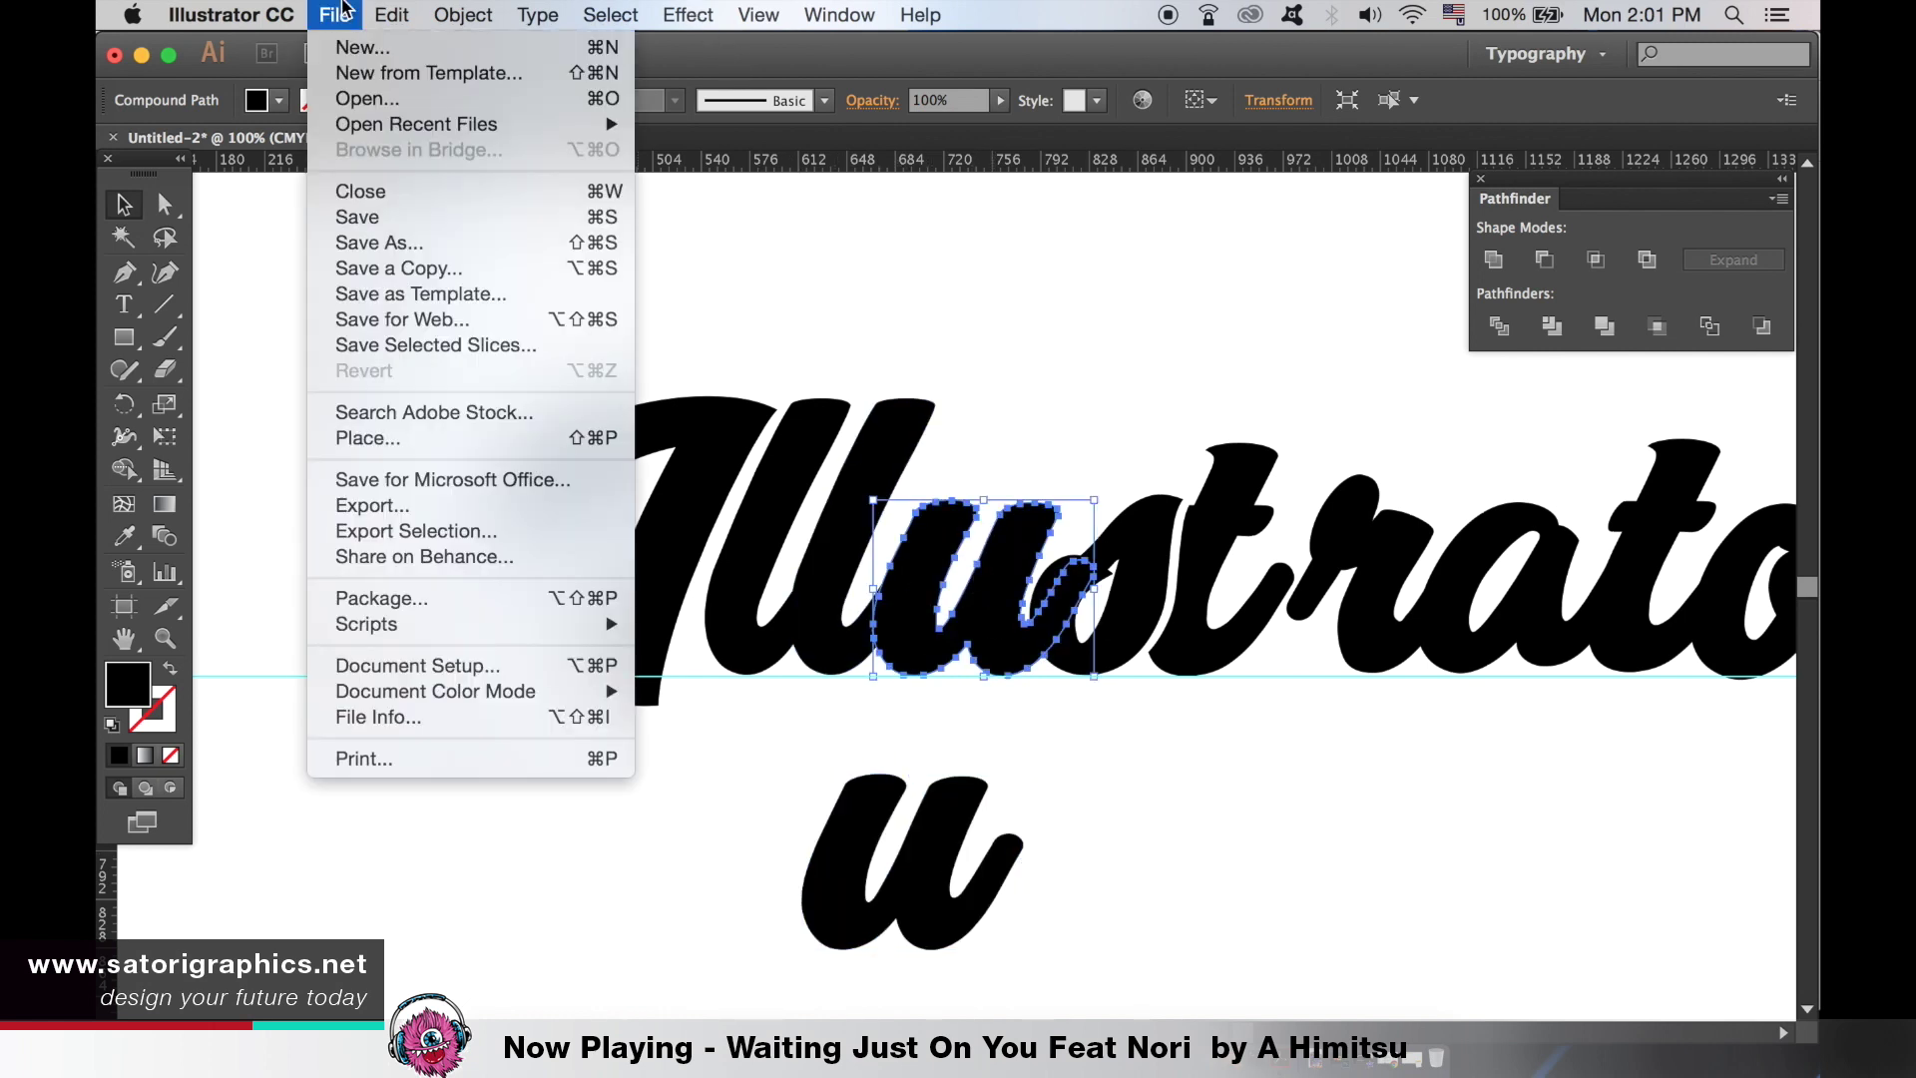
{"action": "mouse_move", "coordinate": [504, 73]}
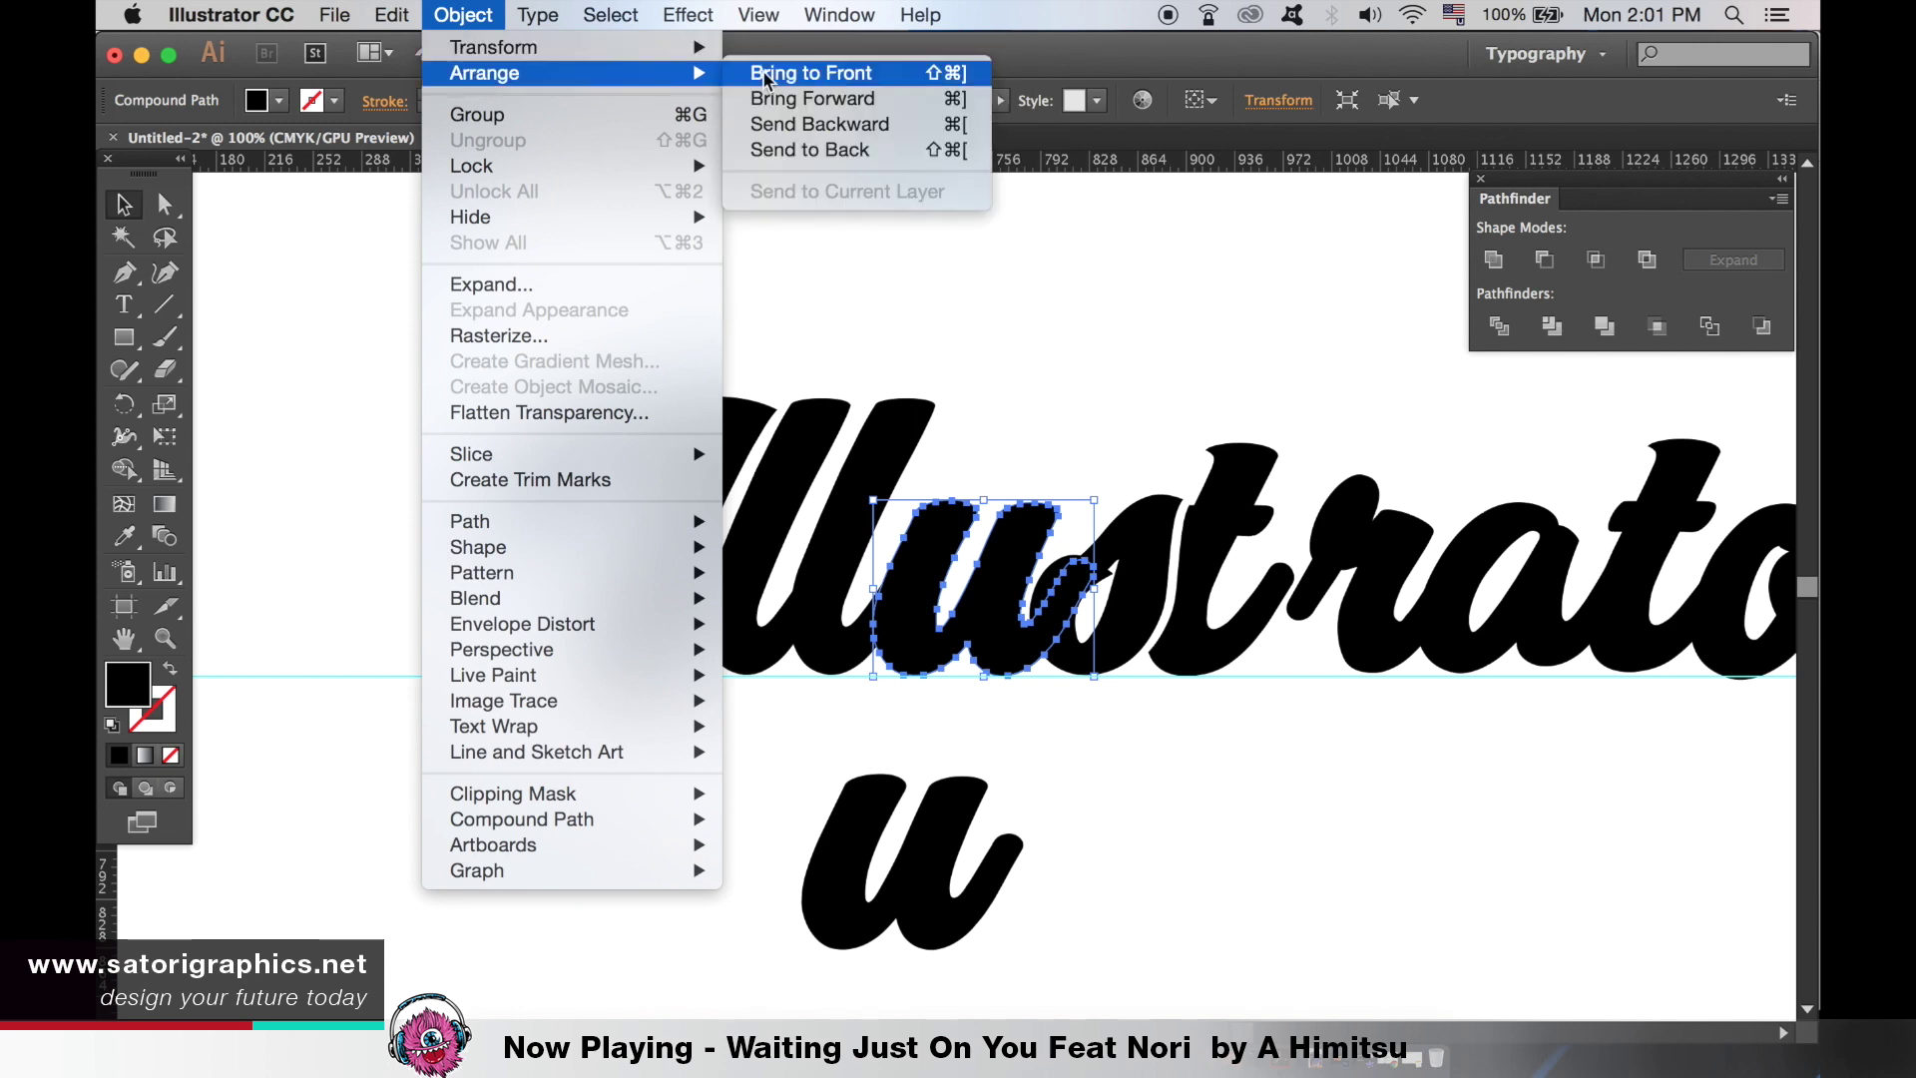
{"action": "left_click", "coordinate": [800, 73]}
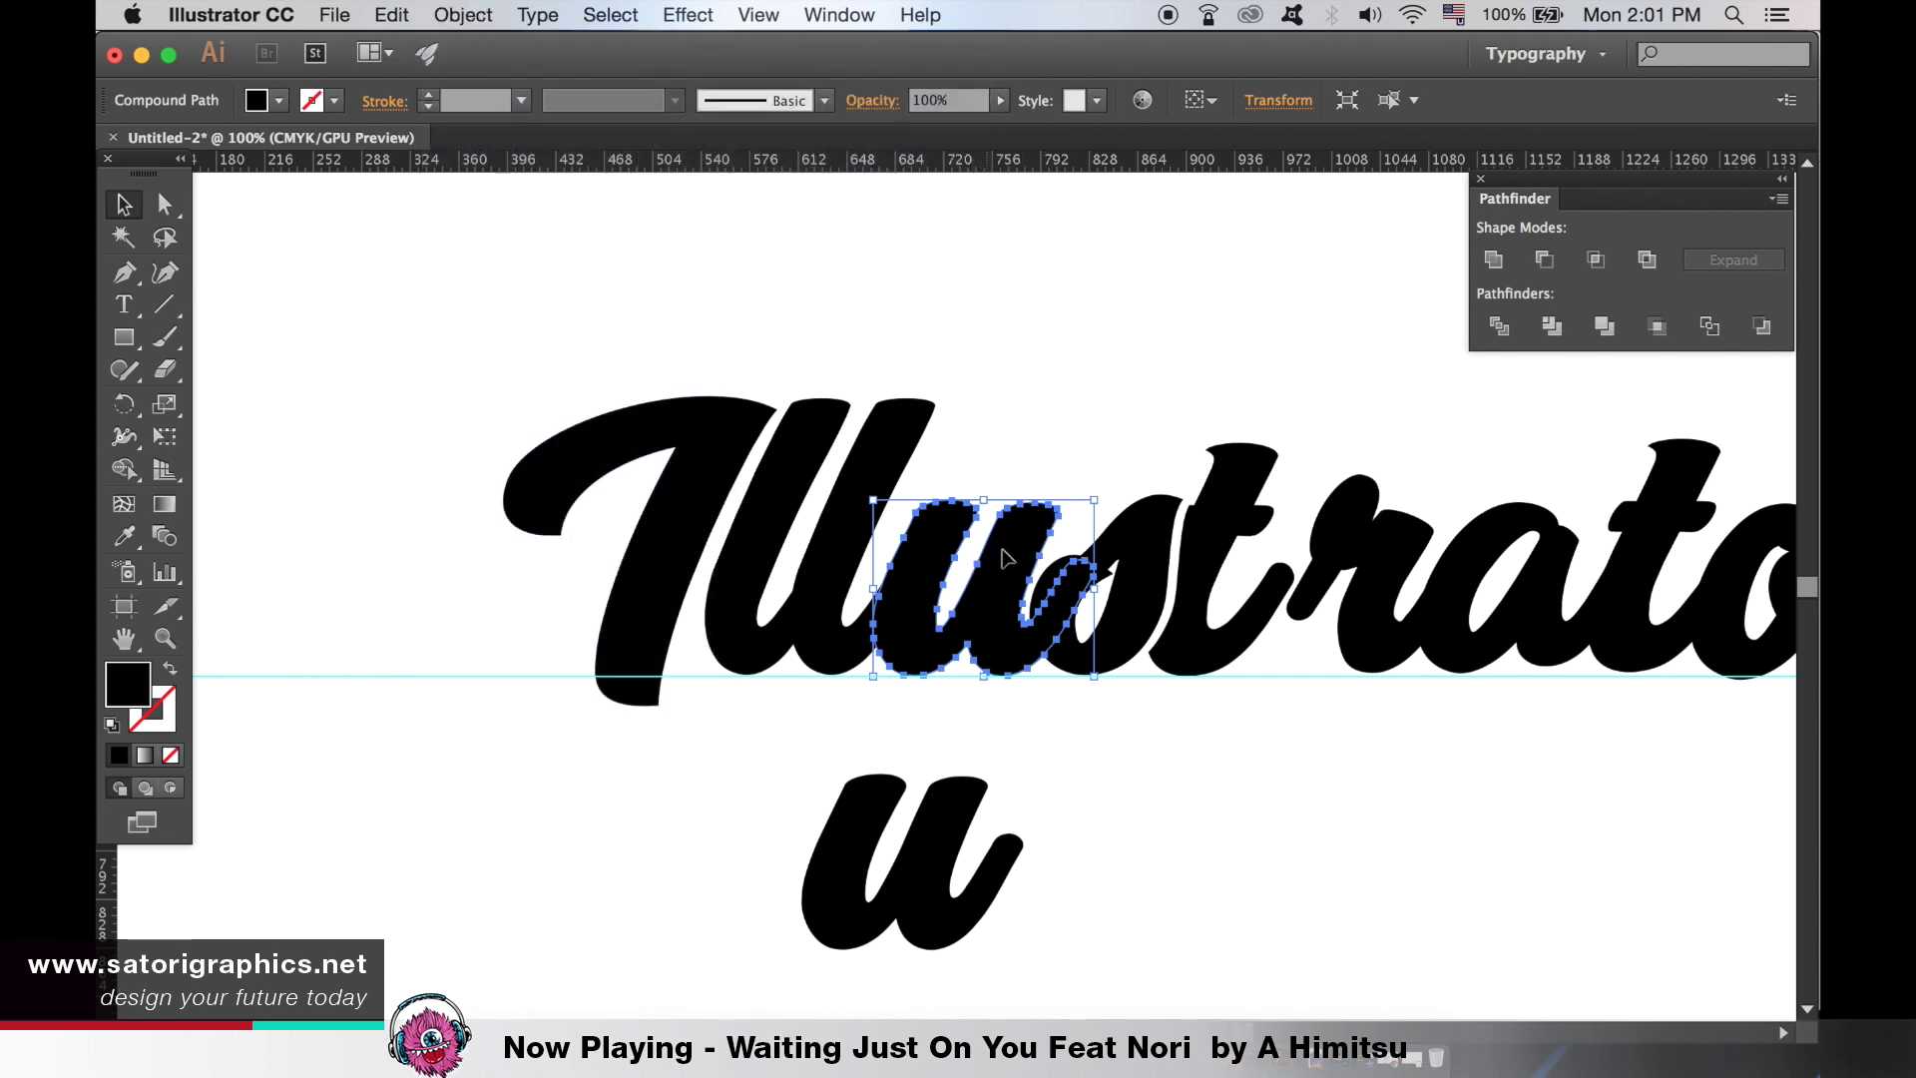
- Subtract the u from the second l with Minus Front, then move the spare u back
{"action": "key", "text": "super+equal"}
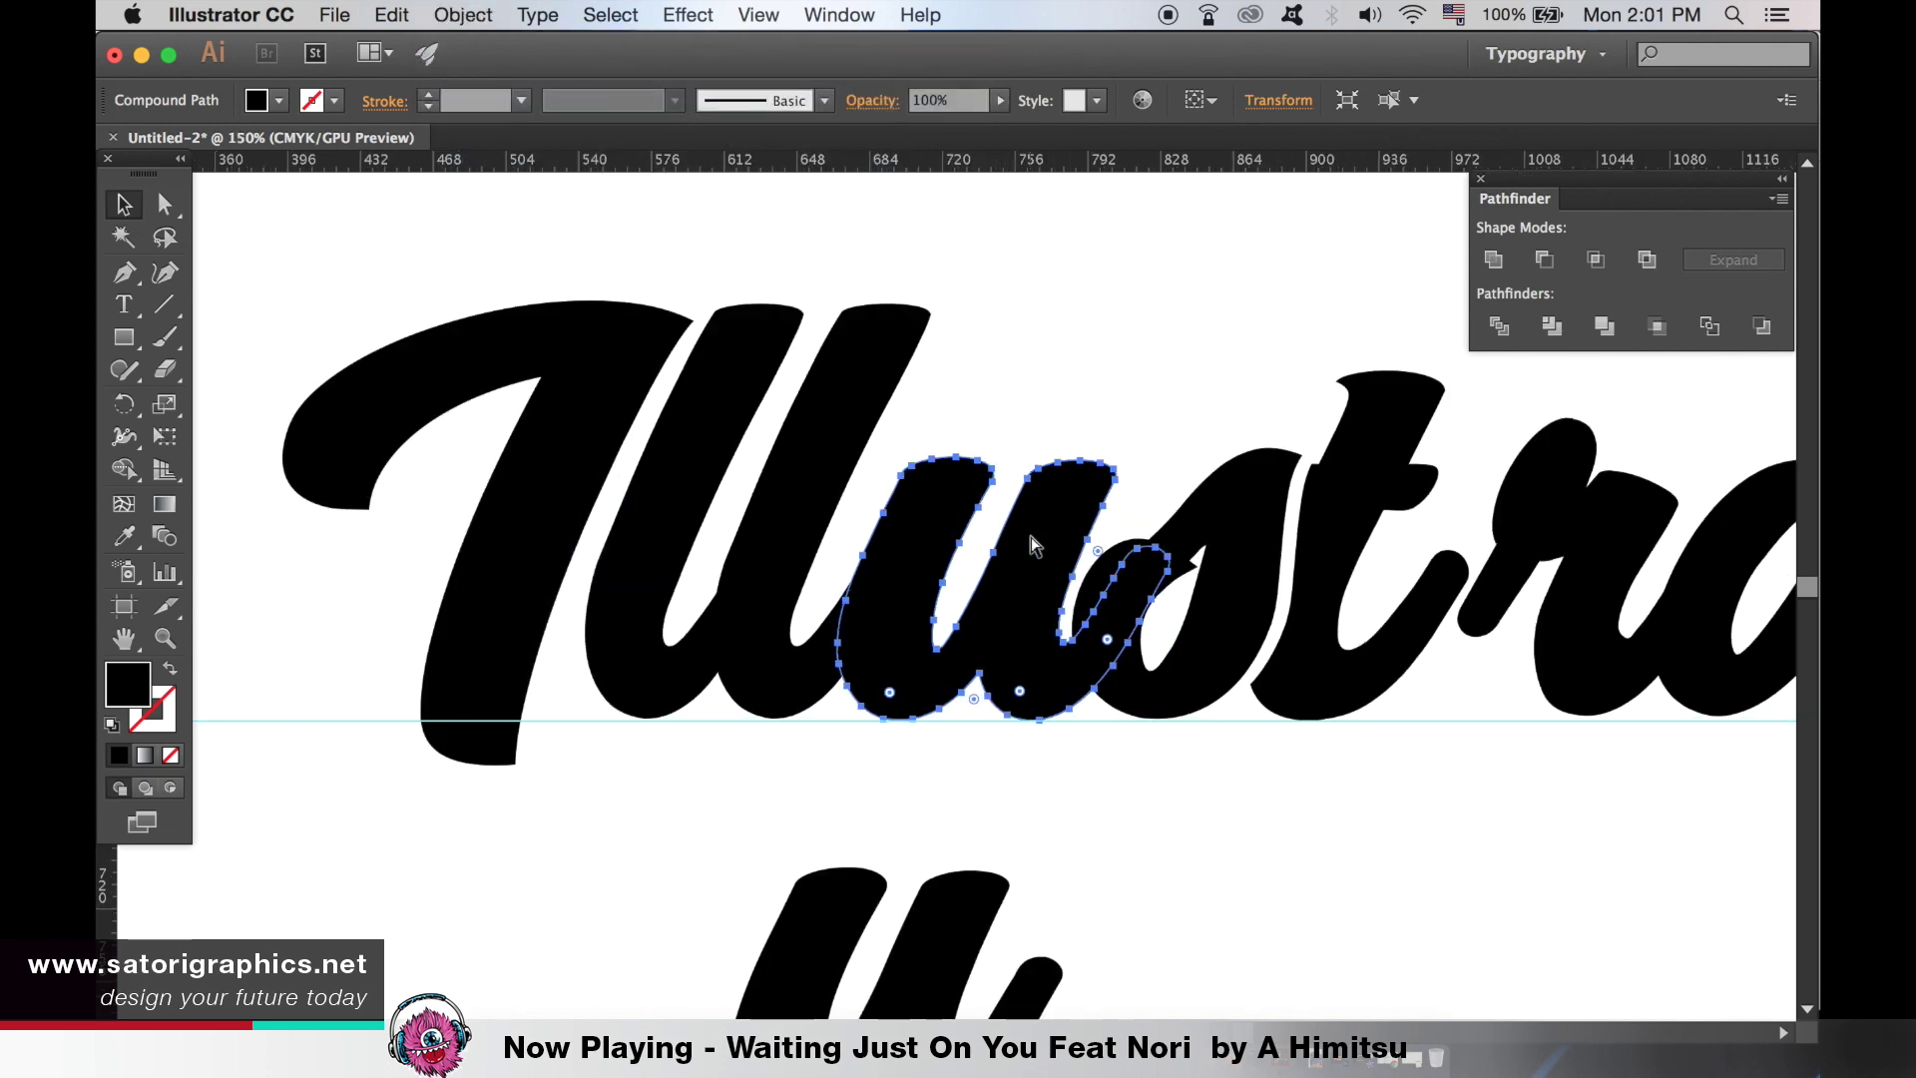
{"action": "left_click", "coordinate": [1031, 544]}
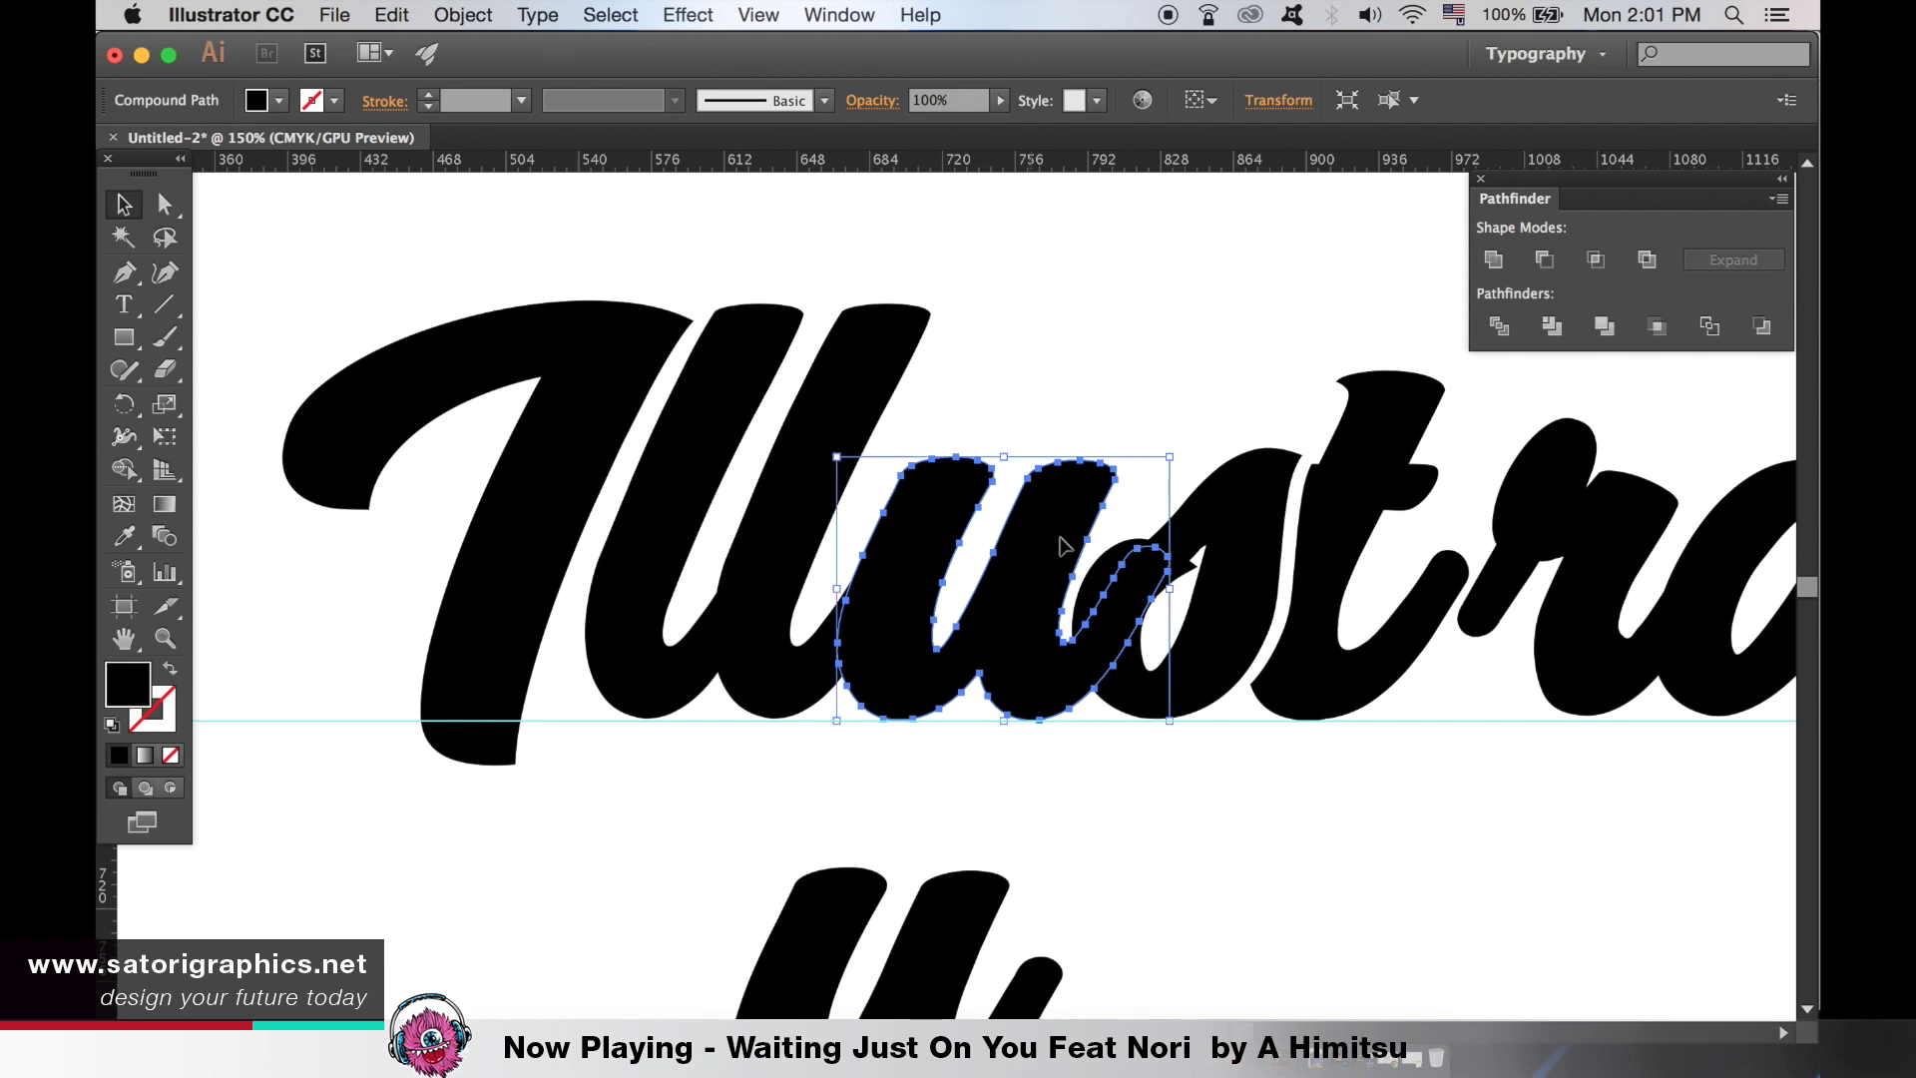
{"action": "left_click", "coordinate": [770, 604], "text": "shift"}
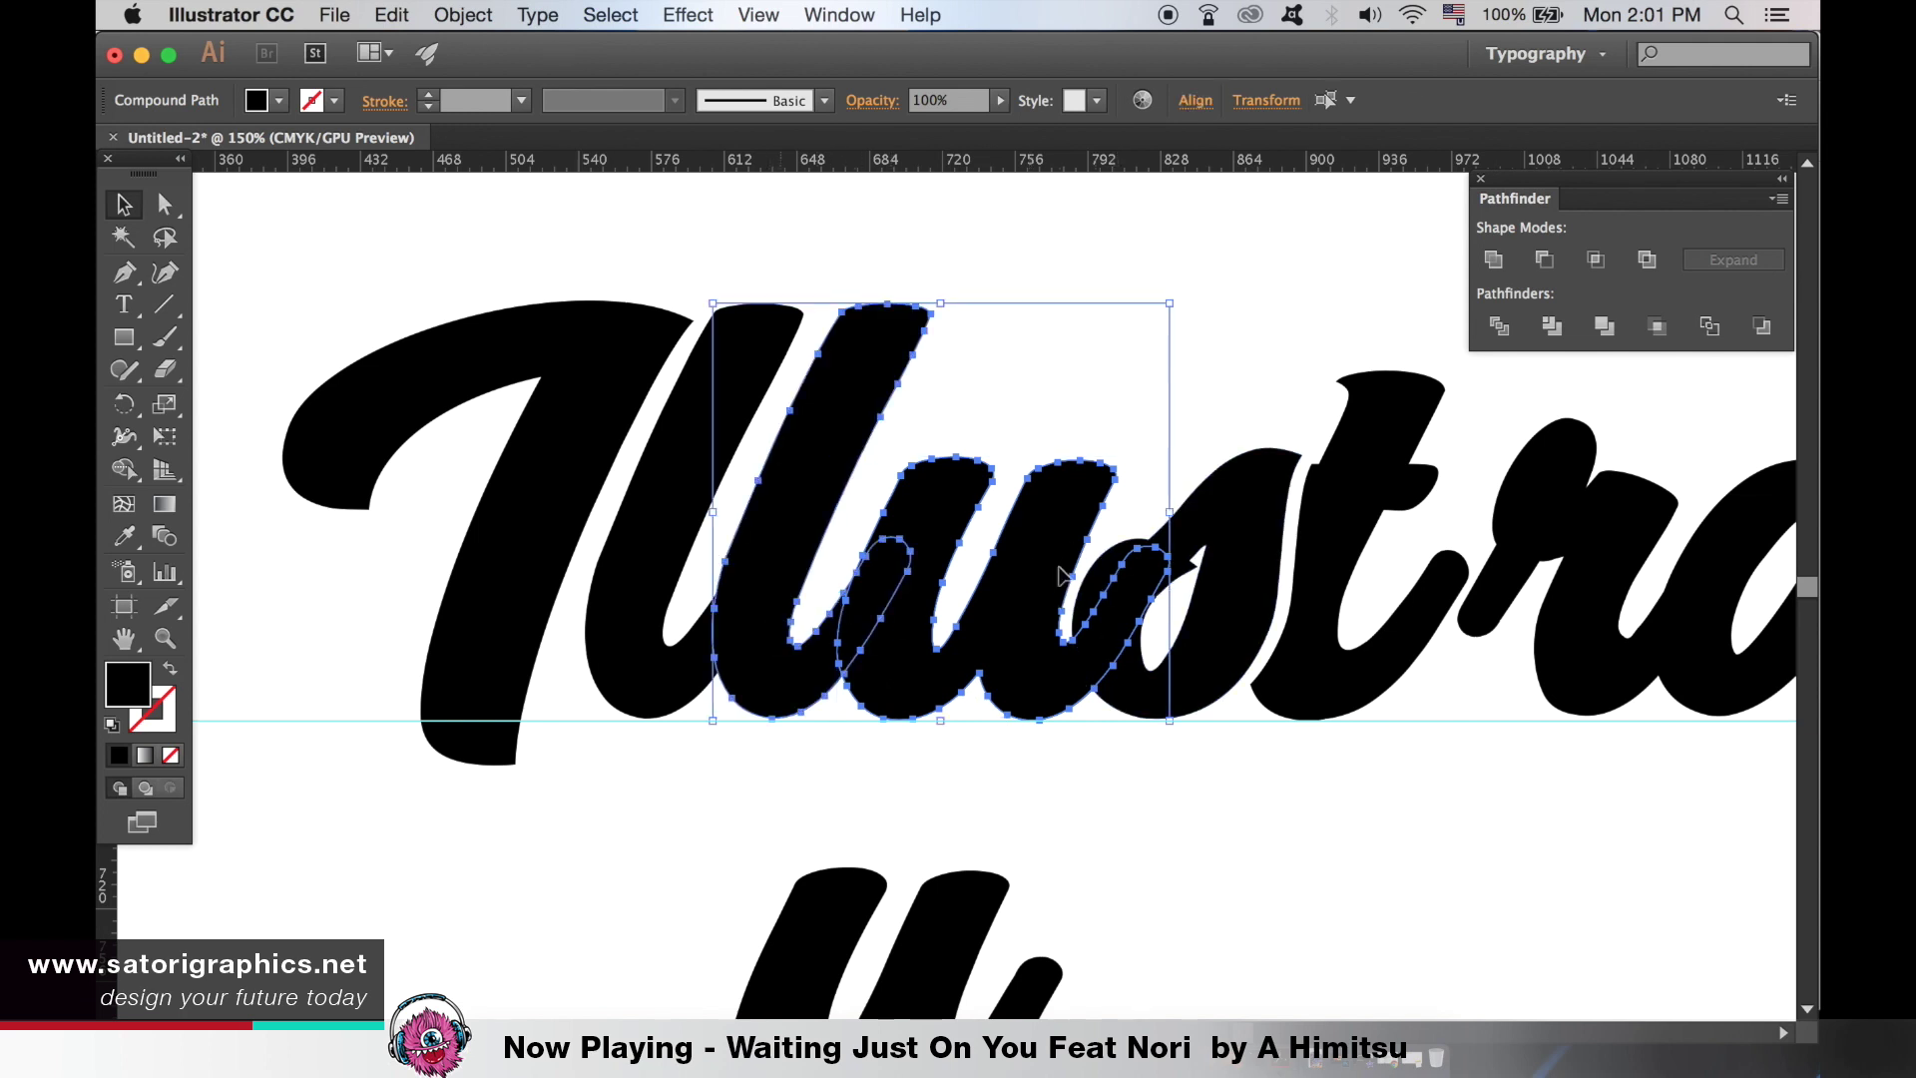
{"action": "left_click", "coordinate": [1544, 260]}
{"action": "left_click", "coordinate": [1119, 765]}
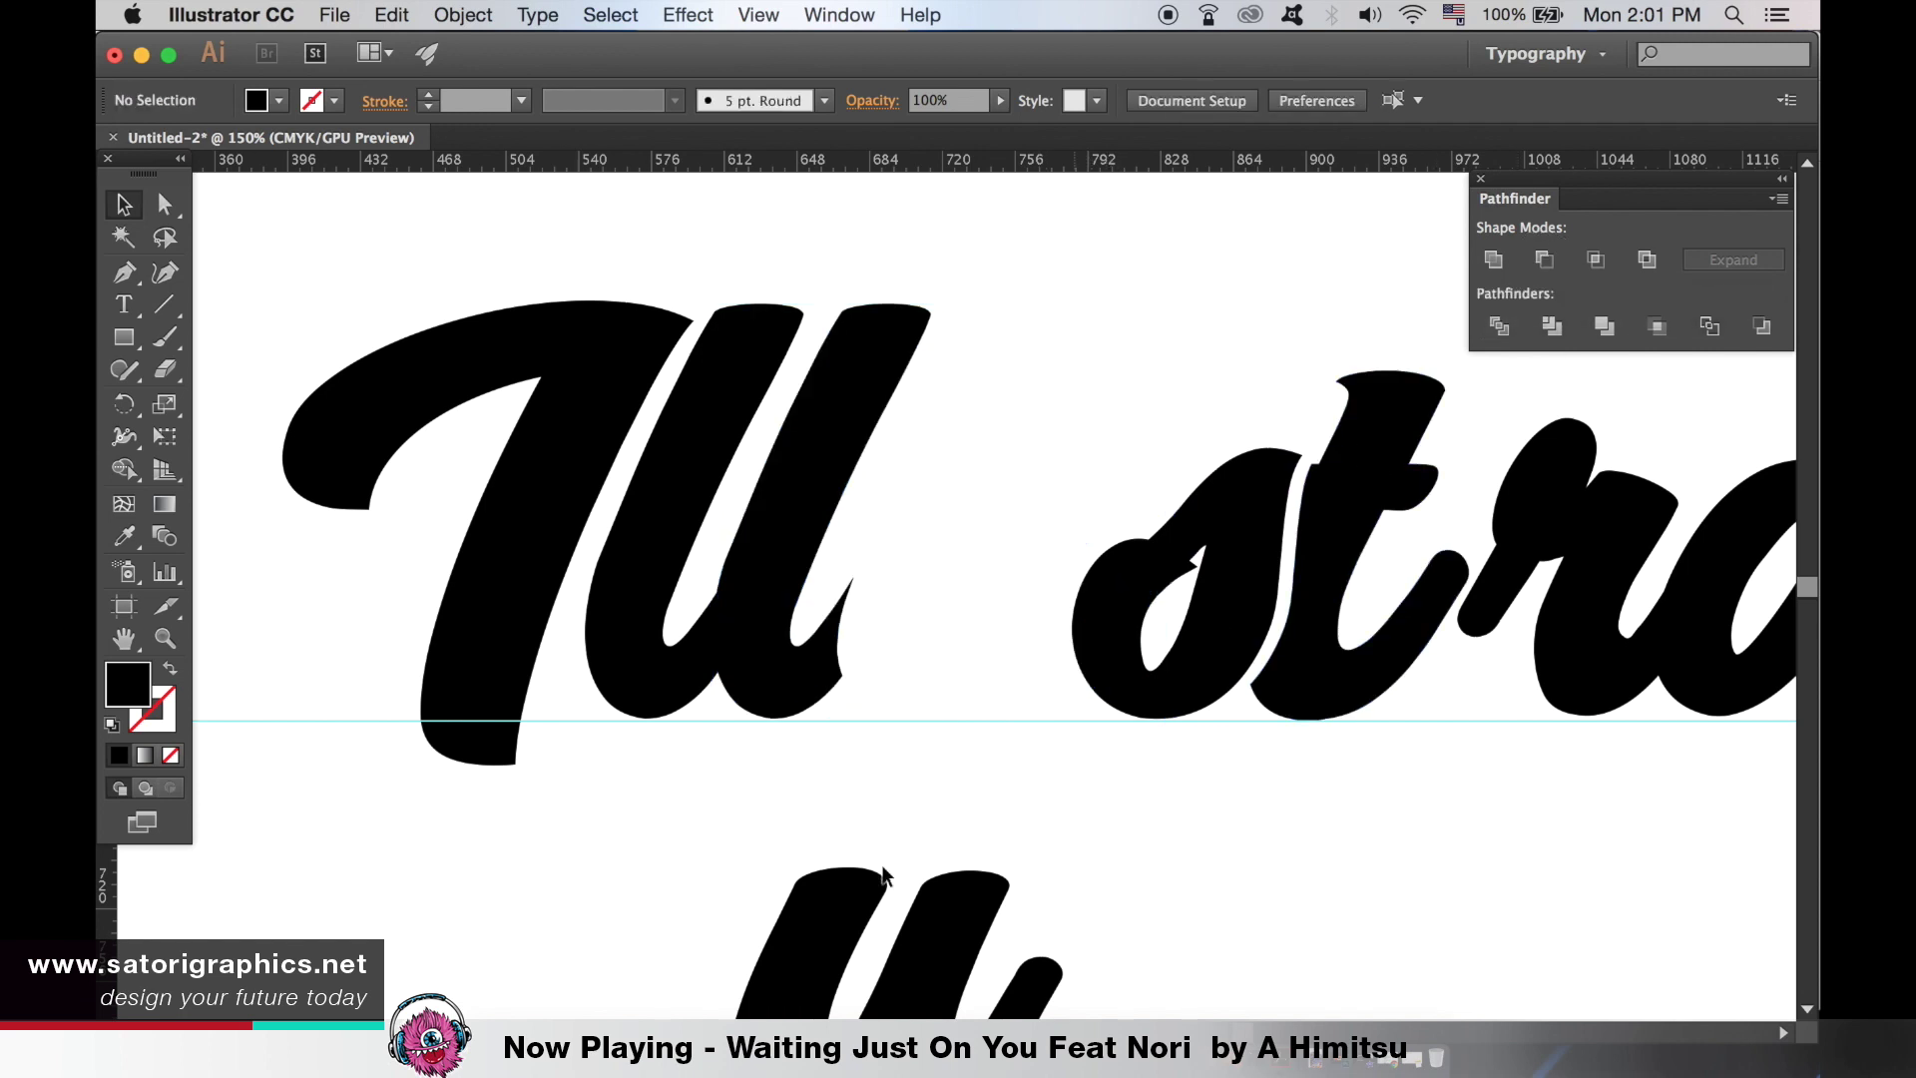
{"action": "left_click_drag", "start_coordinate": [948, 799], "coordinate": [1042, 513]}
{"action": "left_click", "coordinate": [1053, 811]}
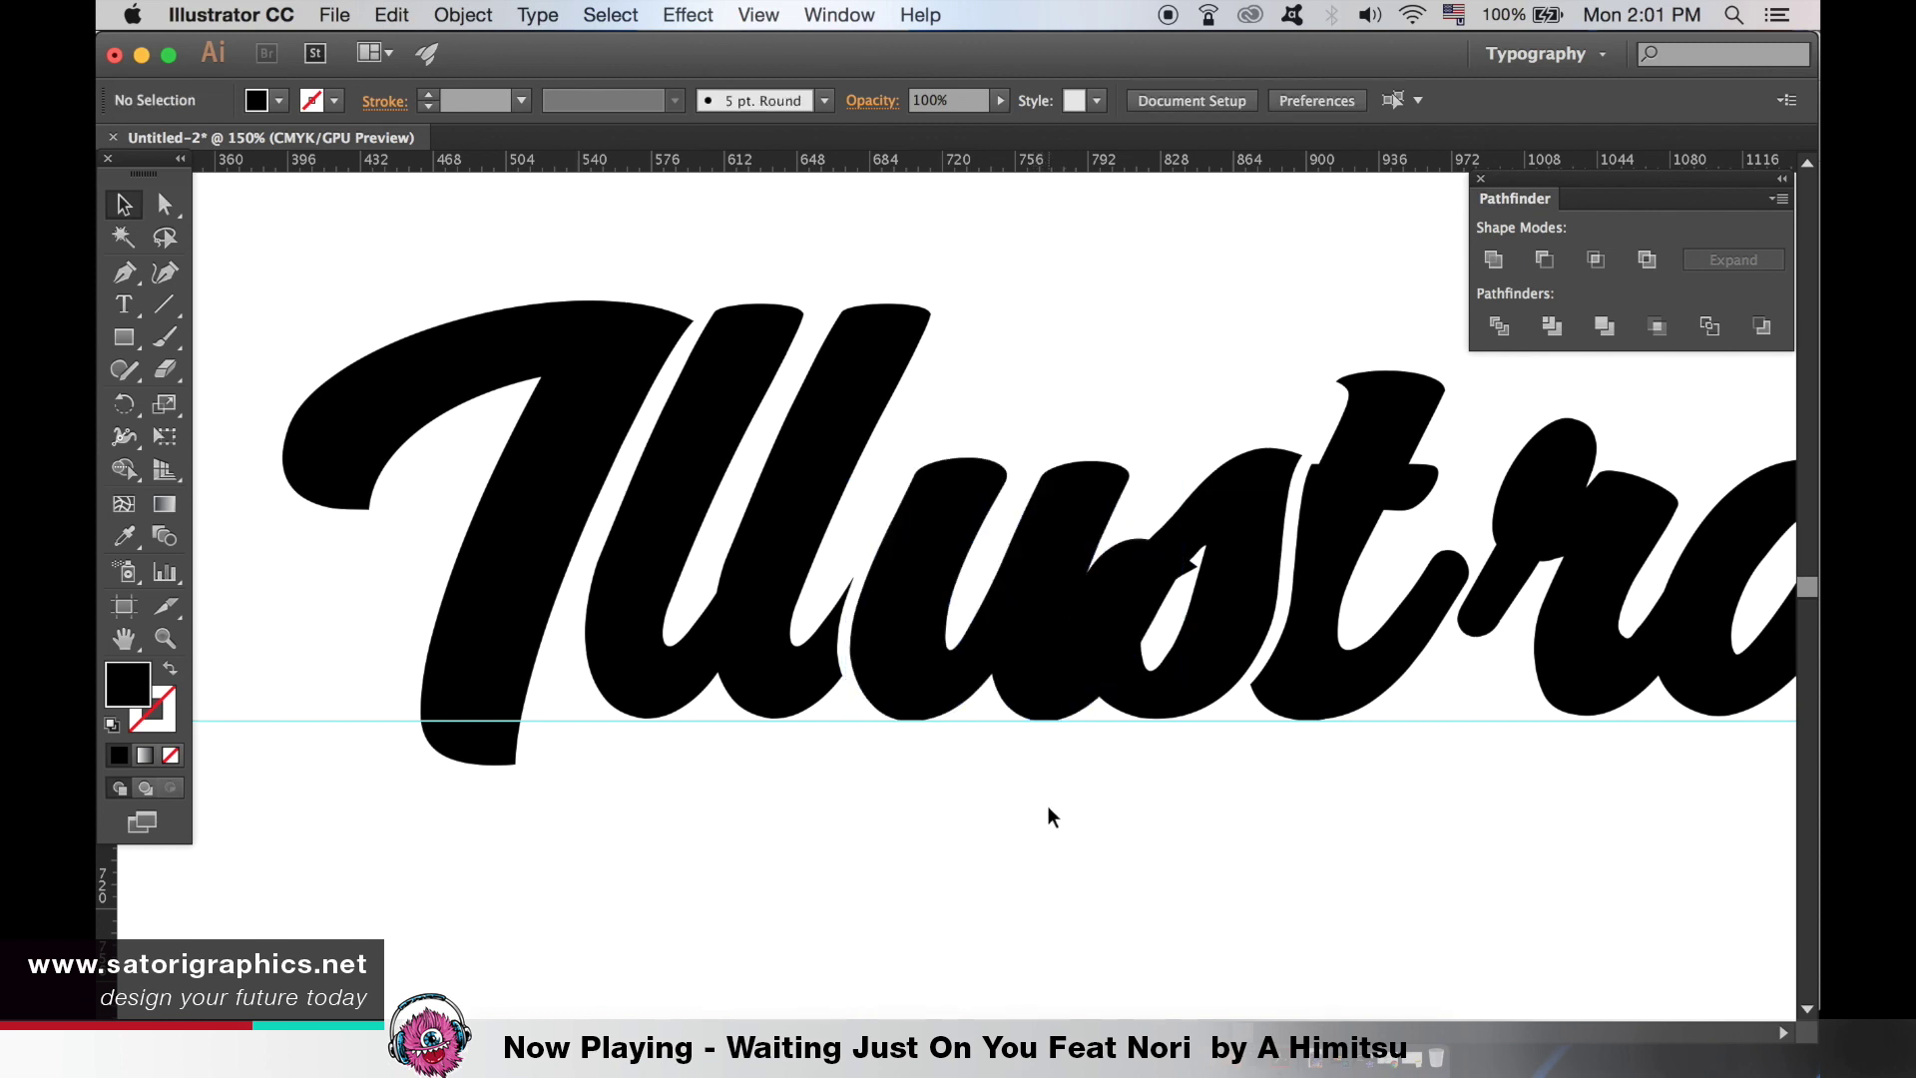
{"action": "key", "text": "super+0"}
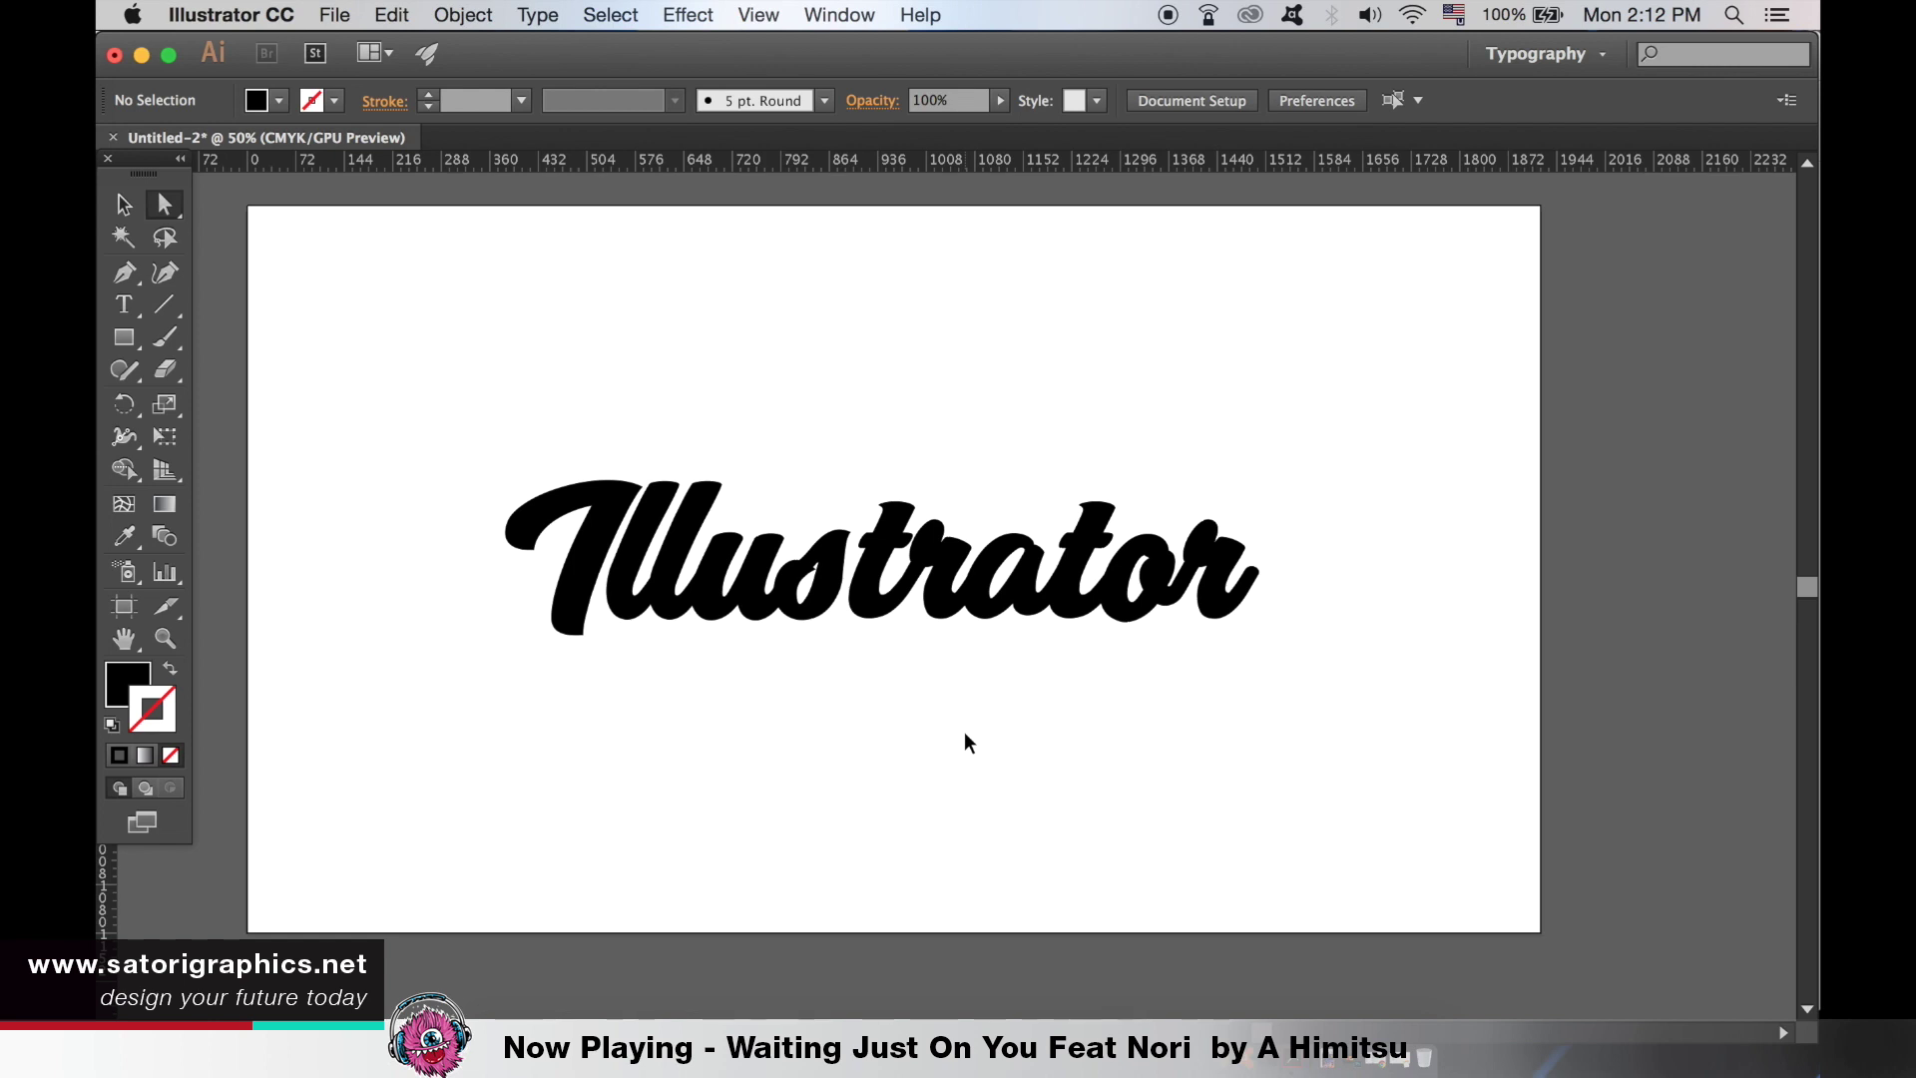
- Zoom to 200% on the middle of the word and show the Pathfinder panel
{"action": "key", "text": "super+1"}
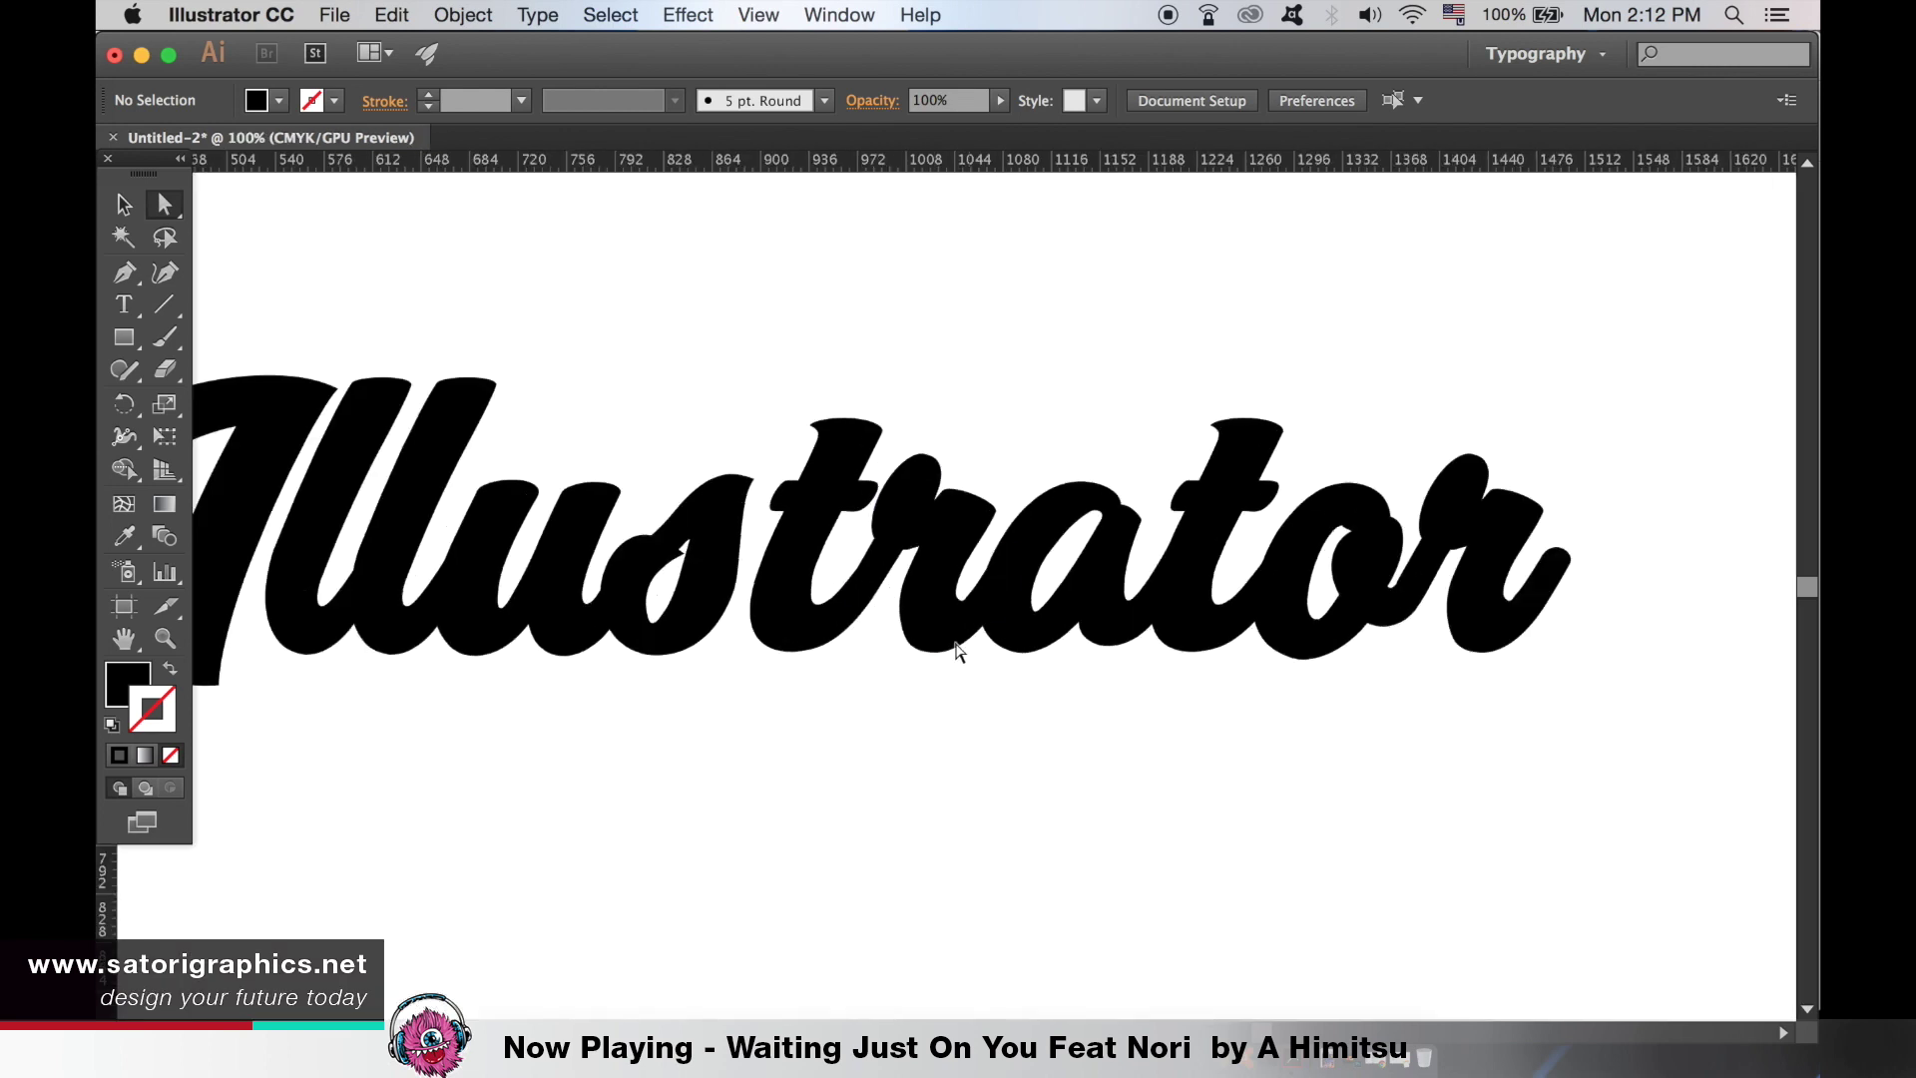
{"action": "left_click_drag", "start_coordinate": [554, 699], "coordinate": [813, 586]}
{"action": "key", "text": "super+plus"}
{"action": "key", "text": "super+plus"}
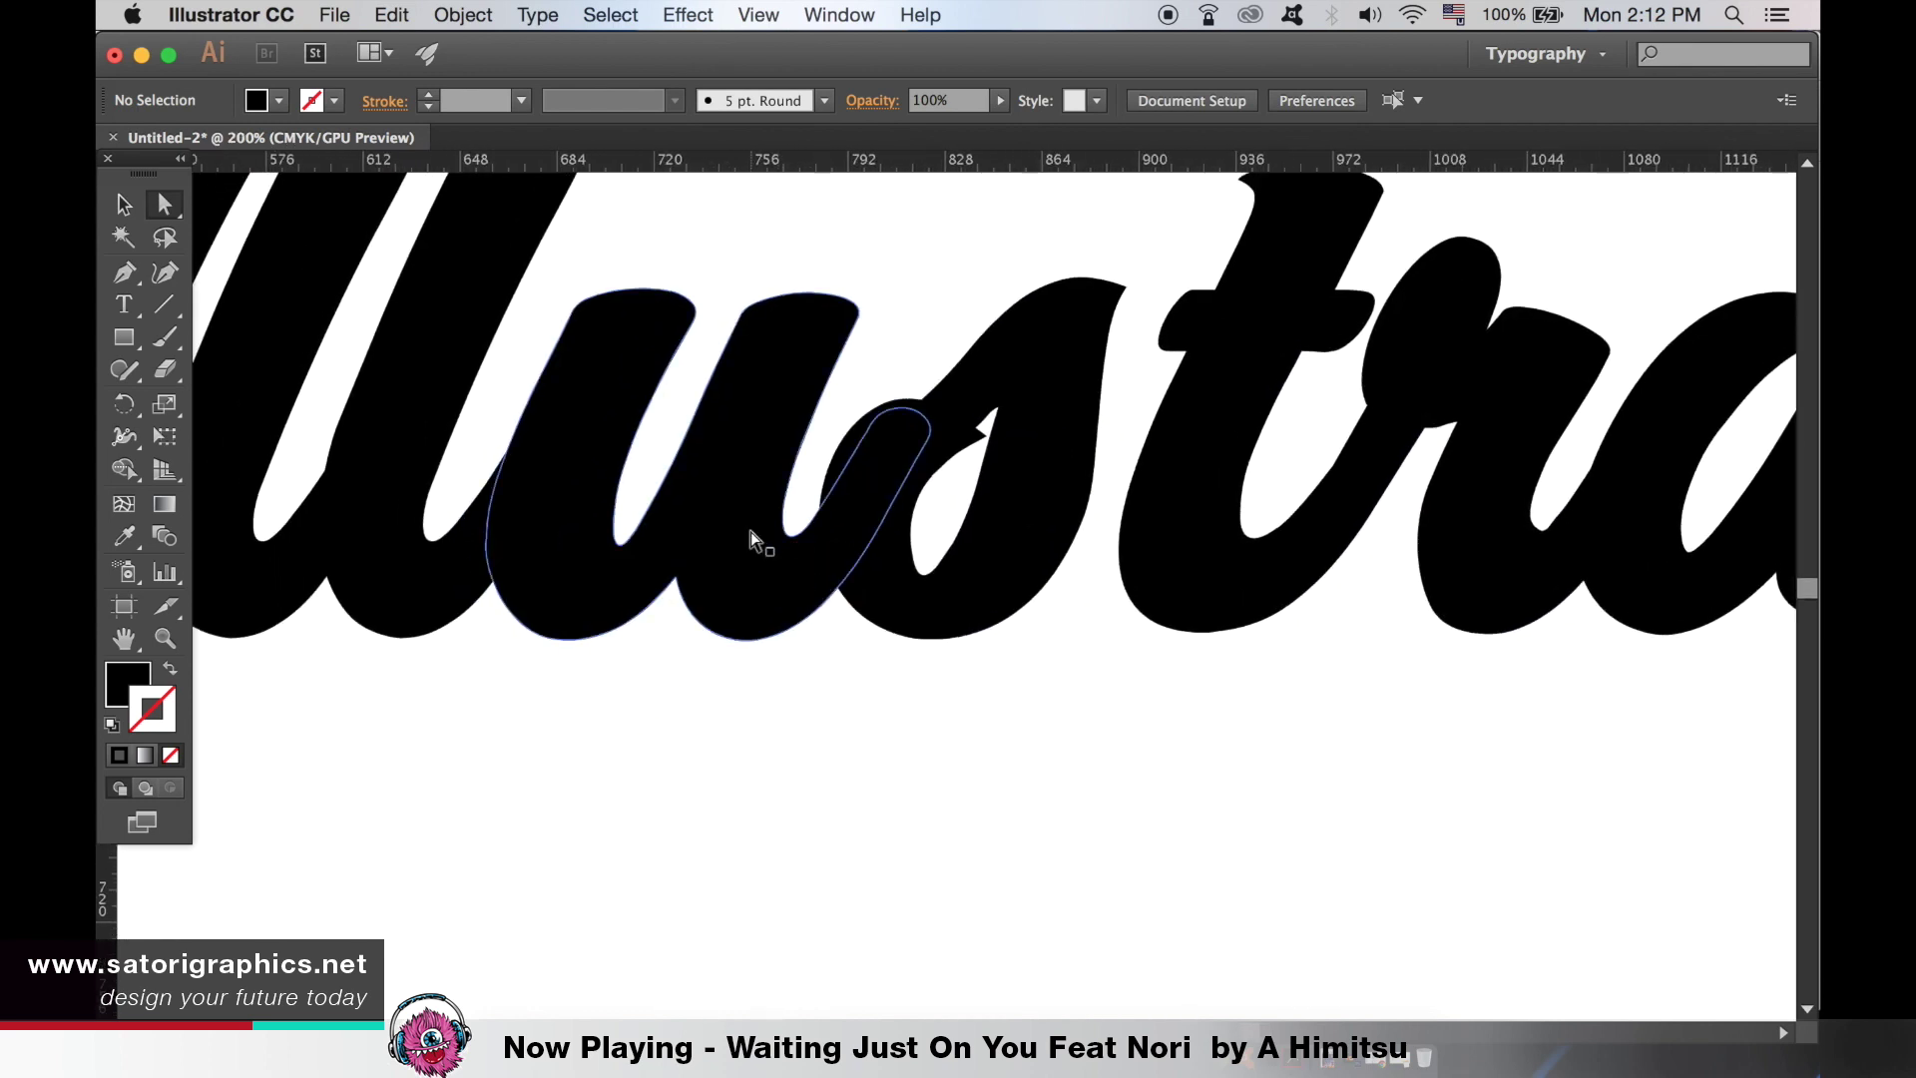
{"action": "left_click", "coordinate": [809, 10]}
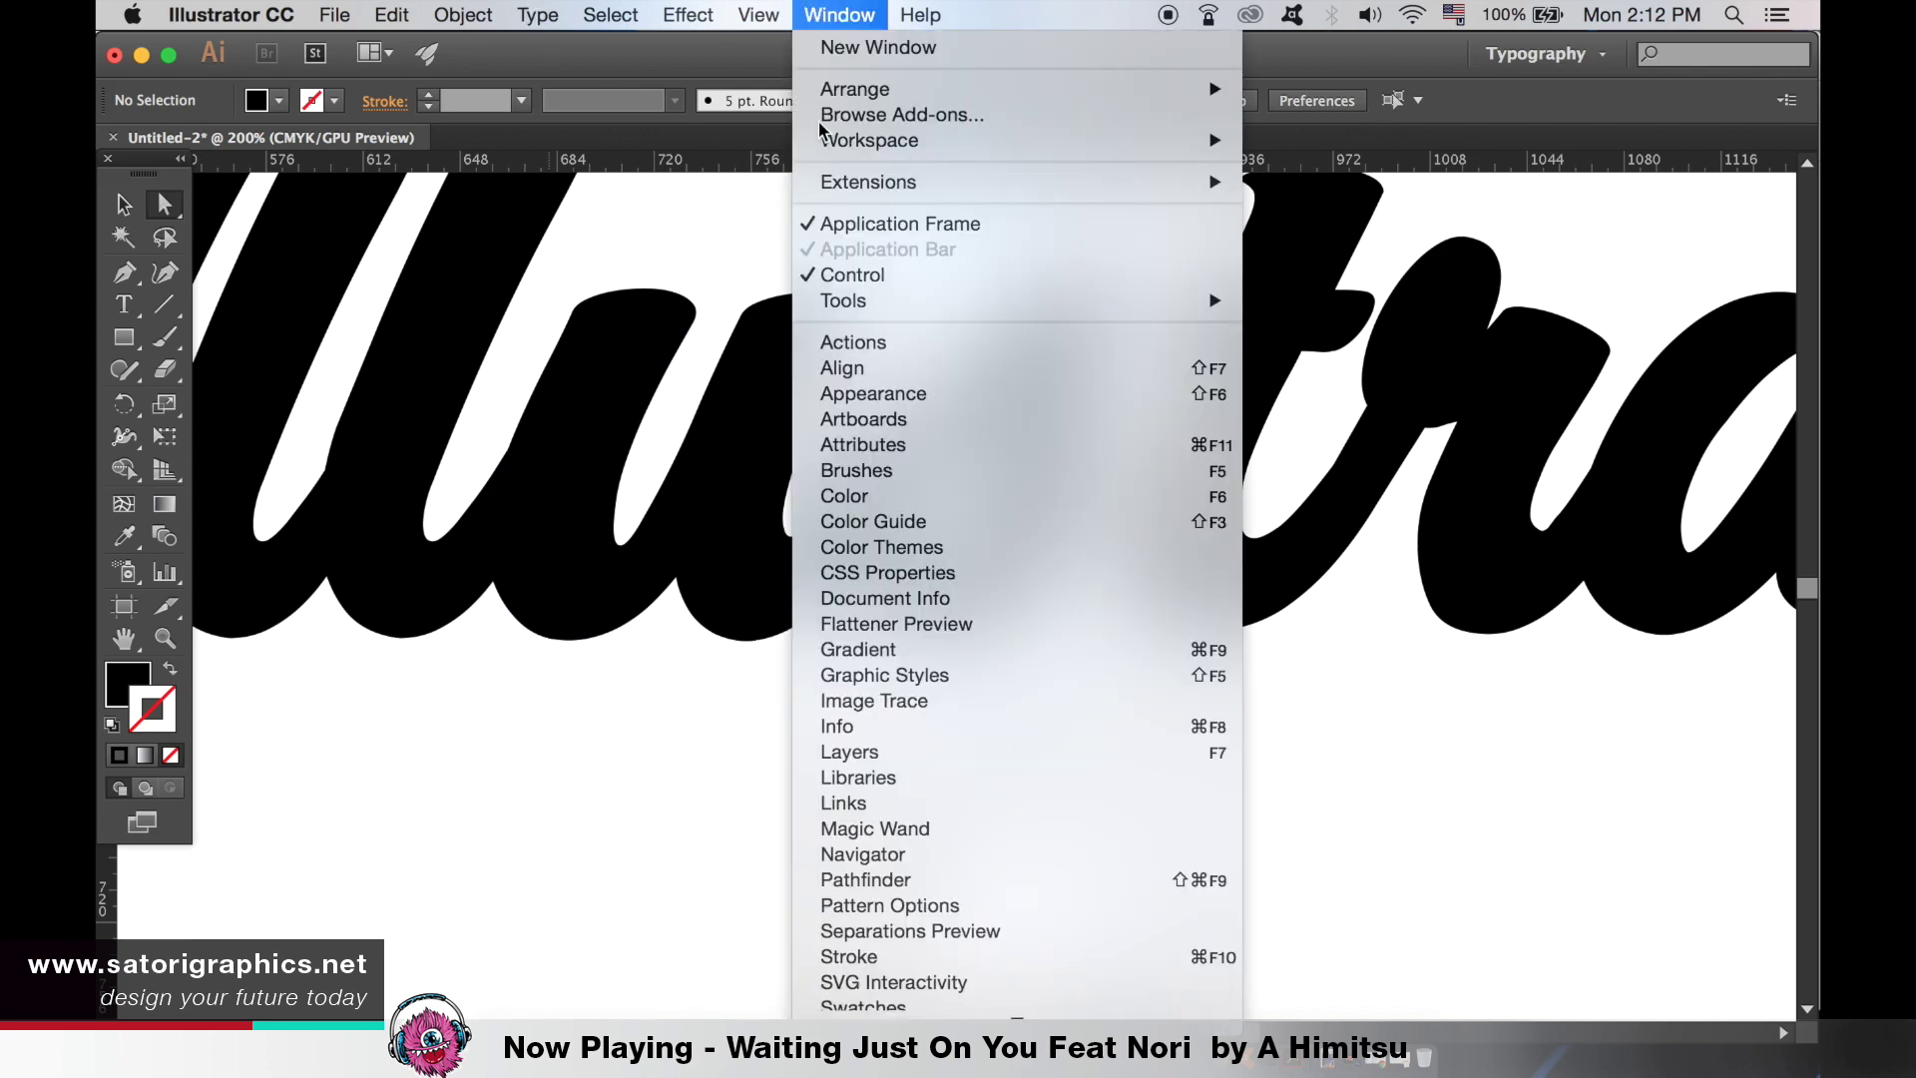
{"action": "scroll", "coordinate": [1052, 1006], "scroll_direction": "down", "scroll_amount": 5}
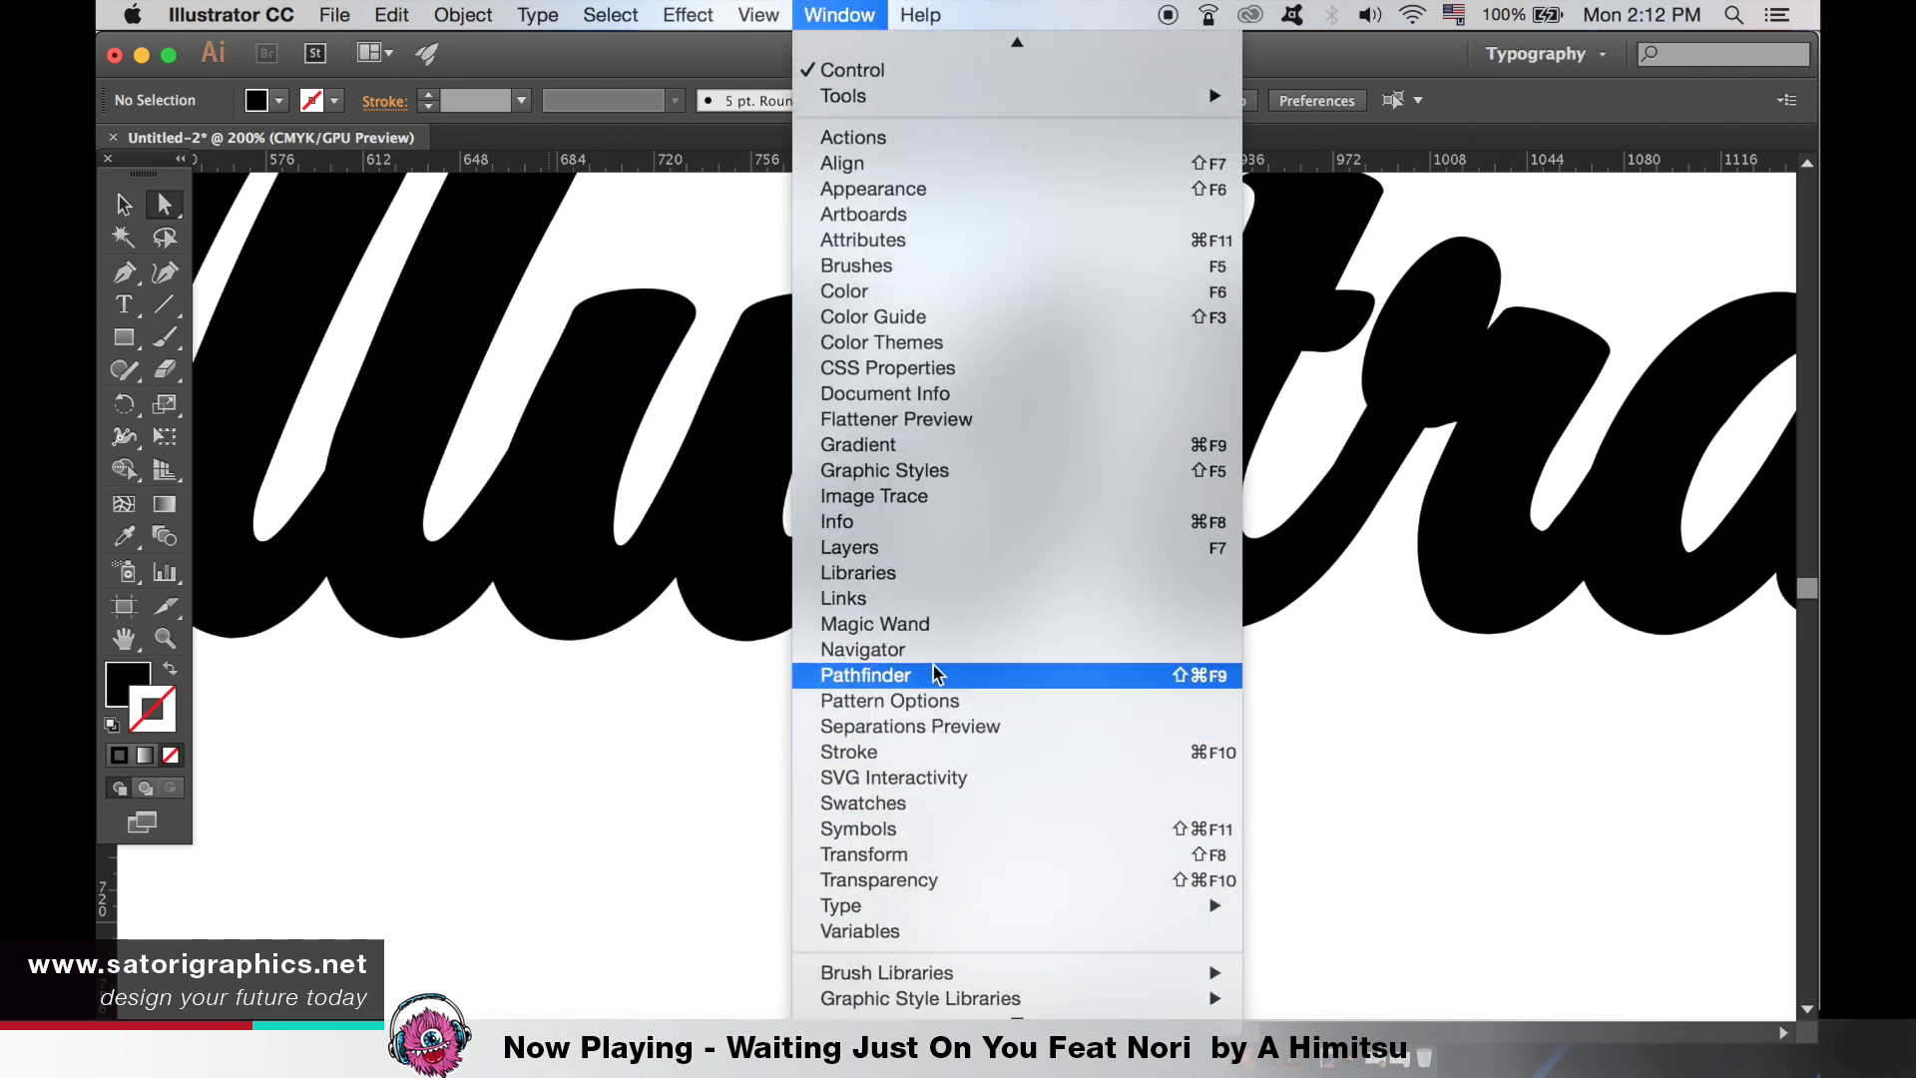
{"action": "left_click", "coordinate": [936, 674]}
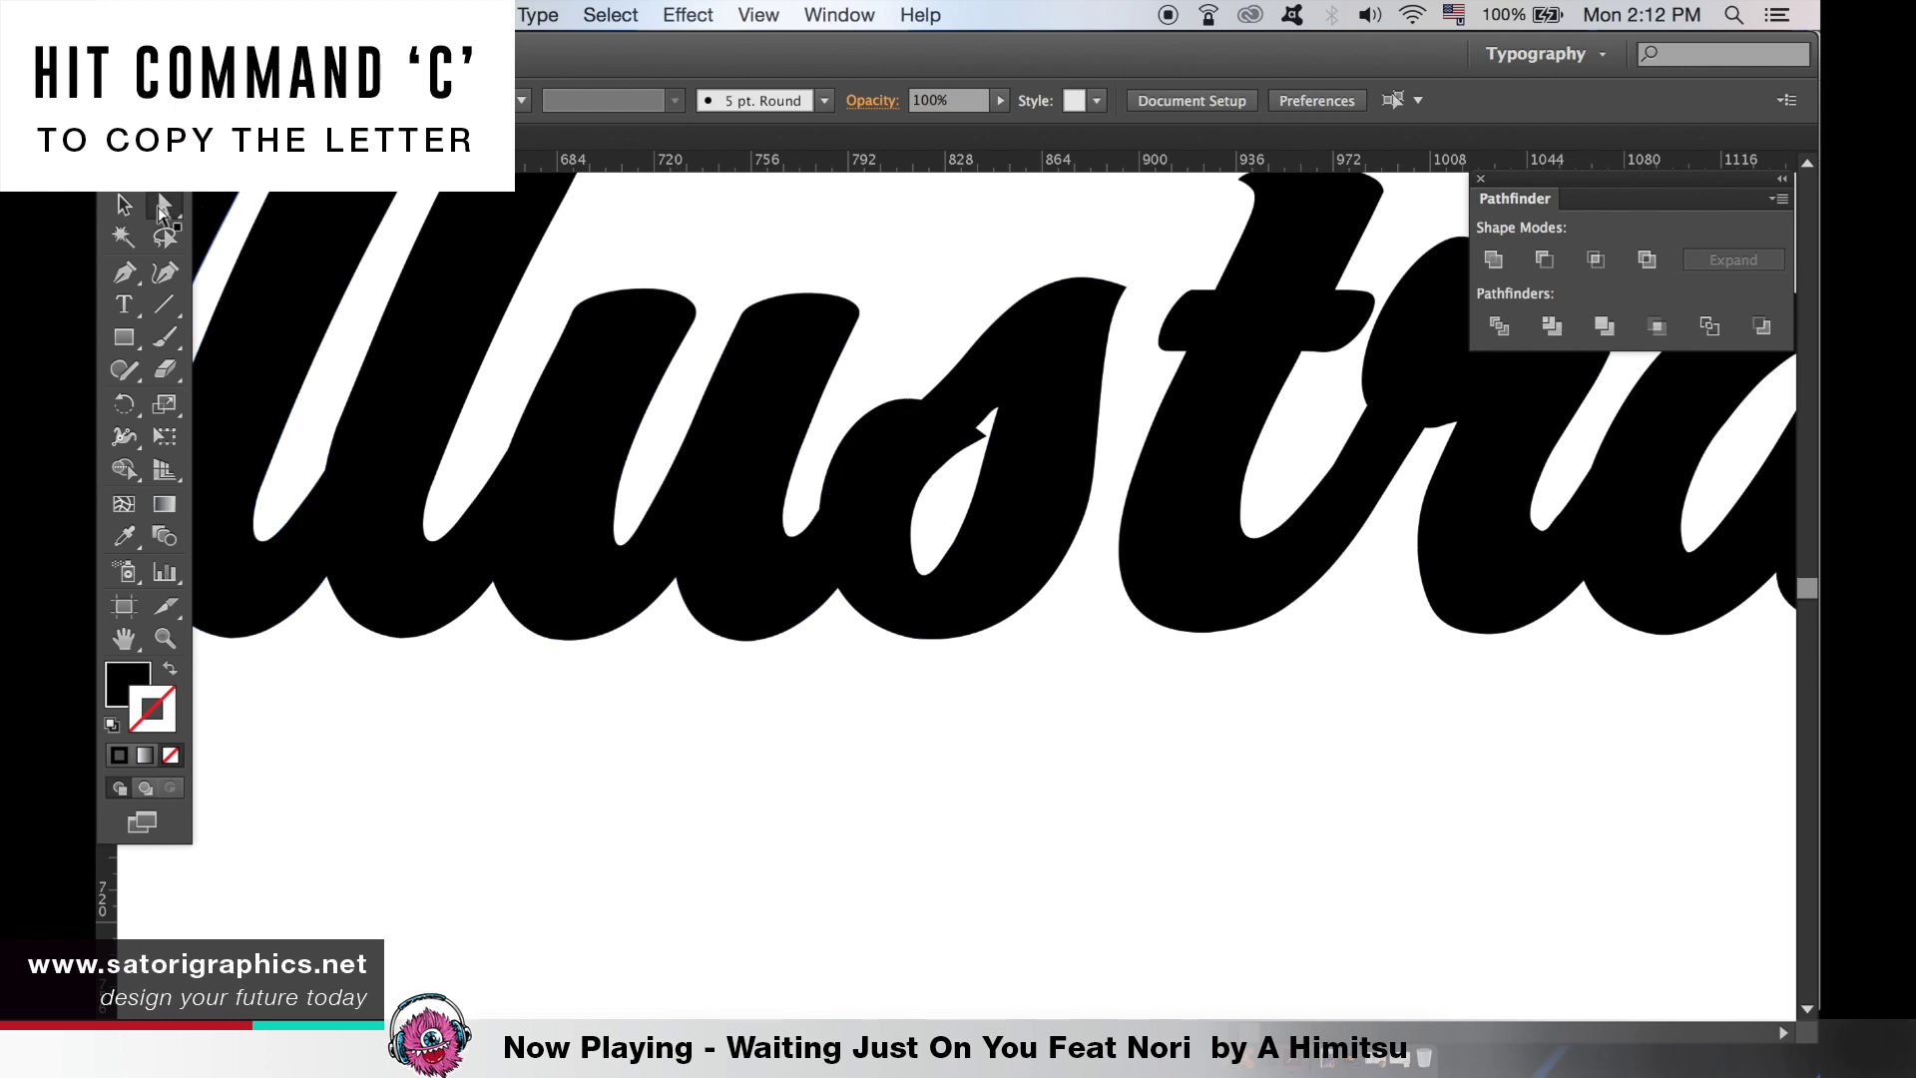
- Select the letter u with the Selection tool and bring its fill colour forward
{"action": "key", "text": "v"}
{"action": "left_click", "coordinate": [726, 416]}
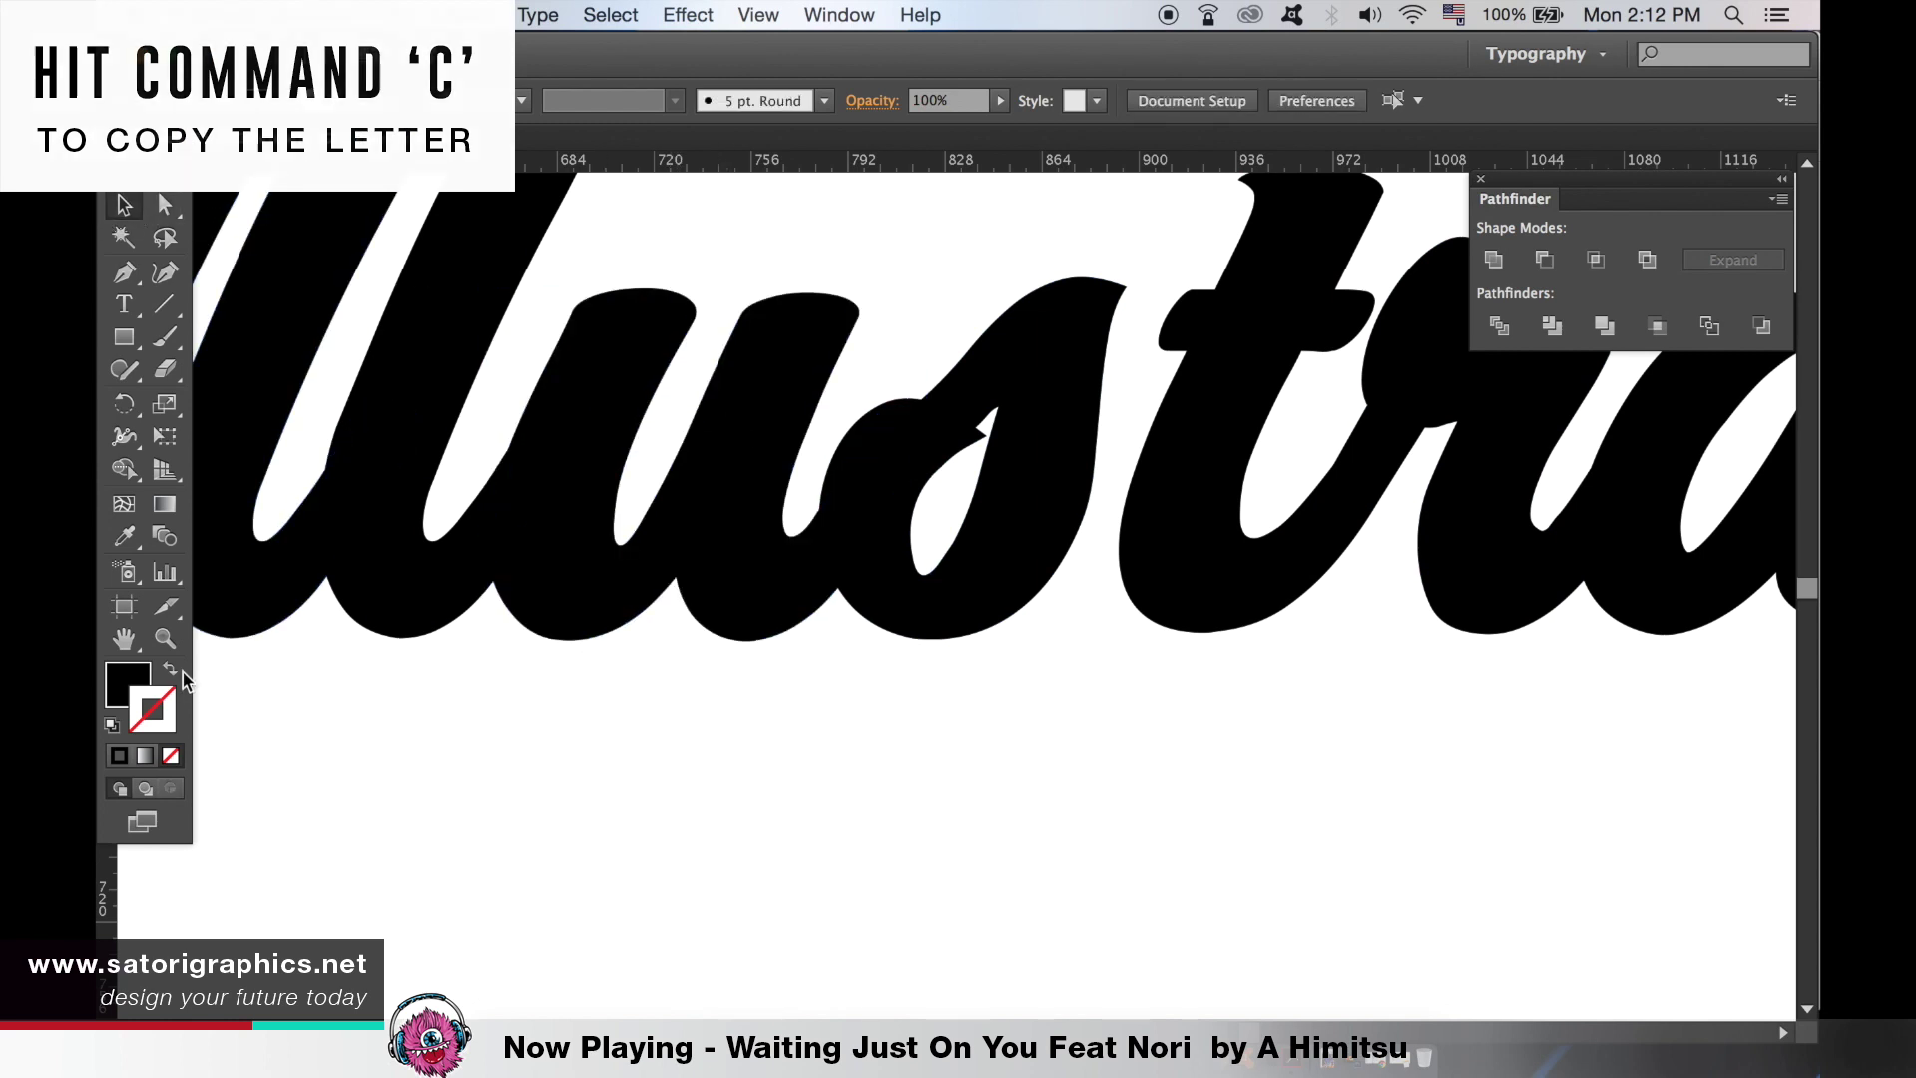
{"action": "left_click", "coordinate": [128, 674]}
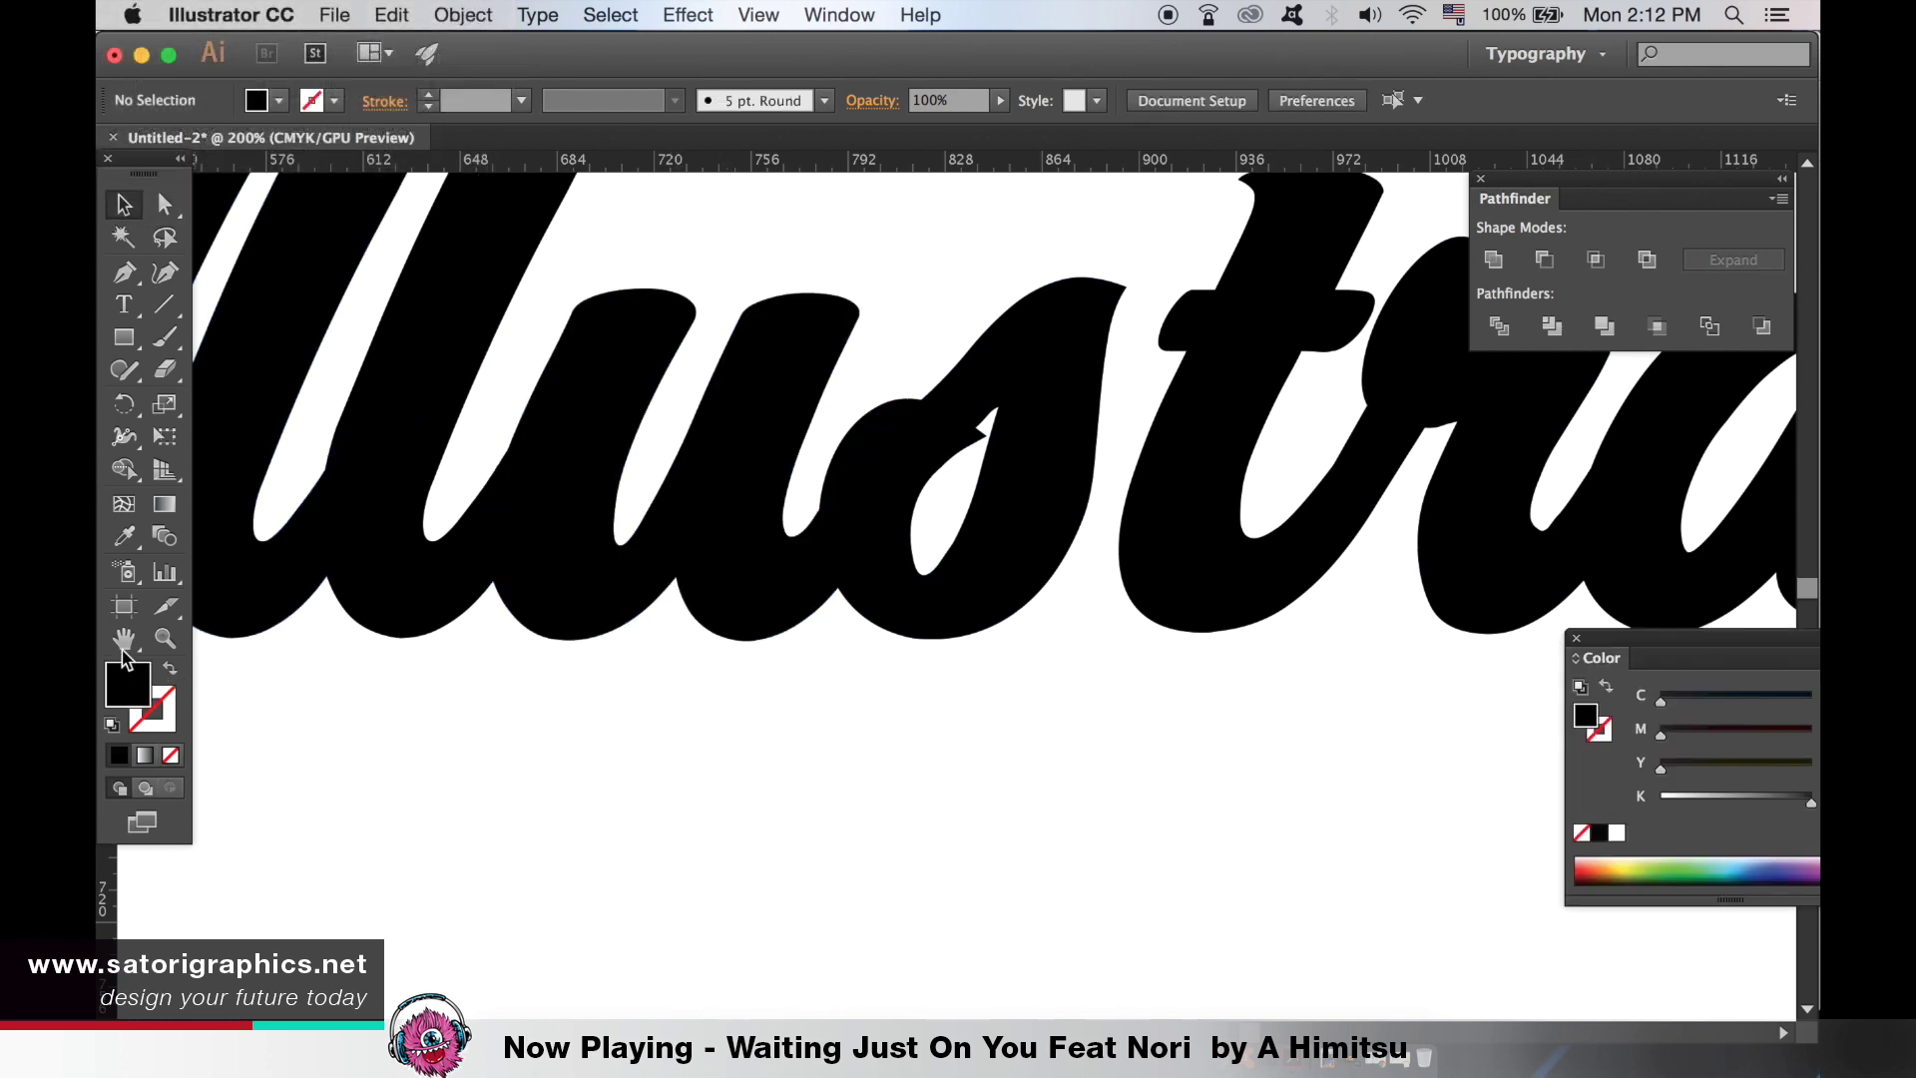
{"action": "left_click", "coordinate": [126, 273]}
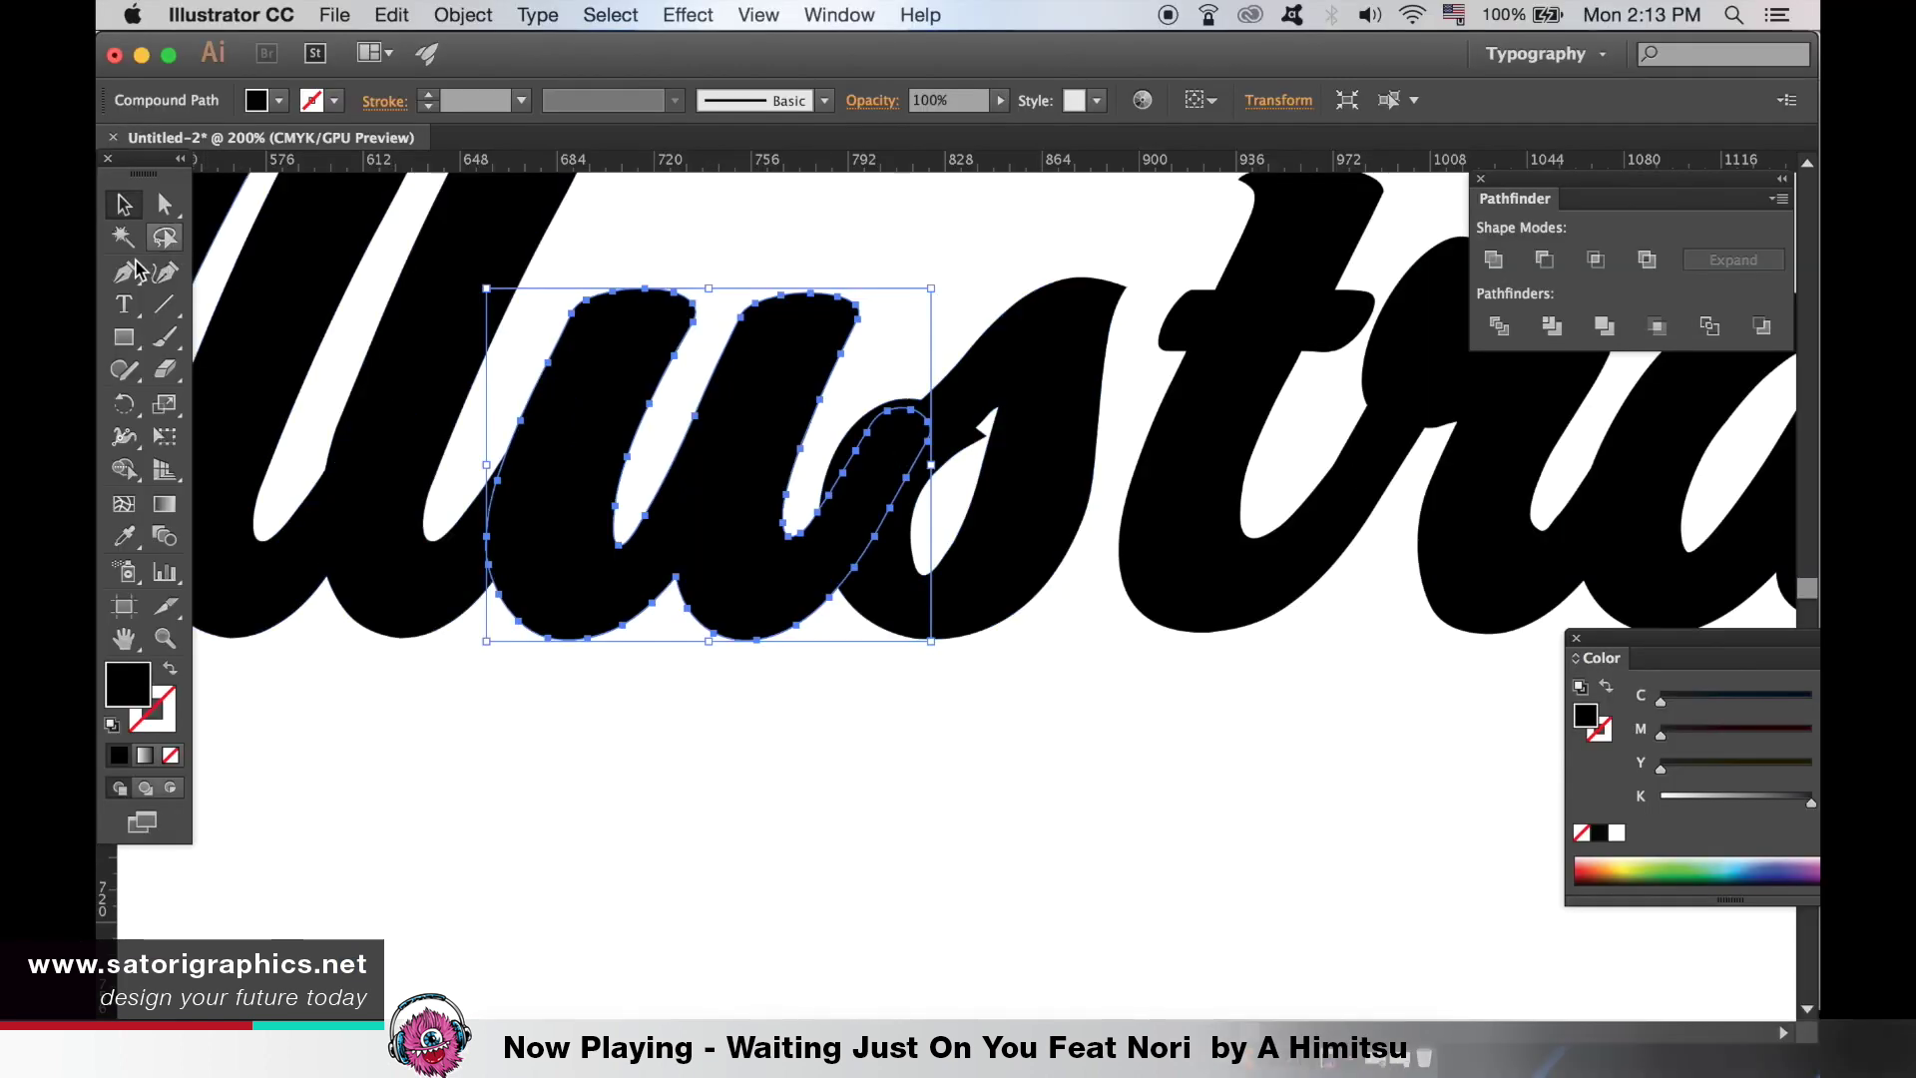
- Draw a closed Pen polygon covering where the u's right stroke overlaps the s
{"action": "left_click", "coordinate": [130, 269]}
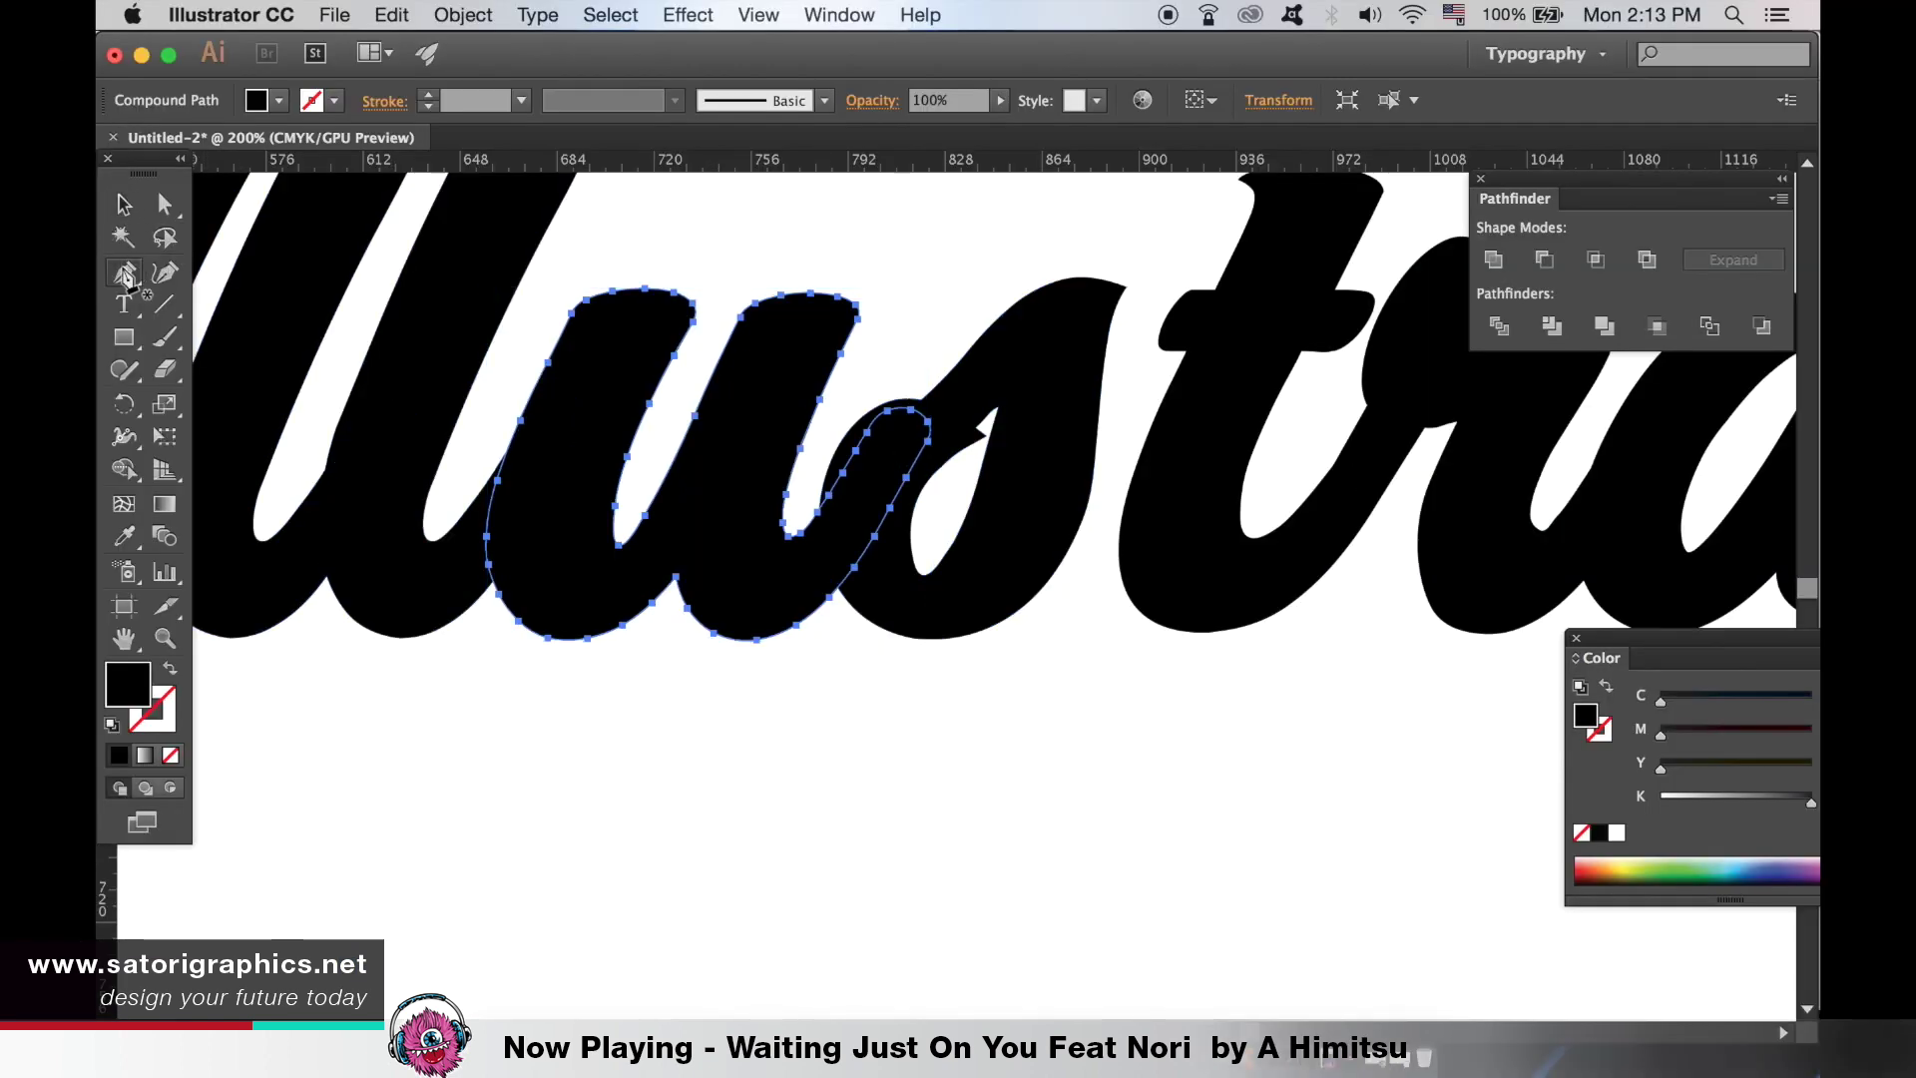
{"action": "left_click", "coordinate": [797, 489]}
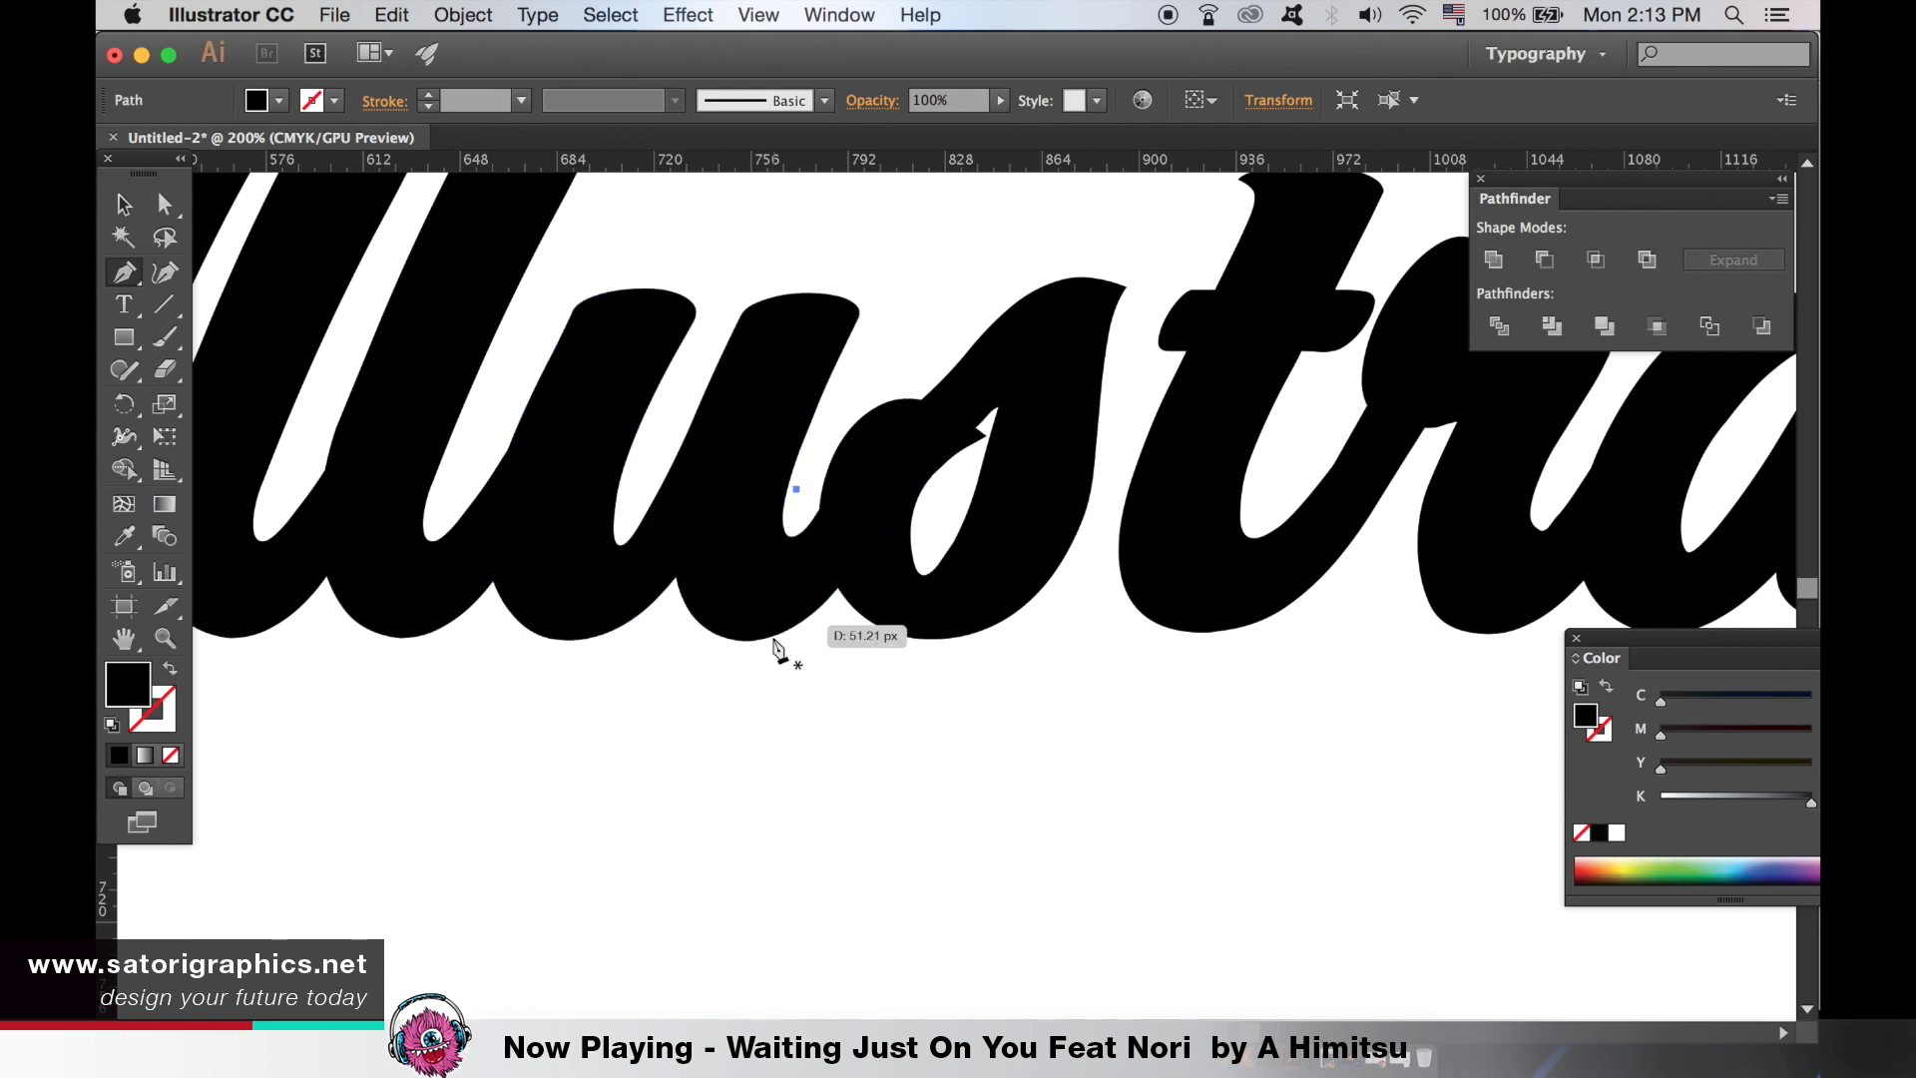
{"action": "left_click", "coordinate": [749, 700]}
{"action": "left_click", "coordinate": [1055, 571]}
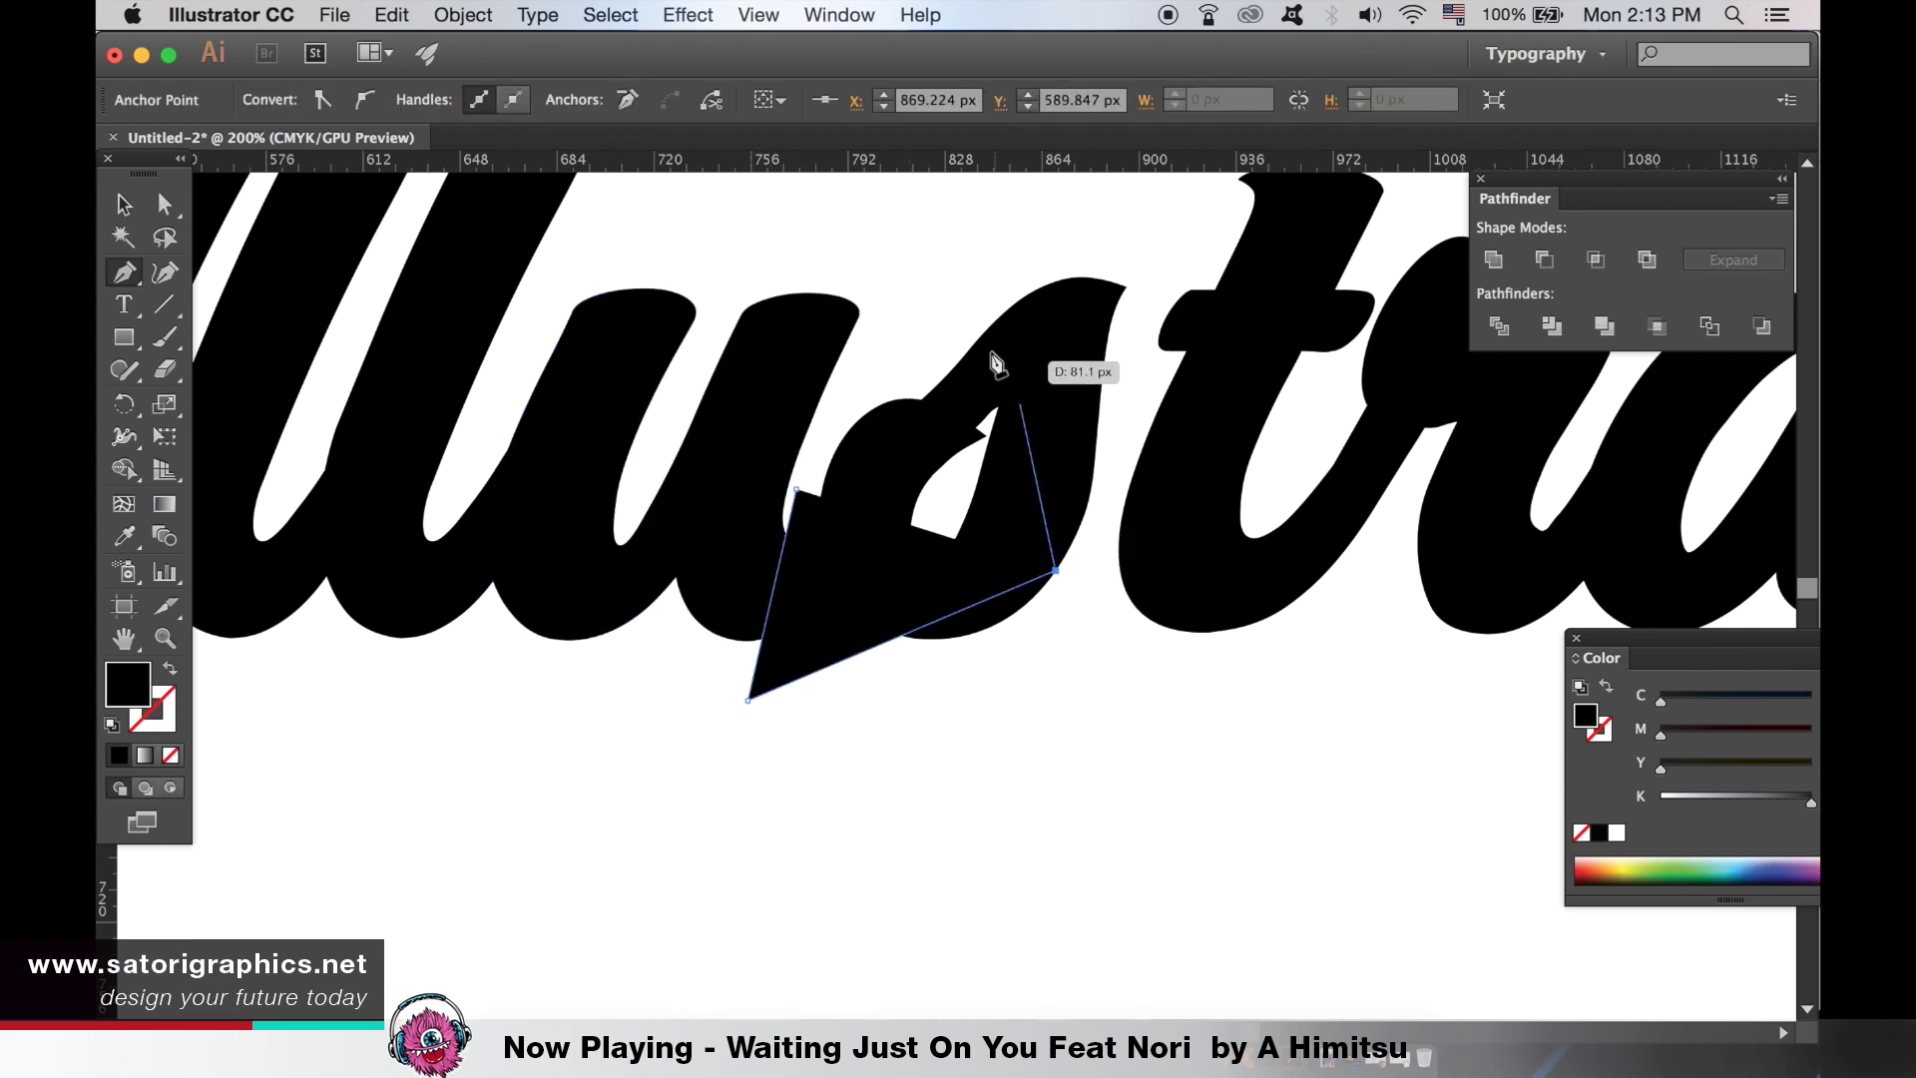
{"action": "left_click", "coordinate": [969, 325]}
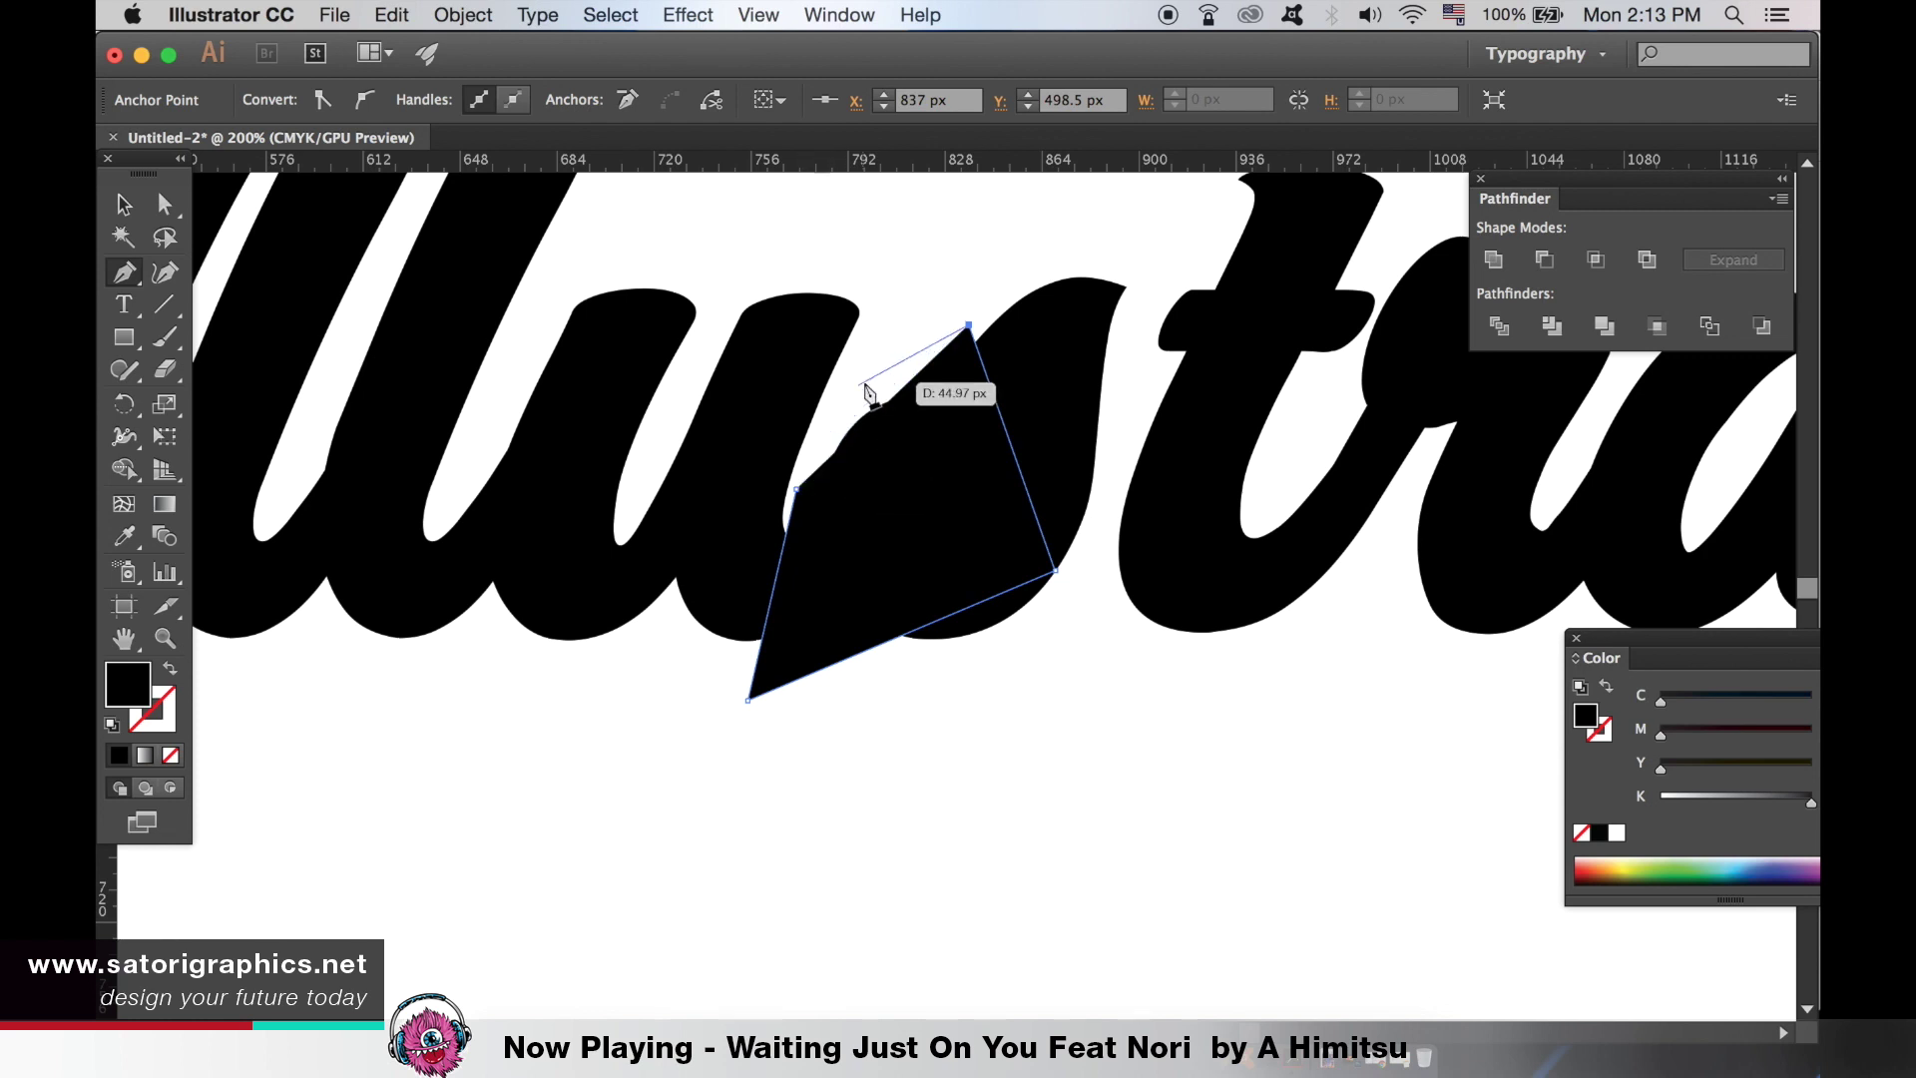
{"action": "left_click", "coordinate": [859, 383]}
{"action": "left_click", "coordinate": [797, 491]}
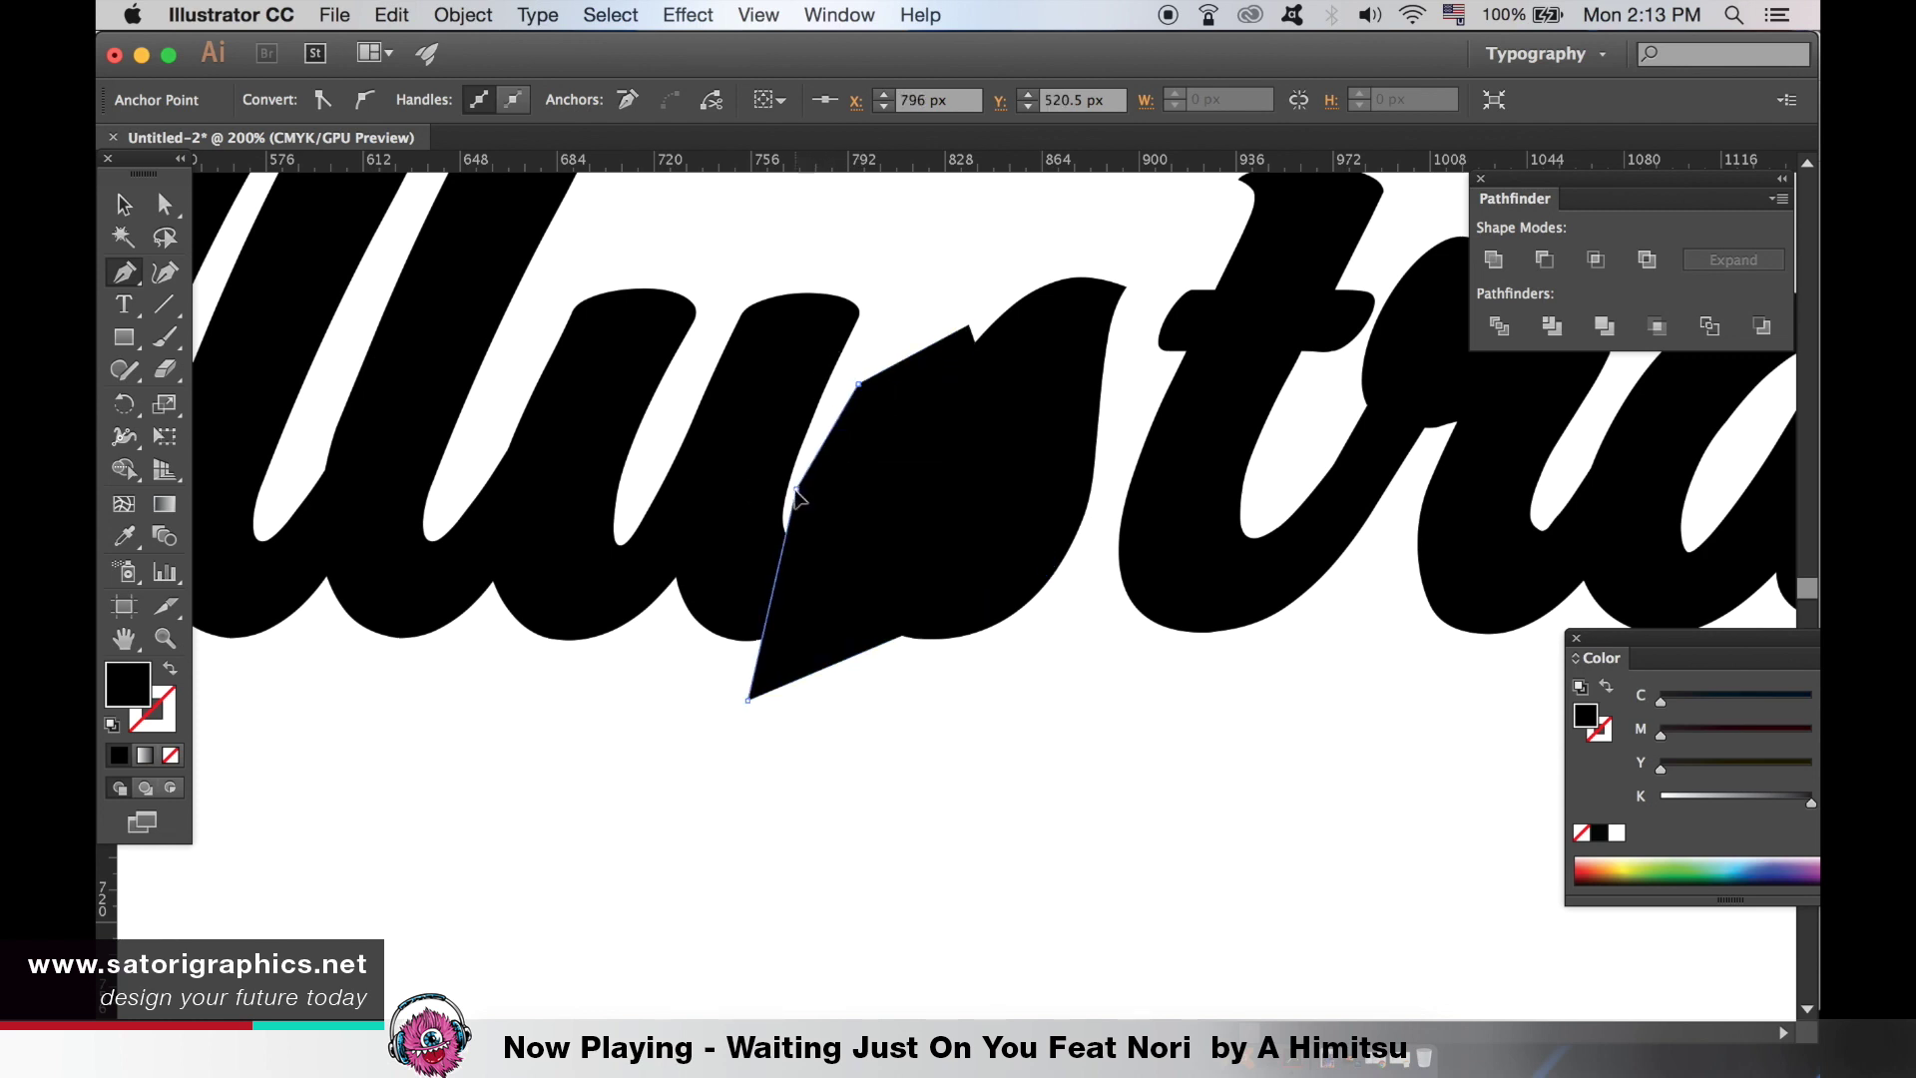
- Intersect the polygon with the u, then reselect the trimmed u piece
{"action": "key", "text": "v"}
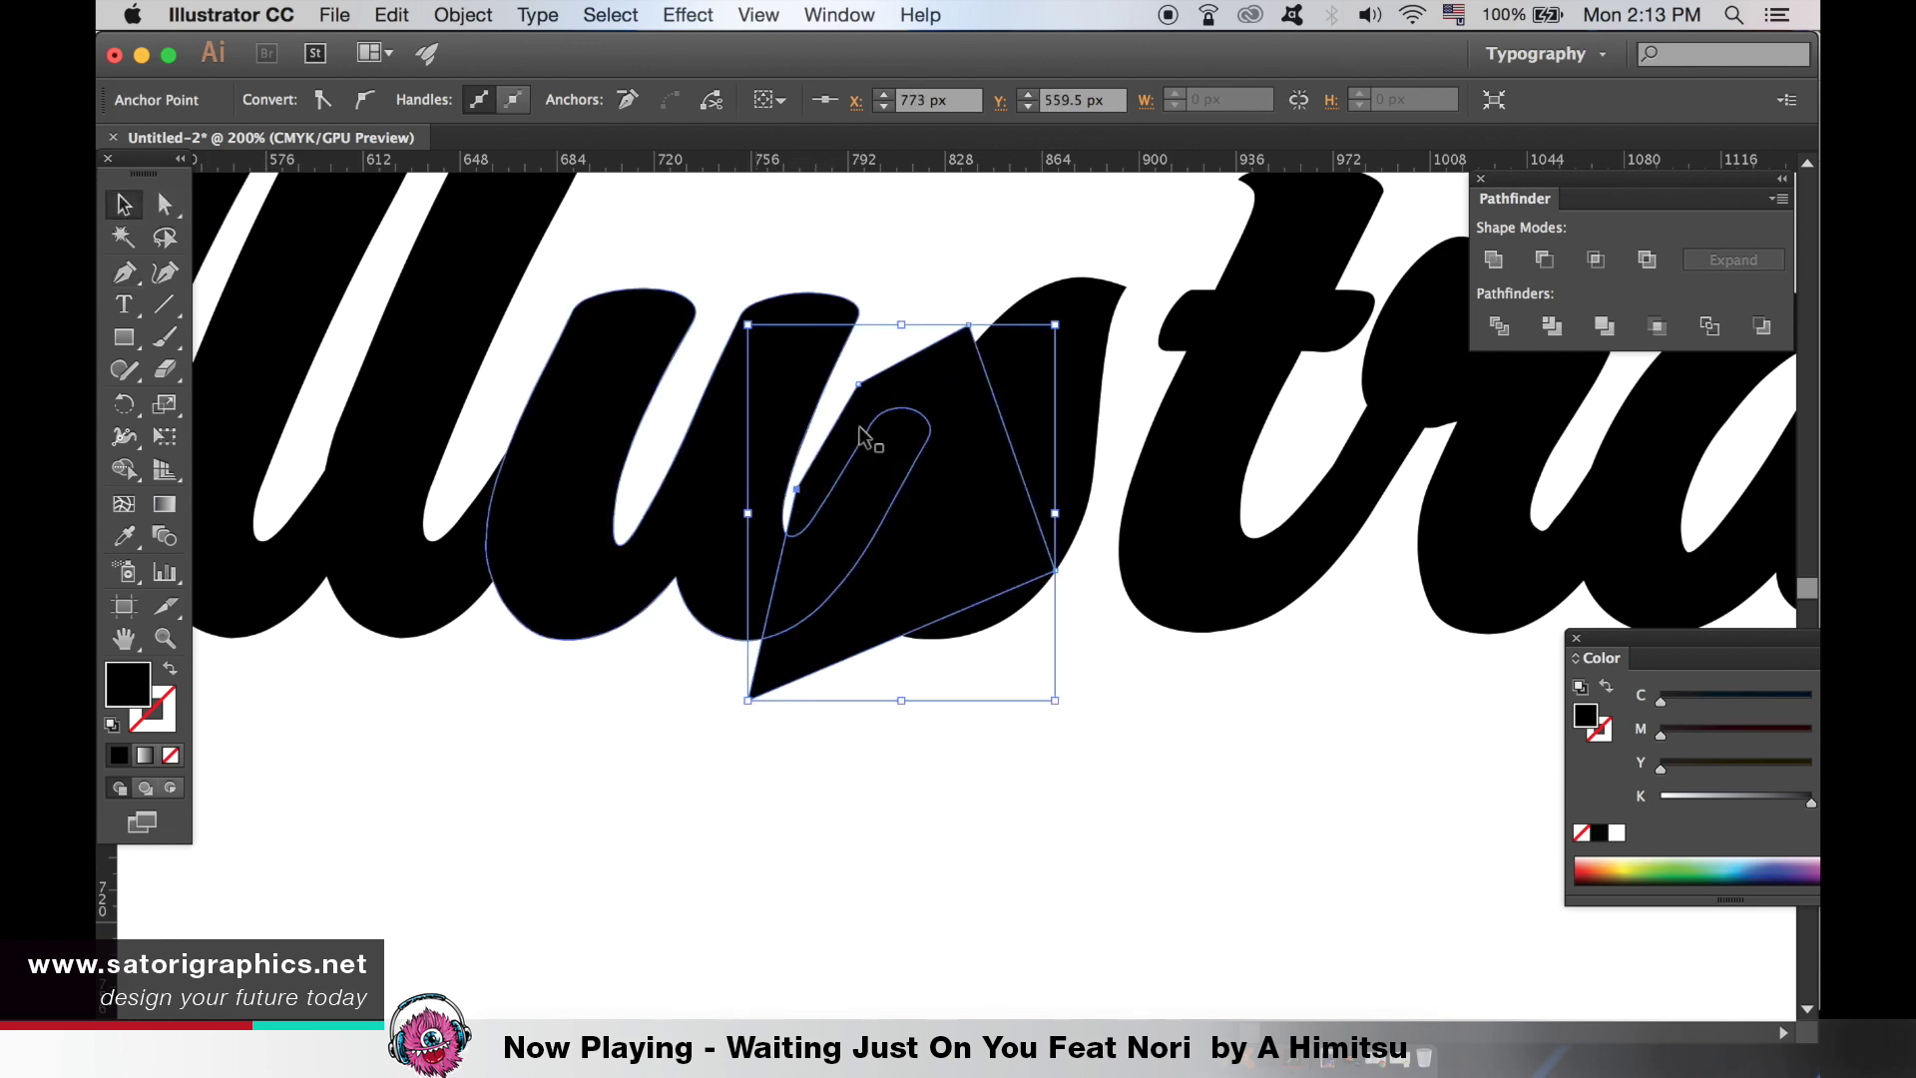
{"action": "left_click", "coordinate": [707, 494], "text": "shift"}
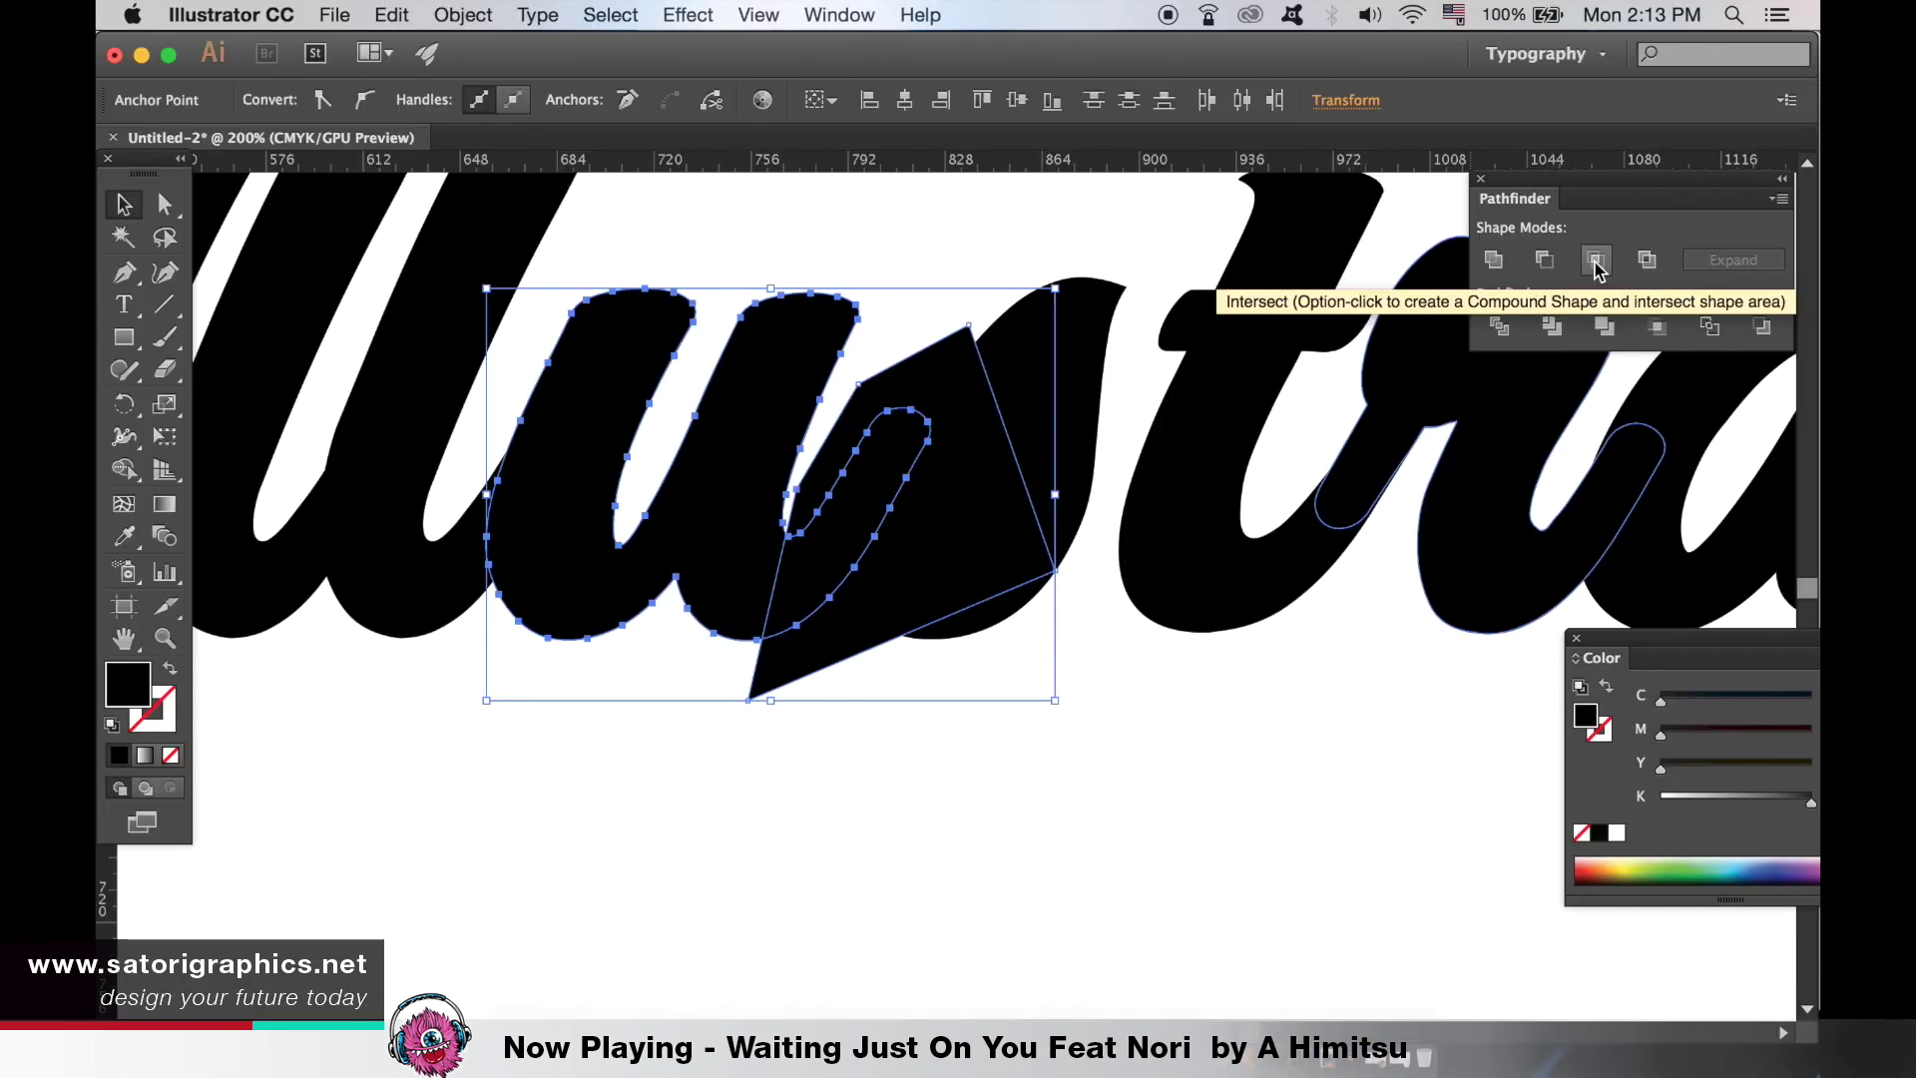
{"action": "left_click", "coordinate": [1597, 262]}
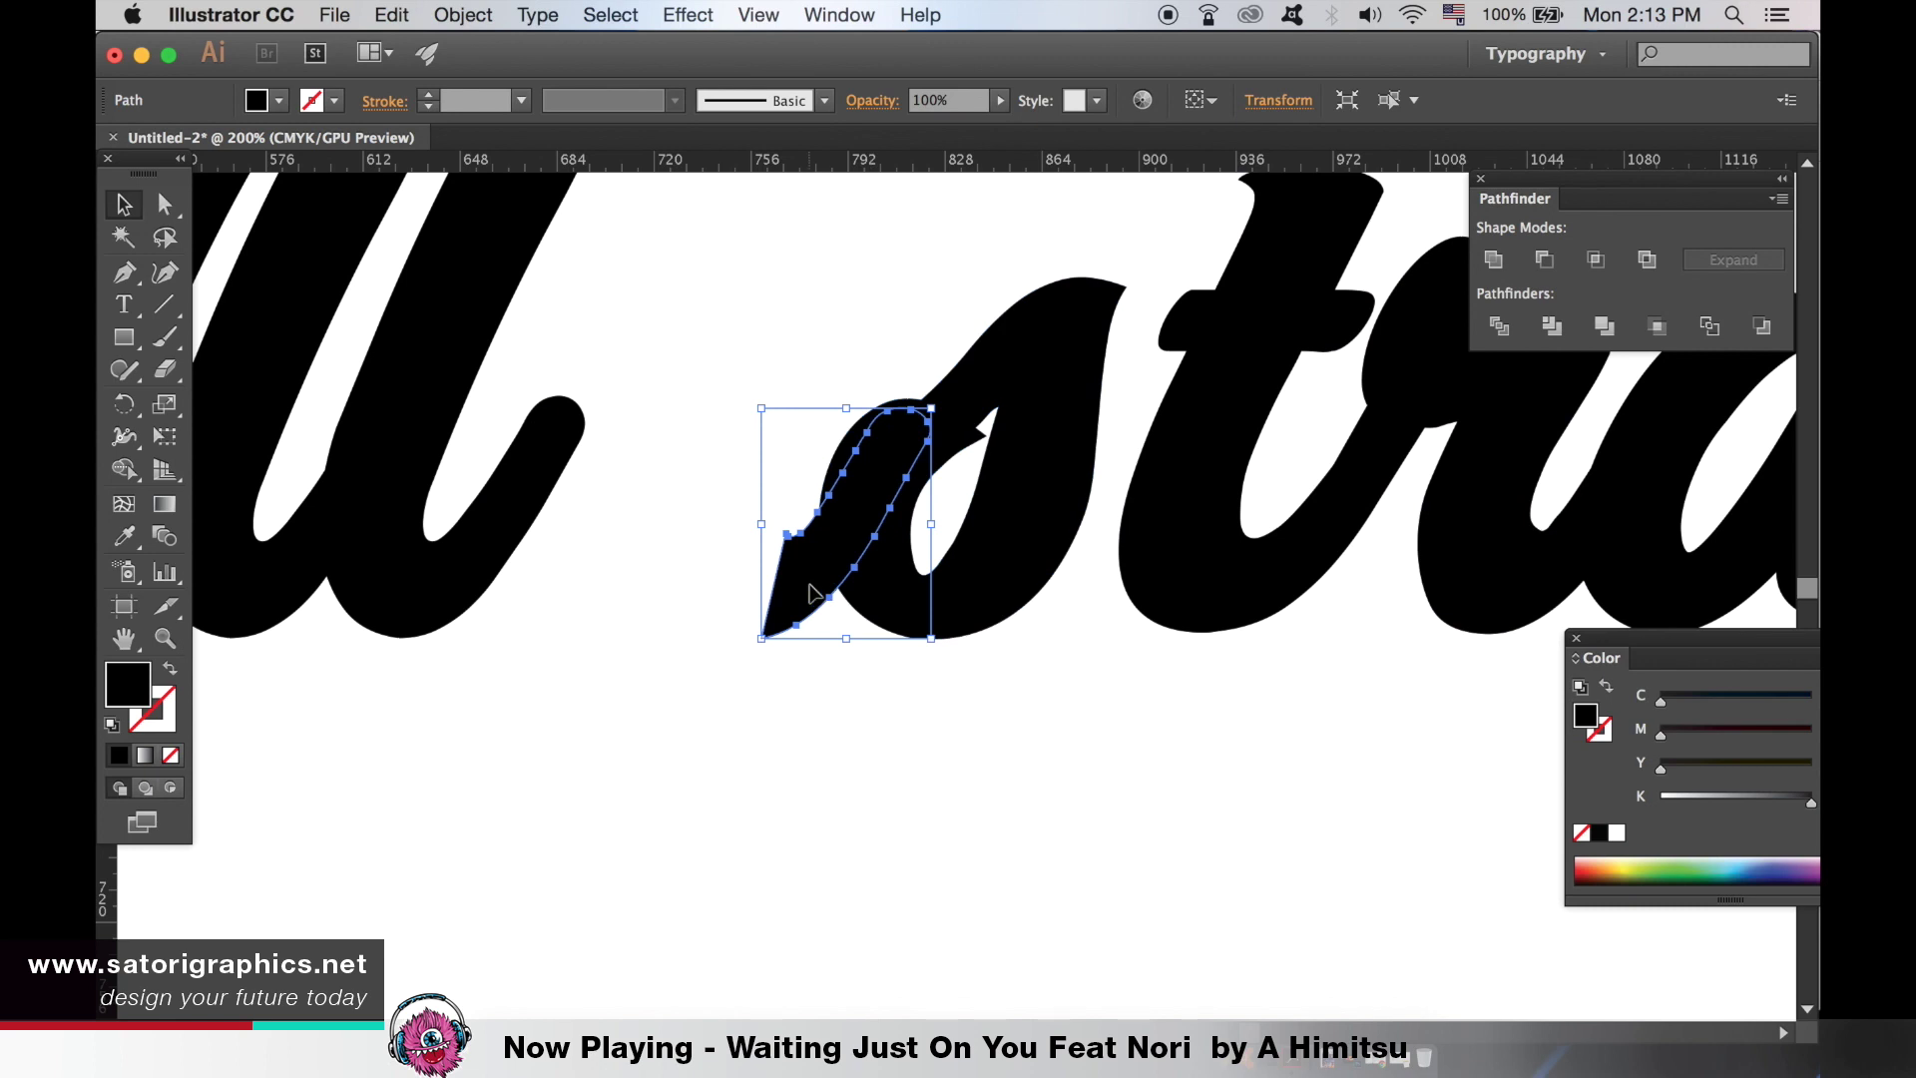
{"action": "left_click", "coordinate": [663, 611]}
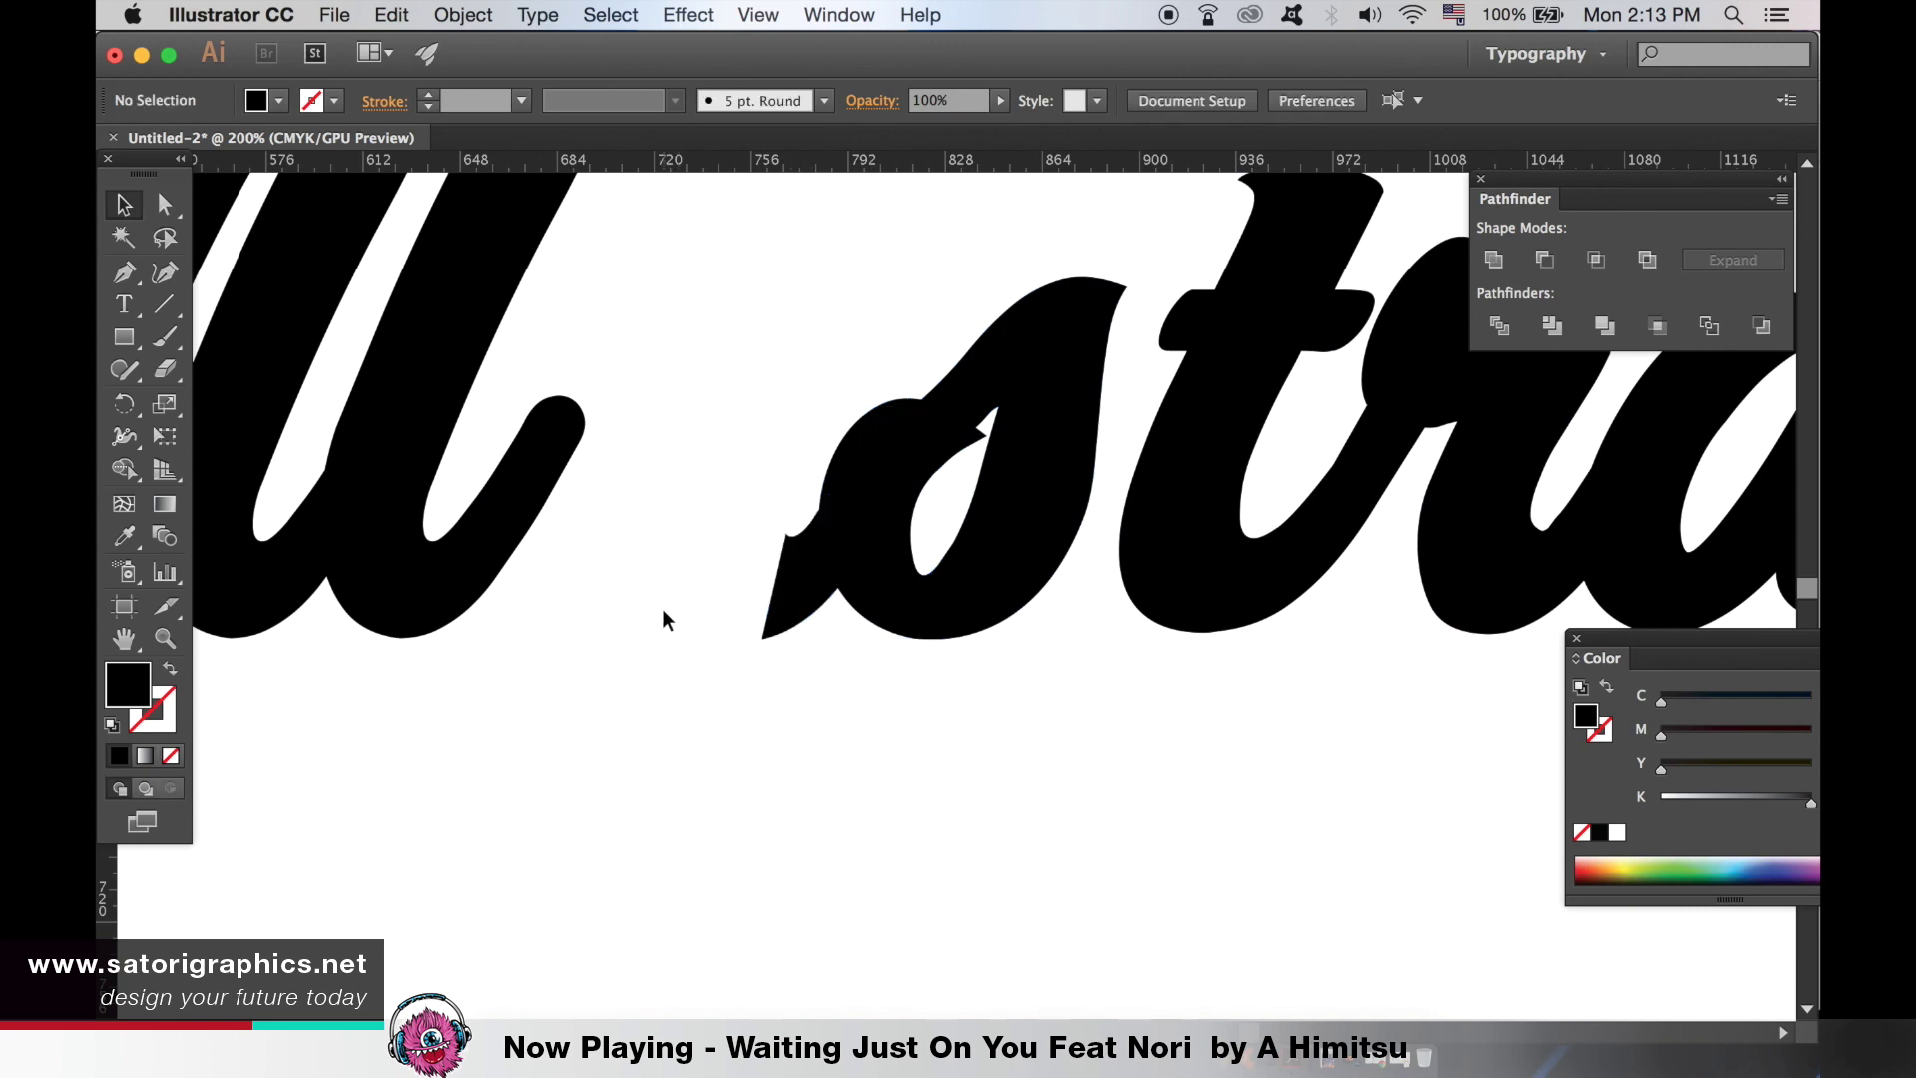
{"action": "left_click", "coordinate": [811, 596]}
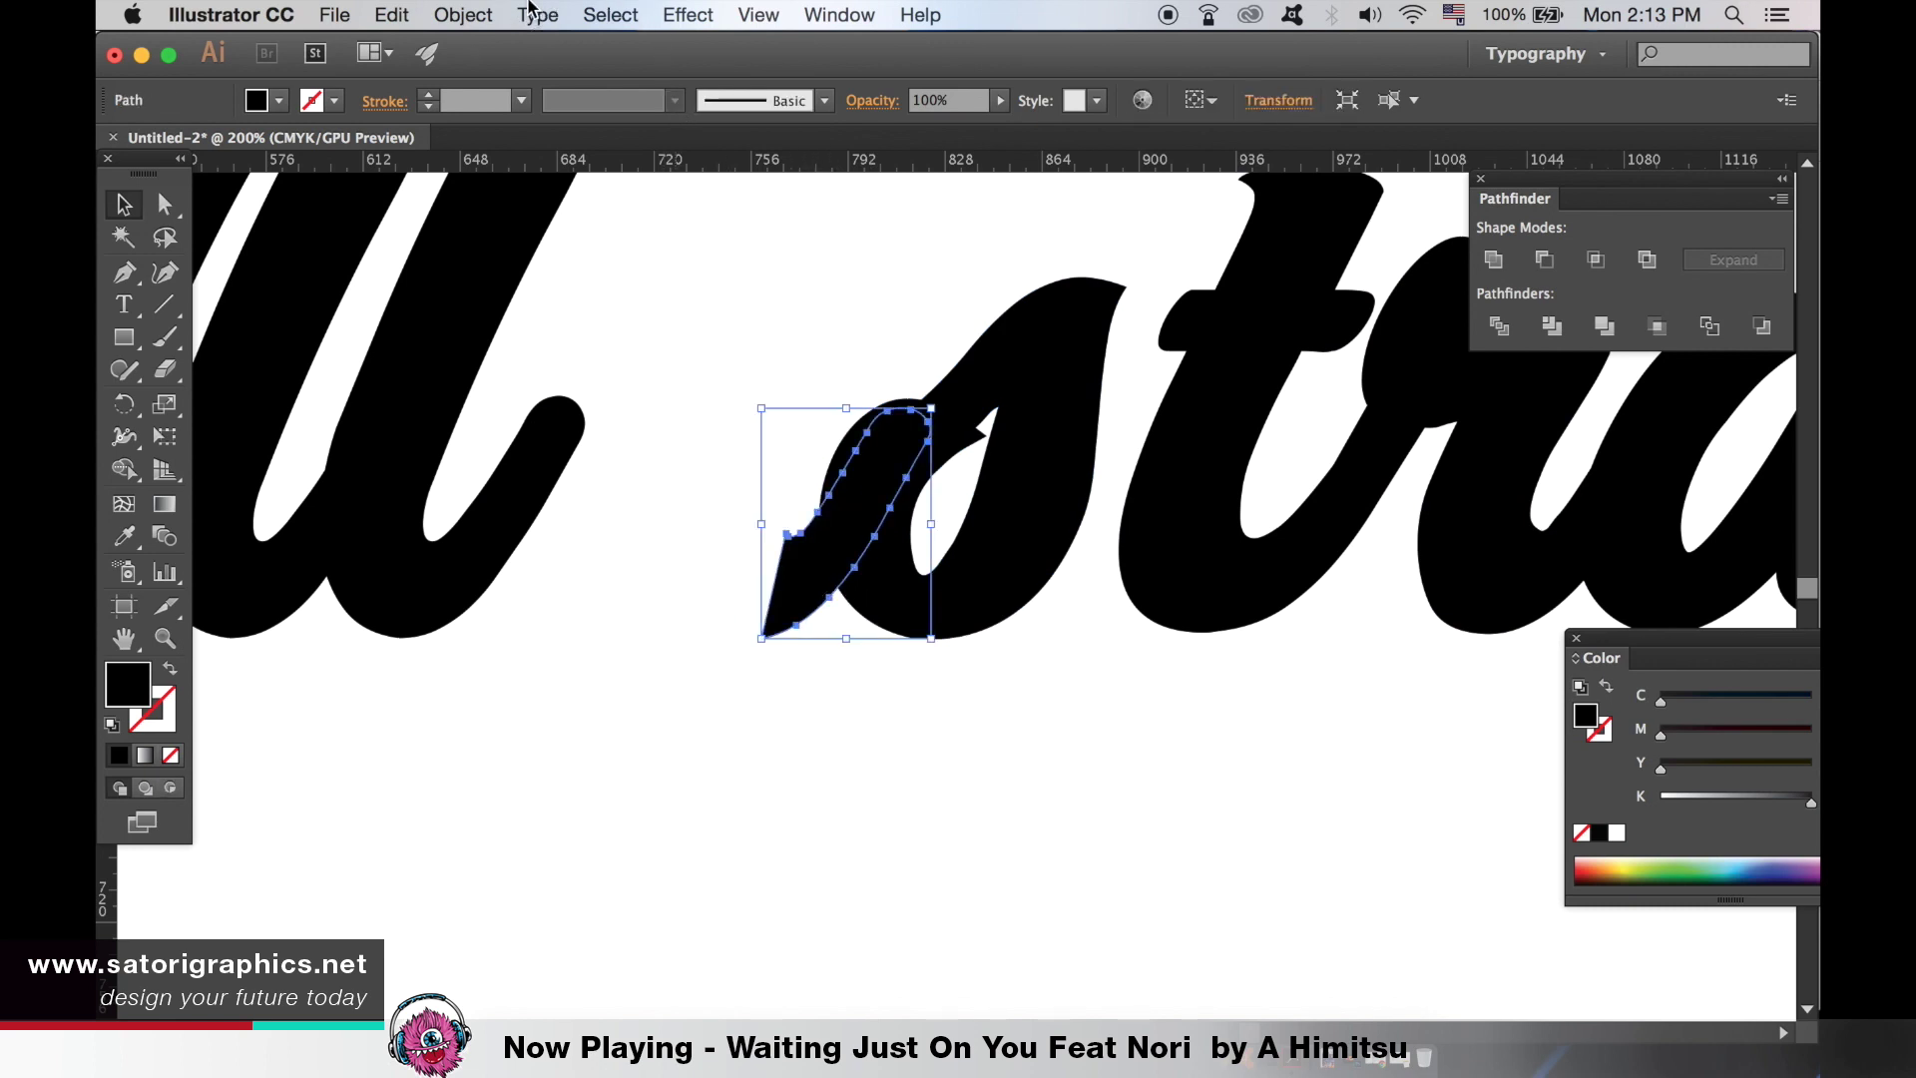
{"action": "left_click", "coordinate": [530, 11]}
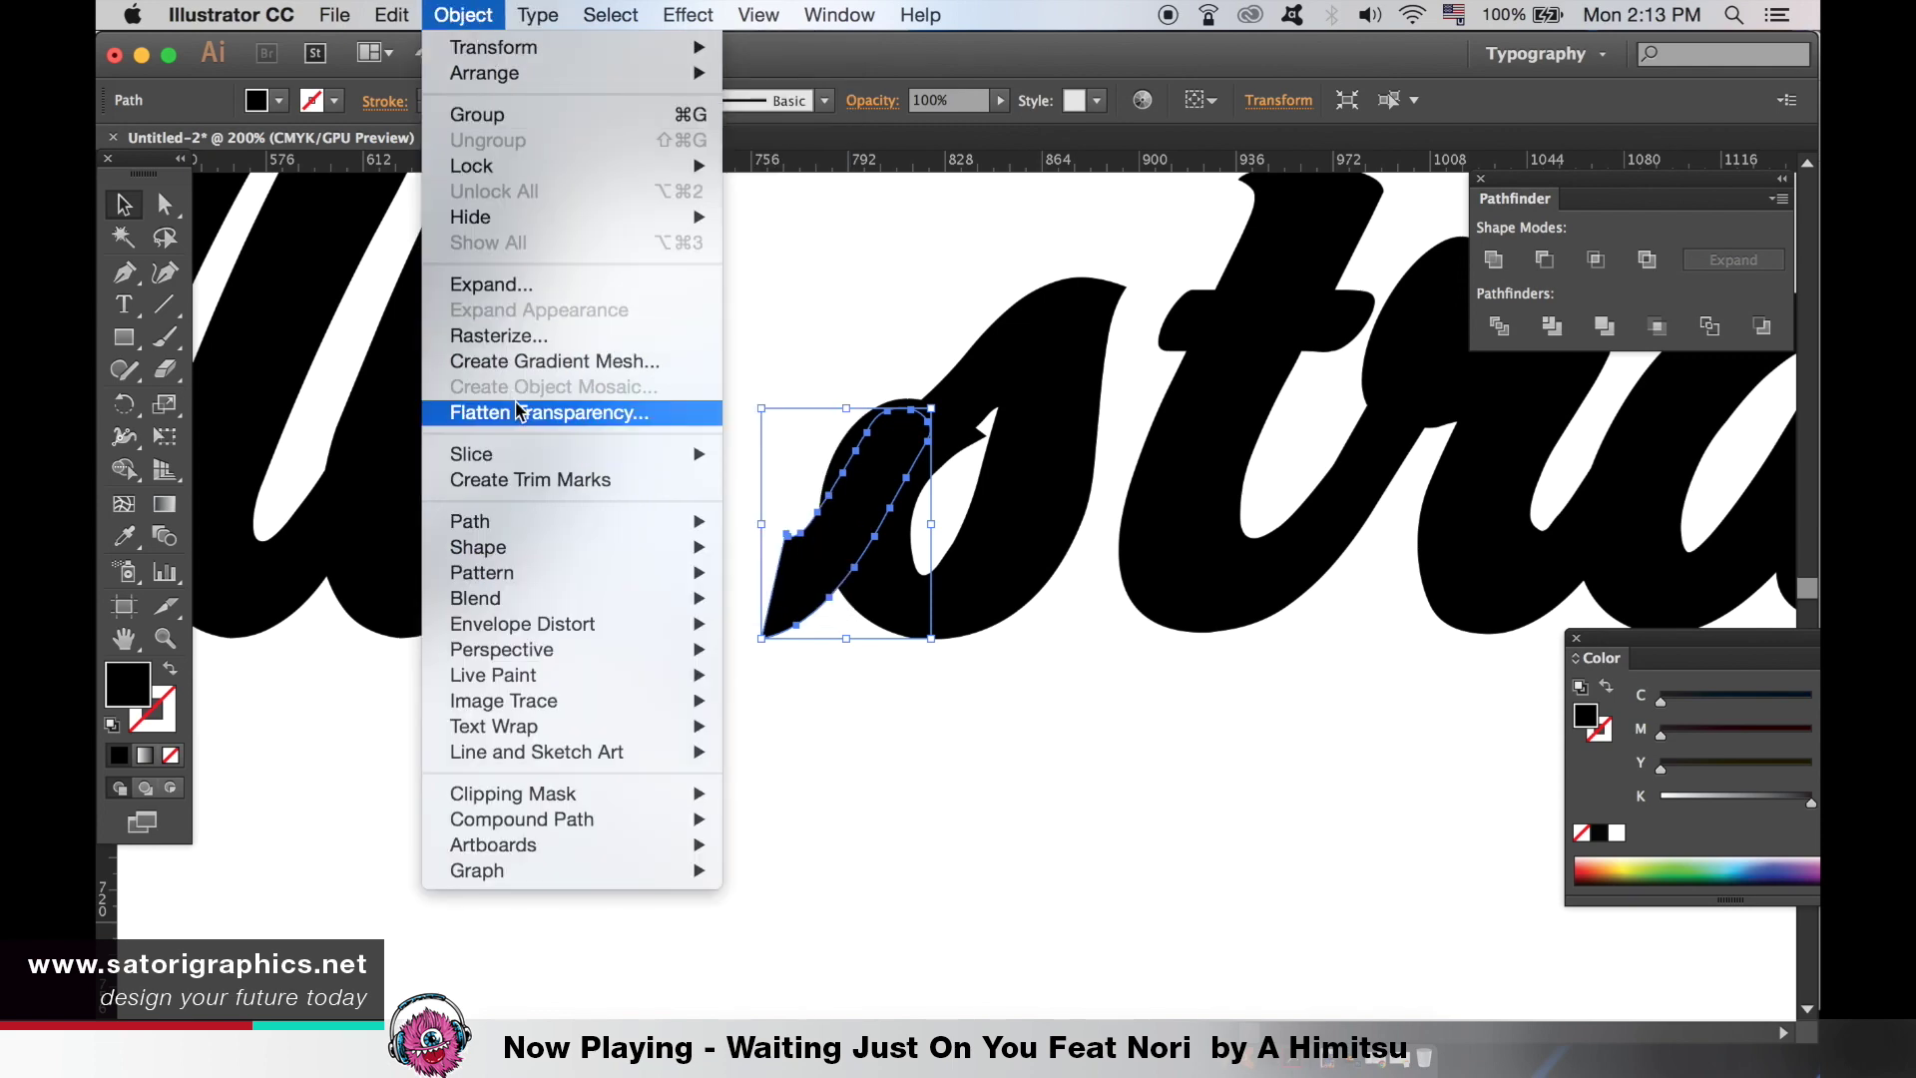
- Open Offset Path with Preview on, try Miter joins, and keep Round joins
{"action": "mouse_move", "coordinate": [526, 524]}
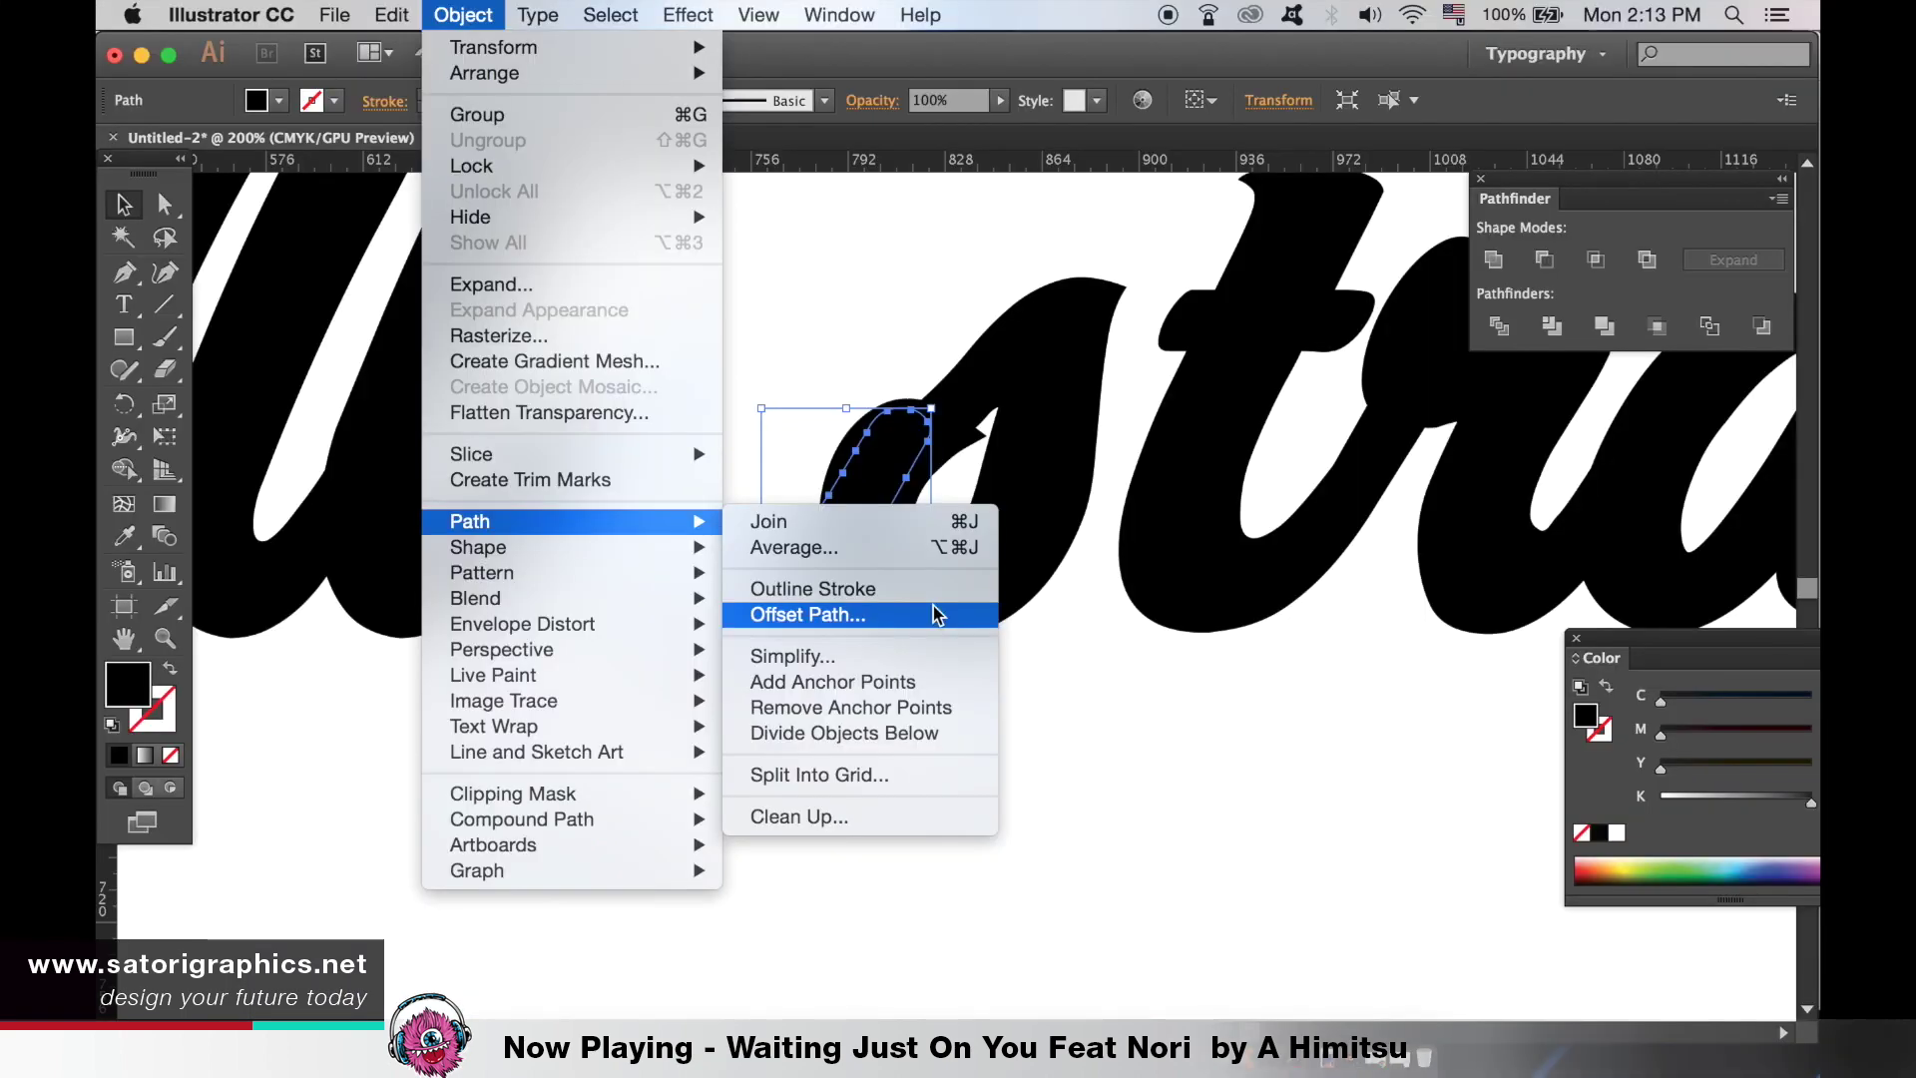
{"action": "left_click", "coordinate": [938, 614]}
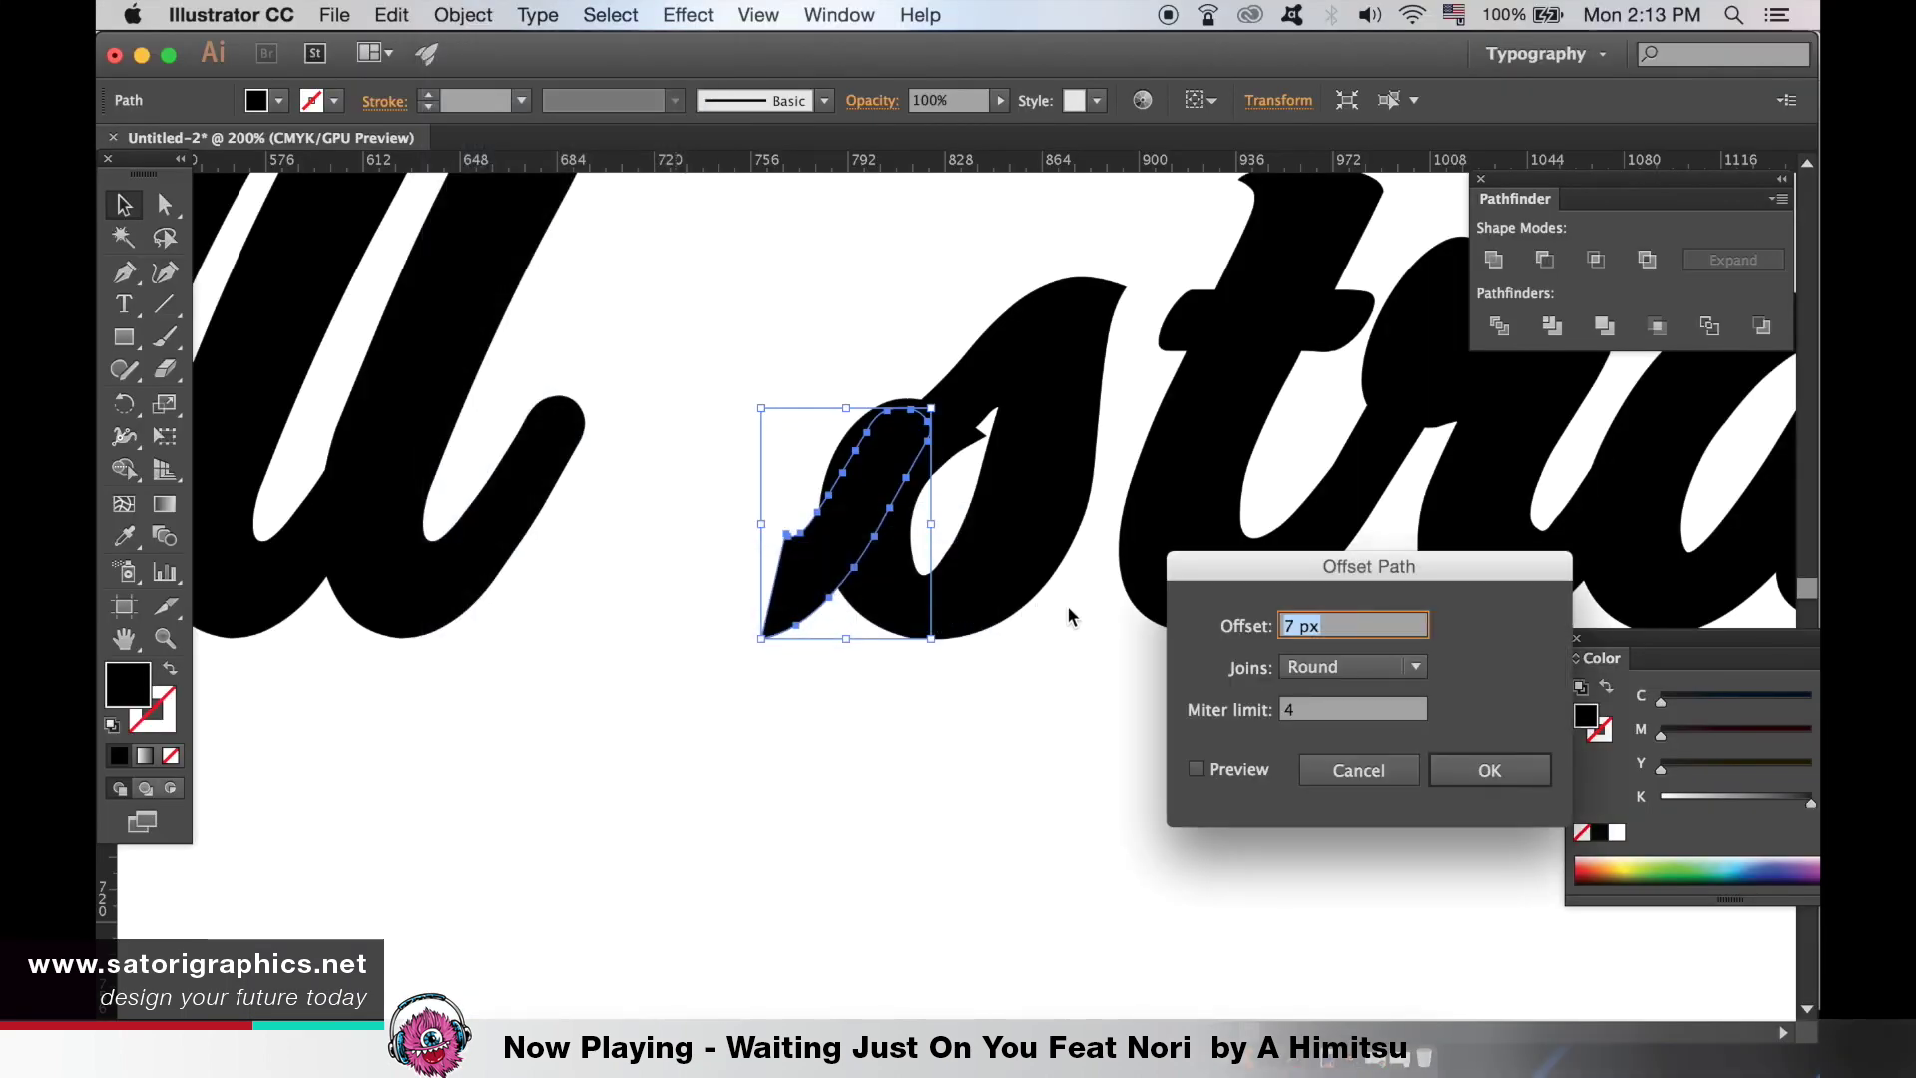
{"action": "left_click", "coordinate": [1238, 771]}
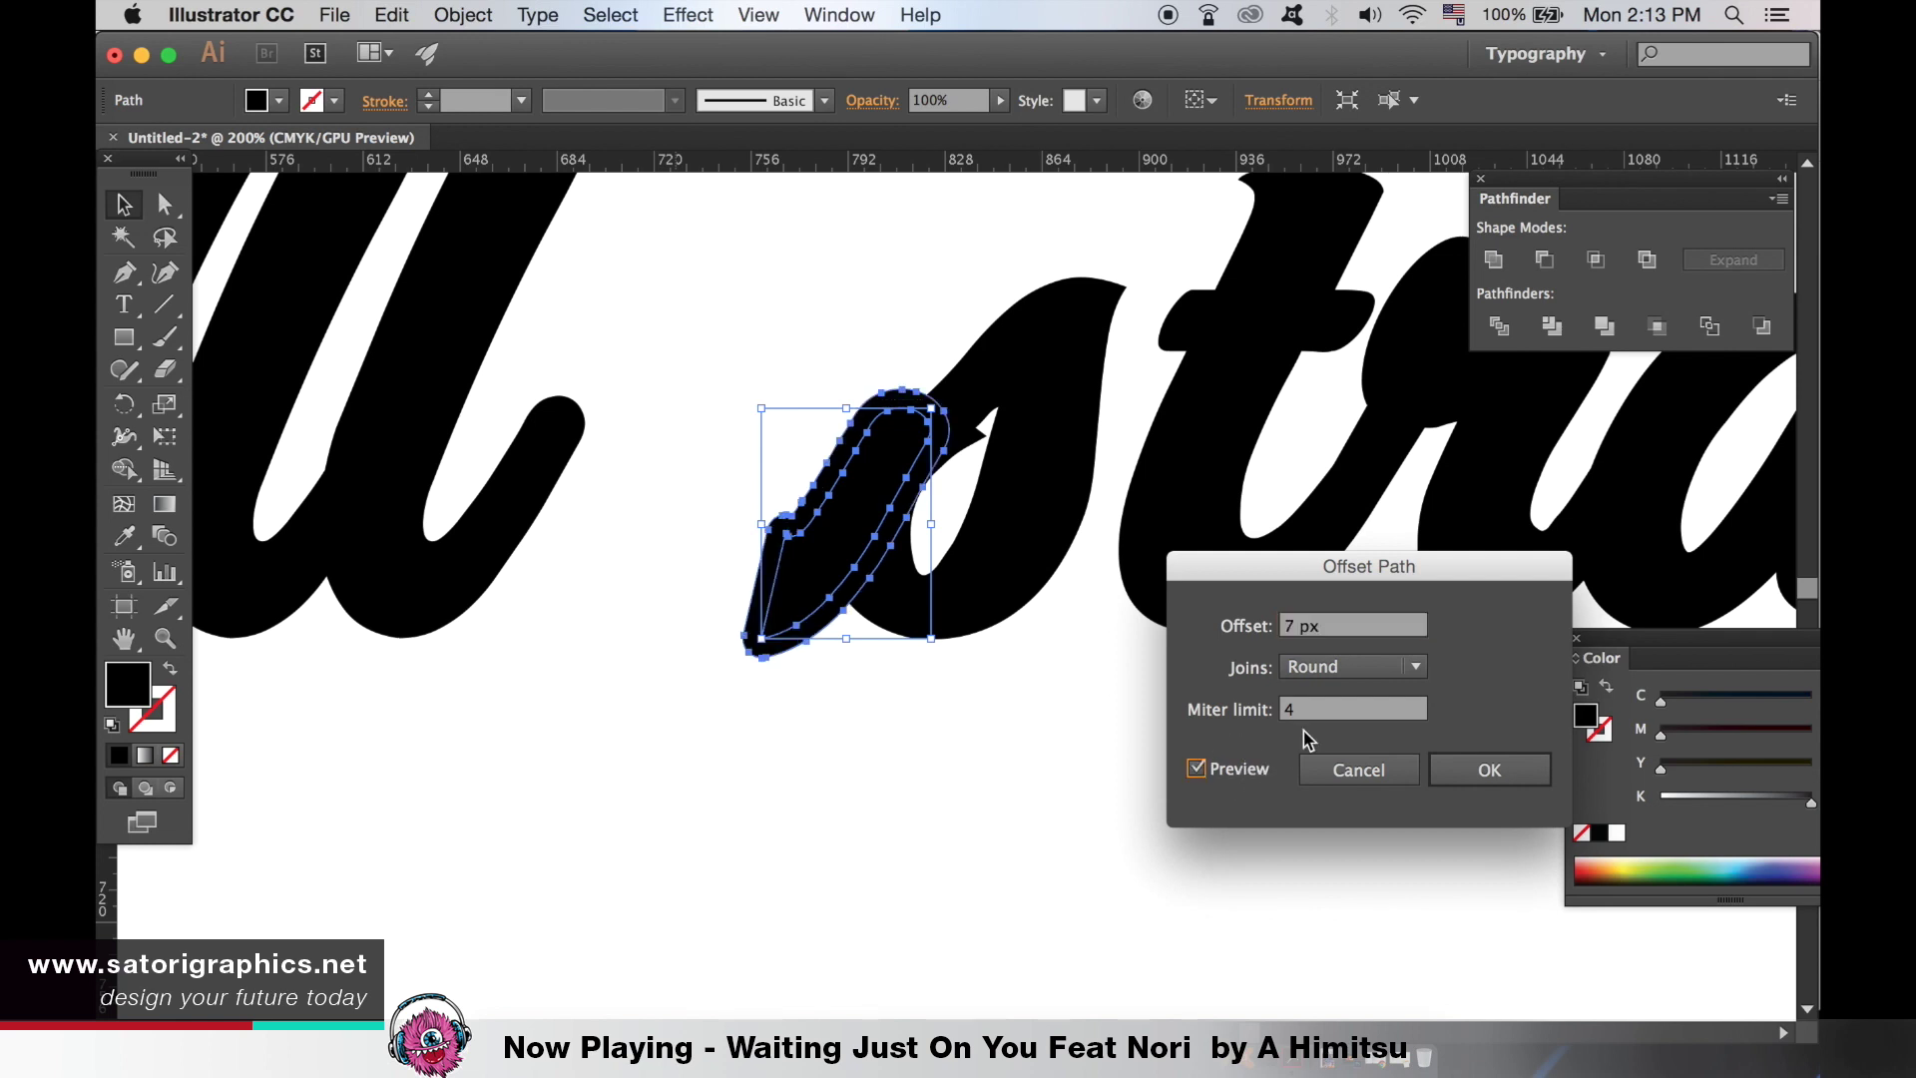
{"action": "left_click", "coordinate": [1370, 688]}
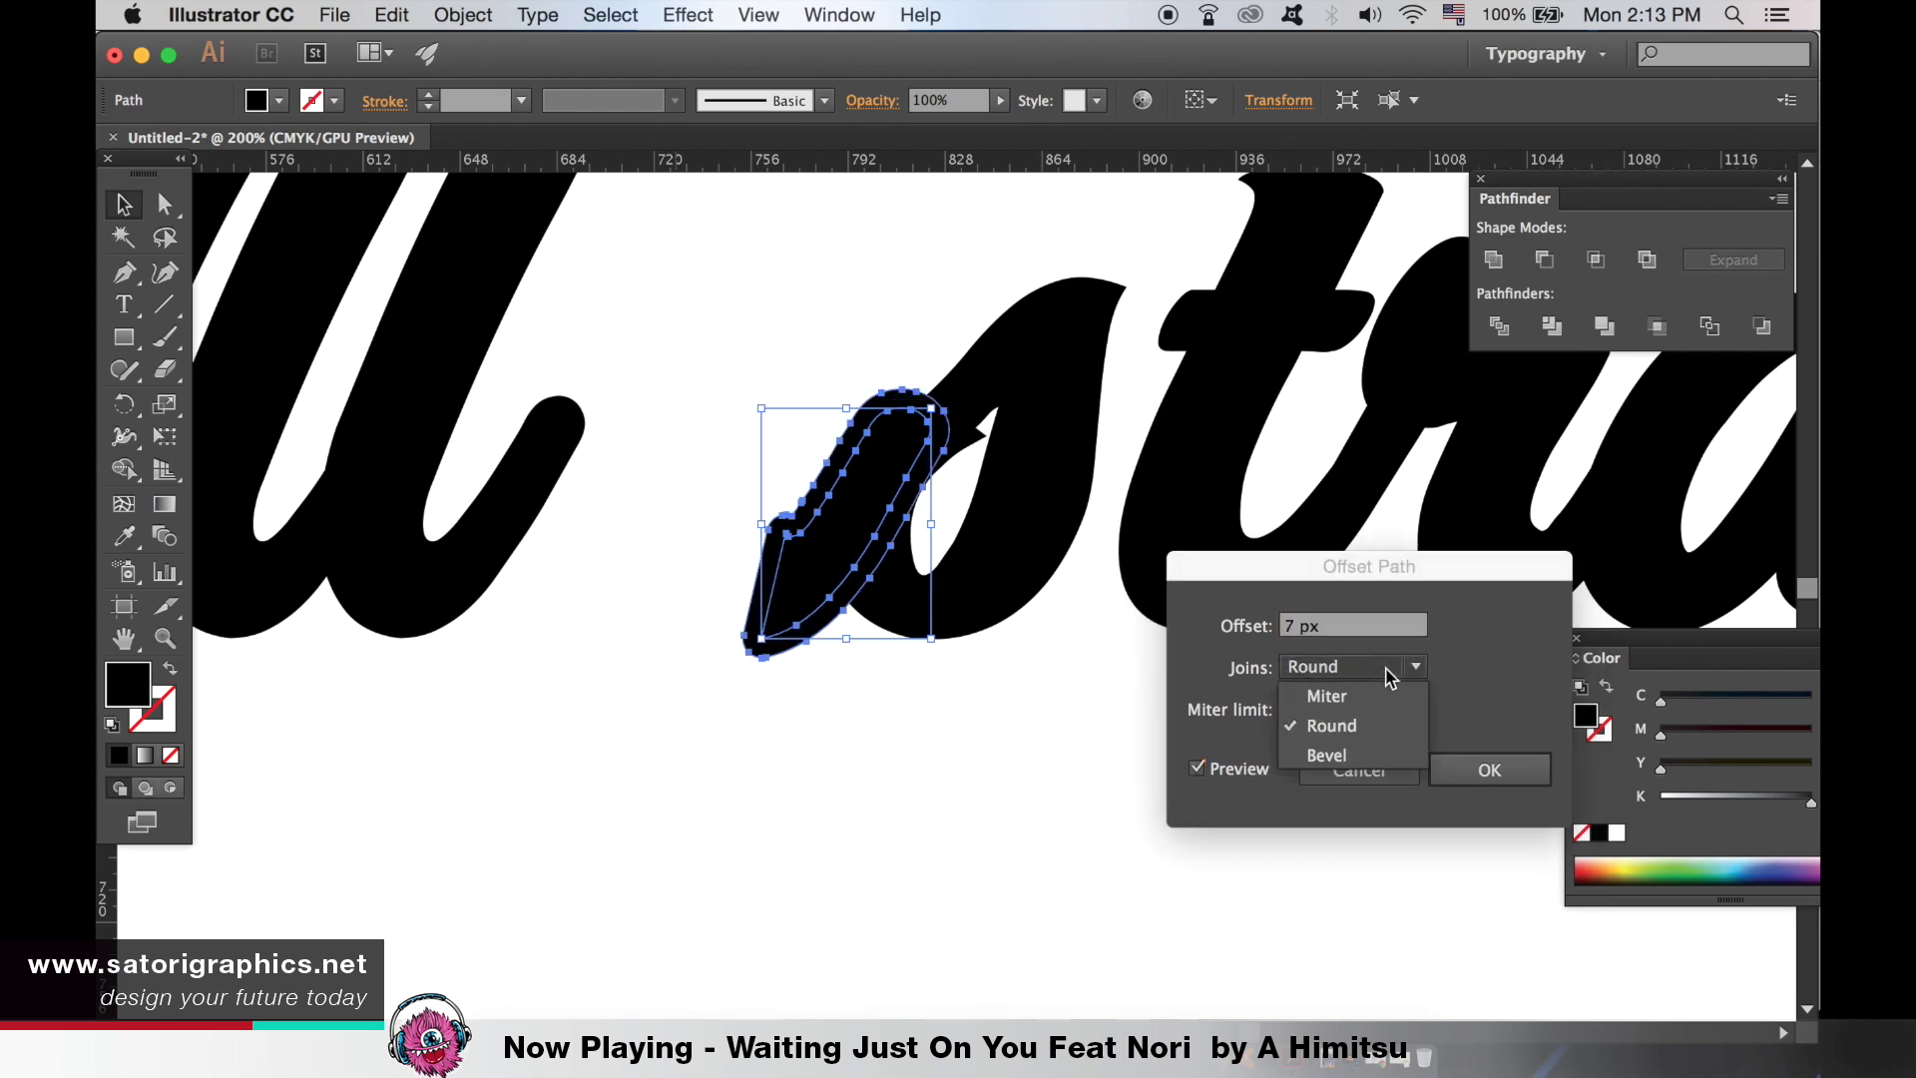
{"action": "left_click", "coordinate": [1369, 721]}
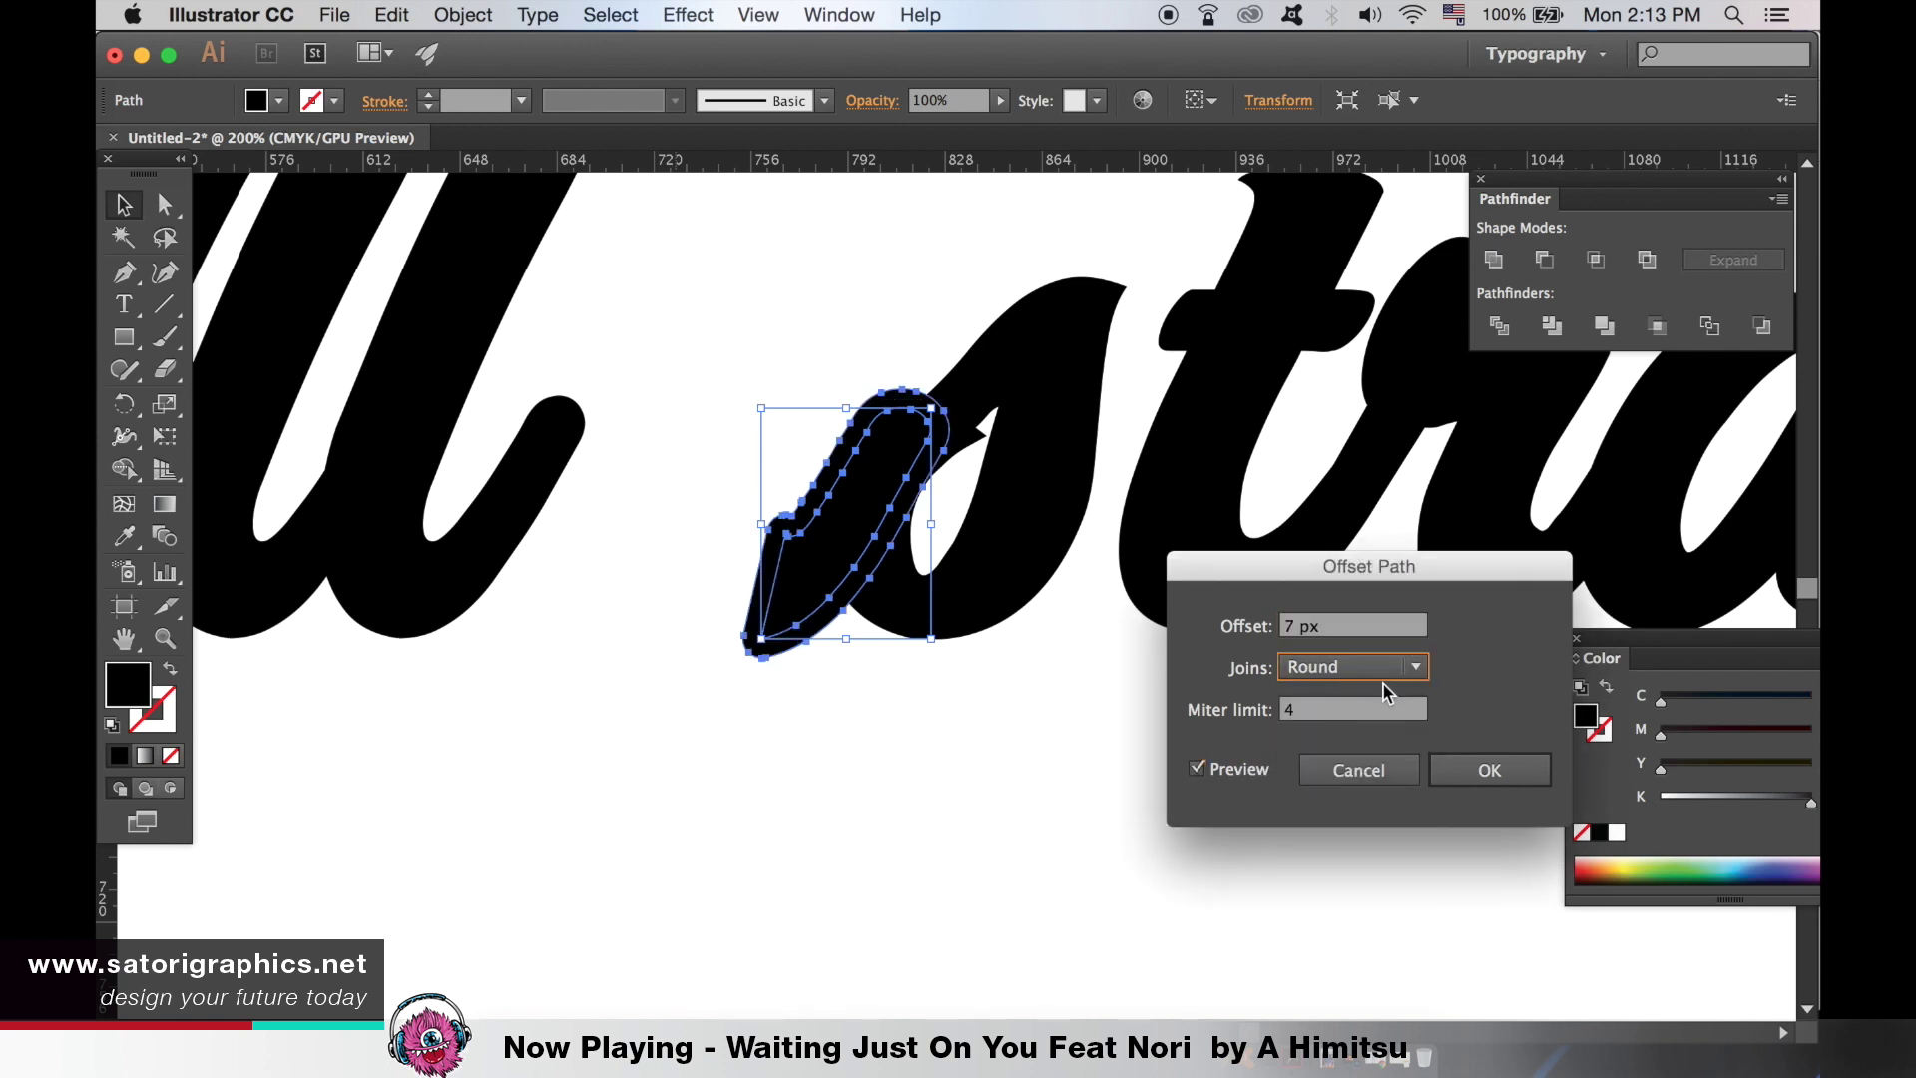
{"action": "left_click", "coordinate": [1390, 674]}
{"action": "left_click", "coordinate": [1364, 699]}
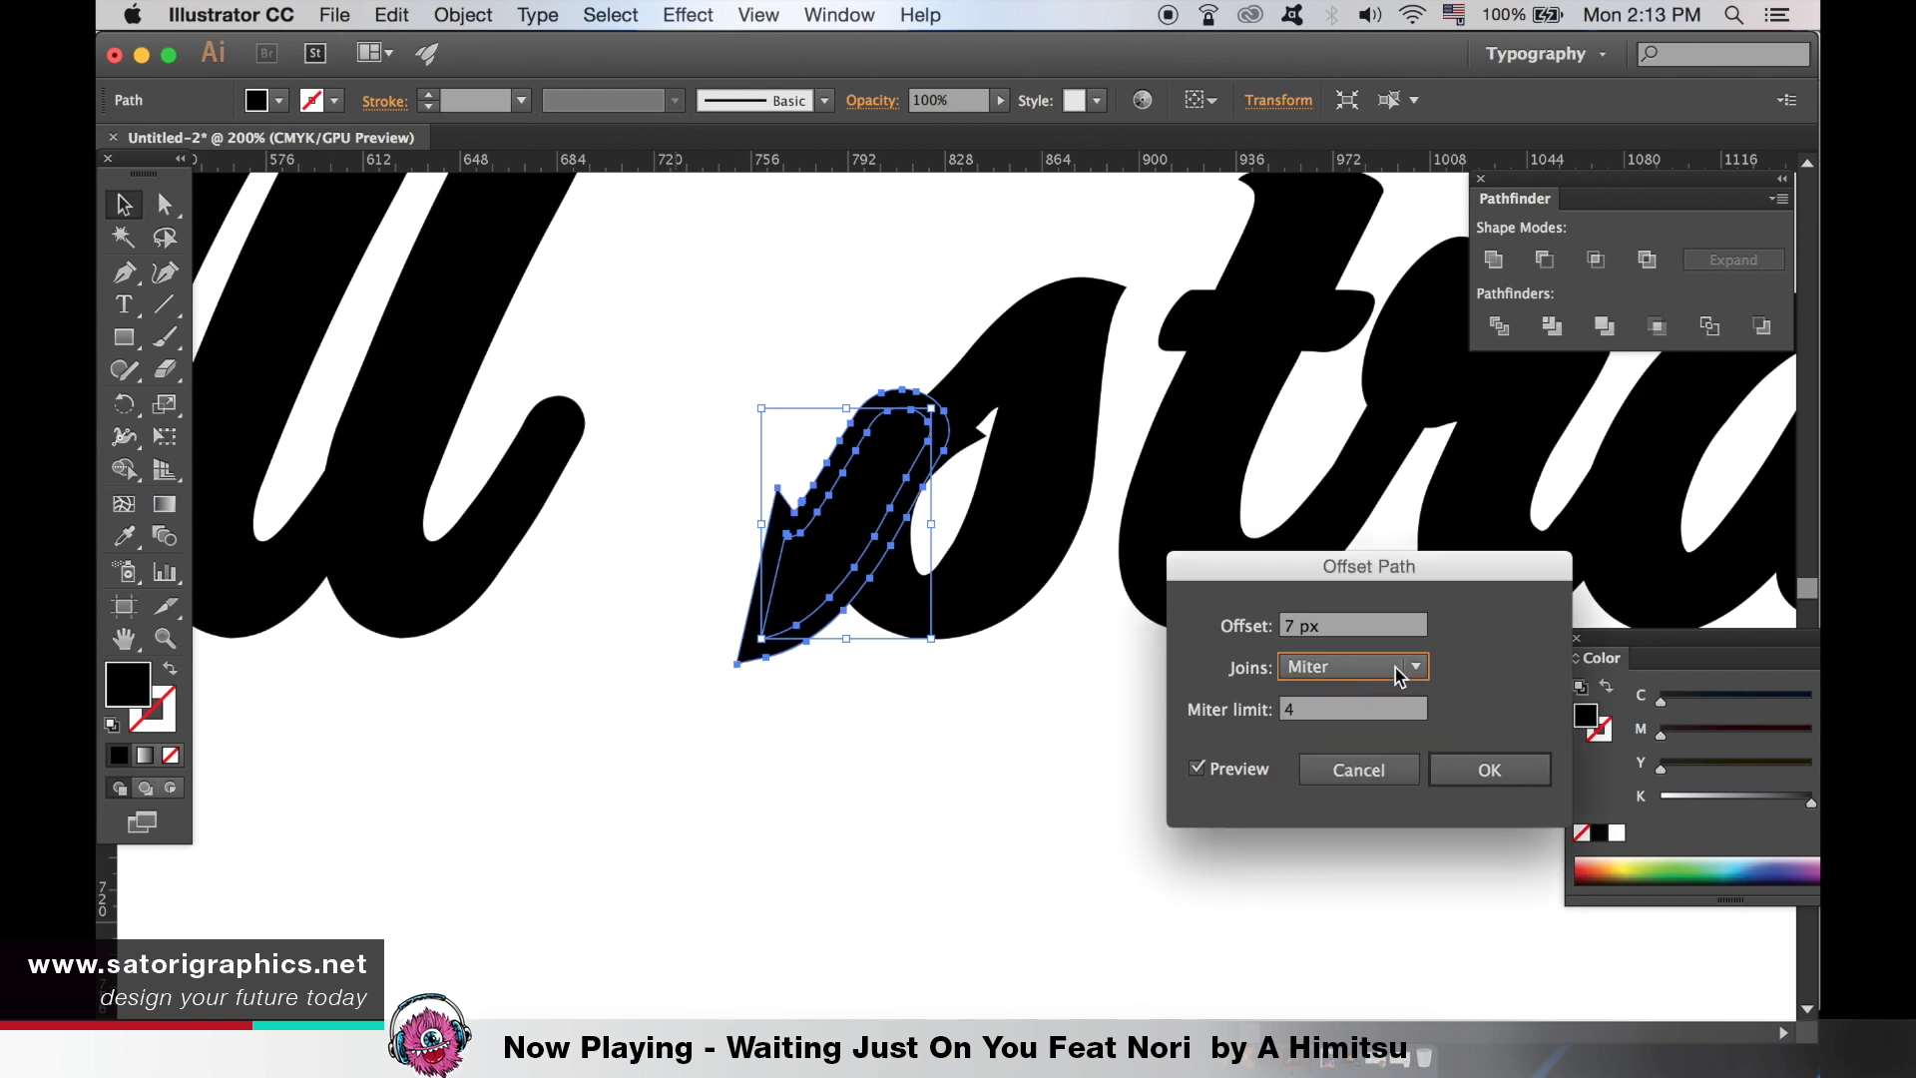
{"action": "left_click", "coordinate": [1395, 676]}
{"action": "left_click", "coordinate": [1383, 721]}
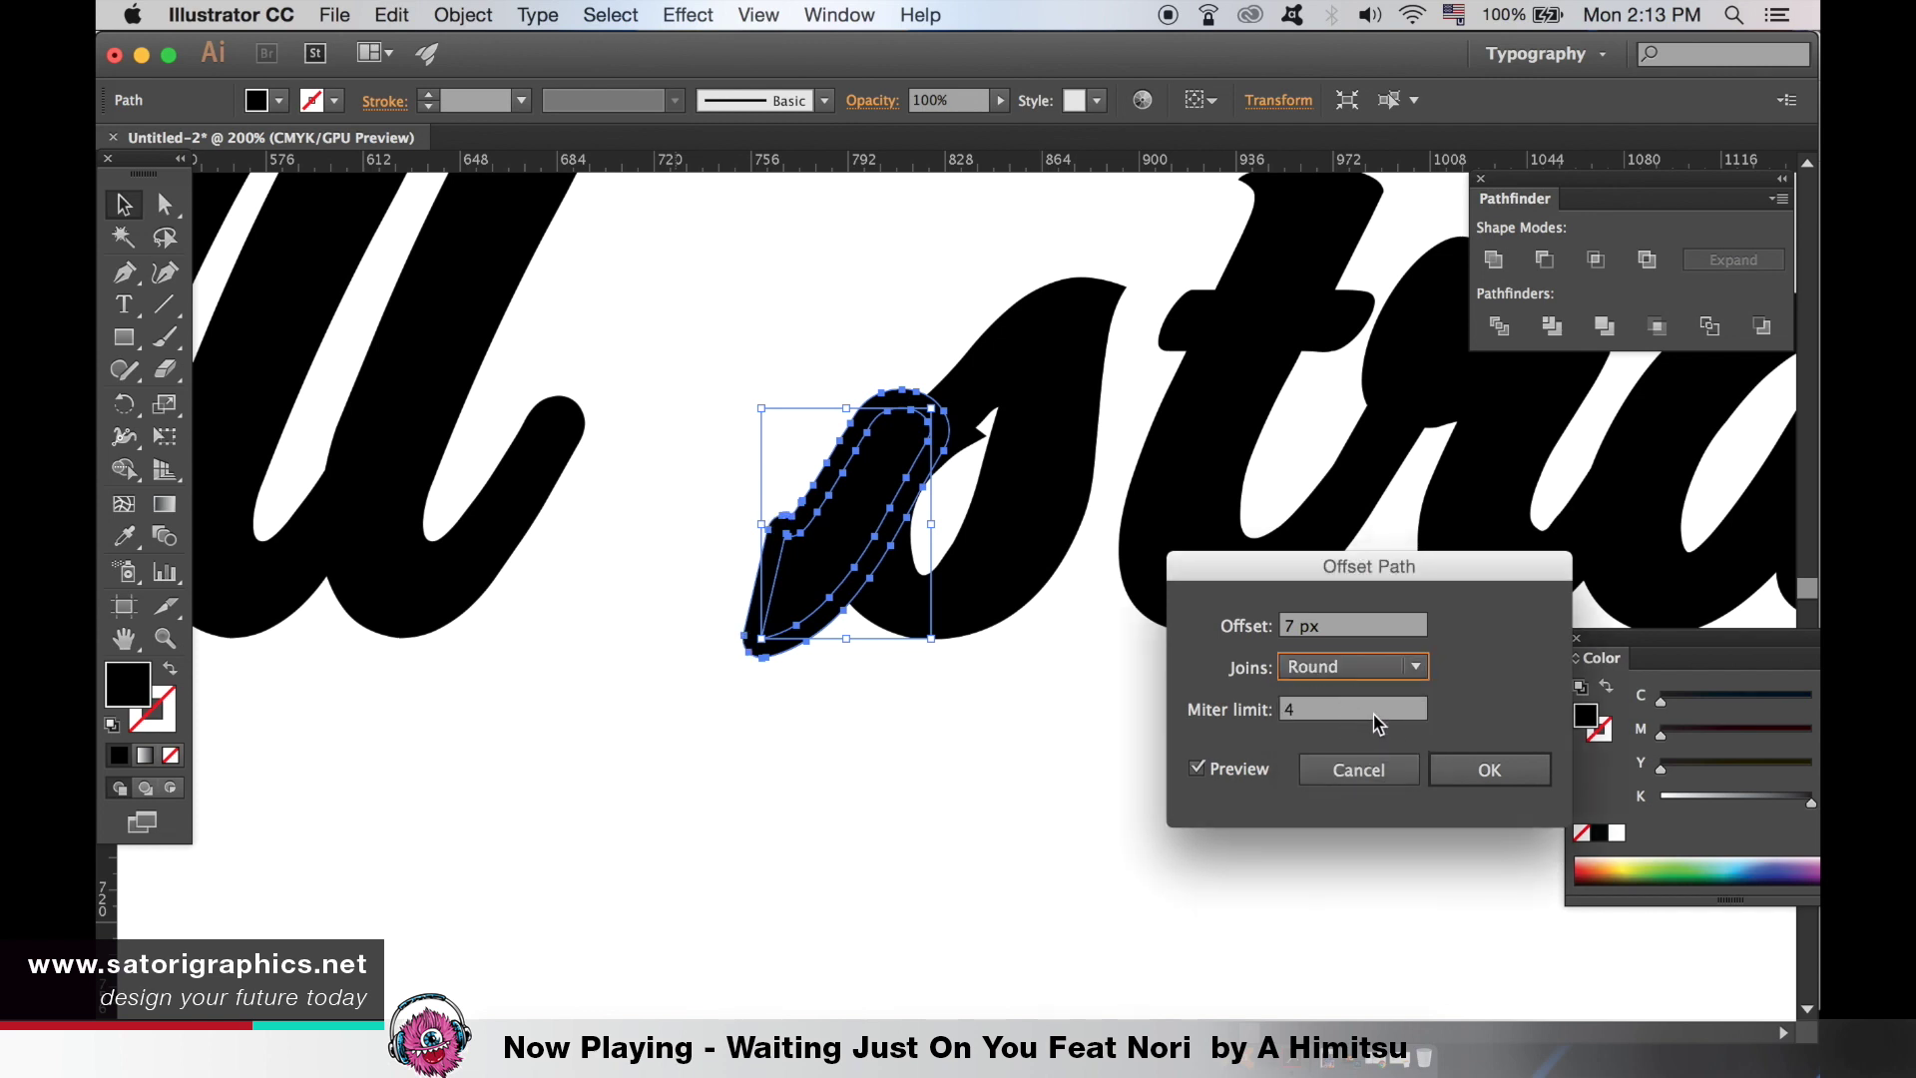
- Set the offset to 5 px, apply it, and deselect
{"action": "left_click", "coordinate": [1350, 622]}
{"action": "type", "text": "5"}
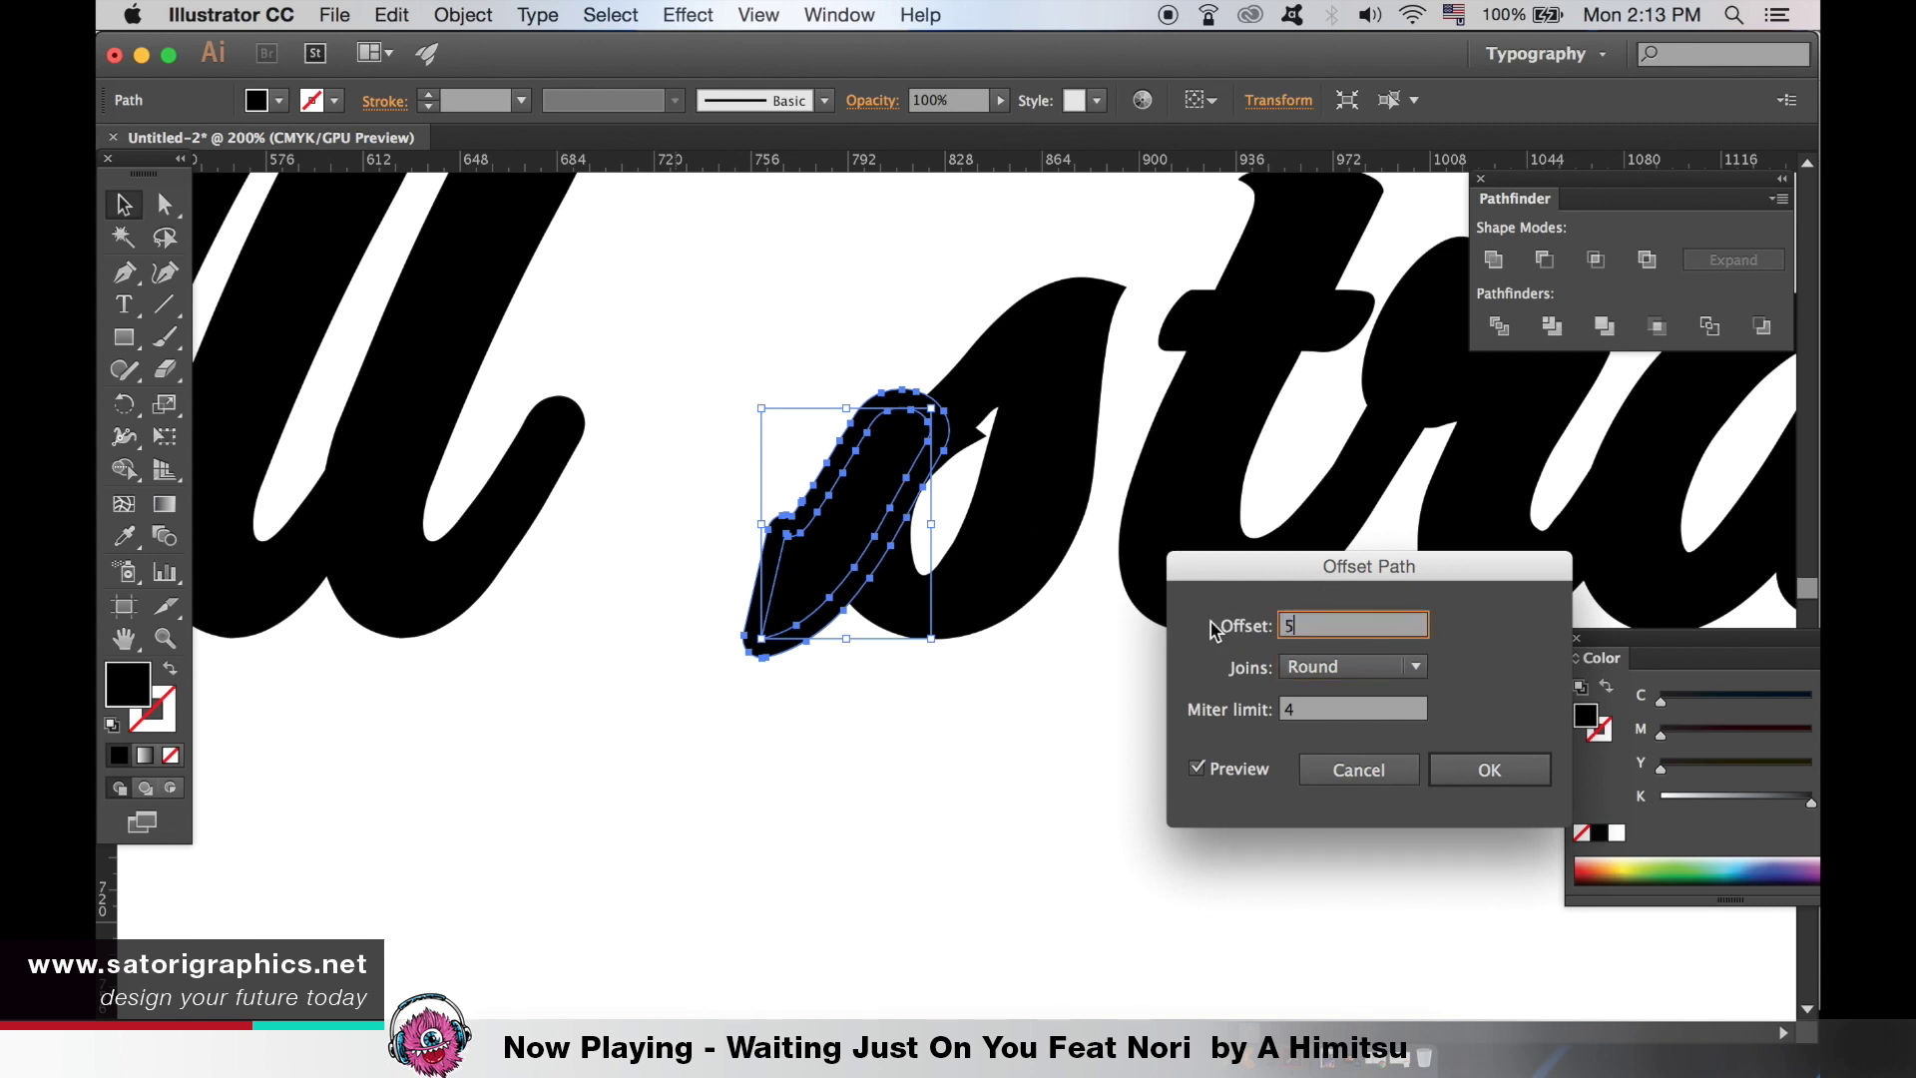
{"action": "left_click", "coordinate": [1227, 773]}
{"action": "left_click", "coordinate": [1230, 778]}
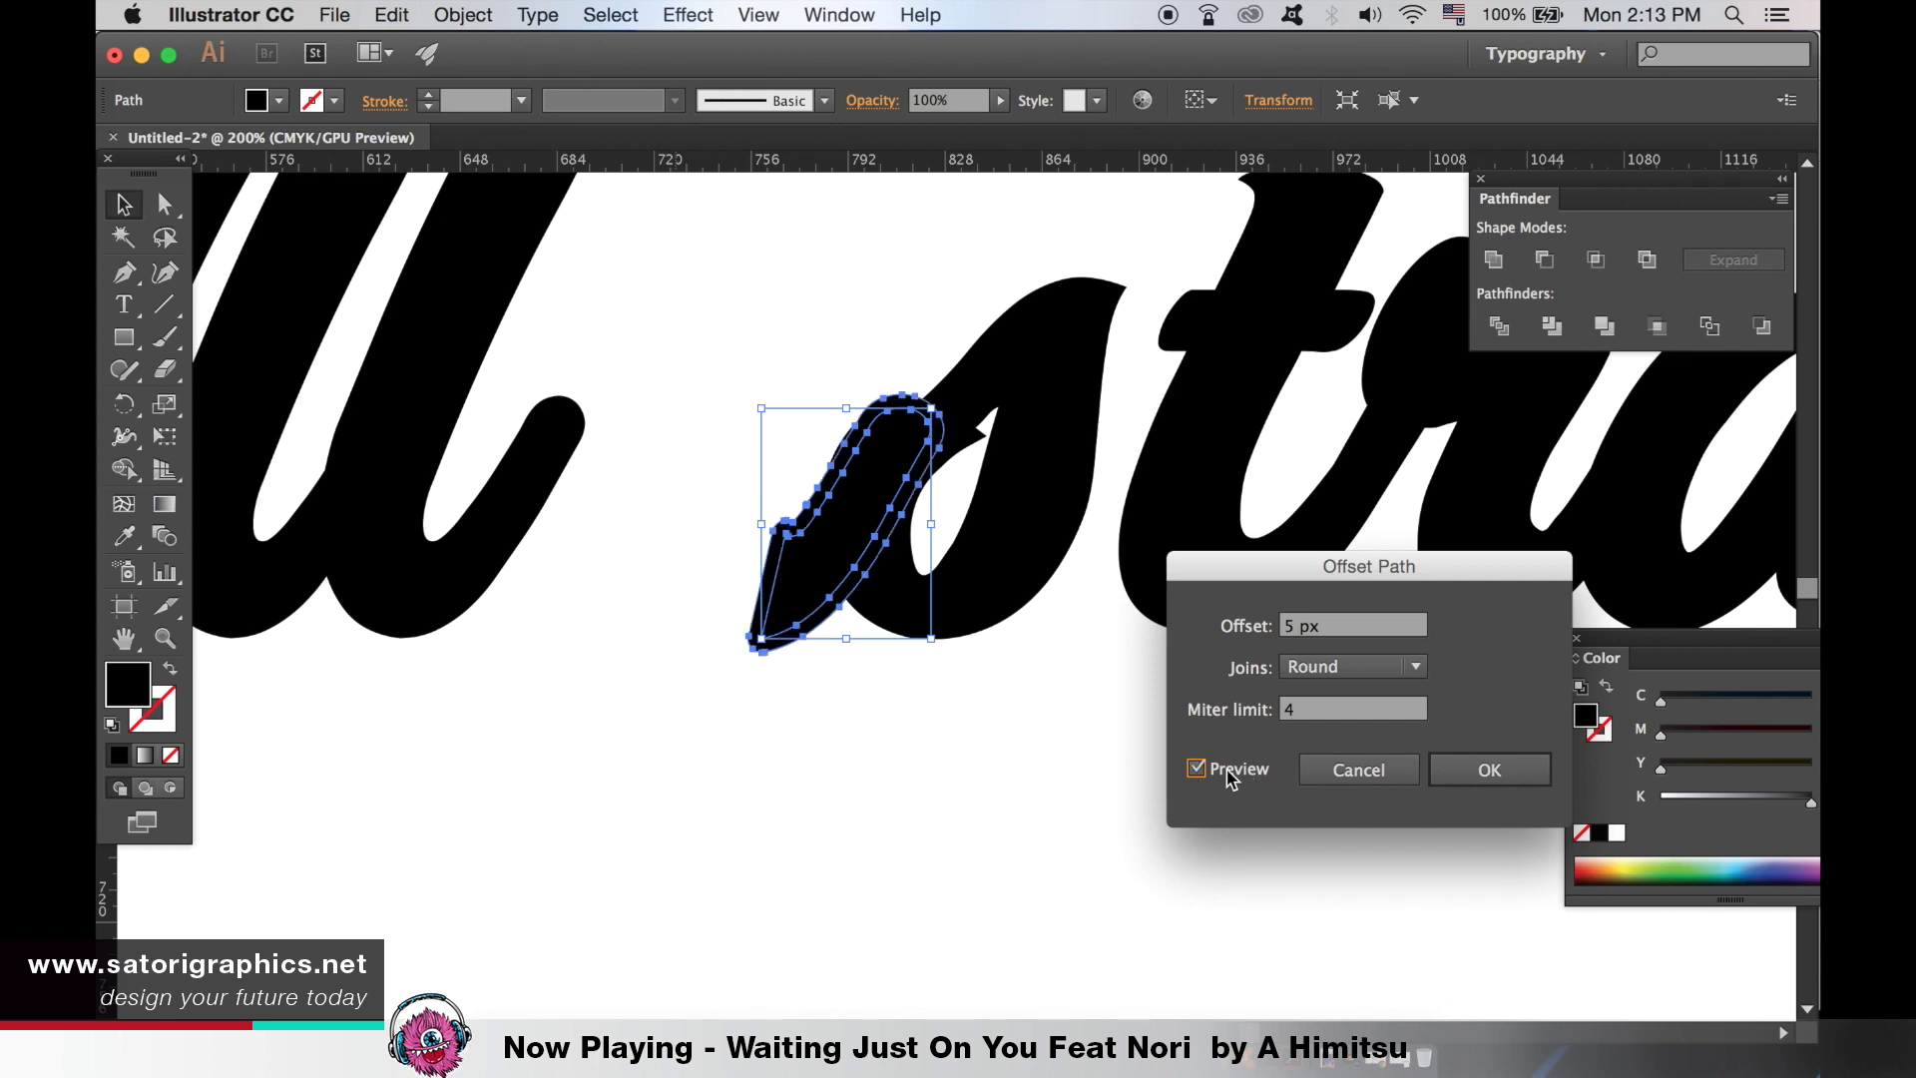
{"action": "left_click", "coordinate": [1460, 782]}
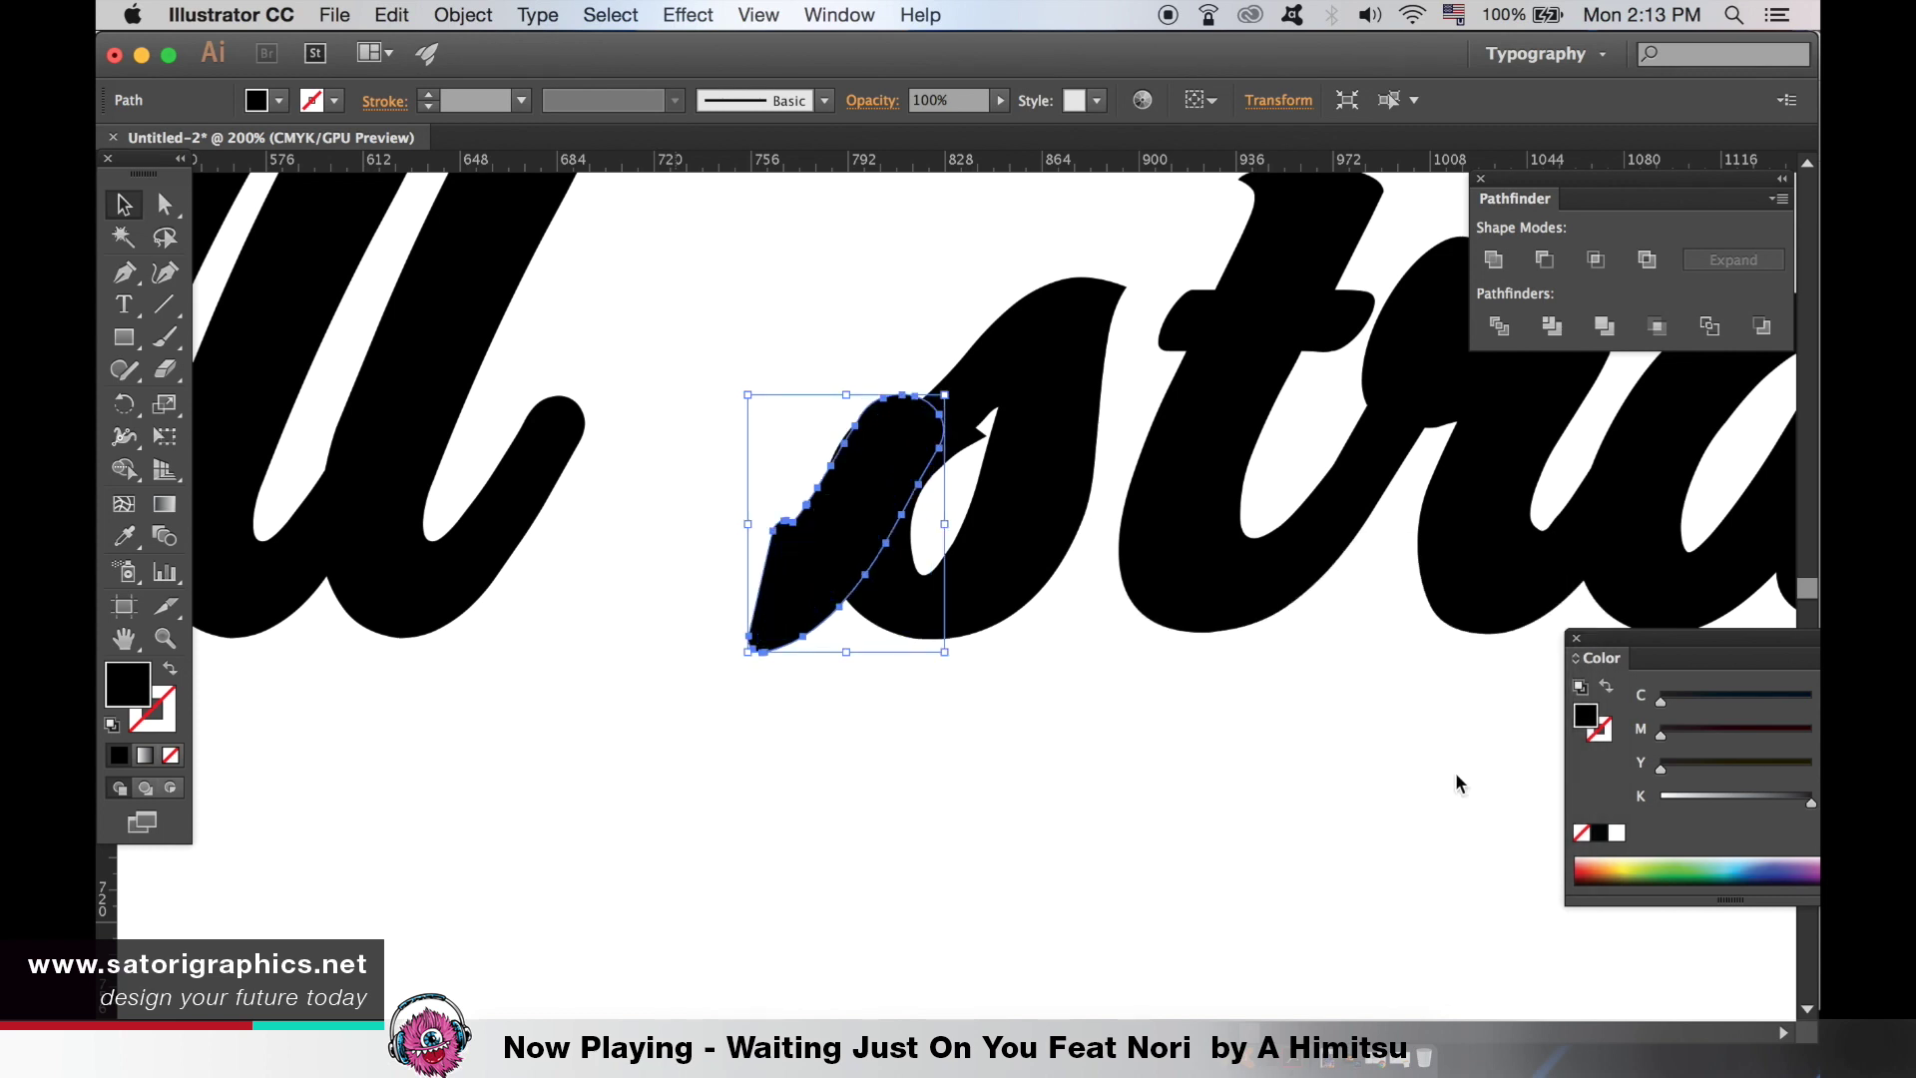
{"action": "left_click", "coordinate": [721, 804]}
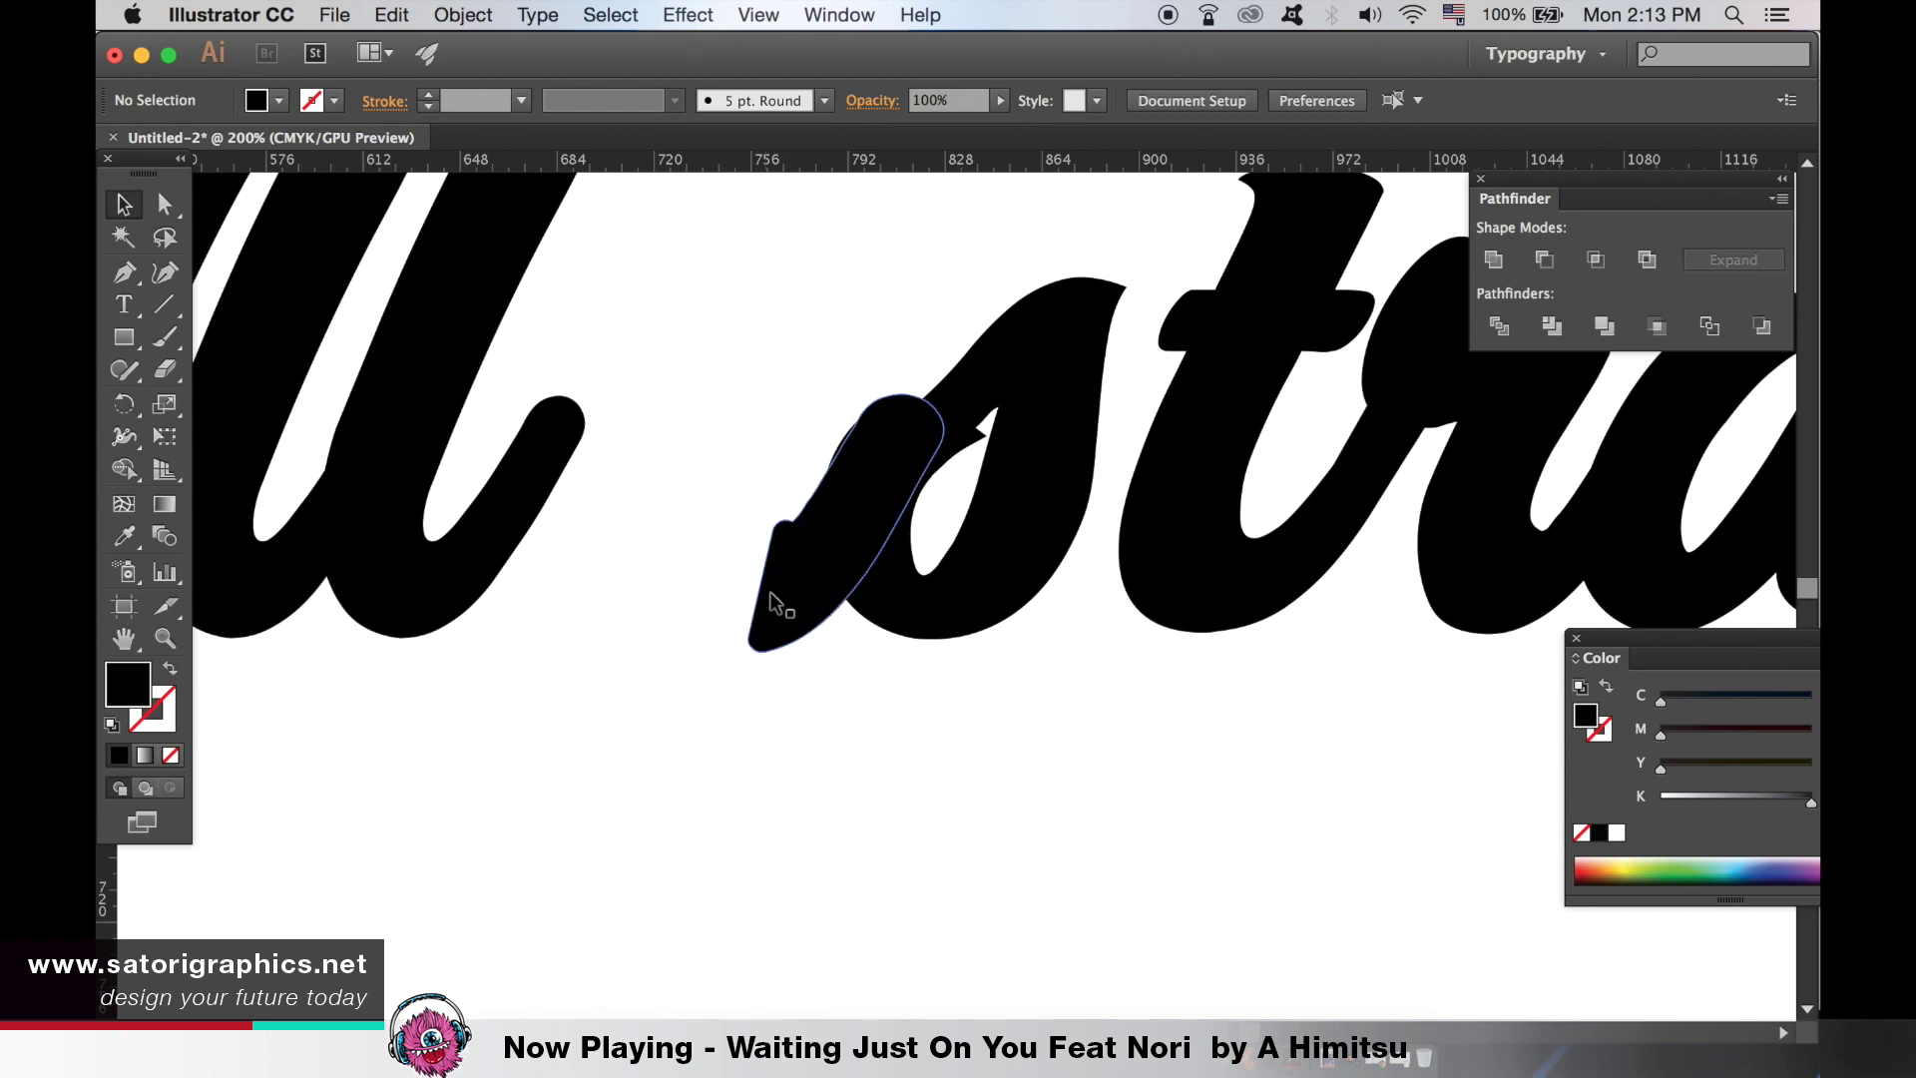
- Unite the inner trimmed piece and its offset outline into one shape
{"action": "left_click", "coordinate": [770, 599]}
{"action": "left_click_drag", "start_coordinate": [710, 584], "coordinate": [786, 638]}
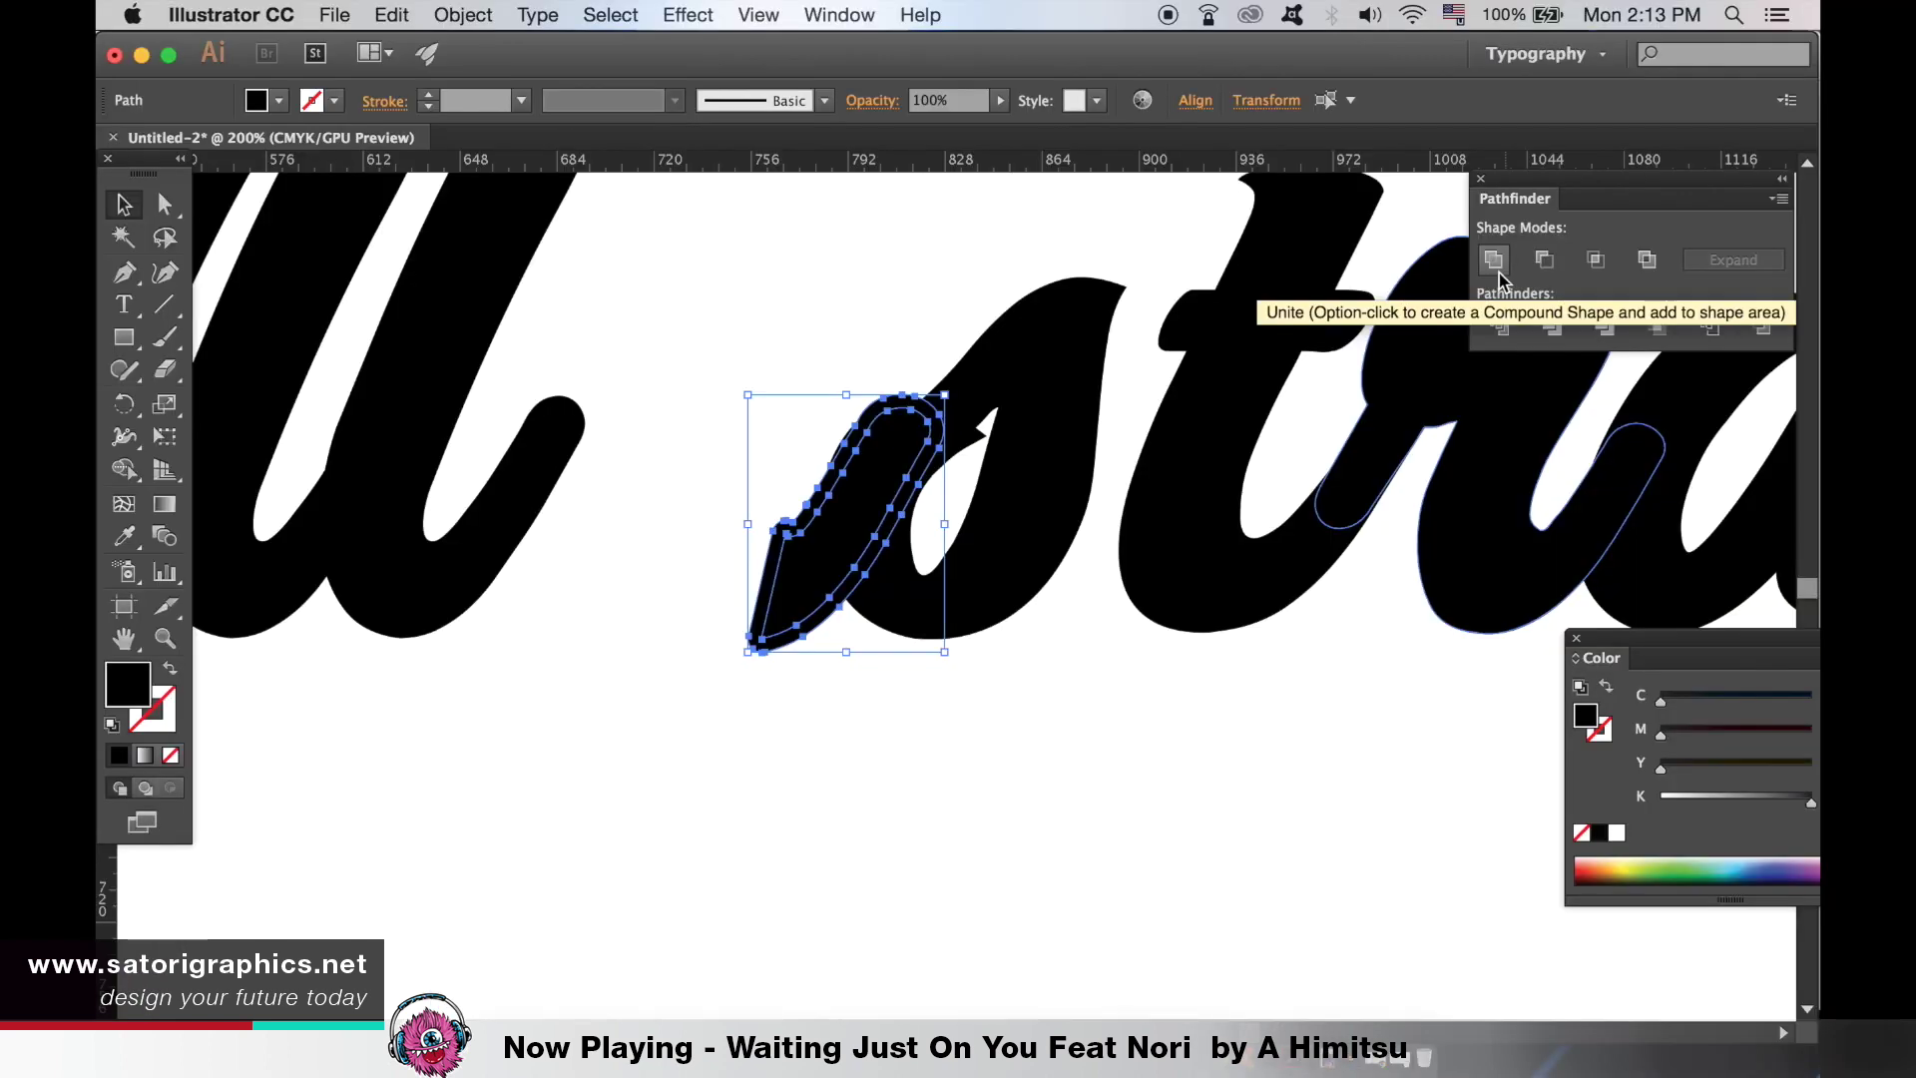
{"action": "left_click", "coordinate": [1499, 271]}
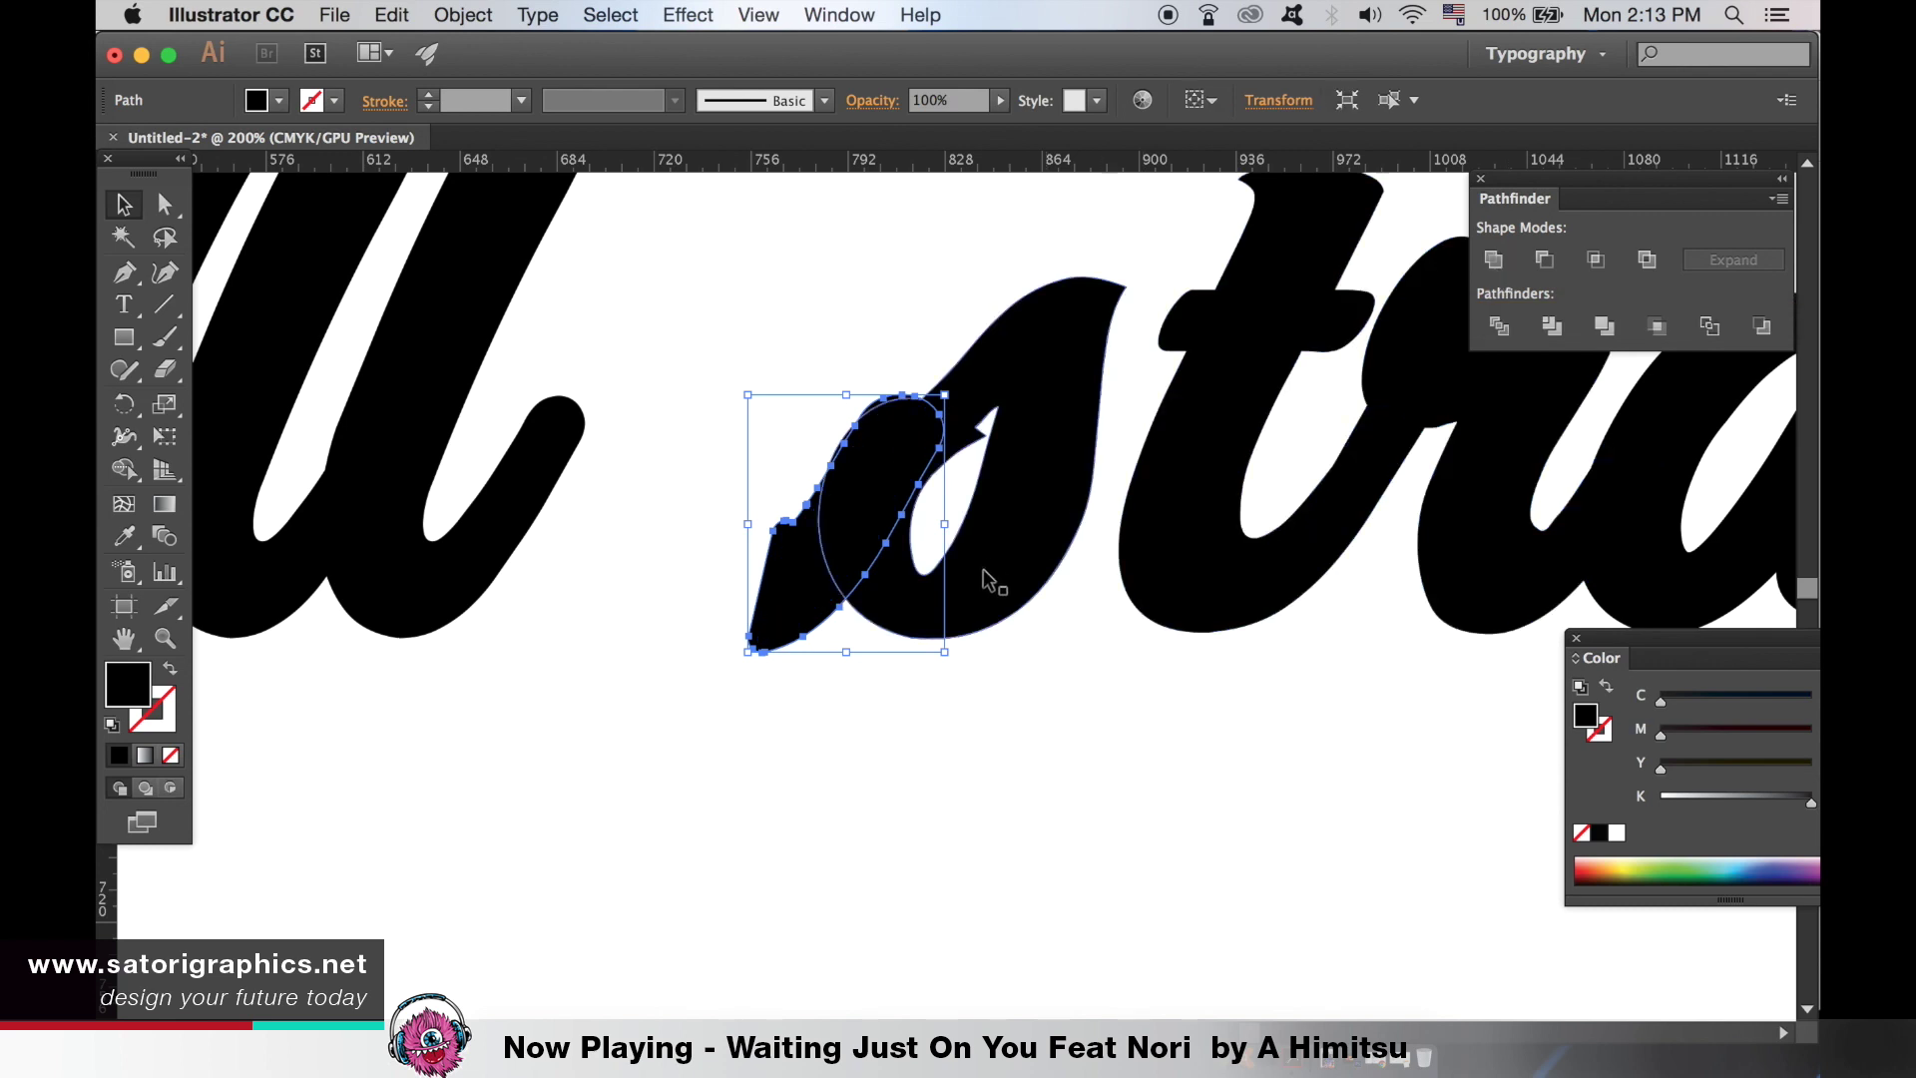
{"action": "left_click", "coordinate": [884, 740]}
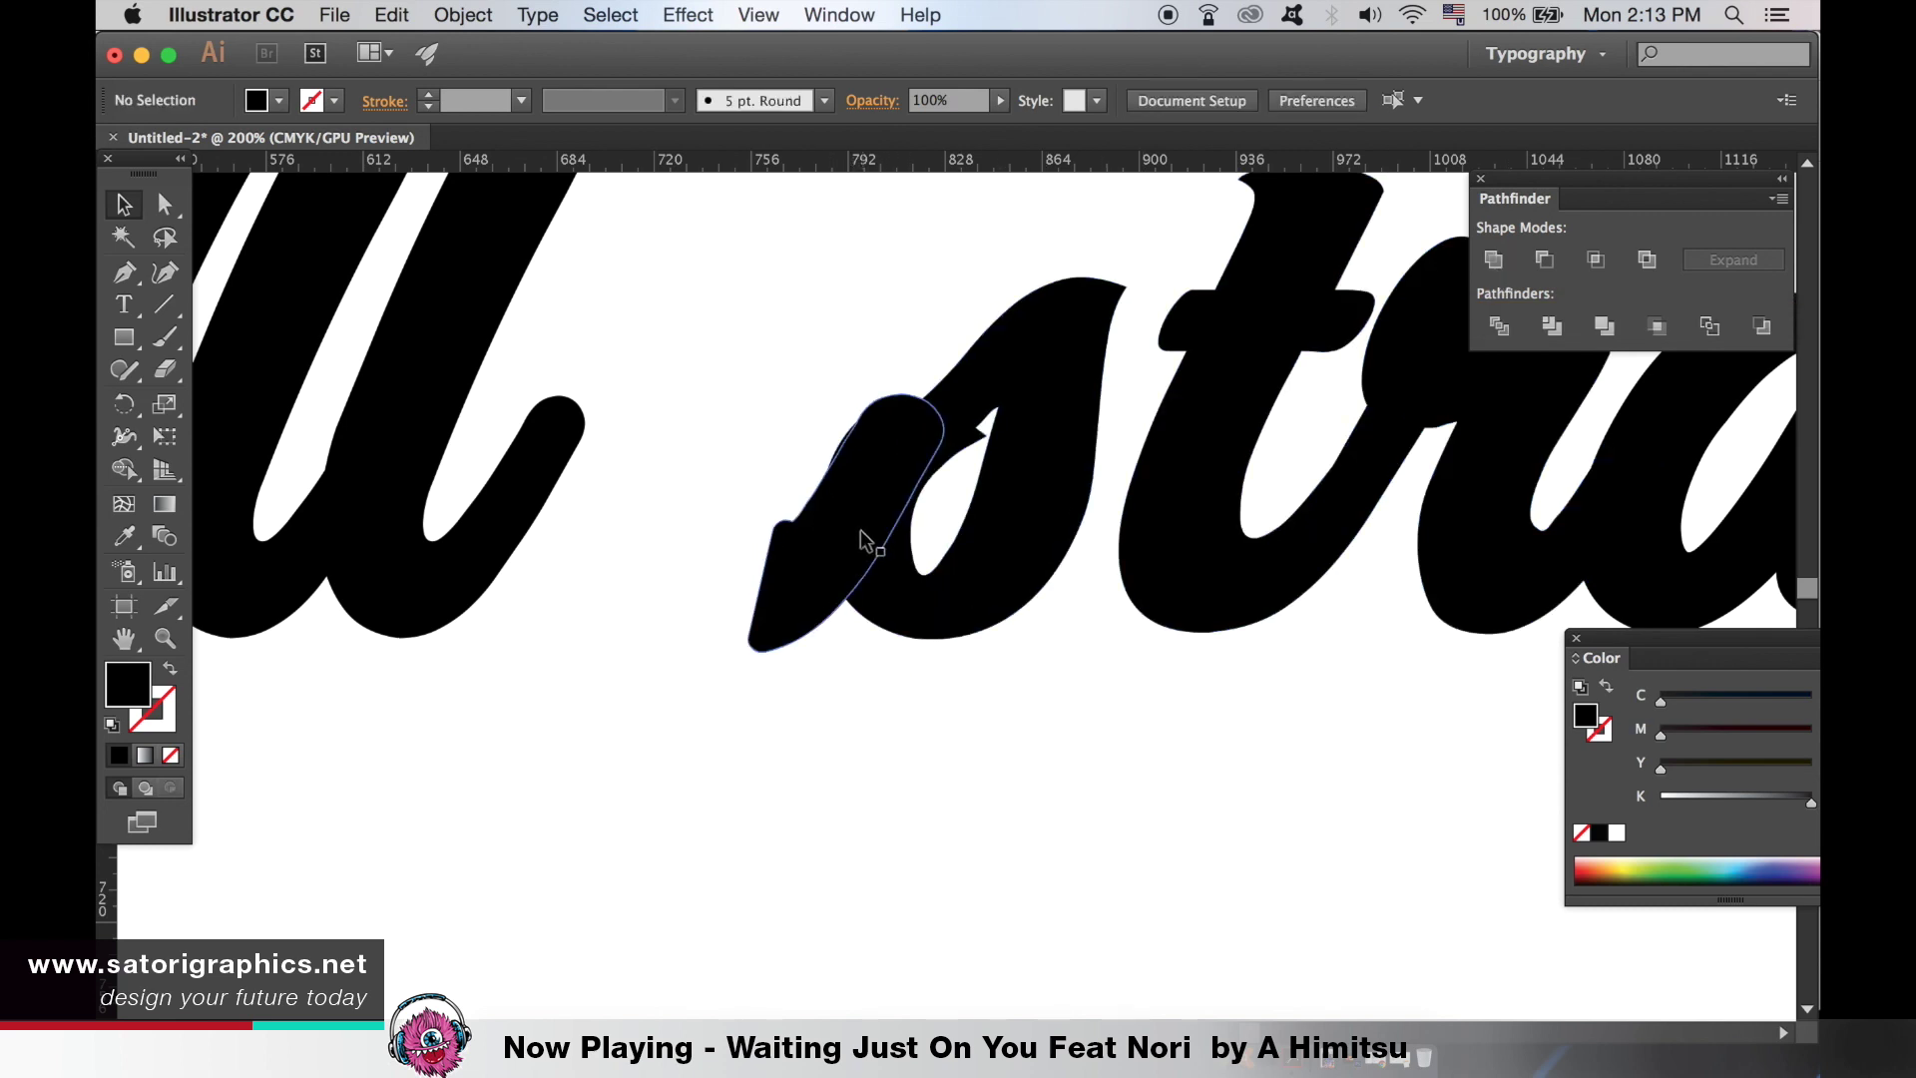
- Subtract the cutter shape from the letter s with Minus Front
{"action": "left_click", "coordinate": [832, 560]}
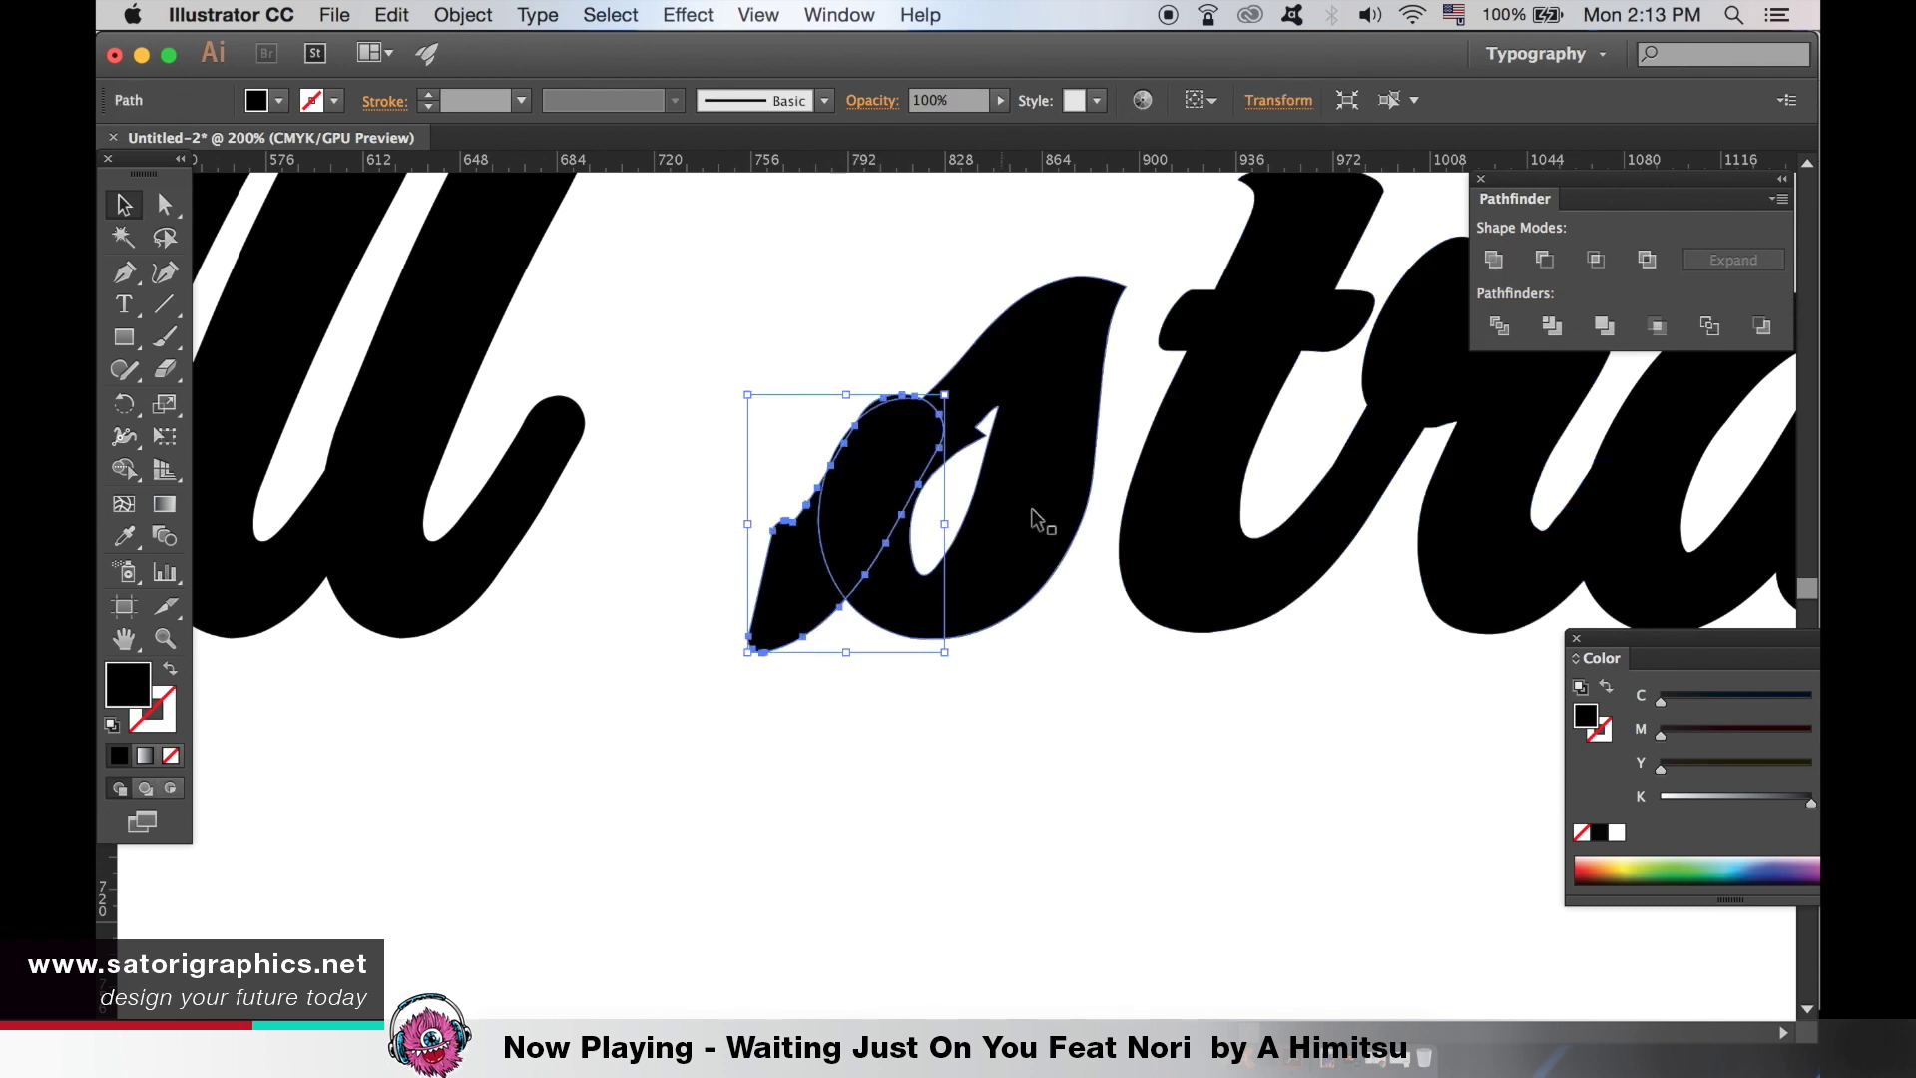
{"action": "left_click", "coordinate": [1046, 511], "text": "shift"}
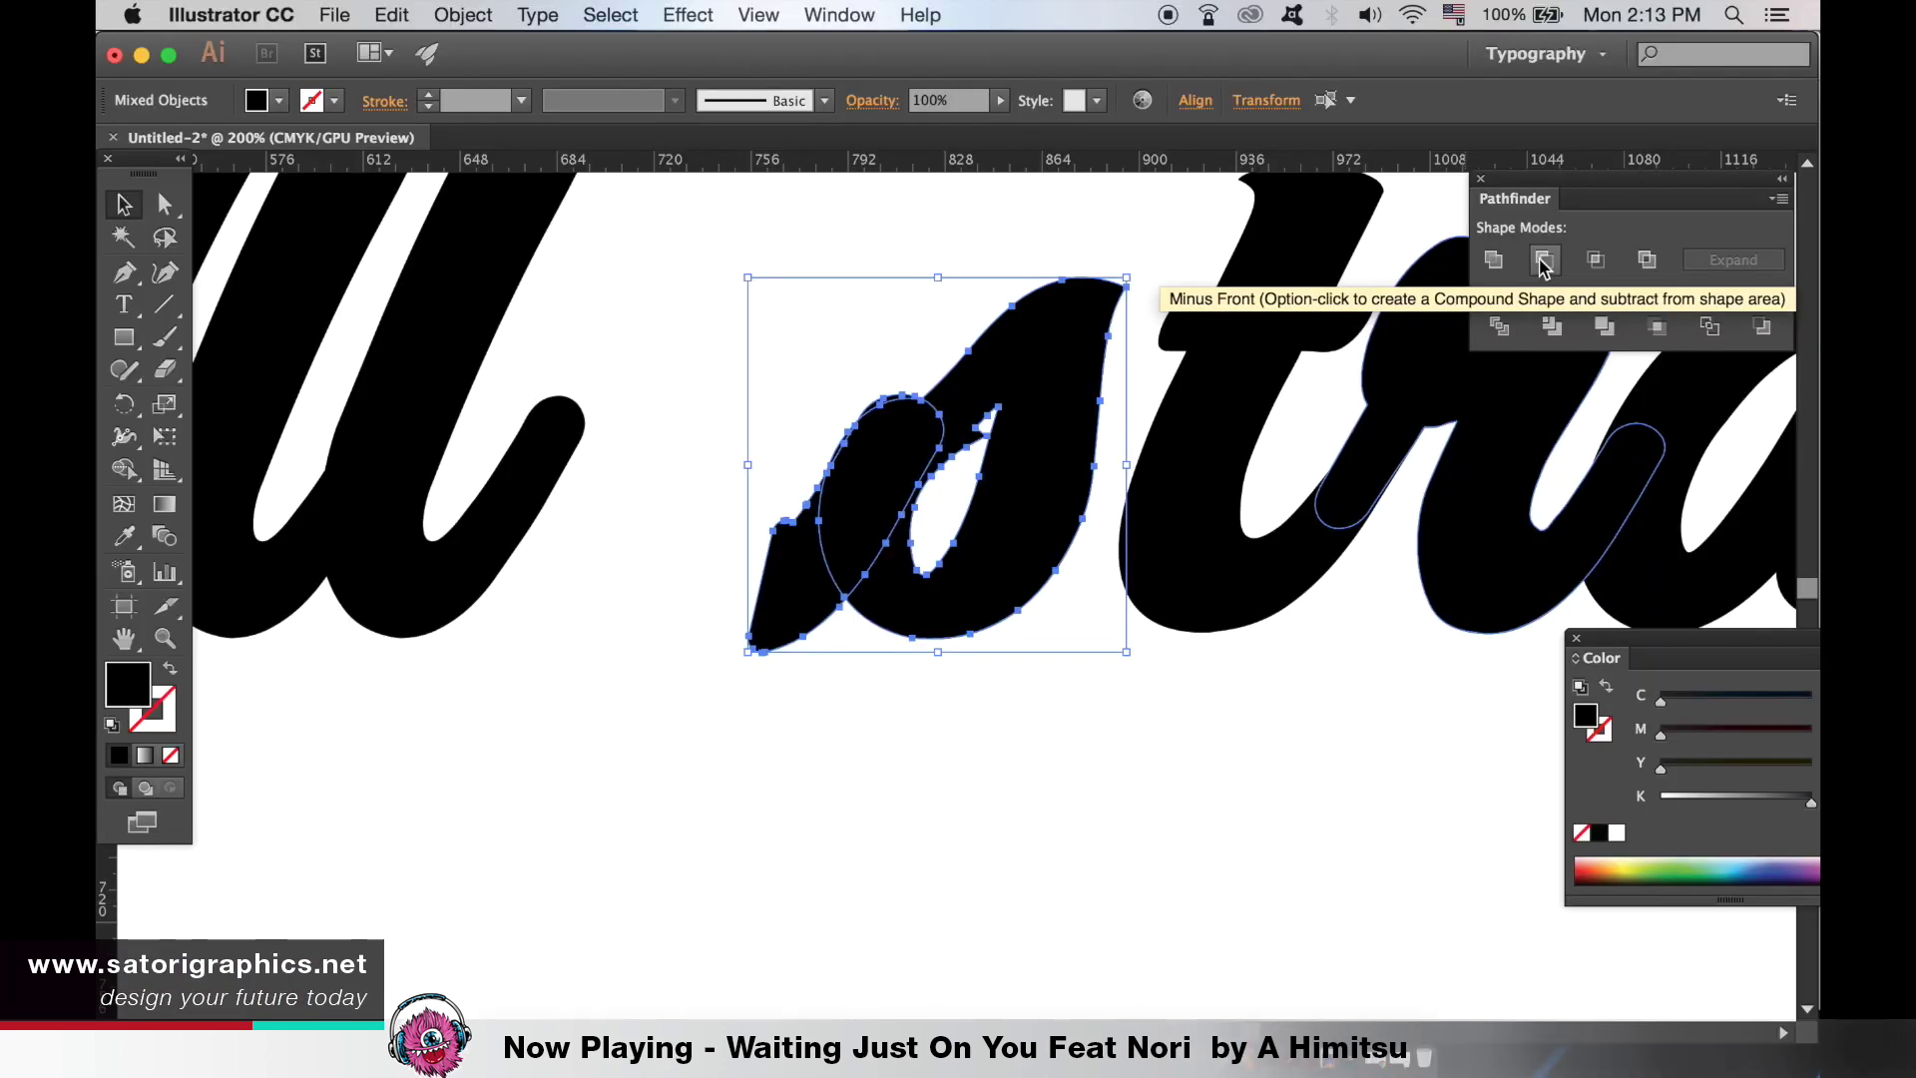
{"action": "left_click", "coordinate": [1102, 468]}
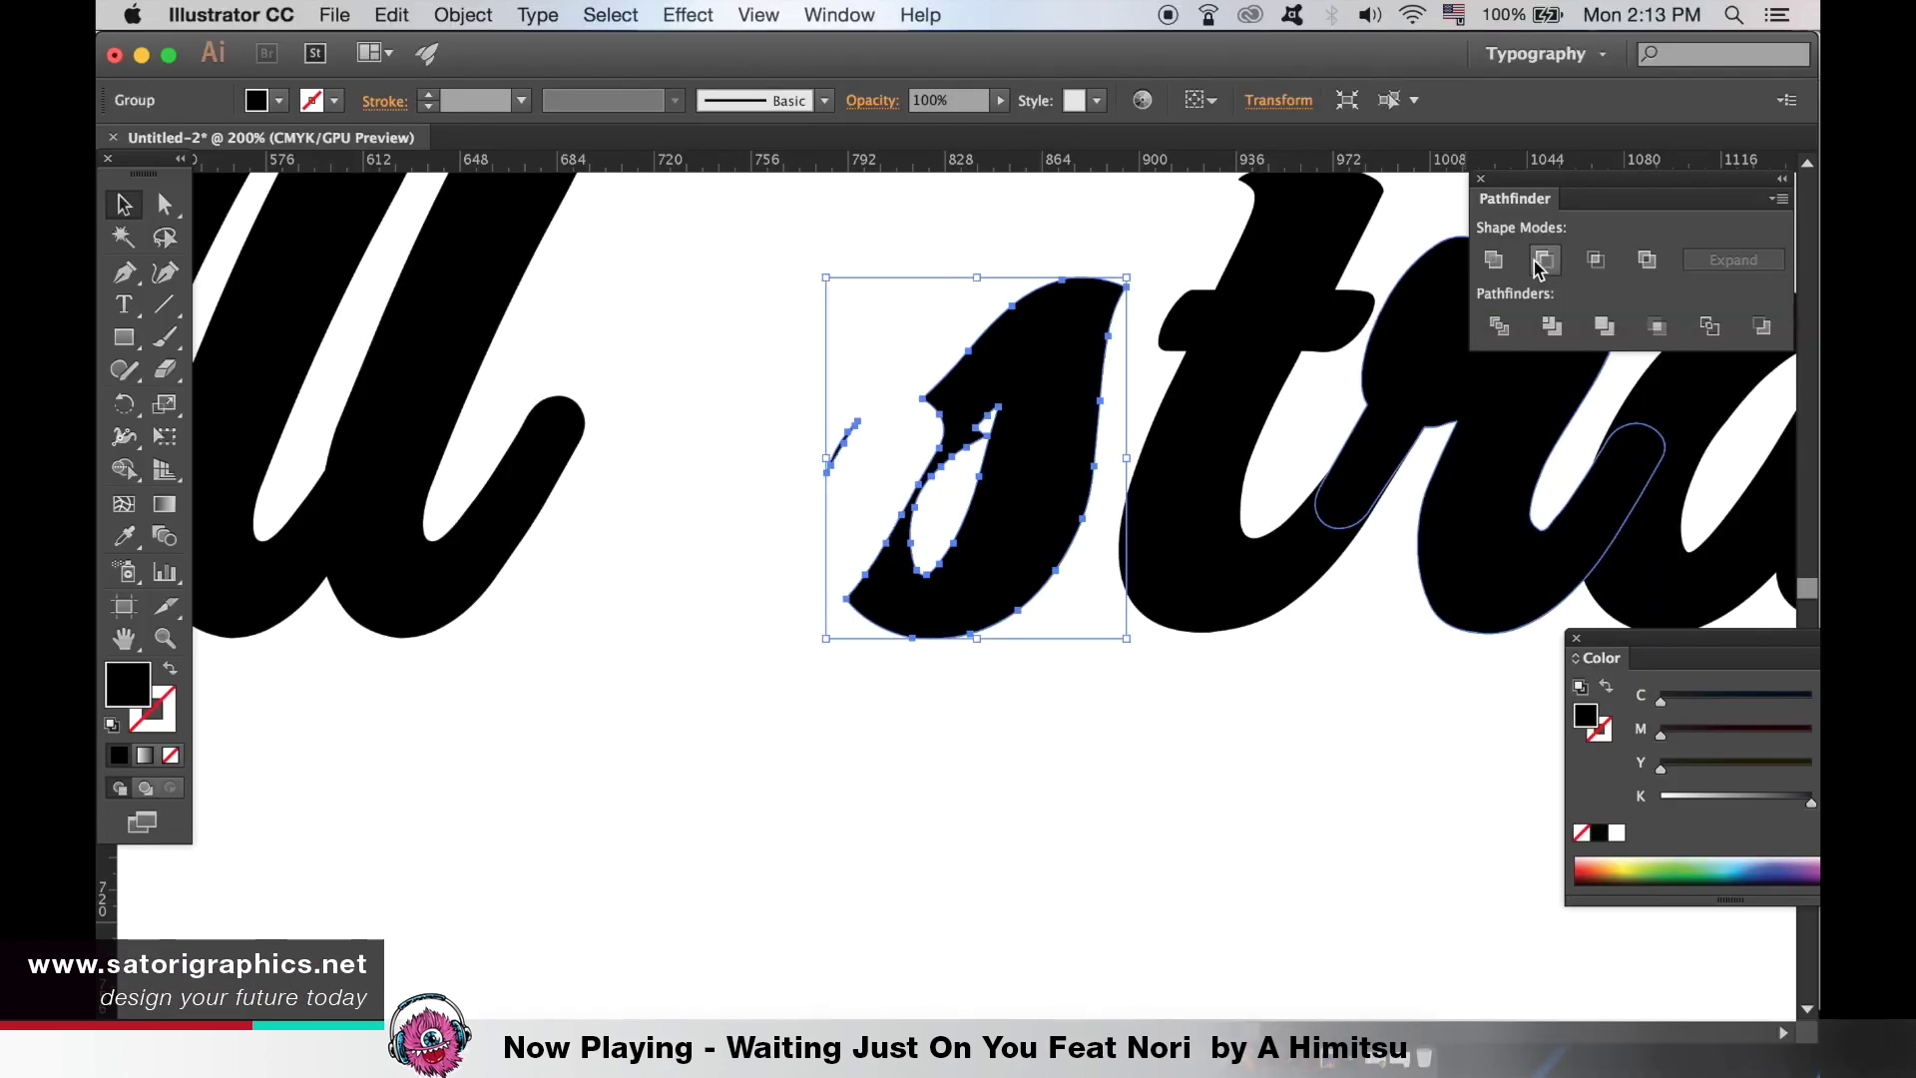
{"action": "left_click", "coordinate": [791, 648]}
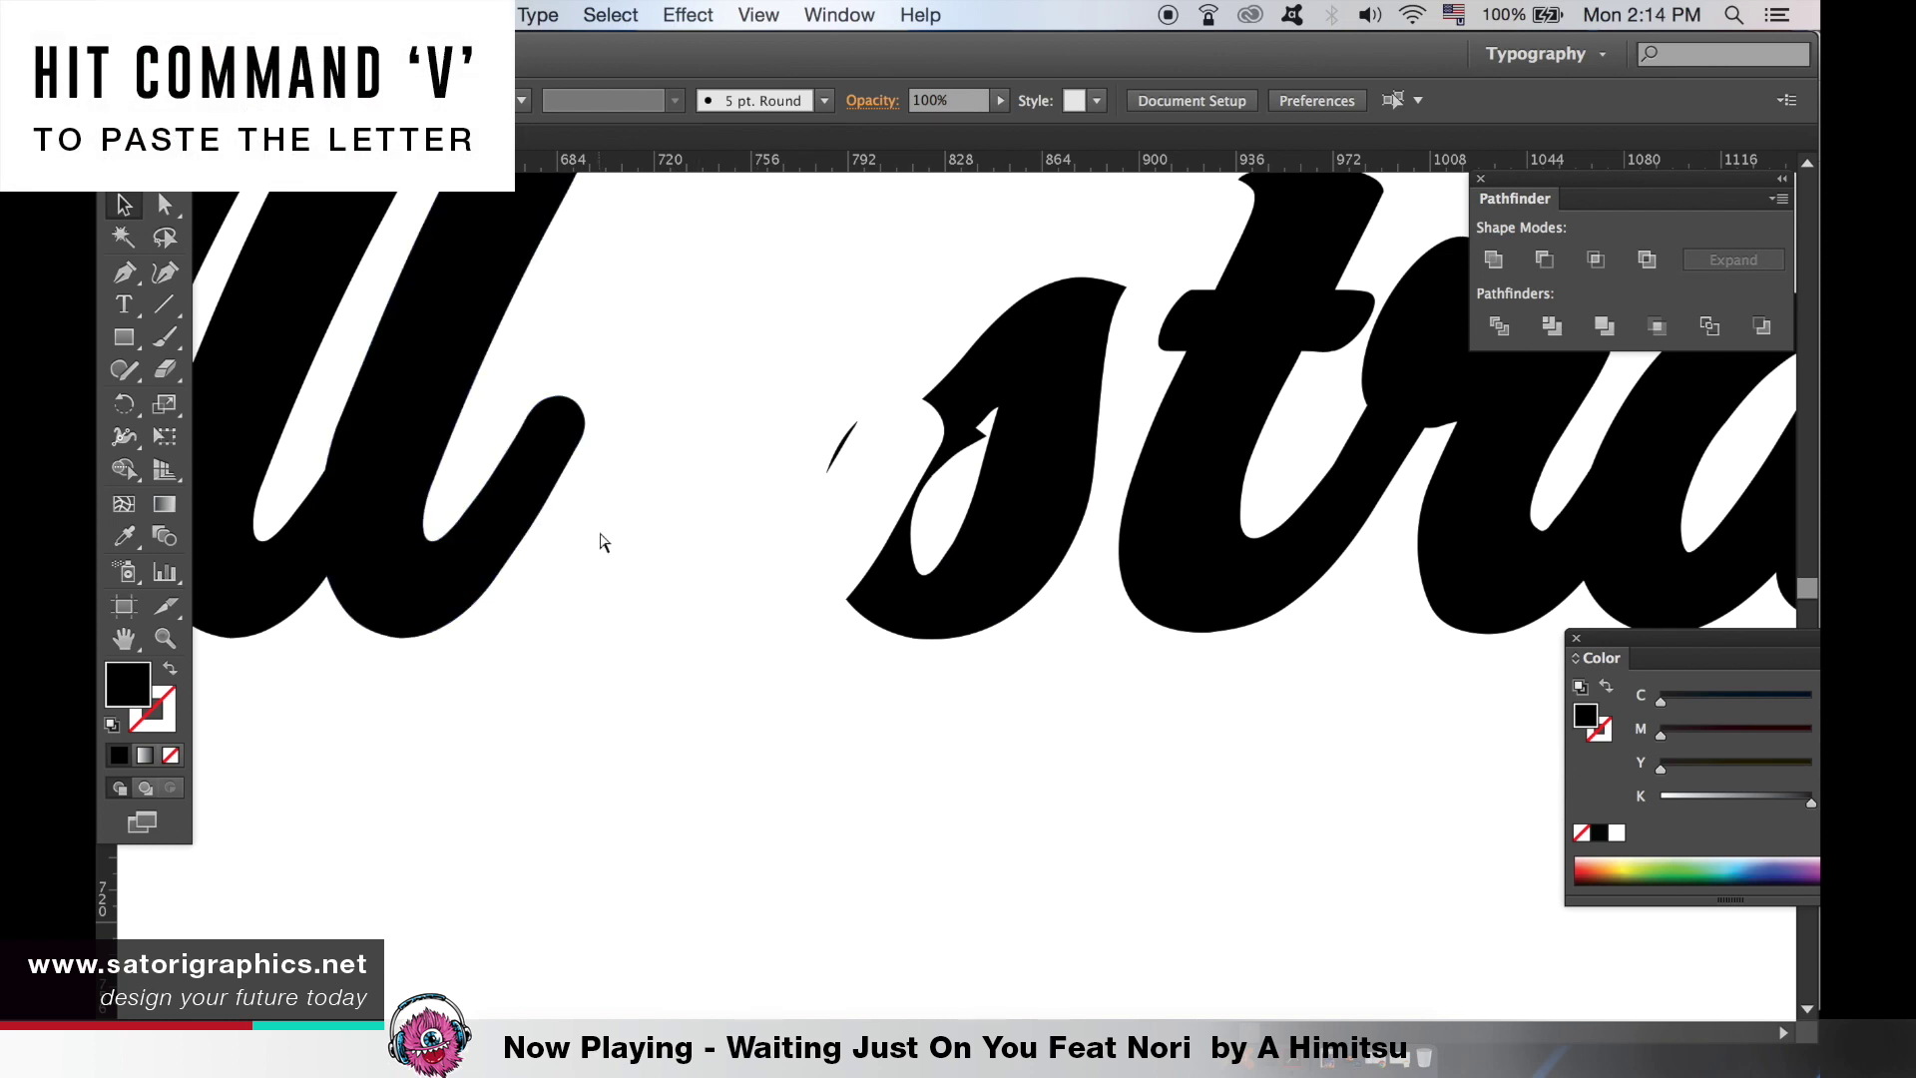
- Paste the letter u back and move it into place beside the cut s
{"action": "key", "text": "super+v"}
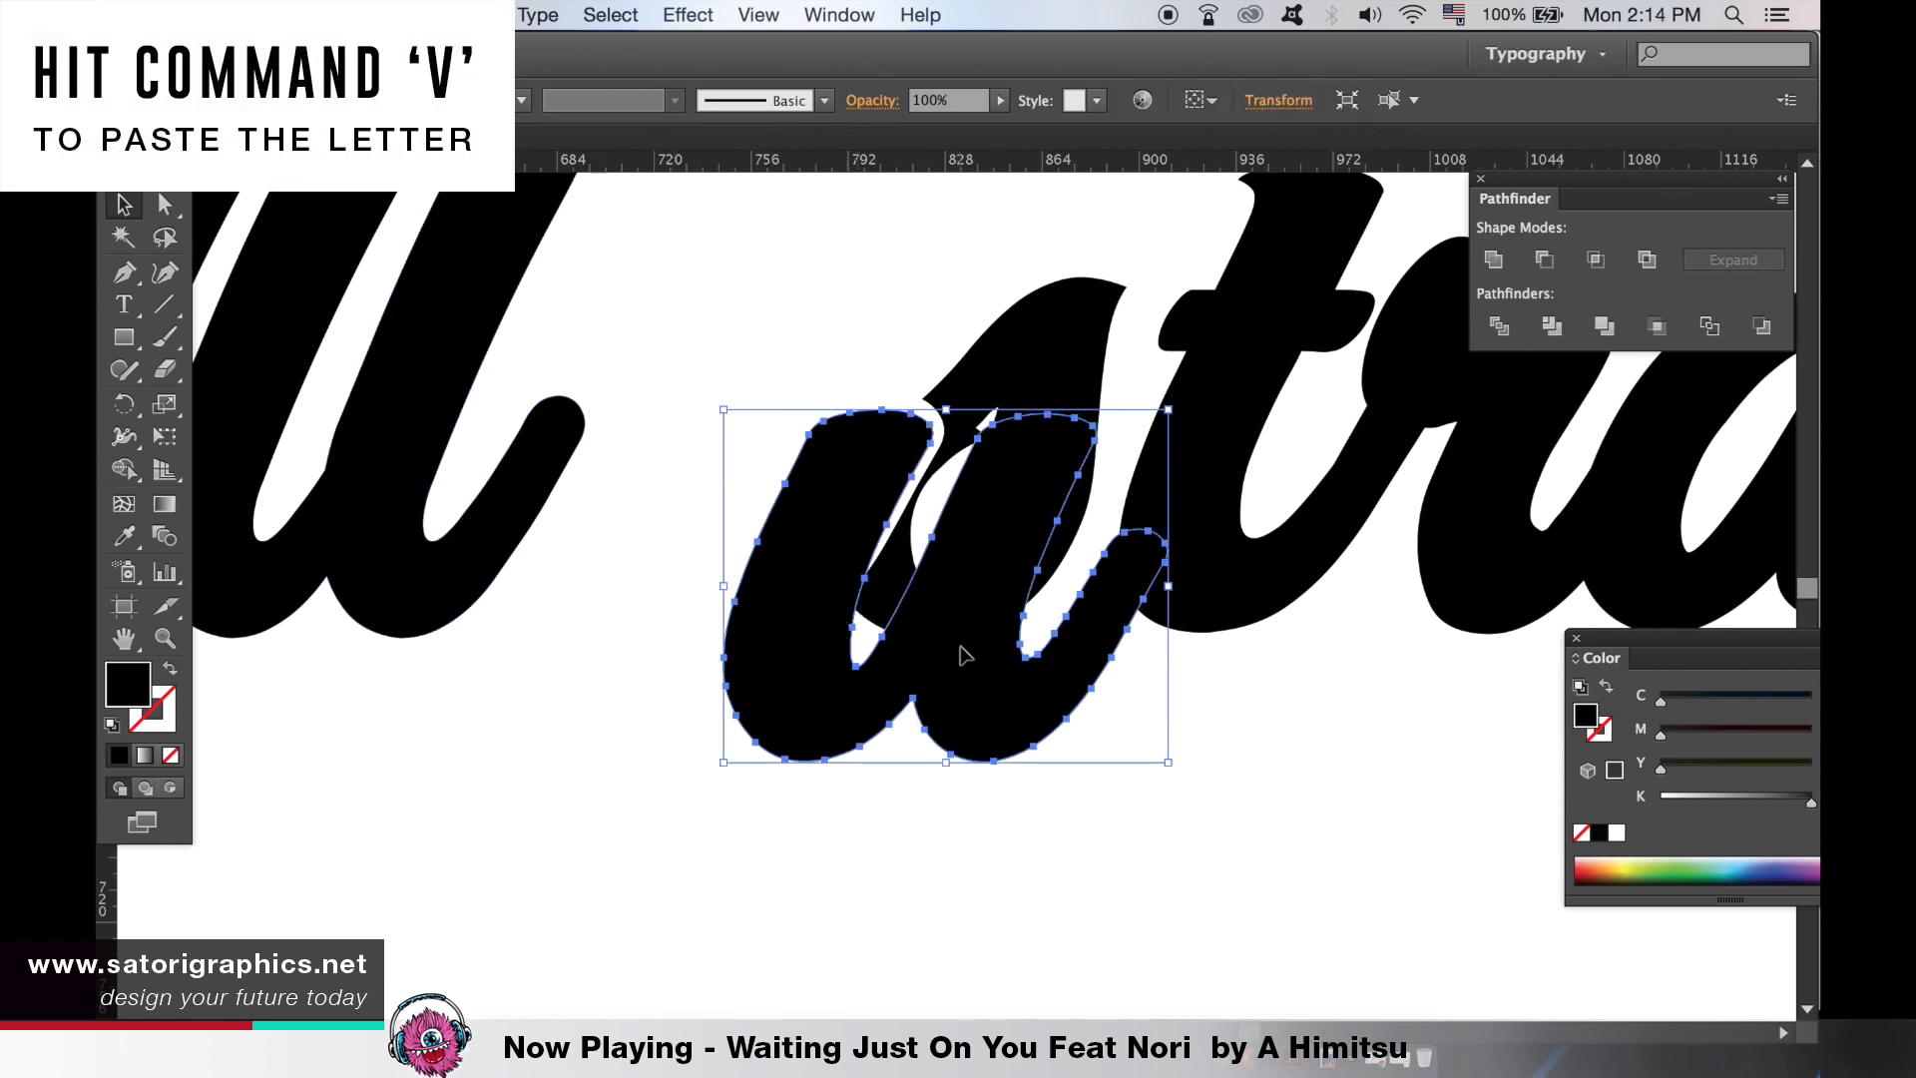
{"action": "left_click_drag", "start_coordinate": [963, 653], "coordinate": [721, 529]}
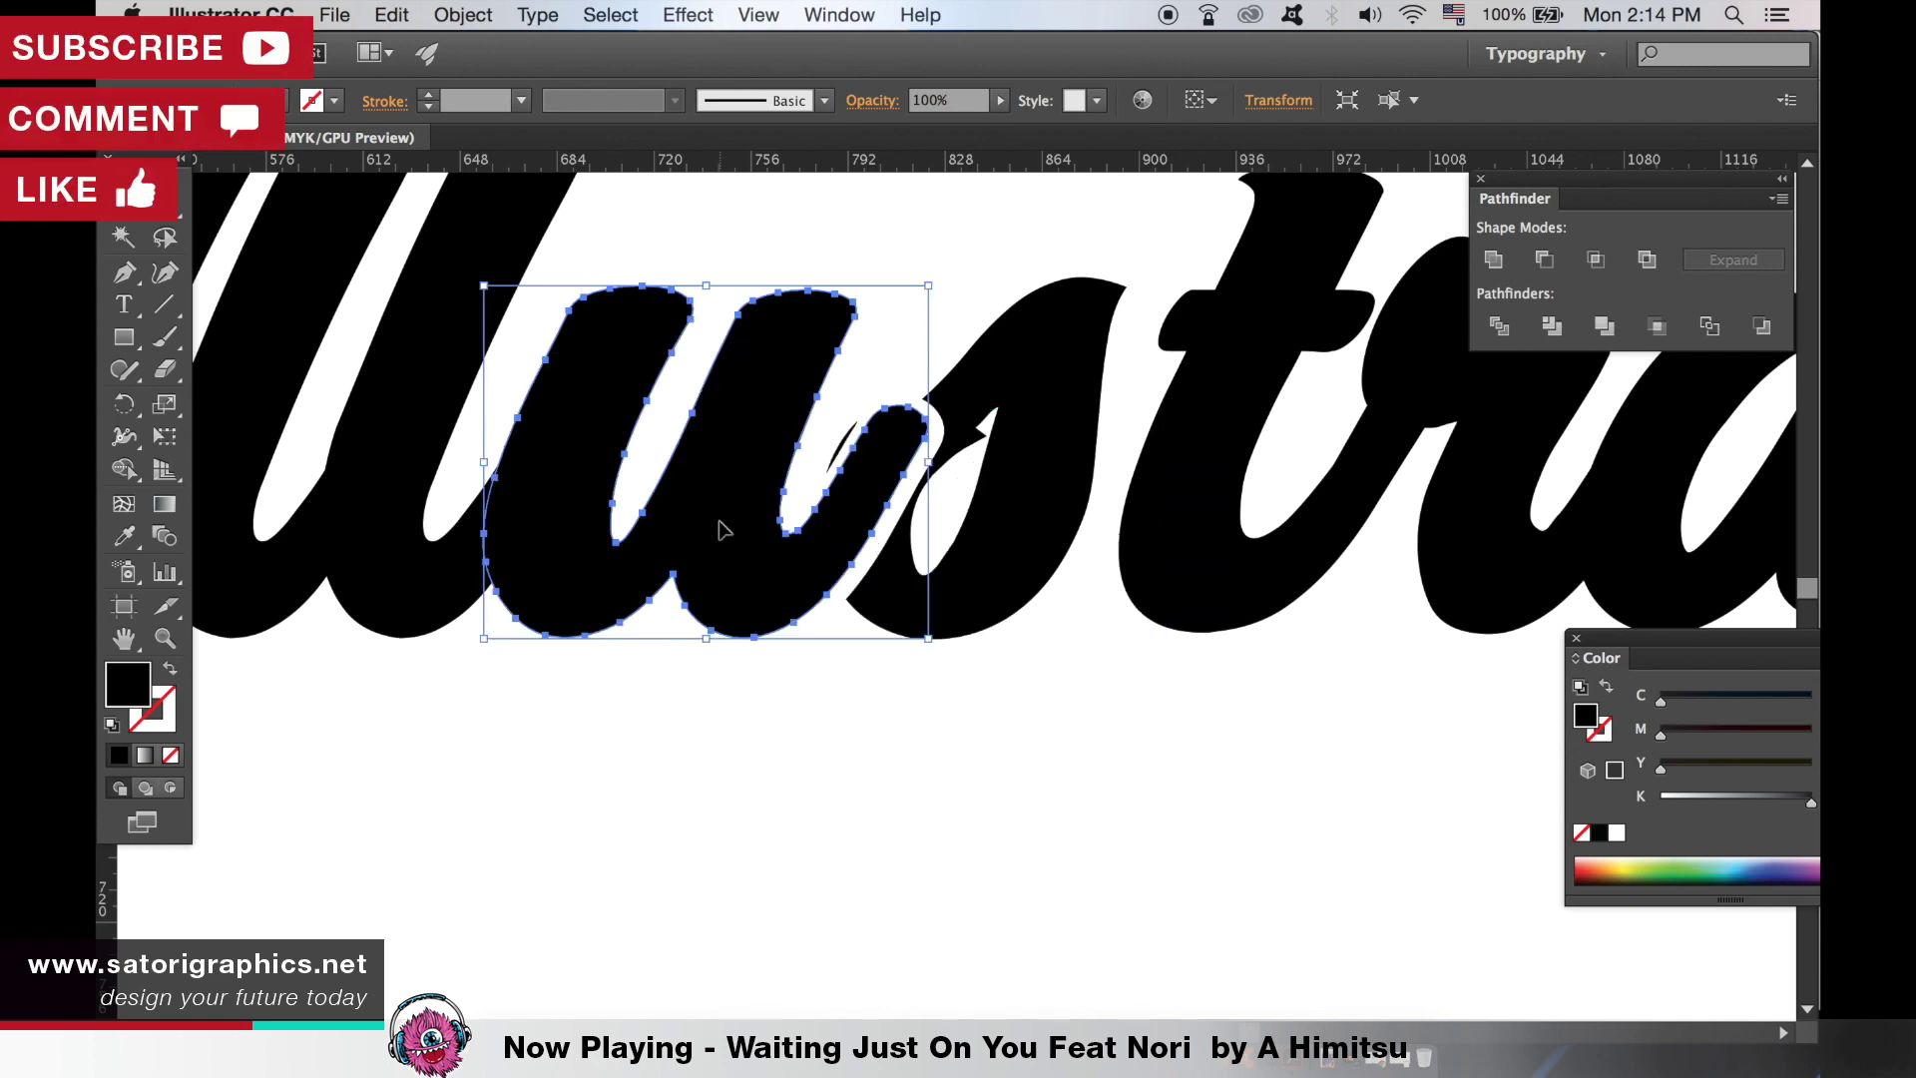
{"action": "left_click", "coordinate": [724, 720]}
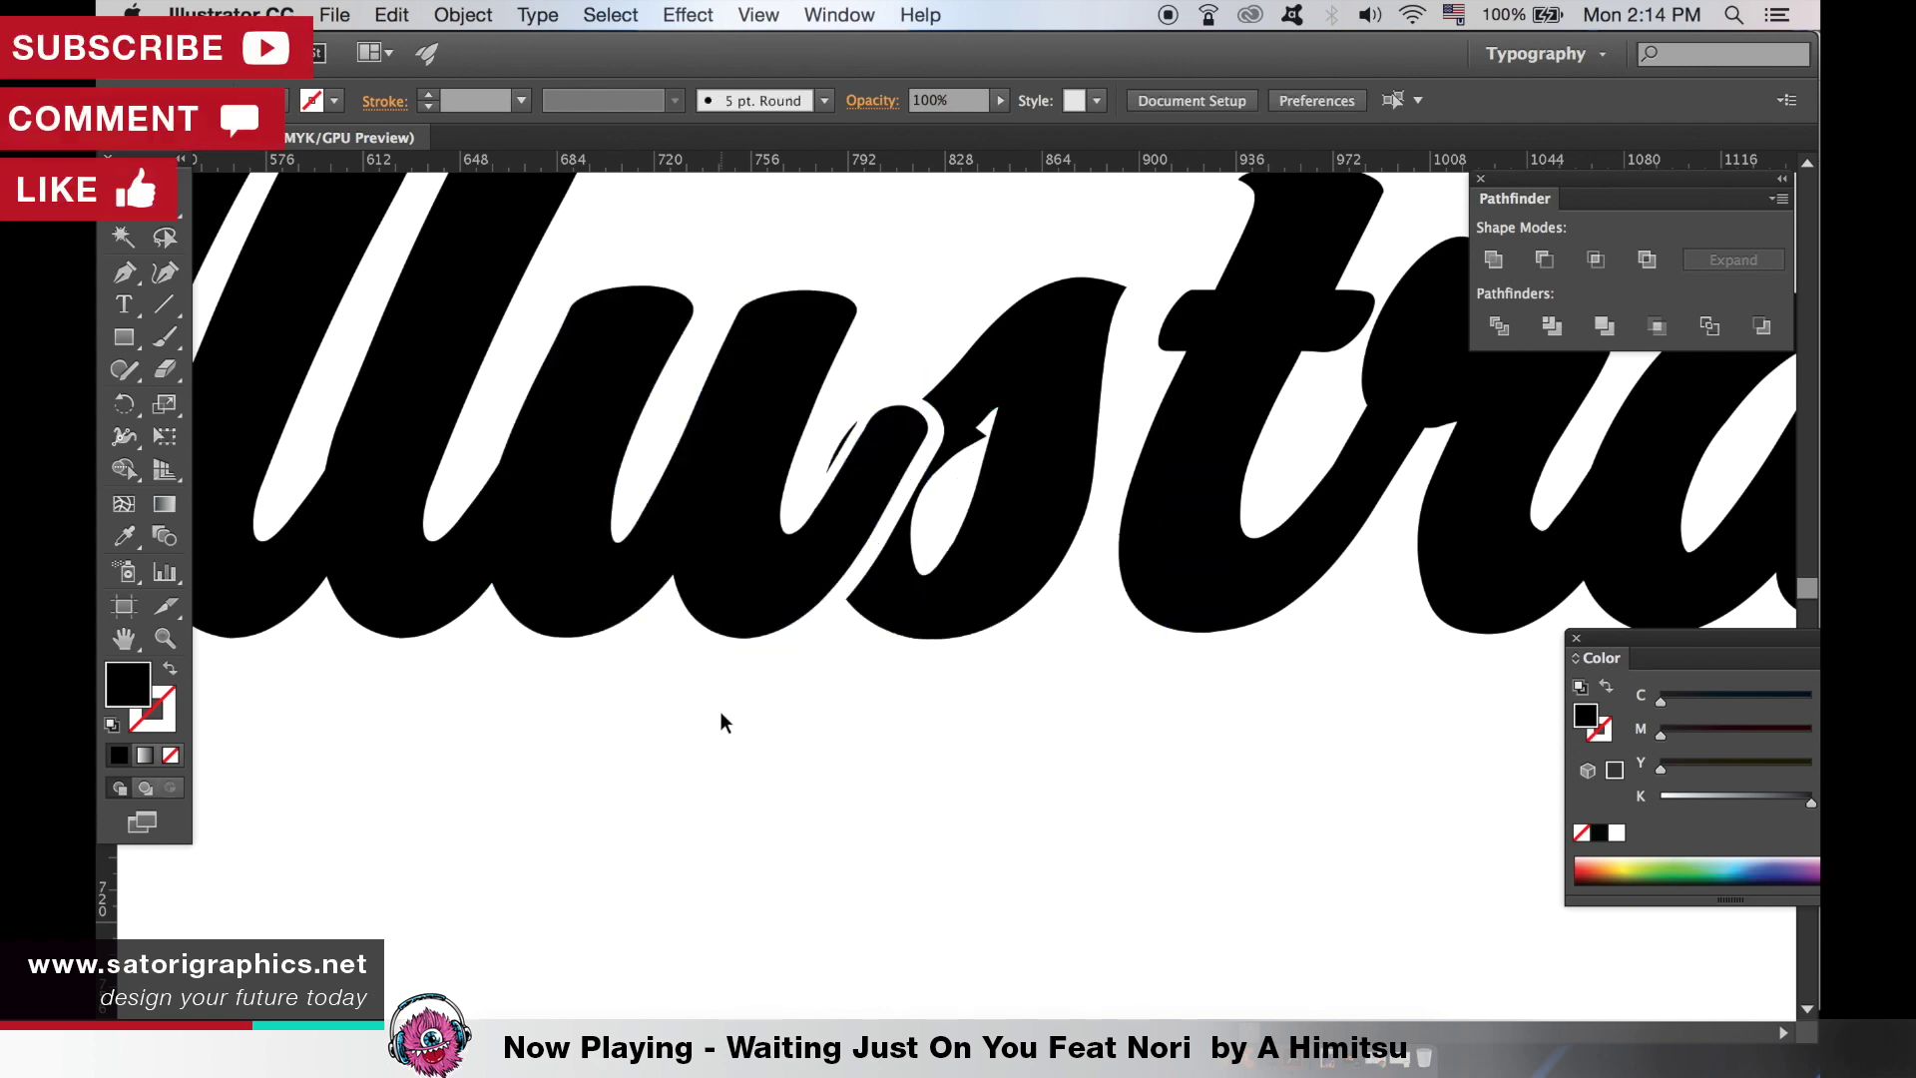
{"action": "left_click", "coordinate": [773, 622]}
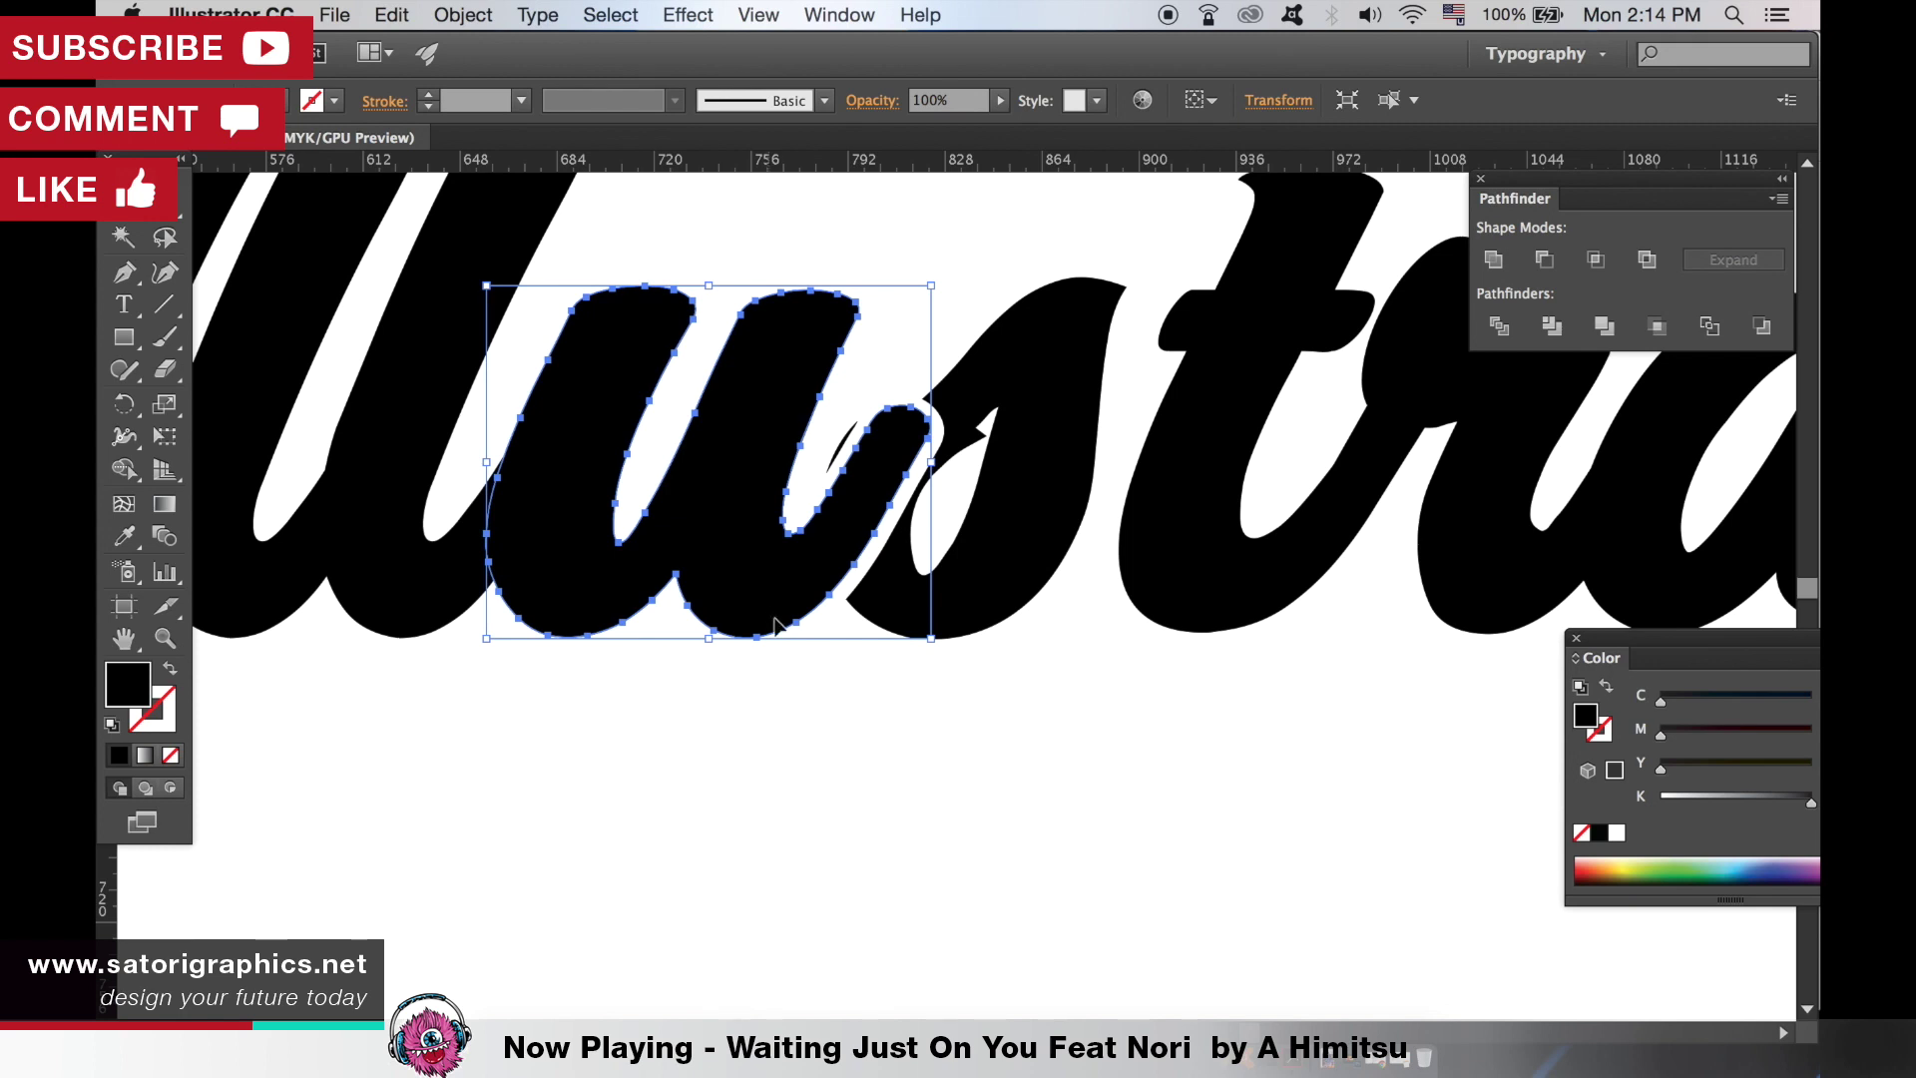
{"action": "left_click", "coordinate": [945, 721]}
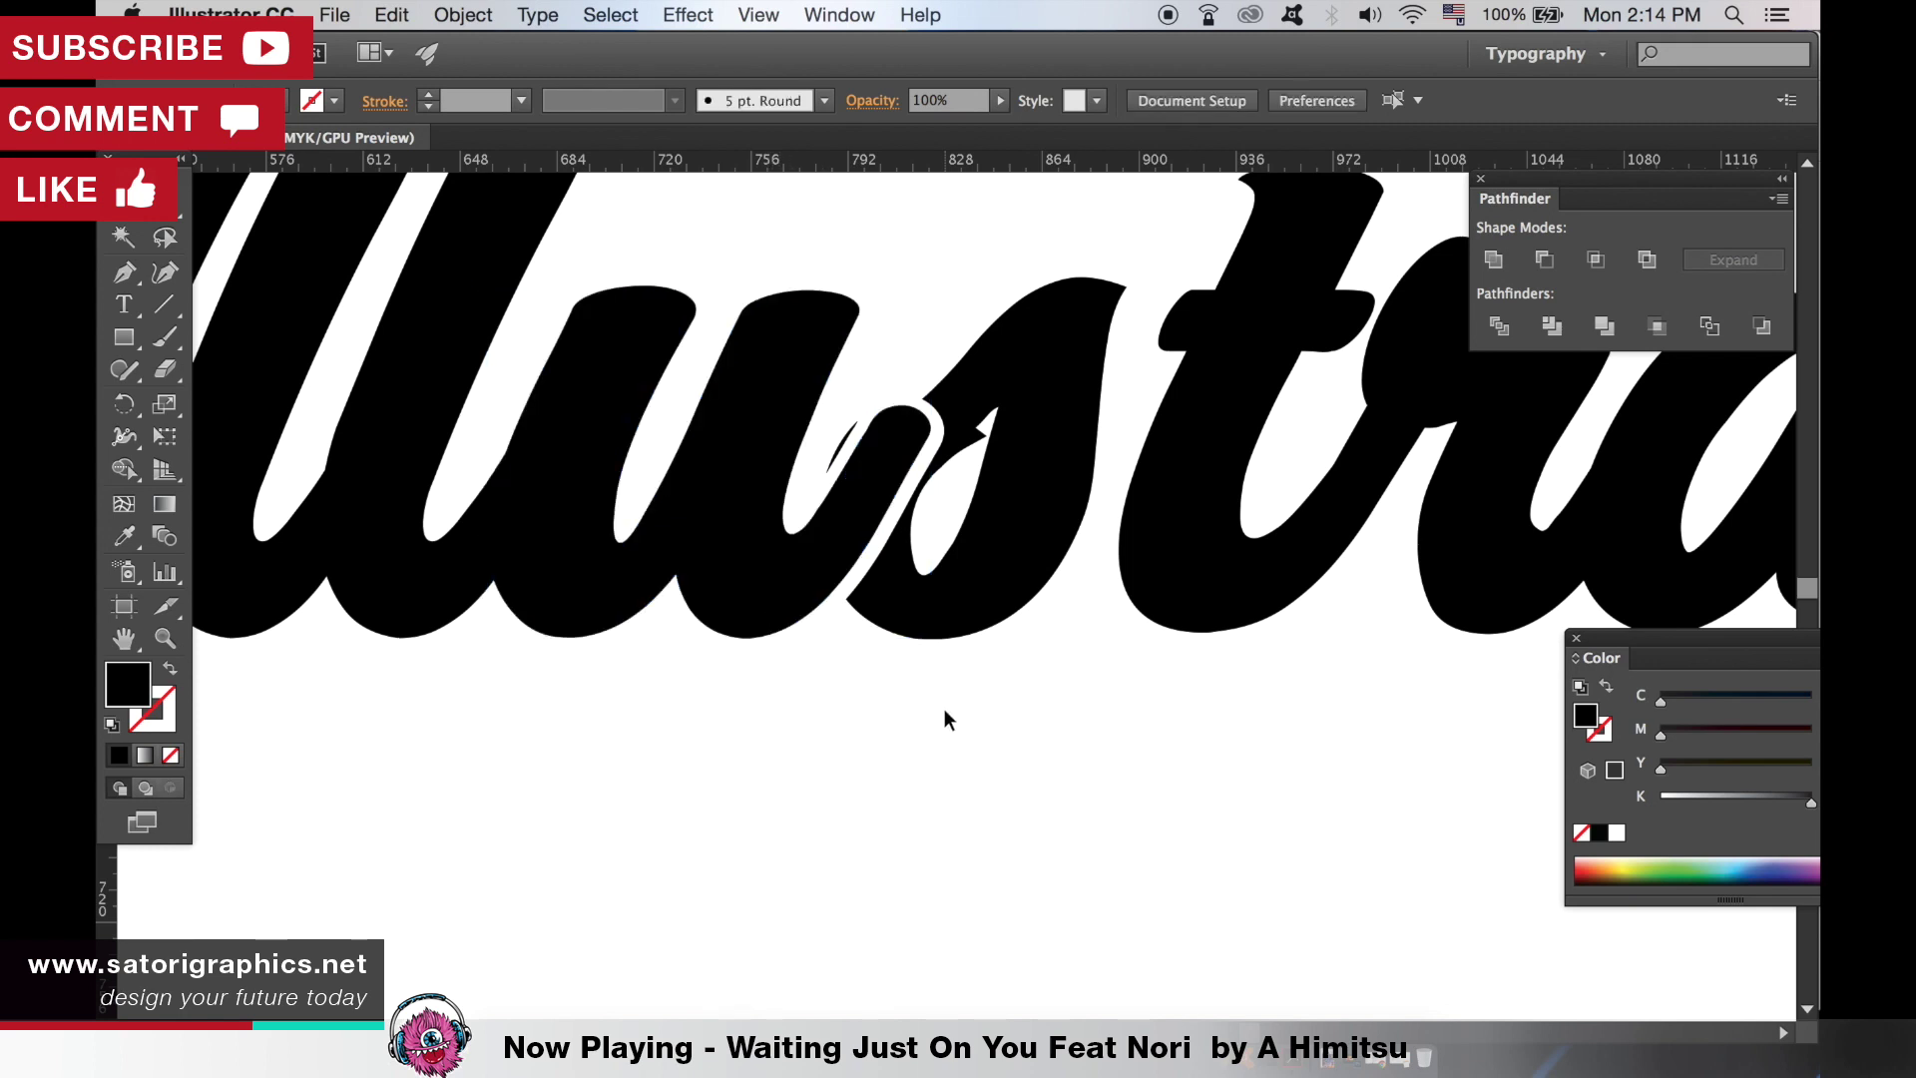
- Delete the leftover sliver from the cut s using Direct Selection, then zoom out
{"action": "left_click", "coordinate": [1008, 434]}
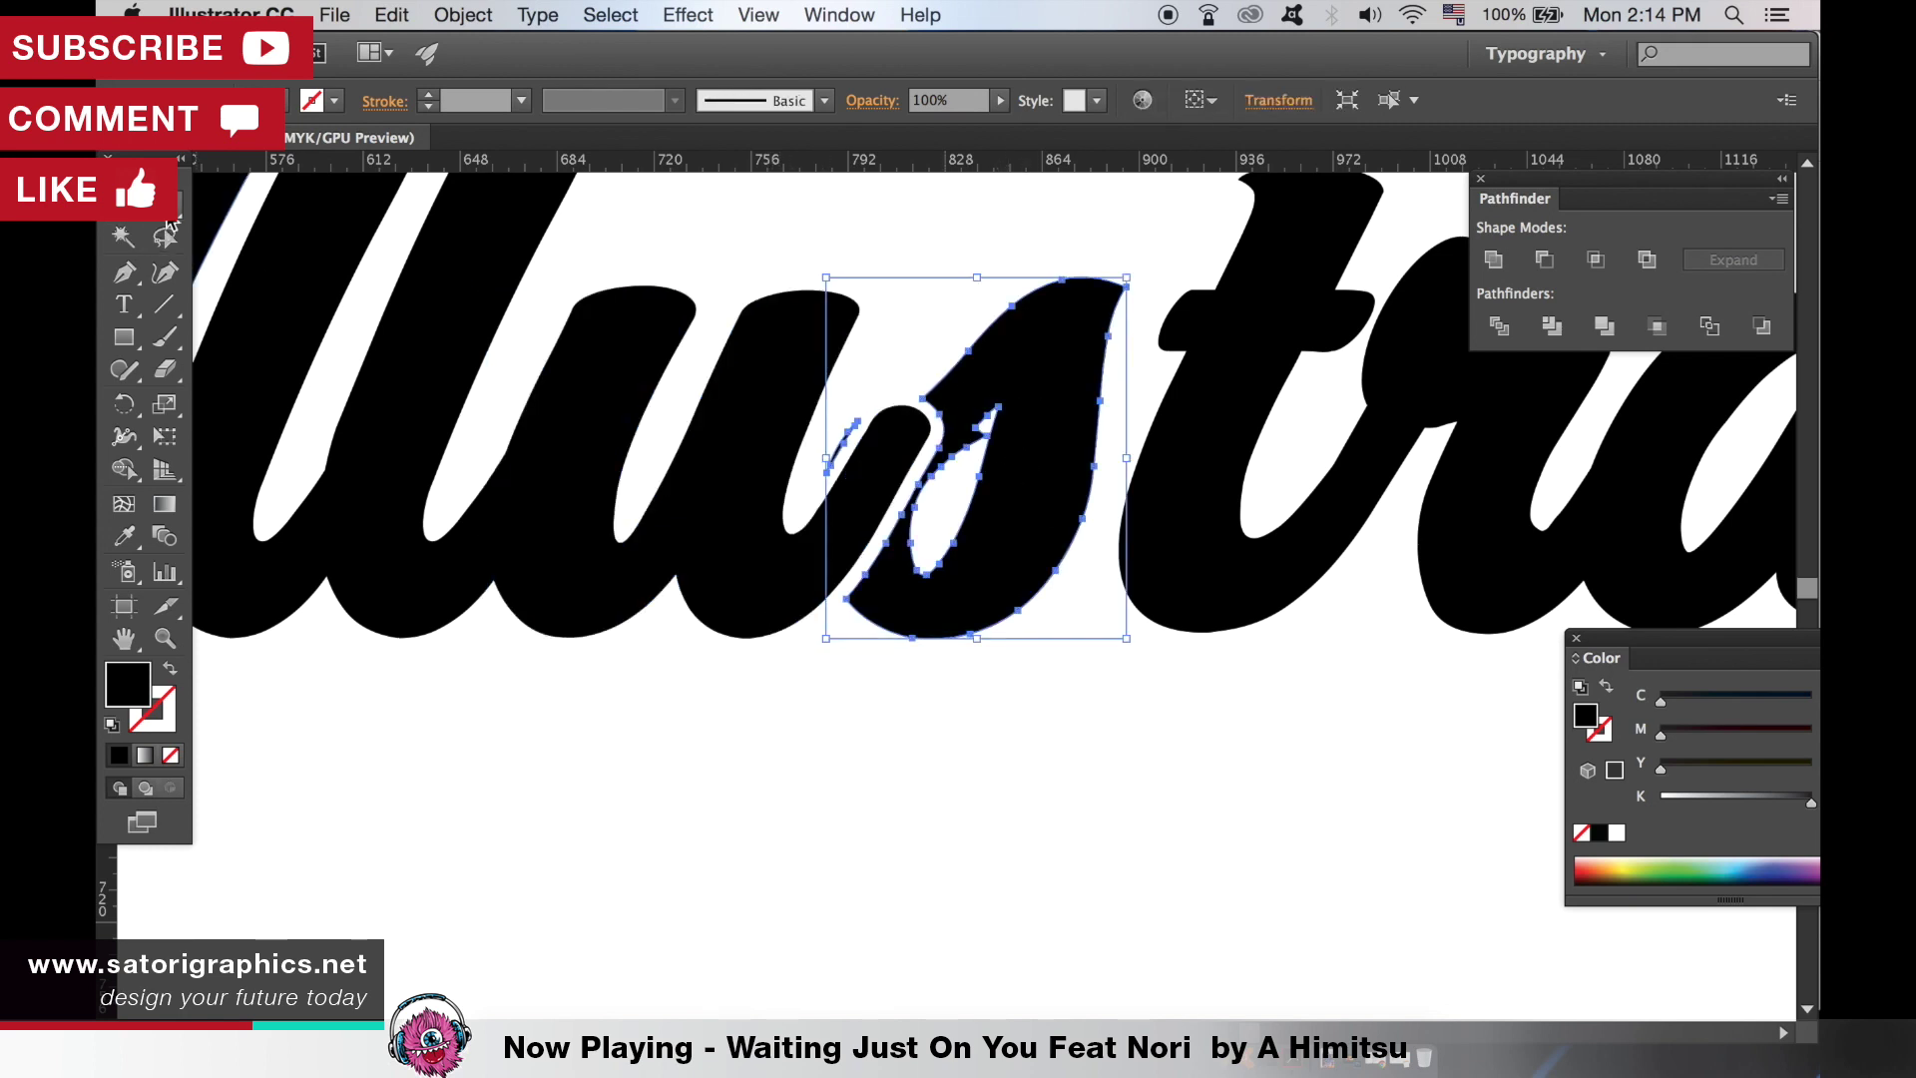
{"action": "left_click", "coordinate": [167, 212]}
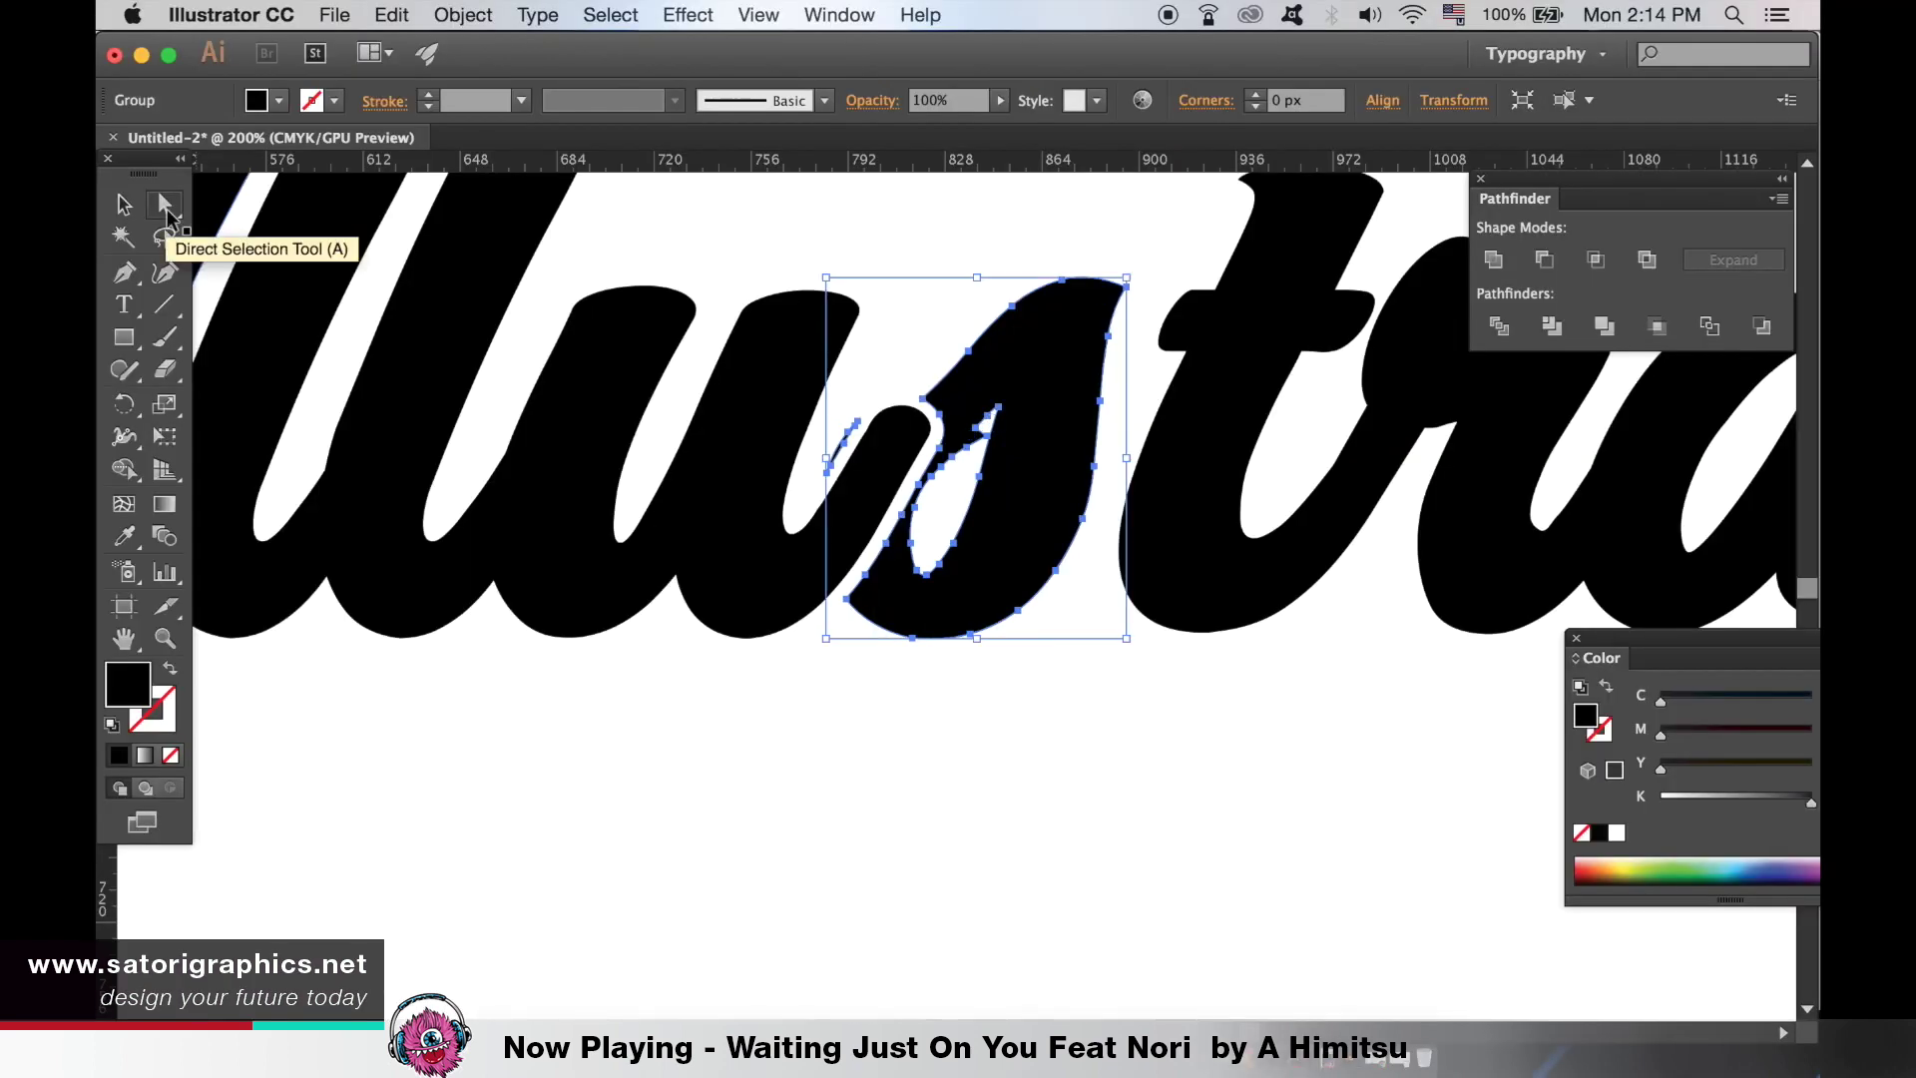
{"action": "key", "text": "super+equal"}
{"action": "key", "text": "super+equal"}
{"action": "key", "text": "super+equal"}
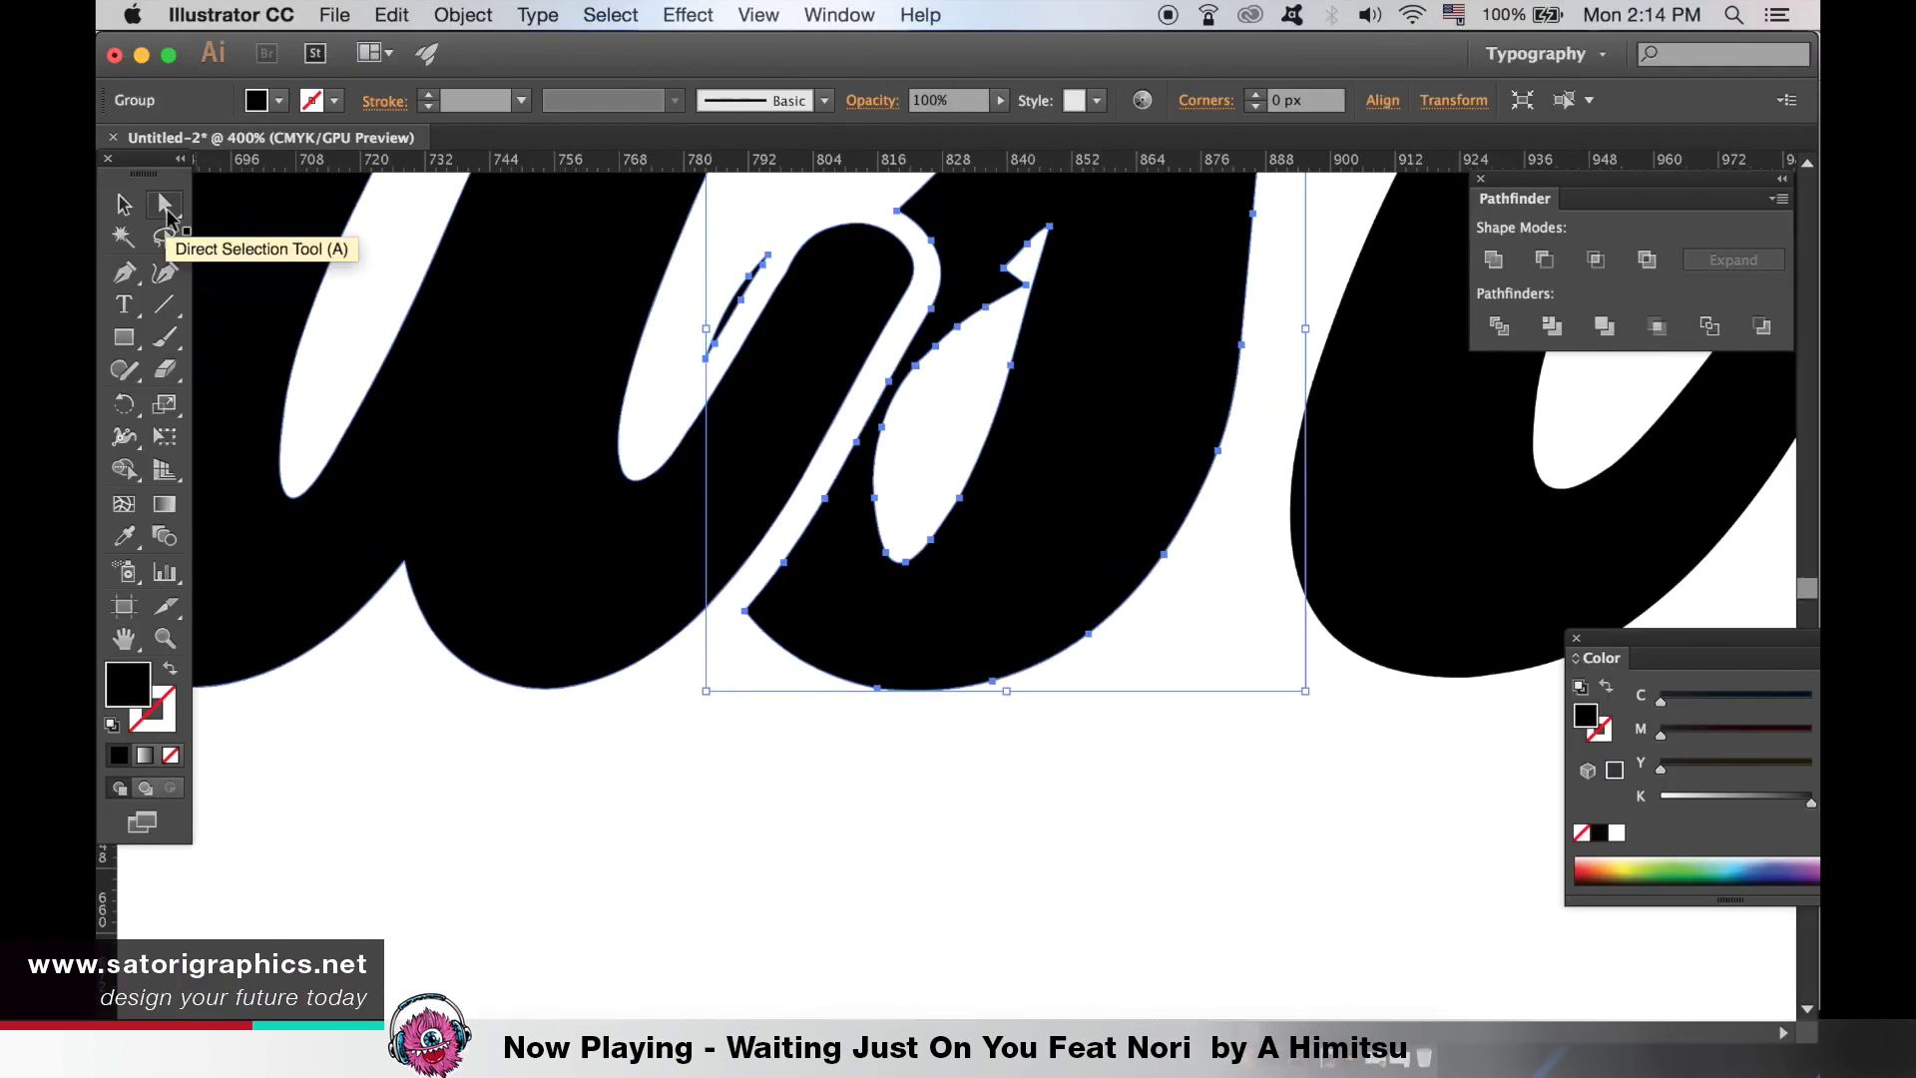
{"action": "left_click_drag", "start_coordinate": [440, 206], "coordinate": [641, 427]}
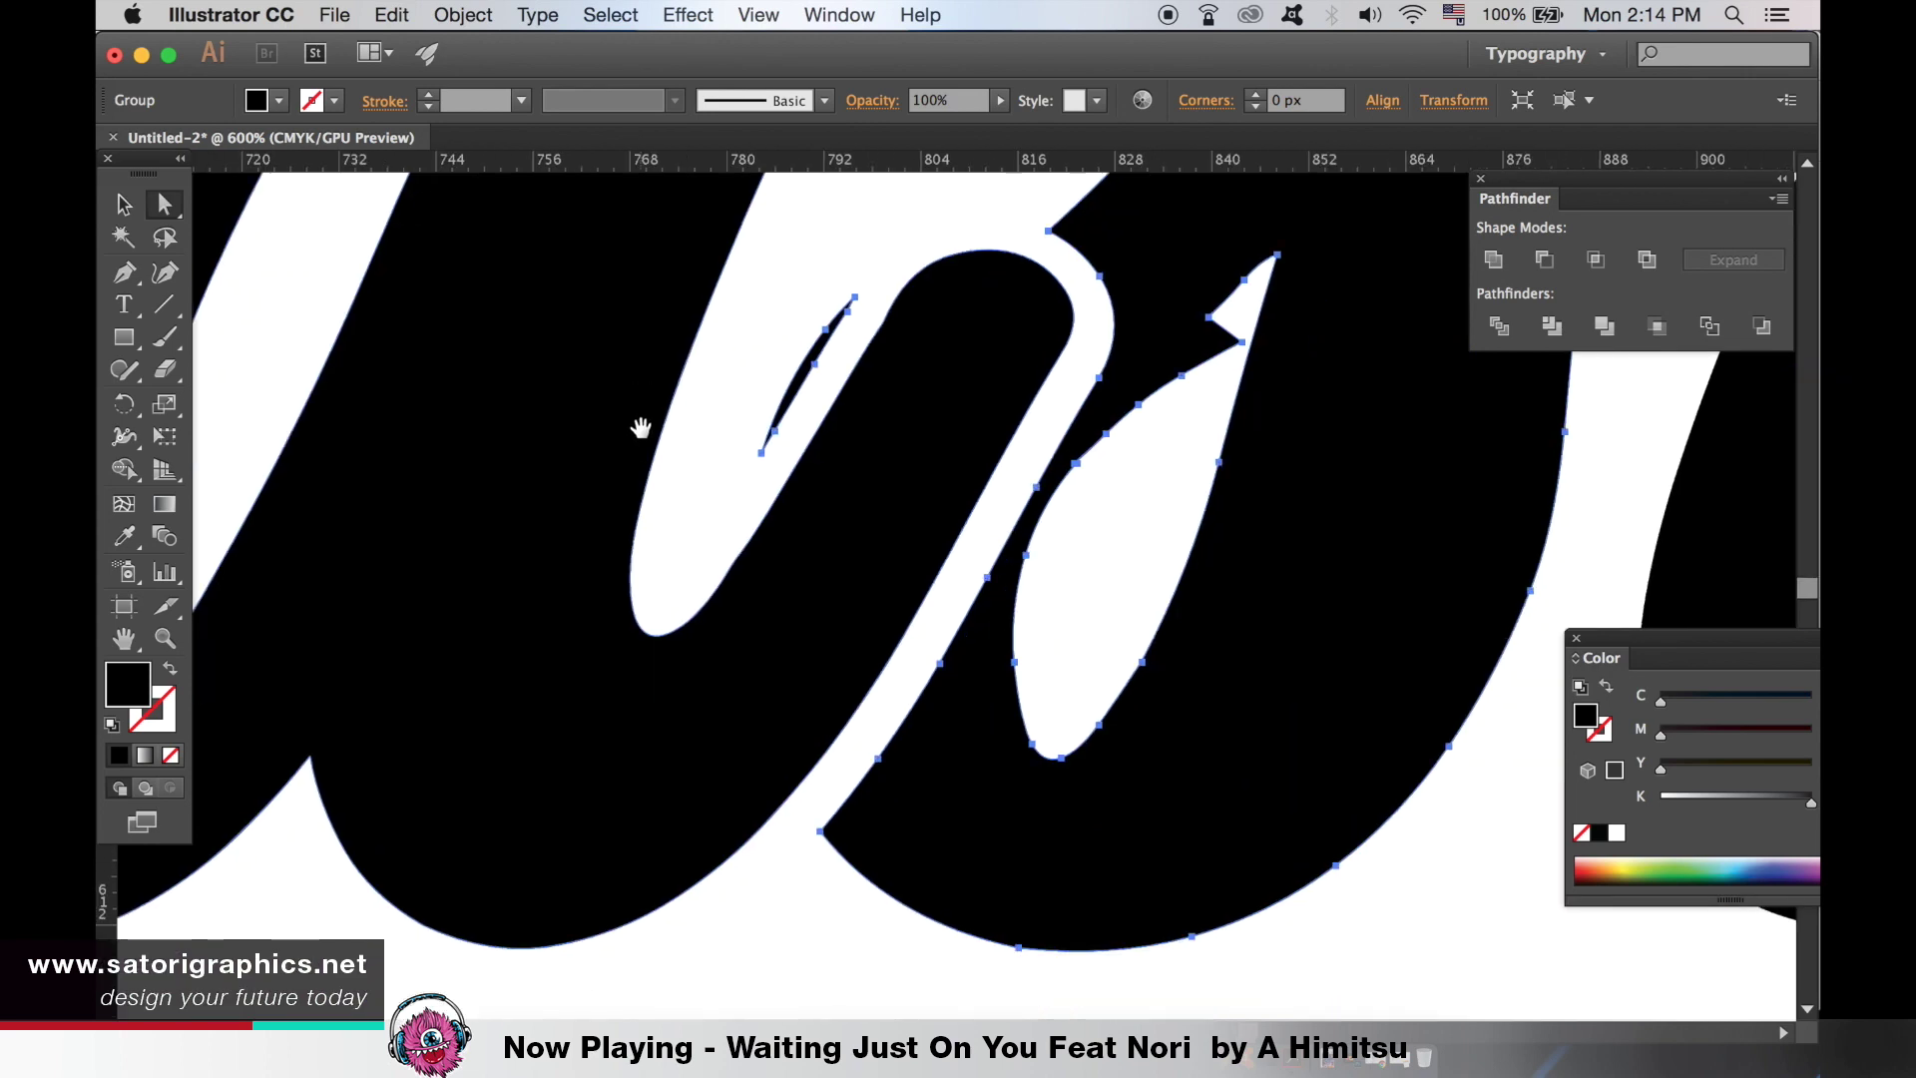
{"action": "left_click", "coordinate": [854, 267]}
{"action": "left_click", "coordinate": [856, 299]}
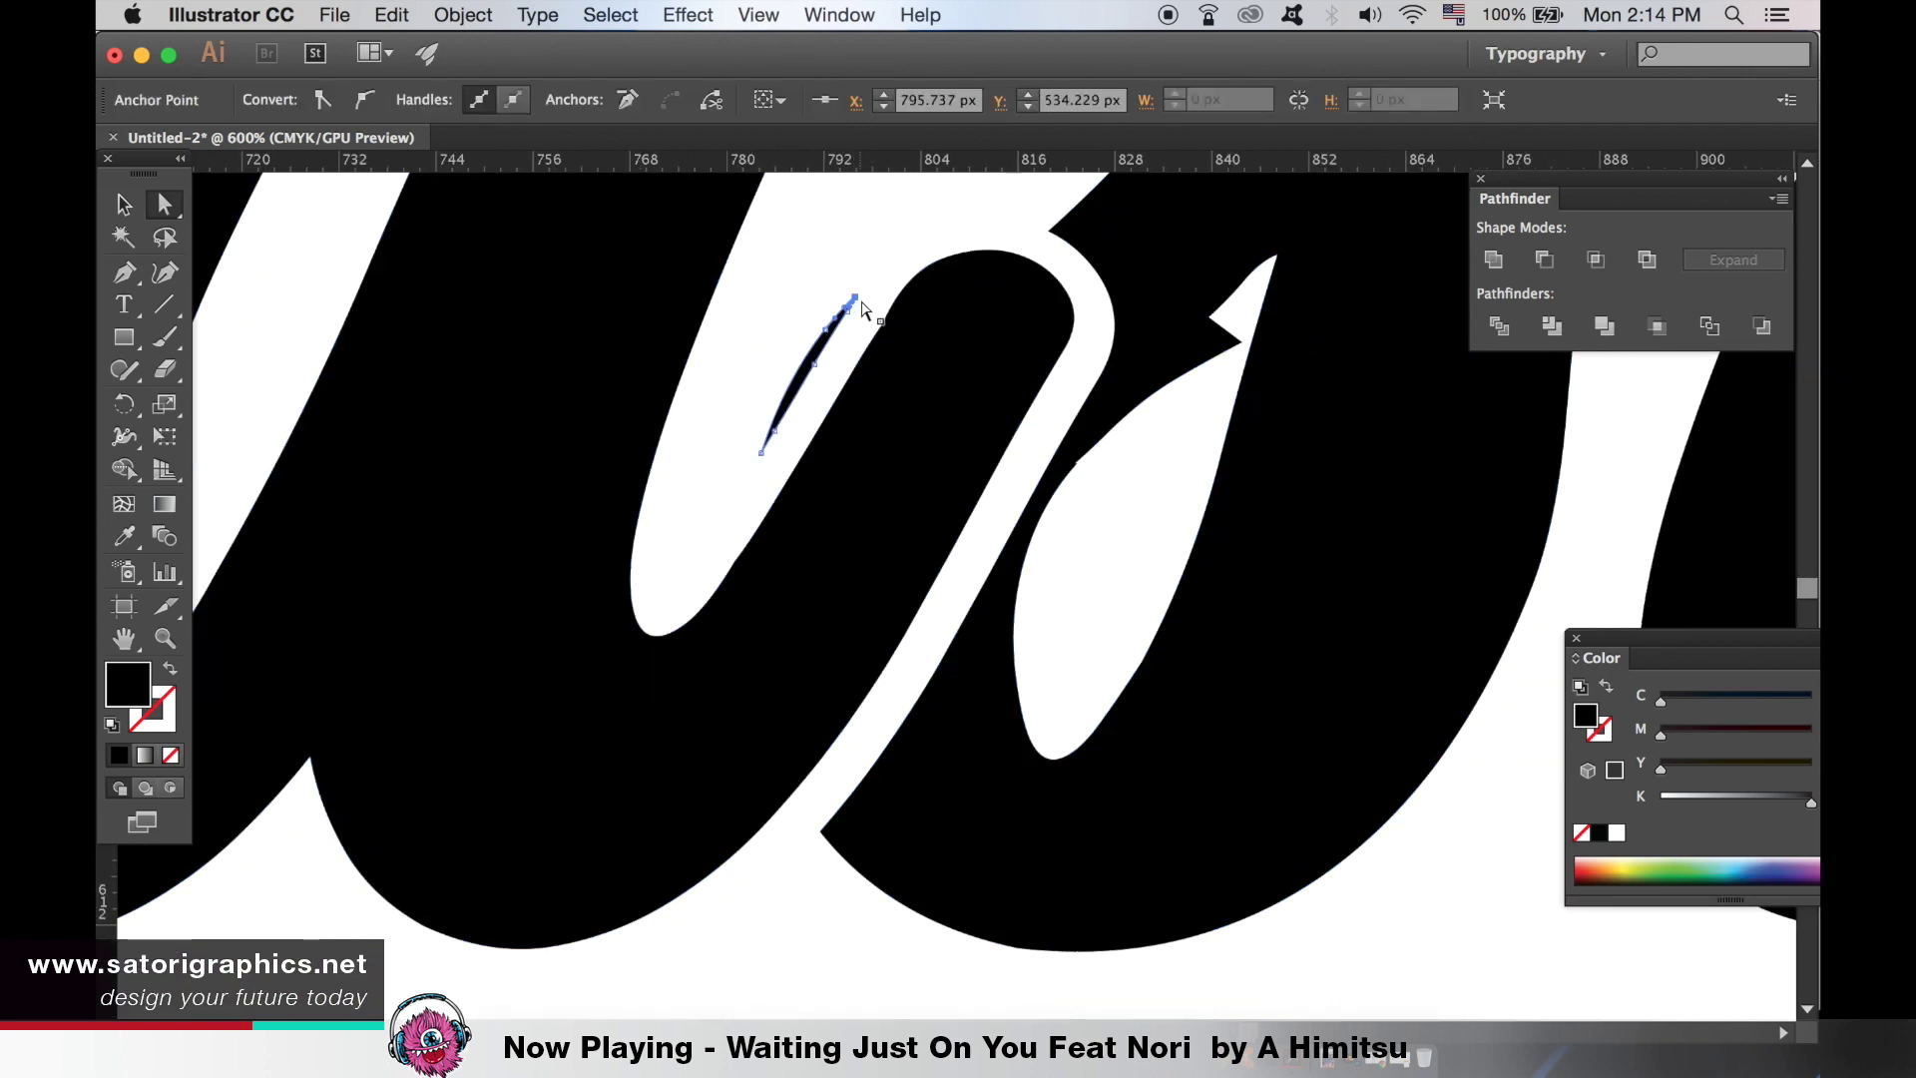
{"action": "left_click", "coordinate": [854, 305]}
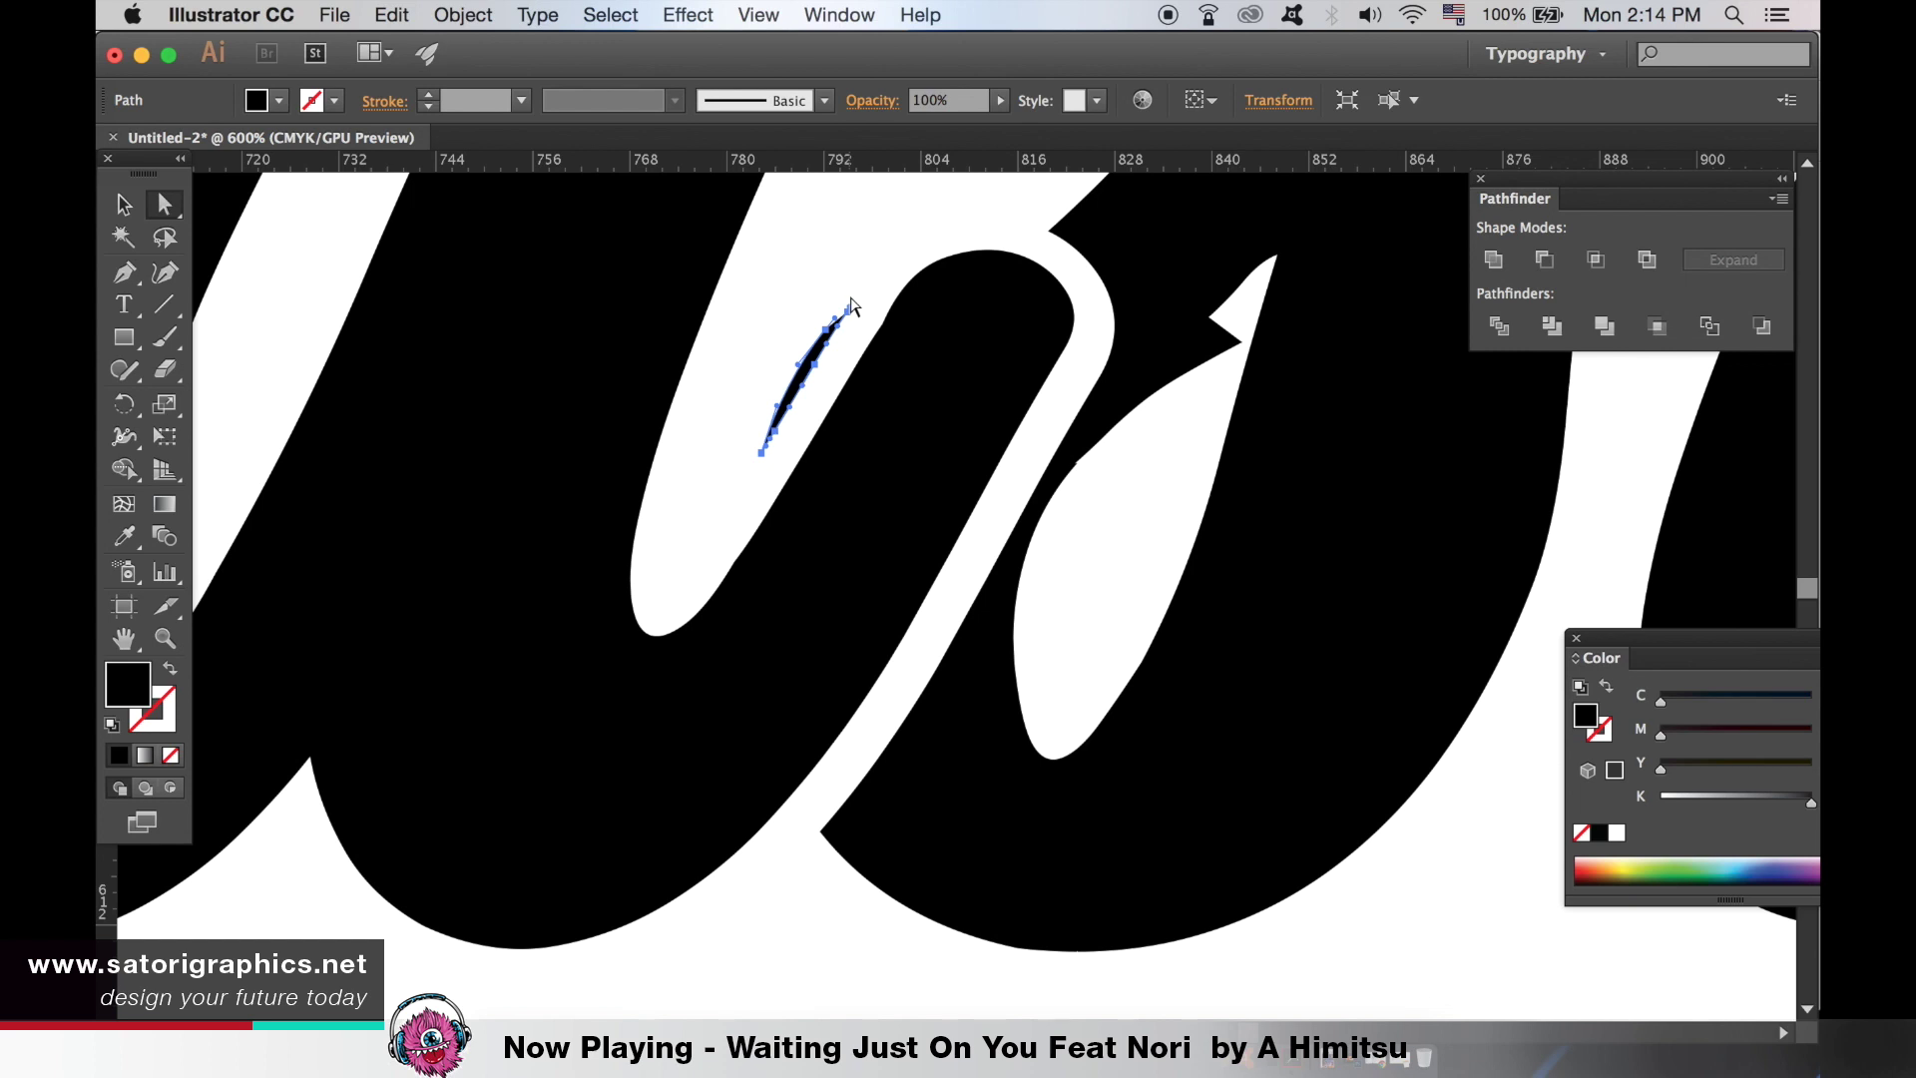
{"action": "key", "text": "Delete"}
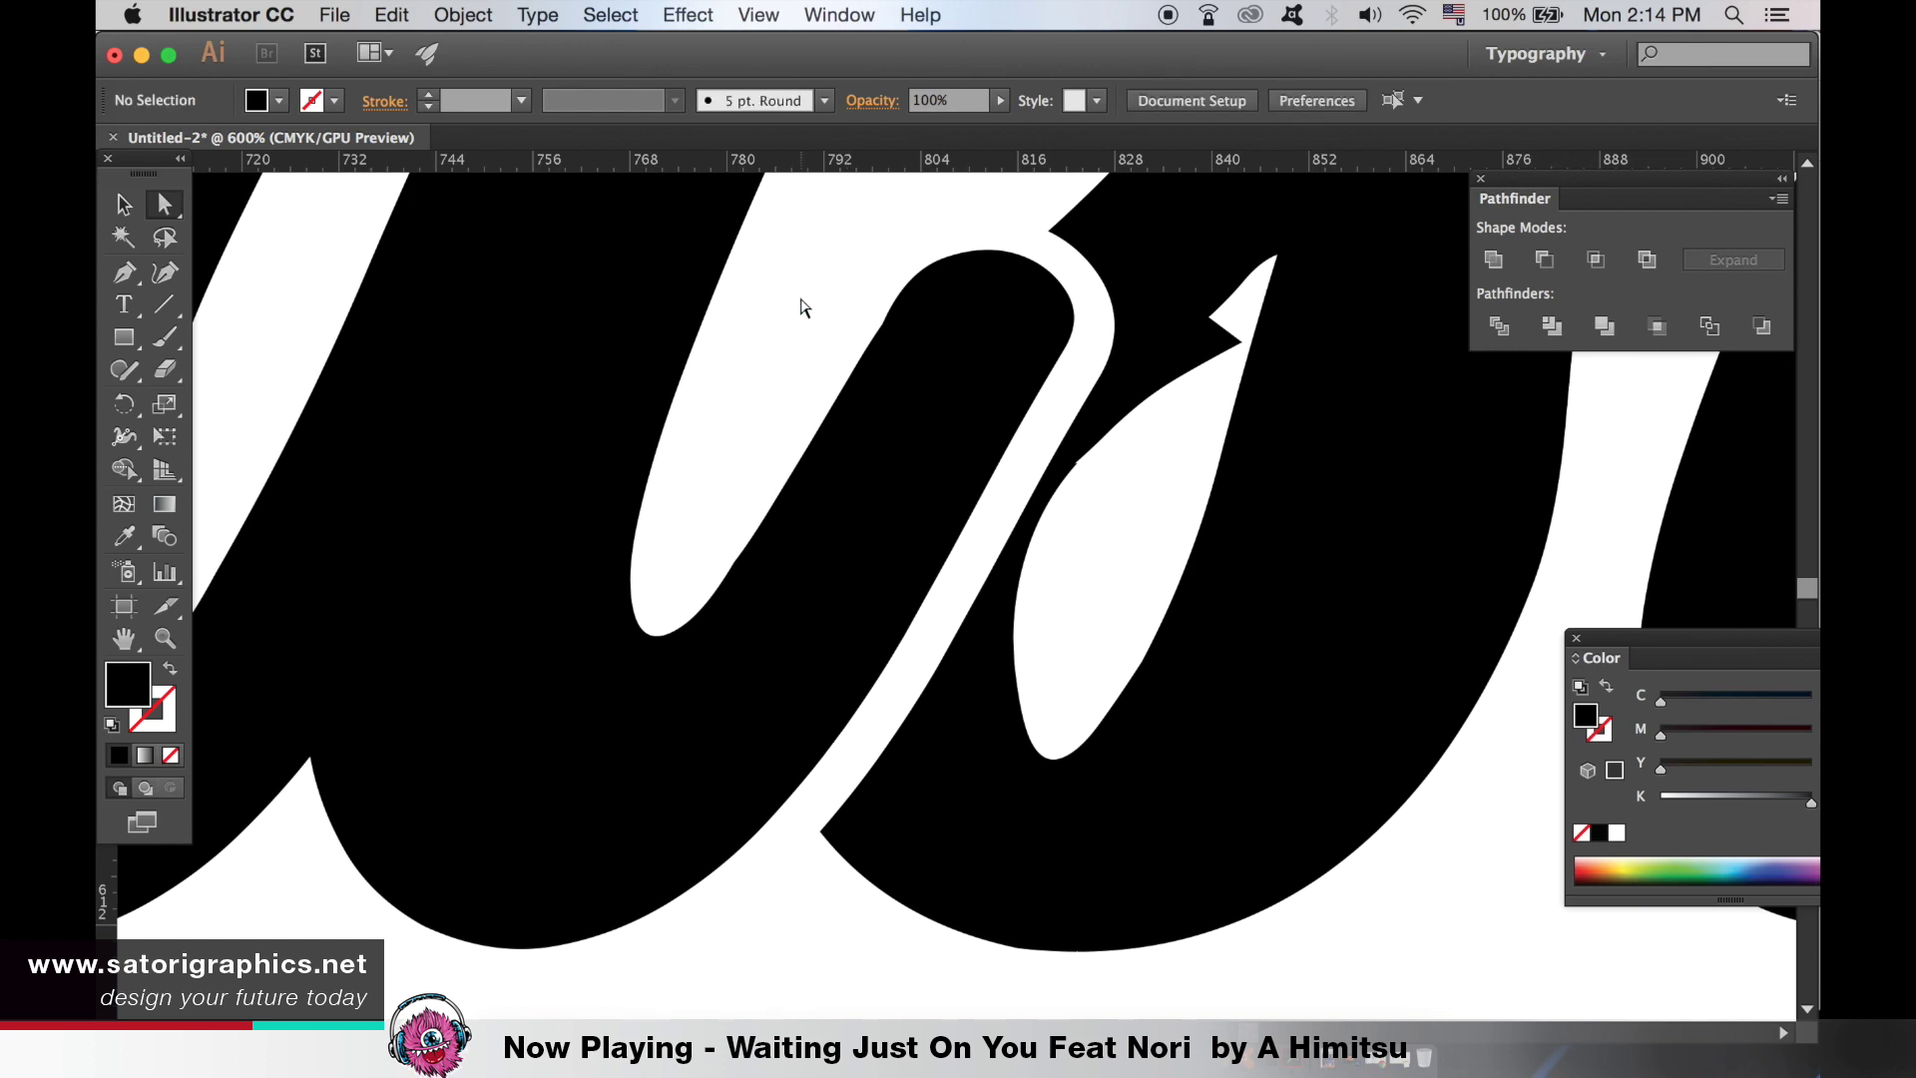
{"action": "key", "text": "super+minus"}
{"action": "key", "text": "super+minus"}
{"action": "key", "text": "super+minus"}
{"action": "key", "text": "super+minus"}
{"action": "key", "text": "super+minus"}
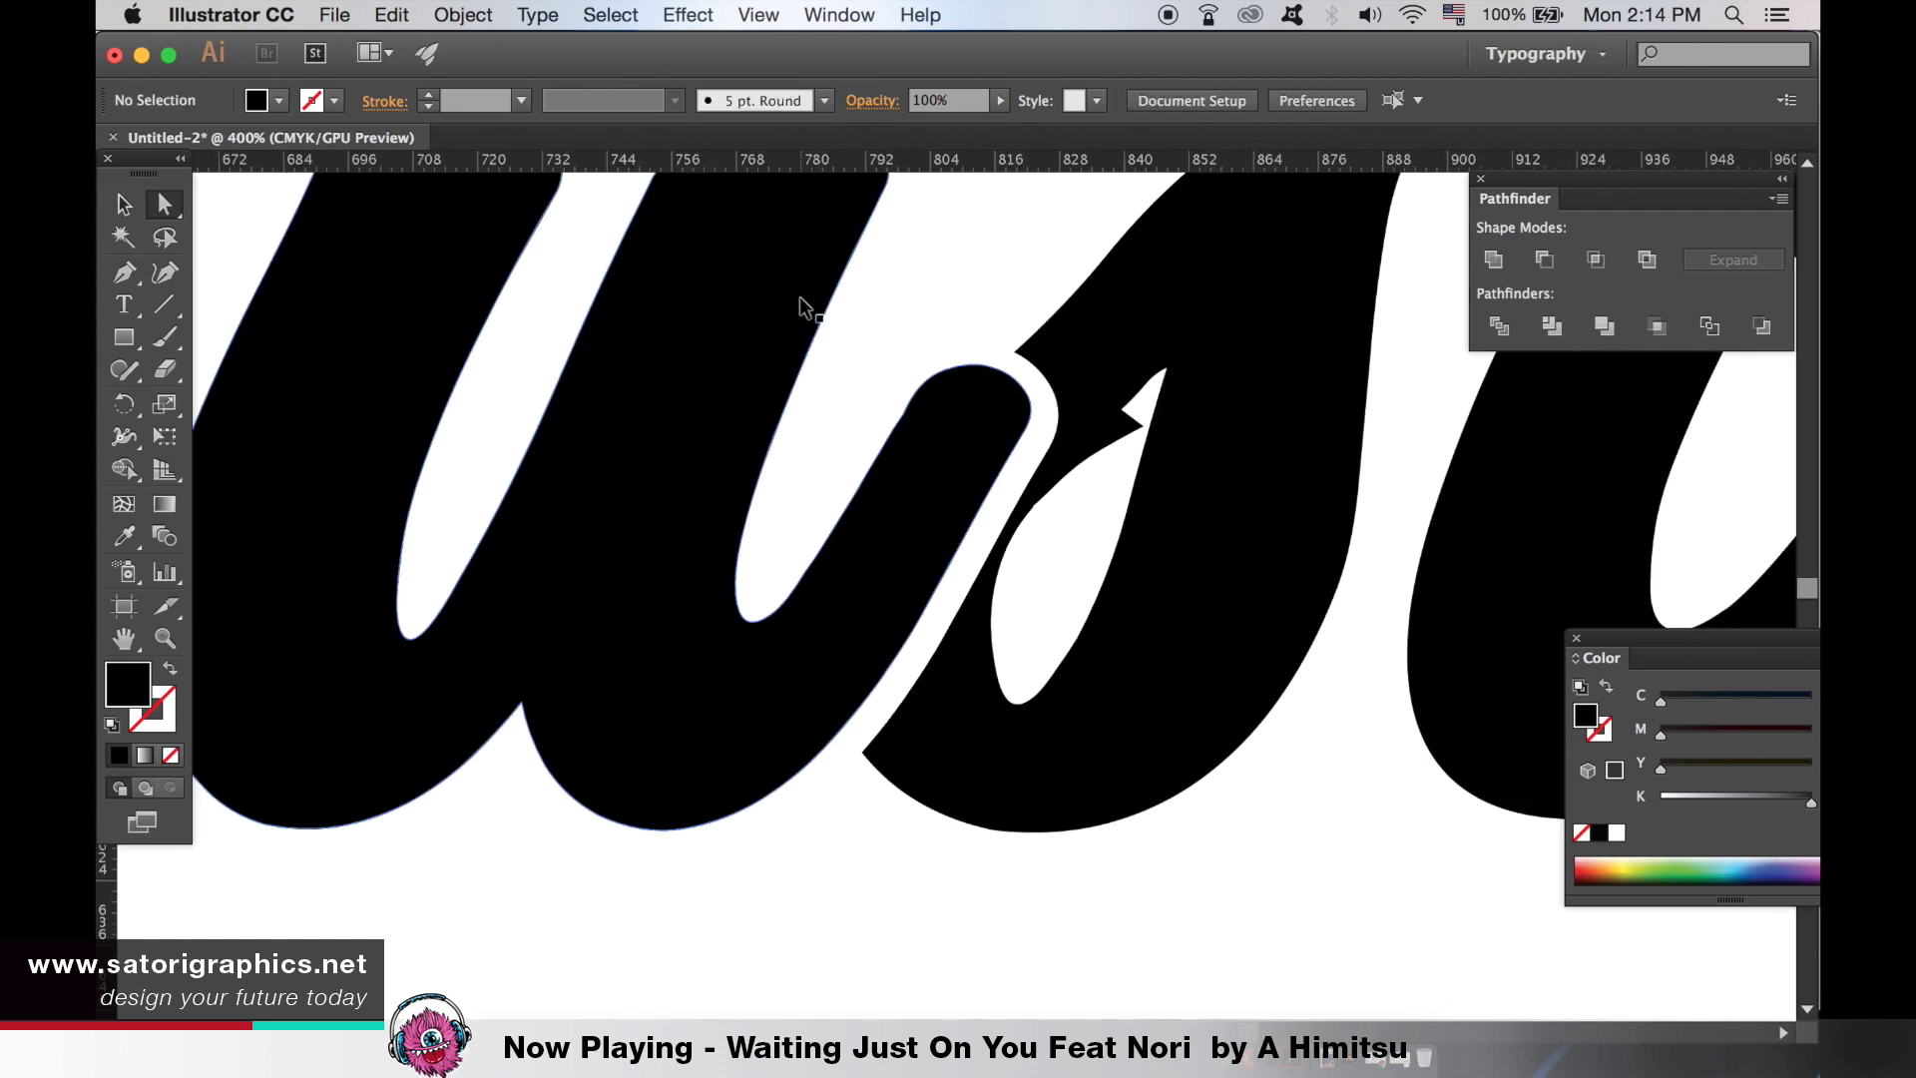
{"action": "key", "text": "super+minus"}
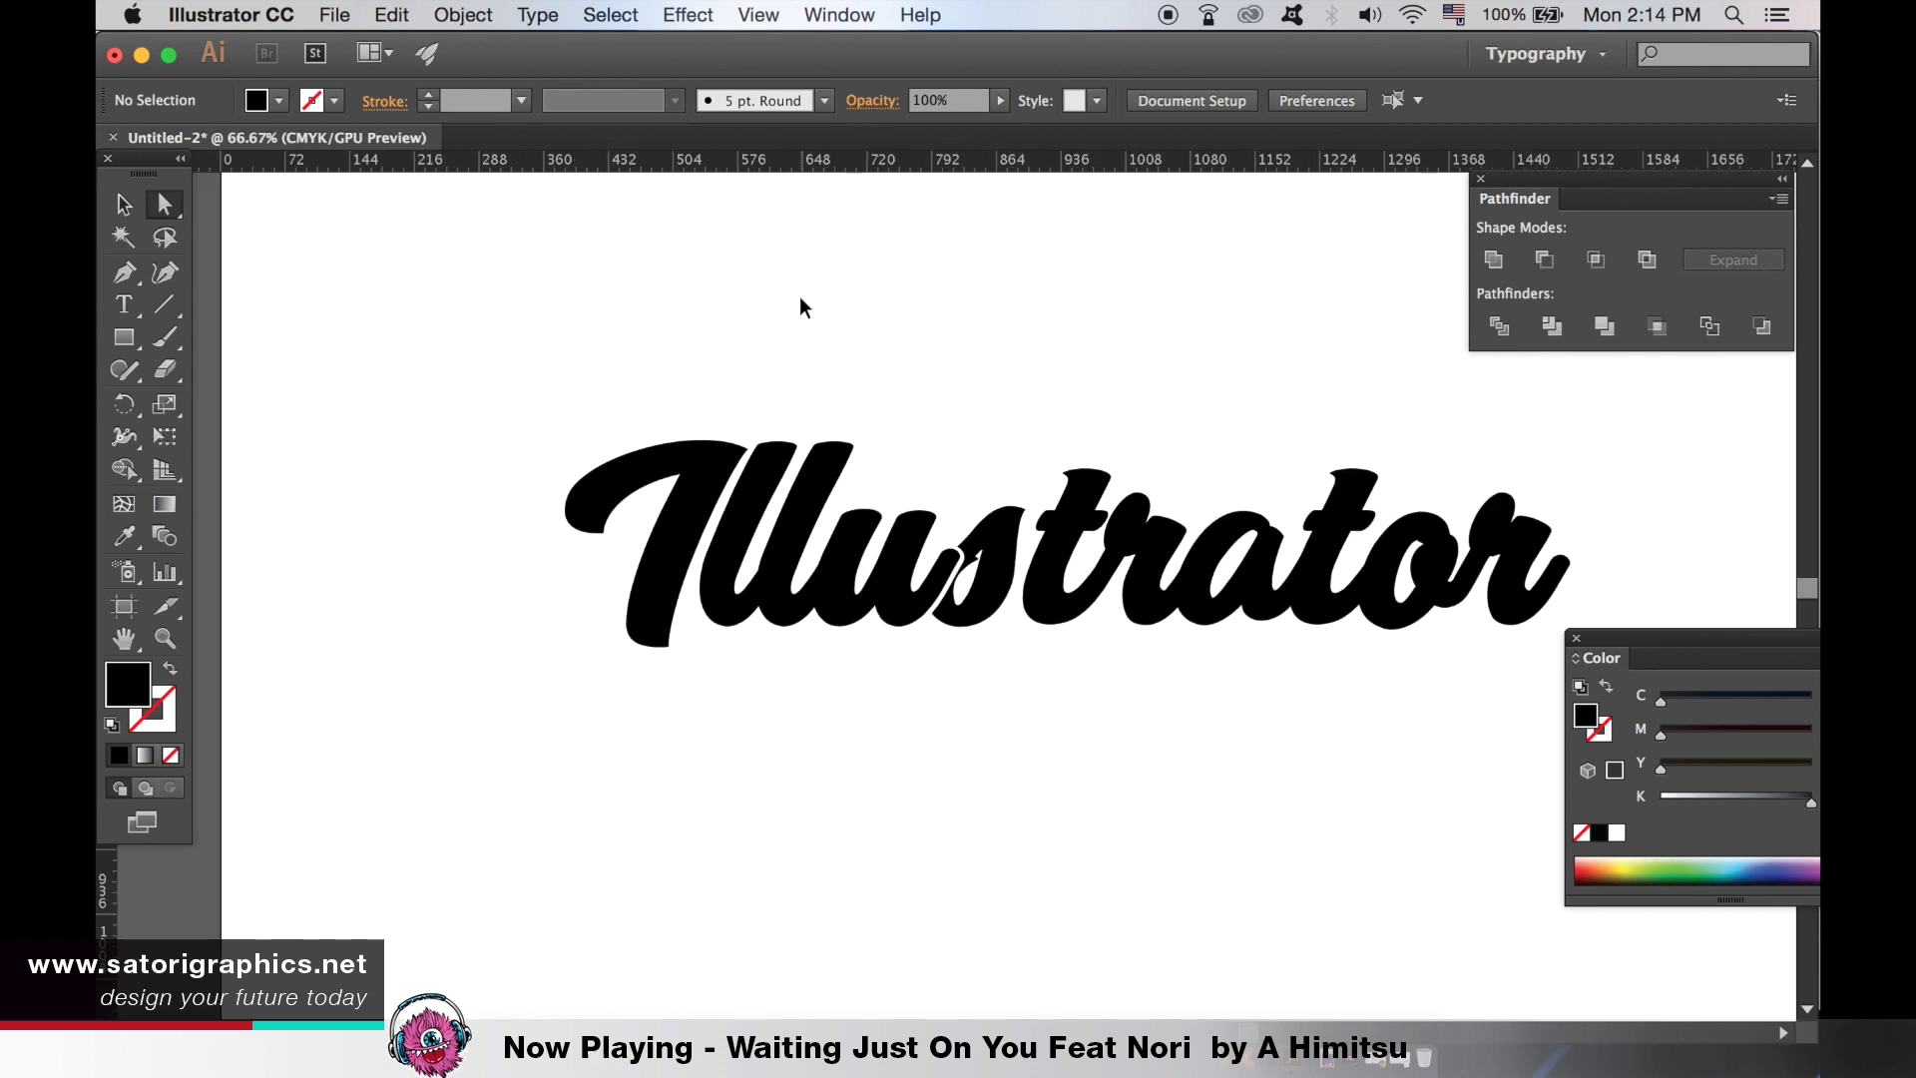
{"action": "left_click_drag", "start_coordinate": [842, 299], "coordinate": [620, 286]}
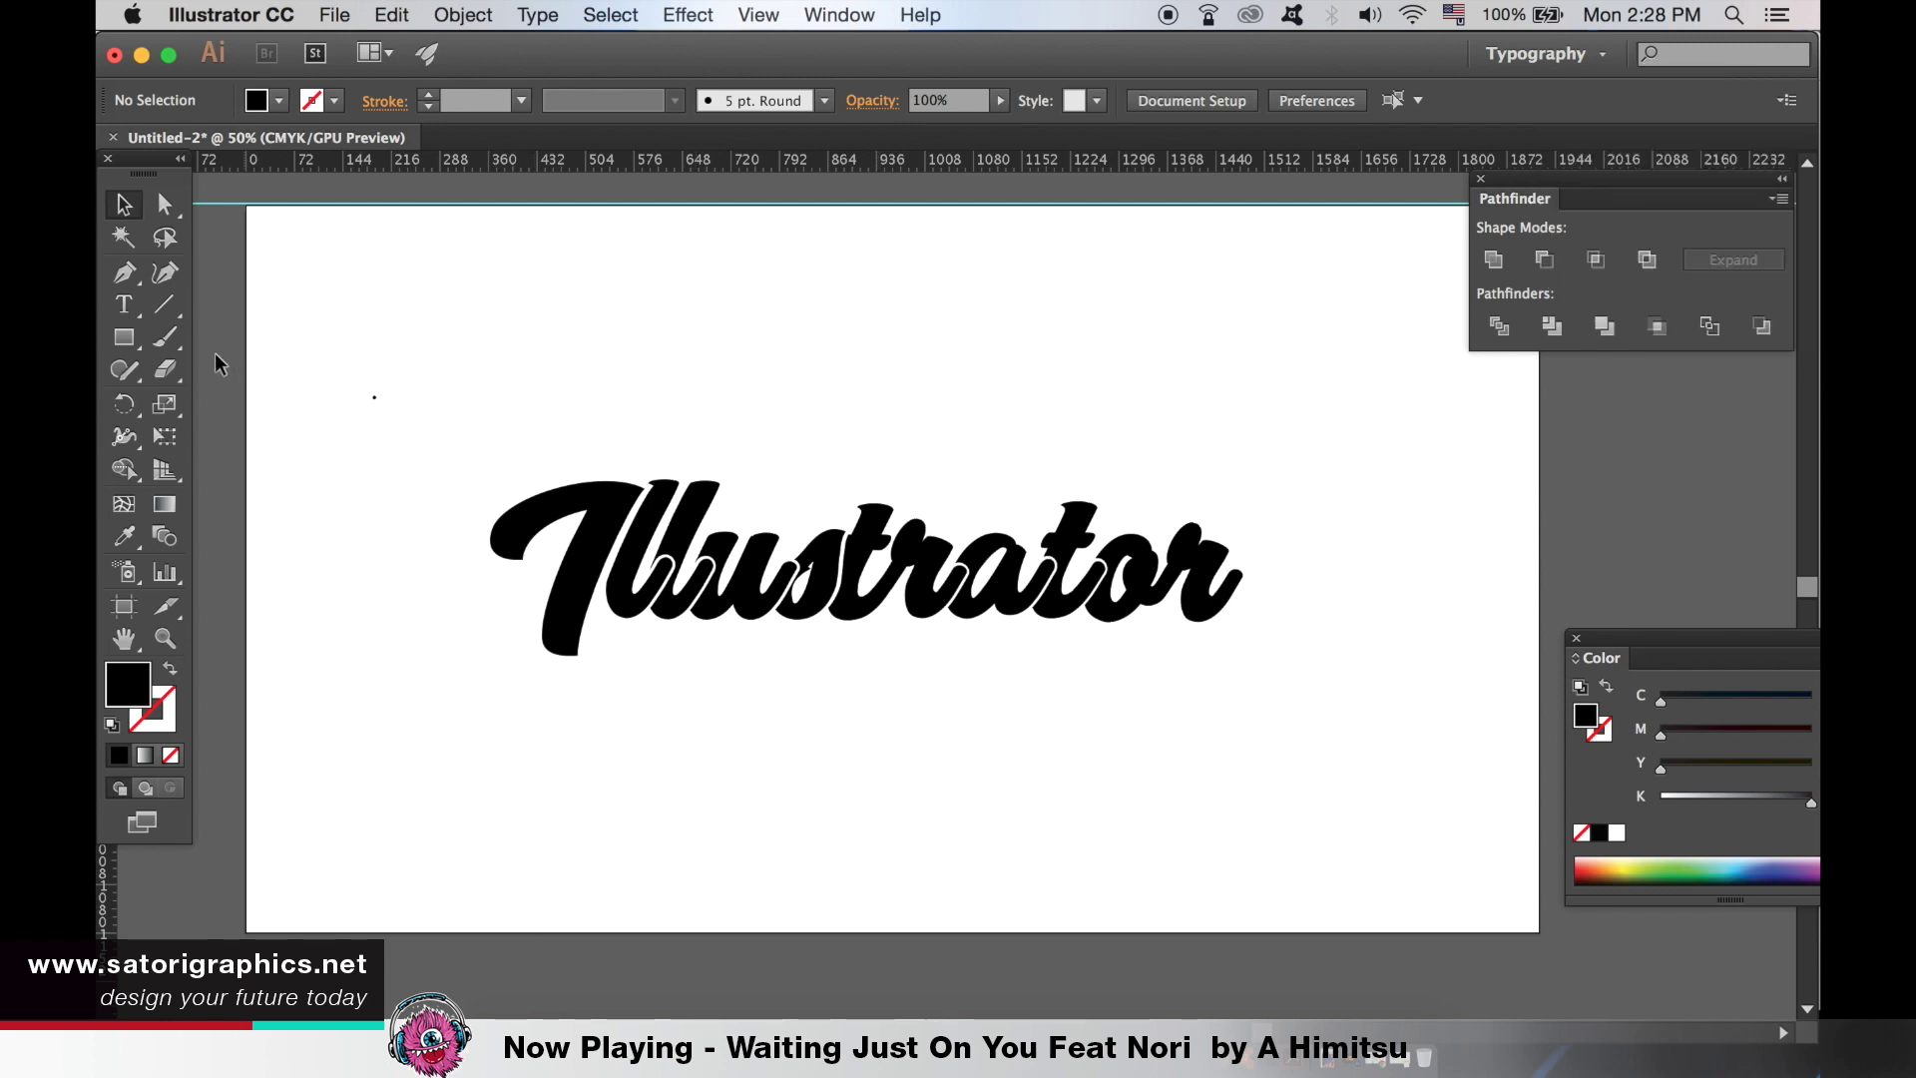
{"action": "left_click", "coordinate": [165, 337]}
- Start a new Calligraphic Brush from the Brushes panel menu
{"action": "left_click", "coordinate": [824, 101]}
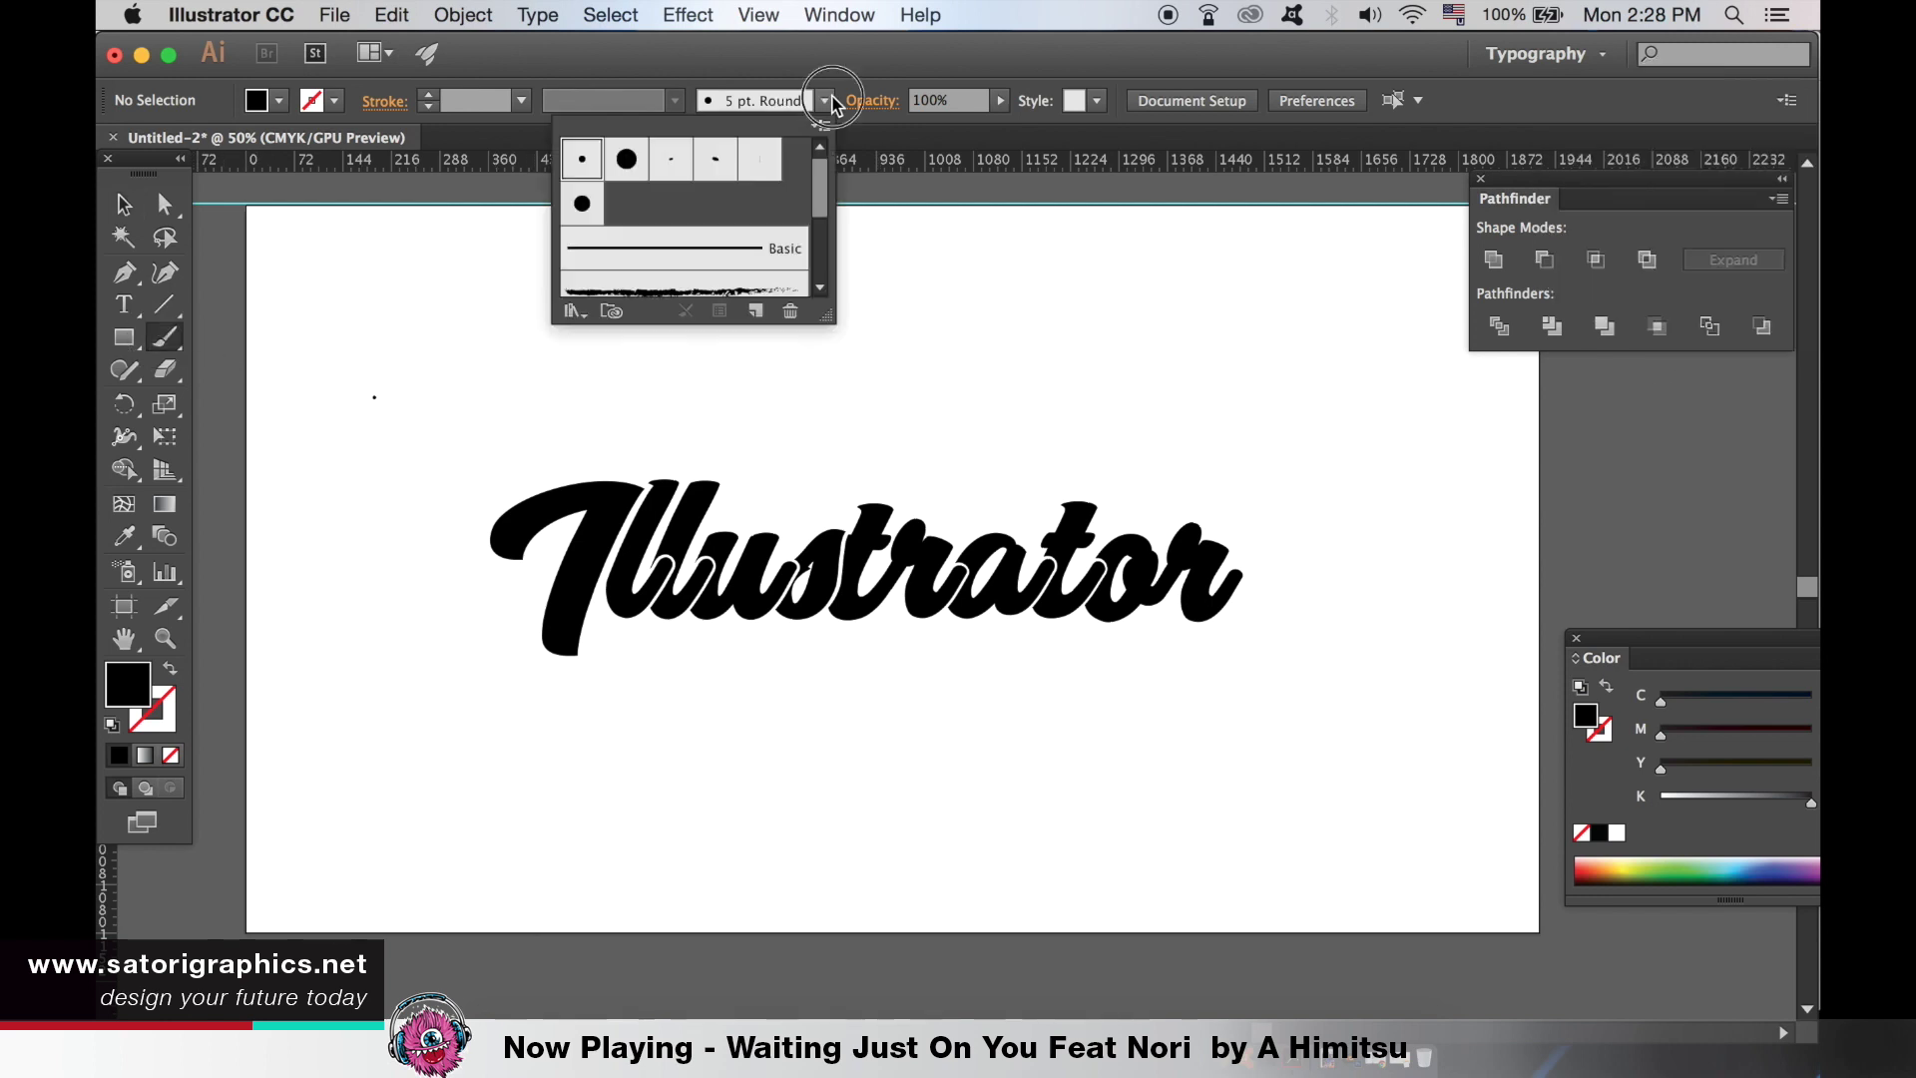
{"action": "left_click", "coordinate": [821, 125]}
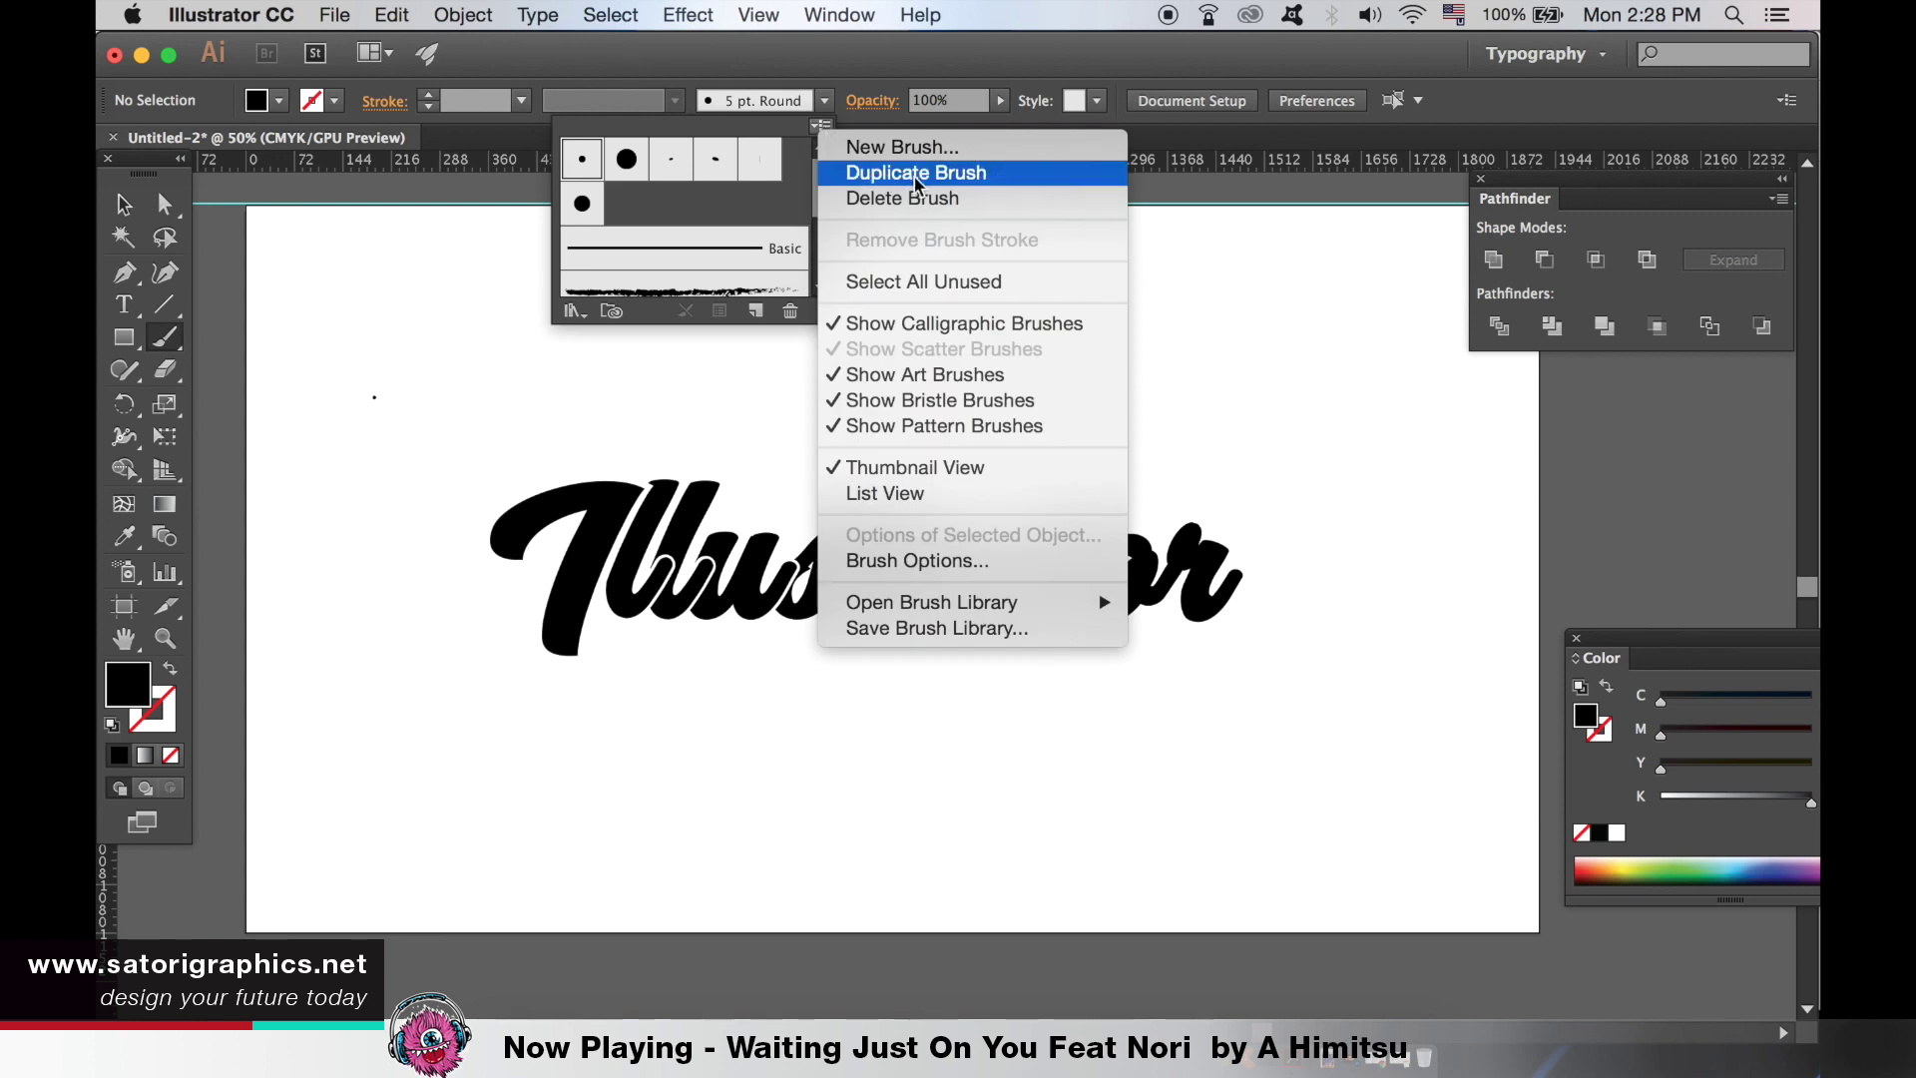
{"action": "left_click", "coordinate": [951, 151]}
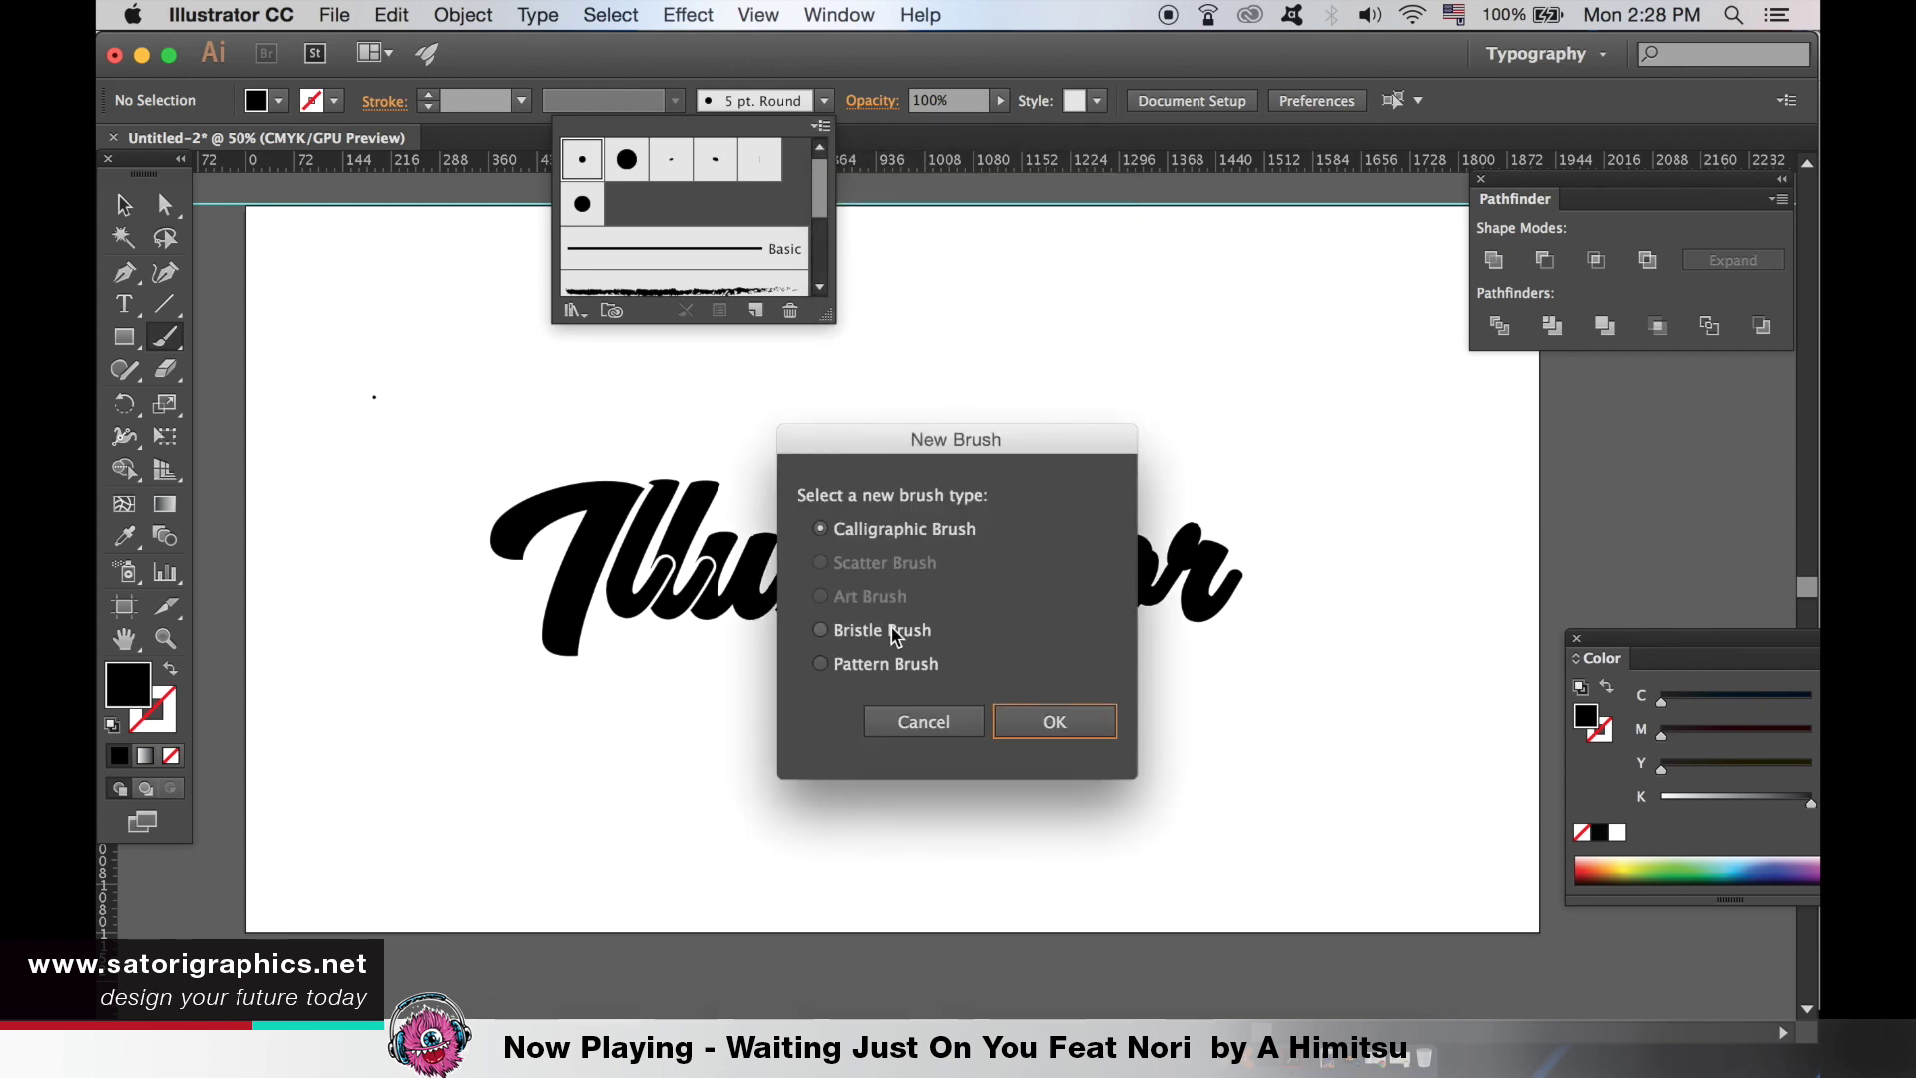
{"action": "left_click", "coordinate": [1053, 718]}
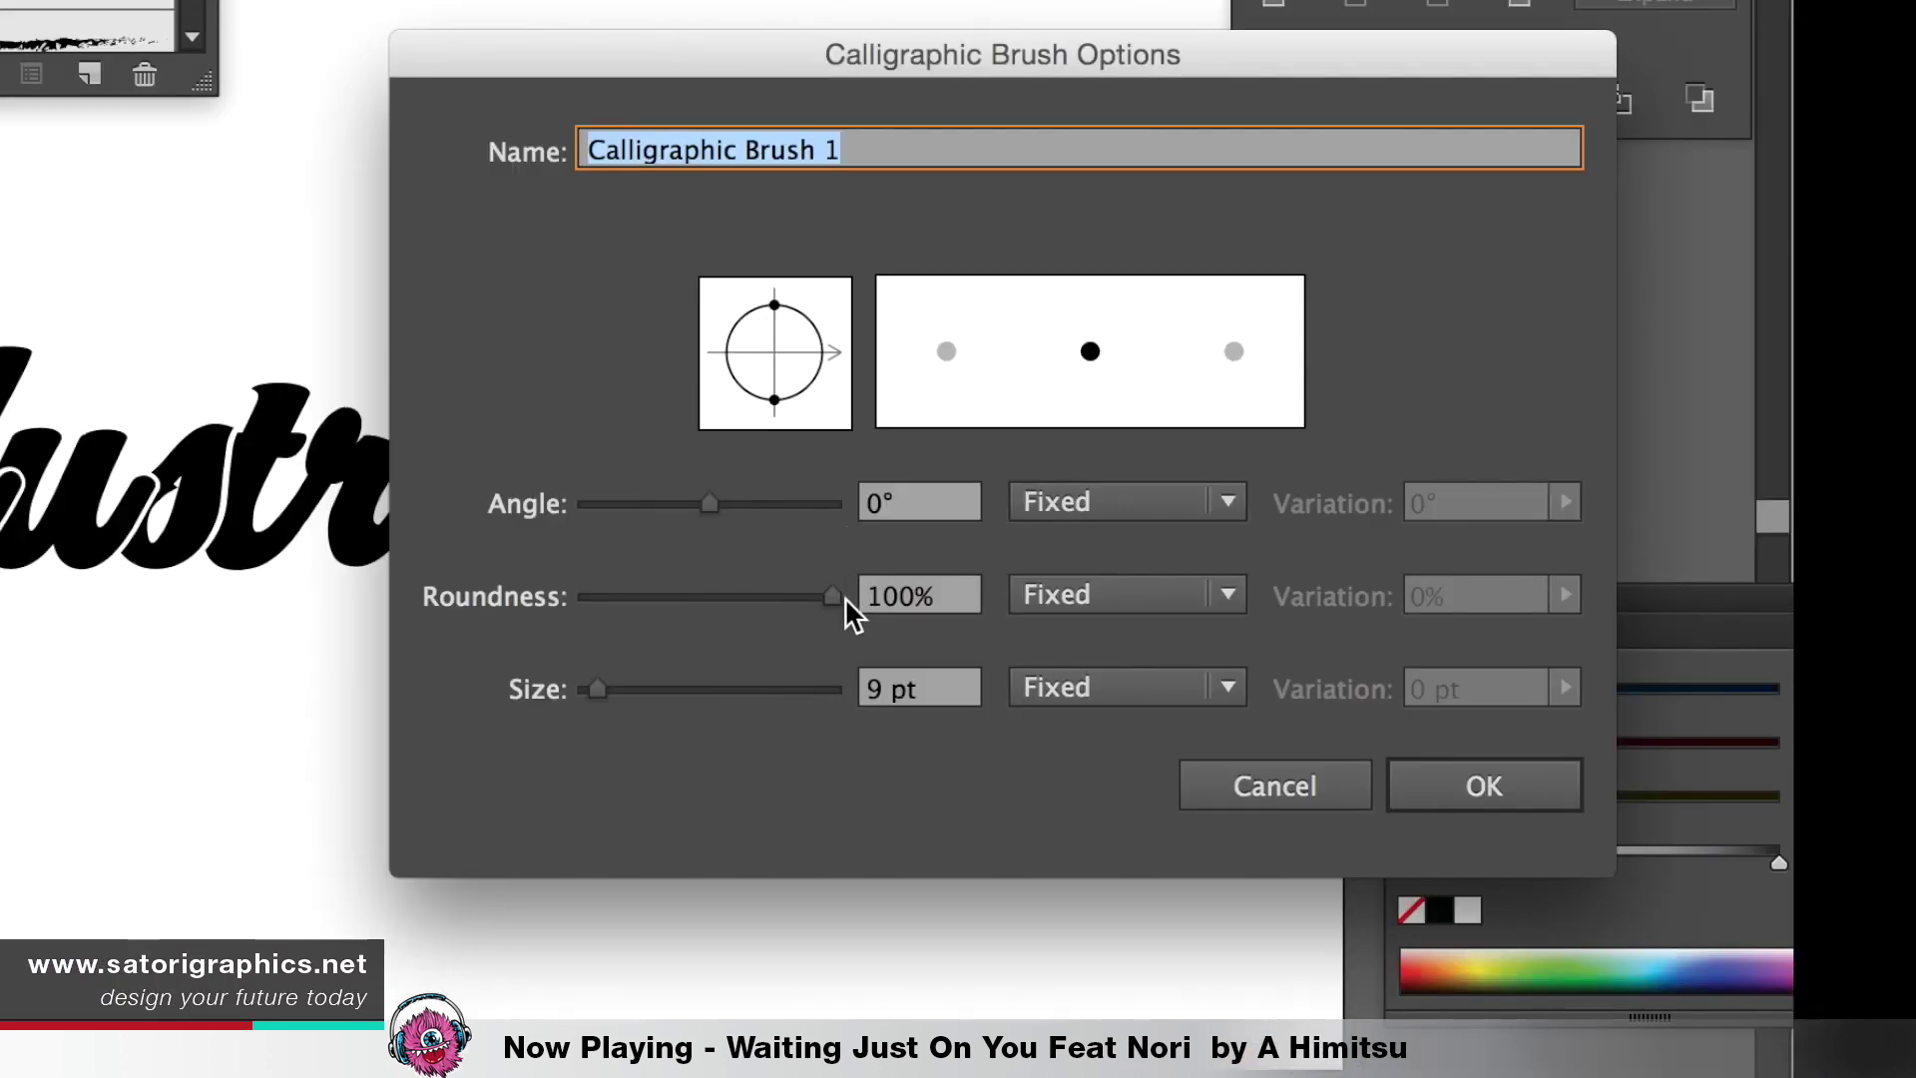
- Set angle 101°, roundness 76%, size 15 pt with Random variation, and save
{"action": "left_click_drag", "start_coordinate": [818, 594], "coordinate": [774, 597]}
{"action": "left_click_drag", "start_coordinate": [709, 504], "coordinate": [776, 511]}
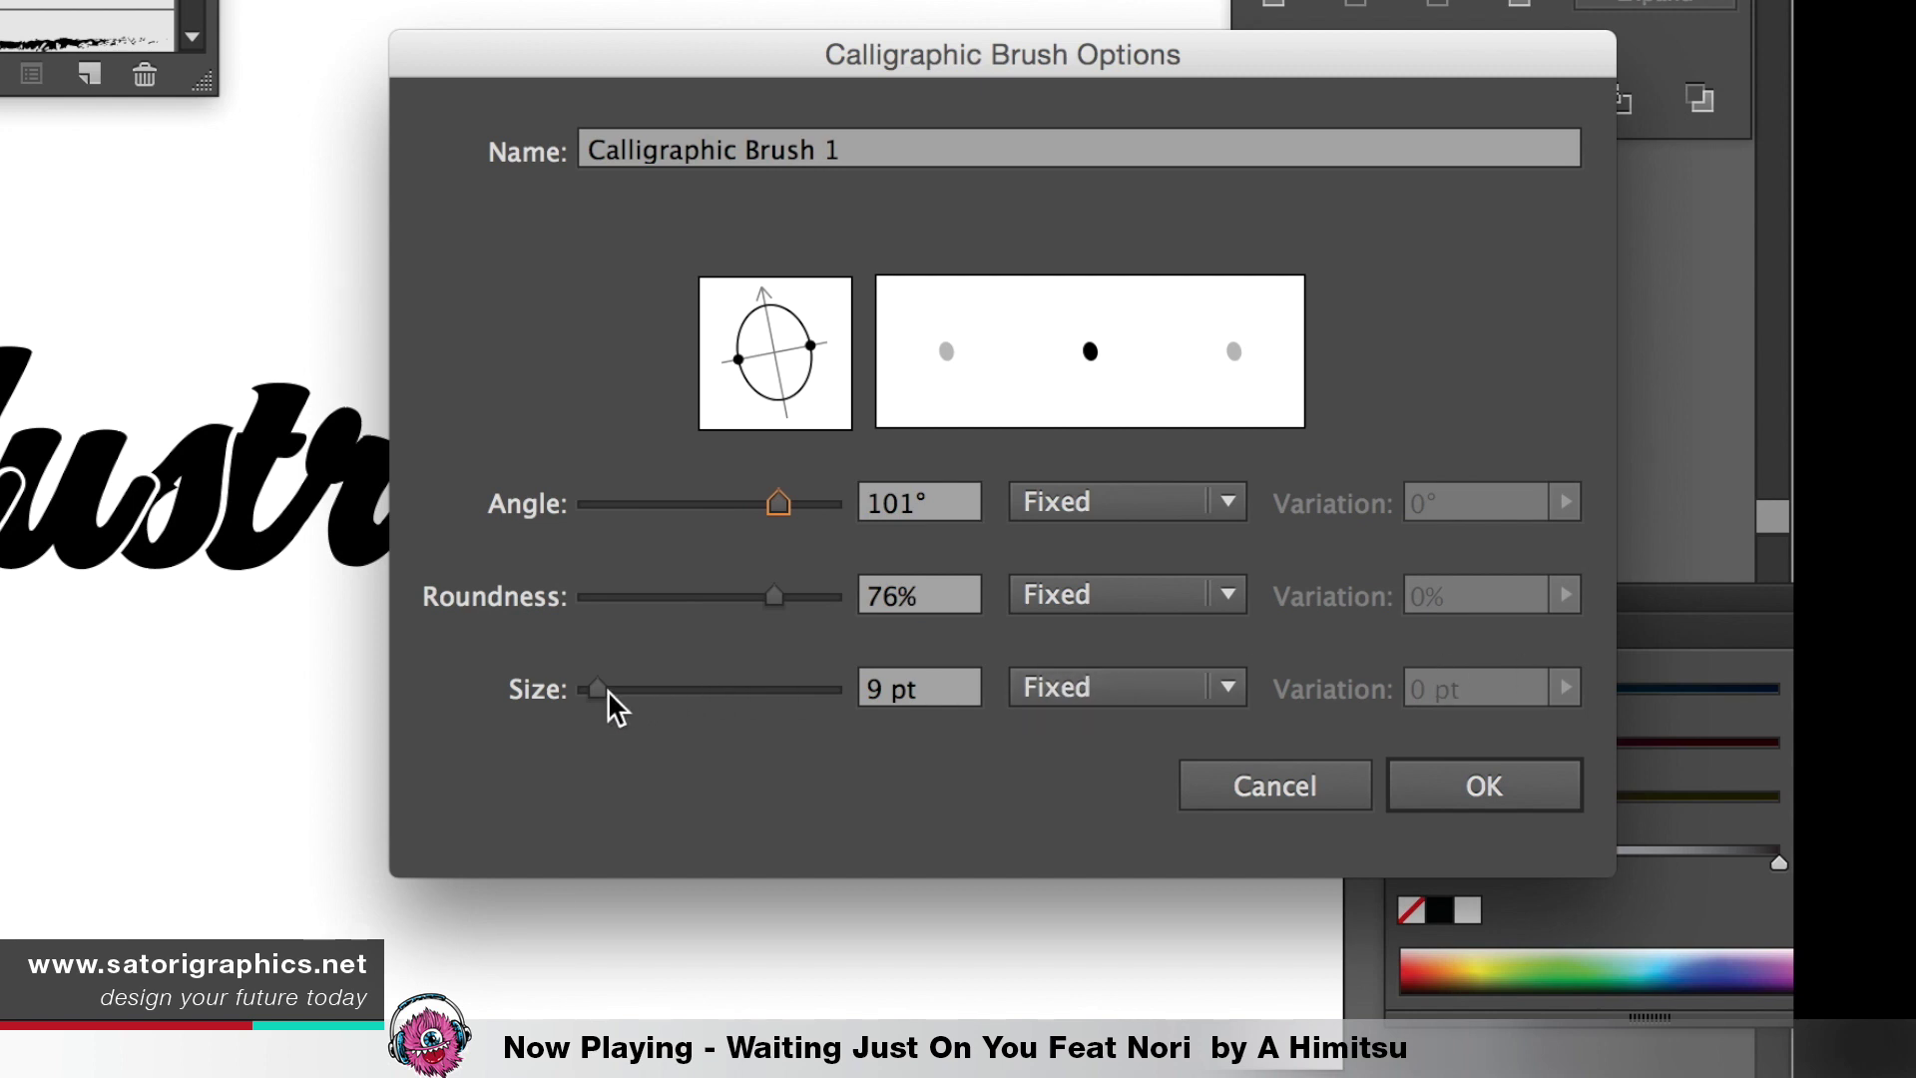
{"action": "left_click_drag", "start_coordinate": [605, 690], "coordinate": [594, 706]}
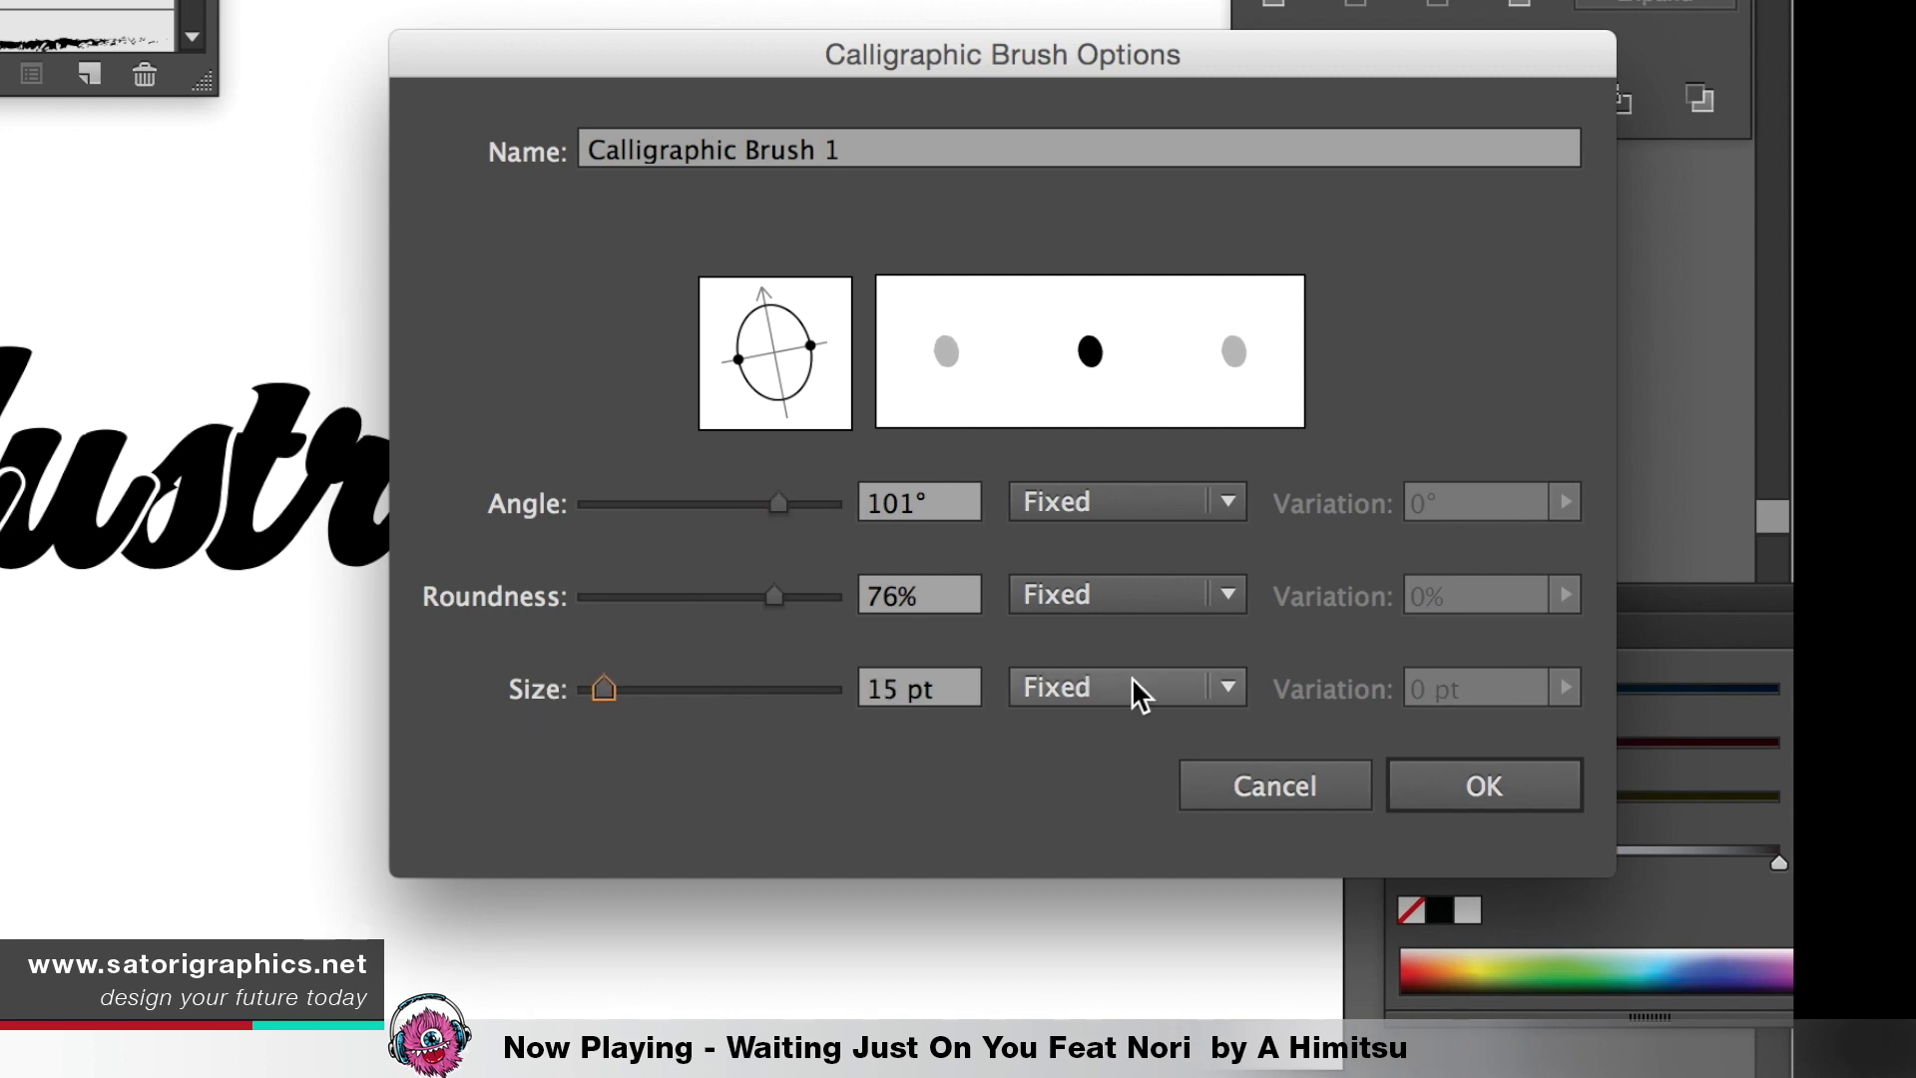
{"action": "left_click", "coordinate": [1176, 687]}
{"action": "left_click", "coordinate": [1155, 789]}
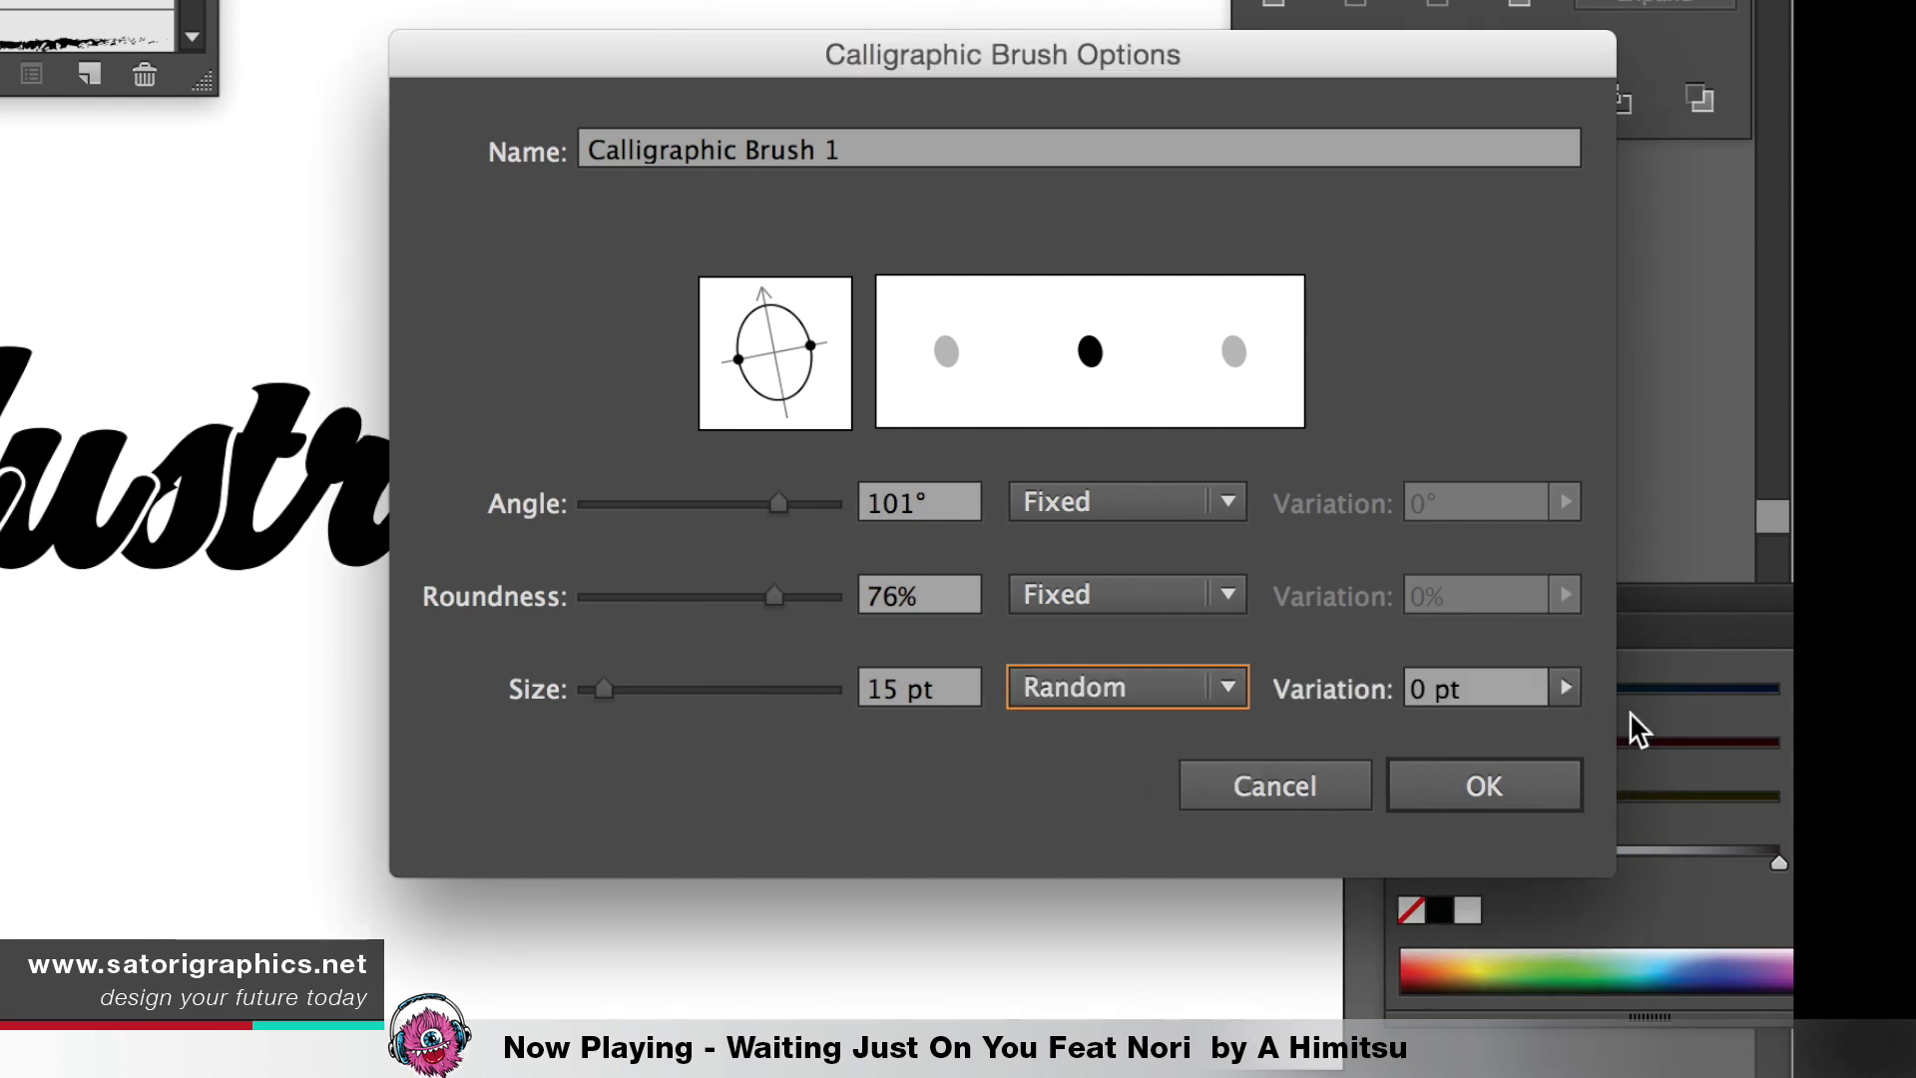
{"action": "left_click", "coordinate": [1567, 689]}
{"action": "left_click_drag", "start_coordinate": [1385, 743], "coordinate": [1415, 752]}
{"action": "left_click", "coordinate": [1418, 776]}
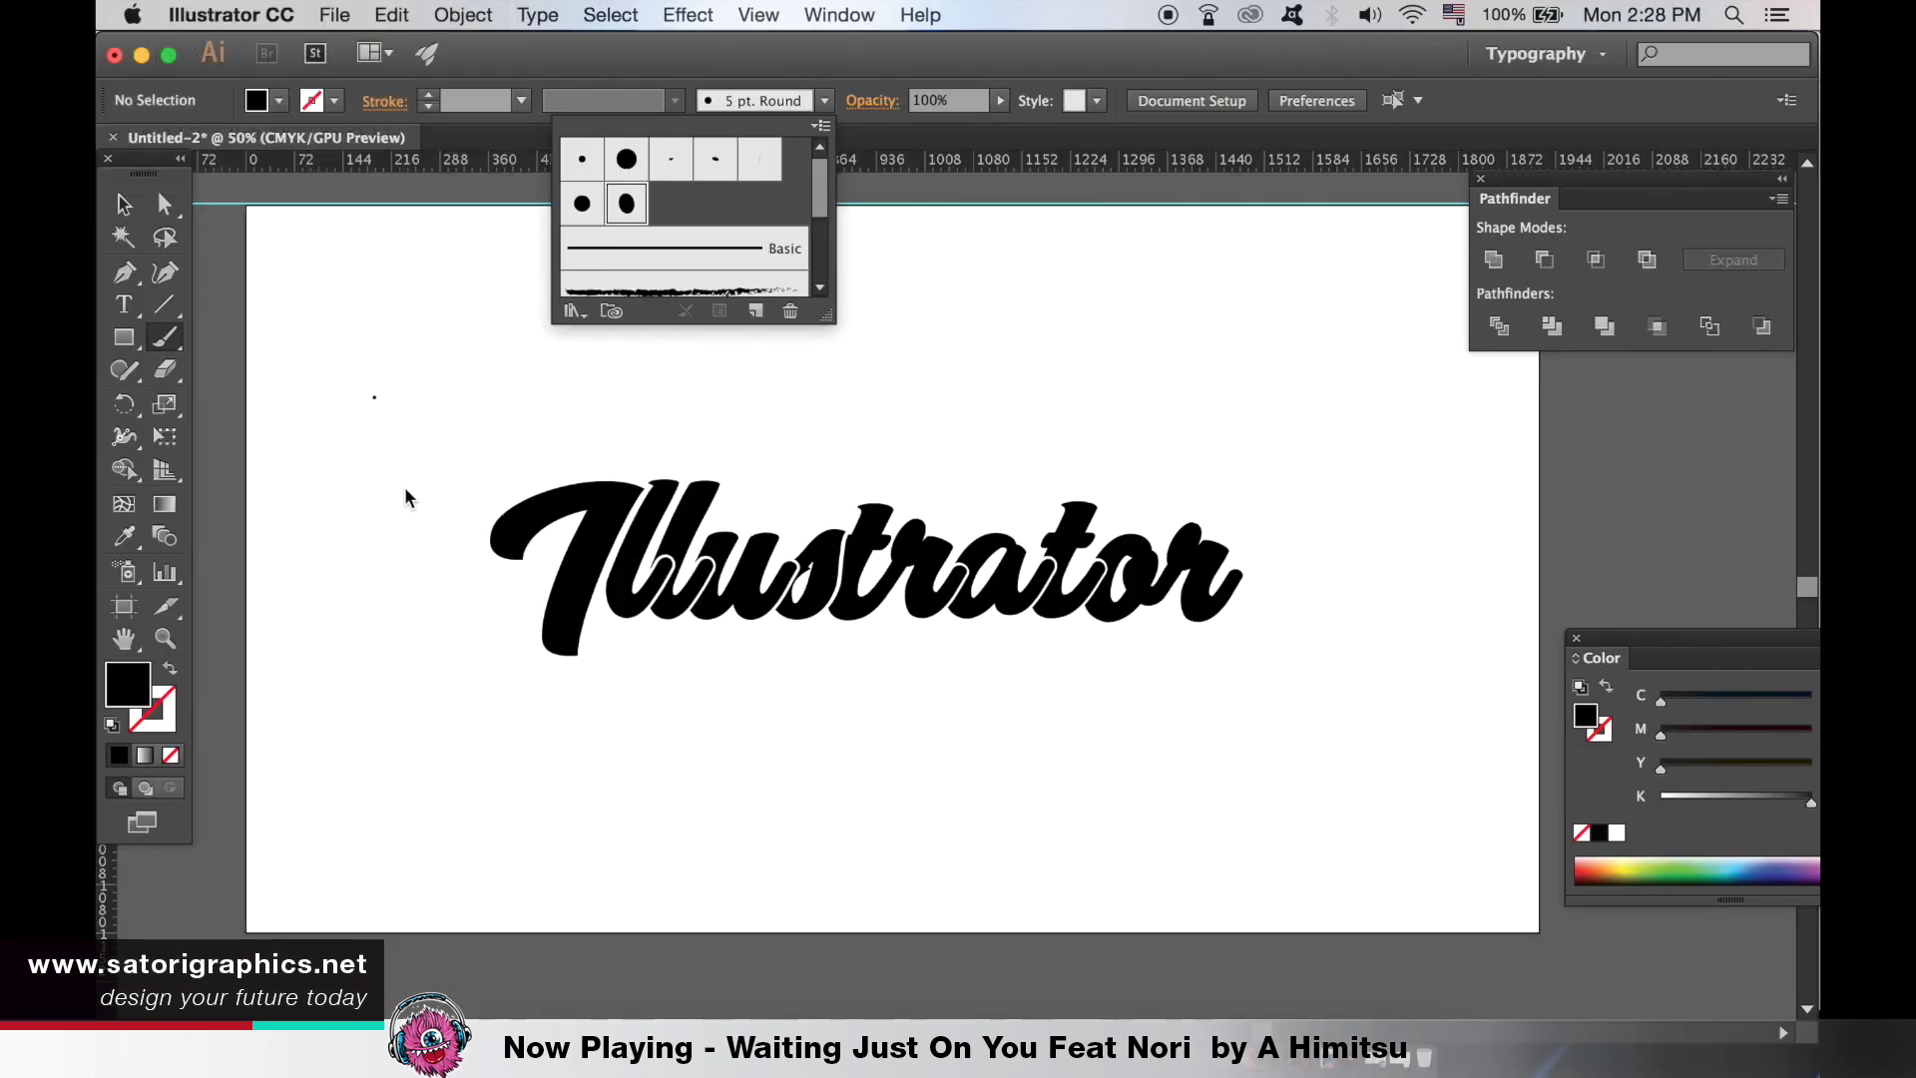
- Paint a trial underline with the new brush, undo it, and reopen the brush list
{"action": "left_click", "coordinate": [740, 691]}
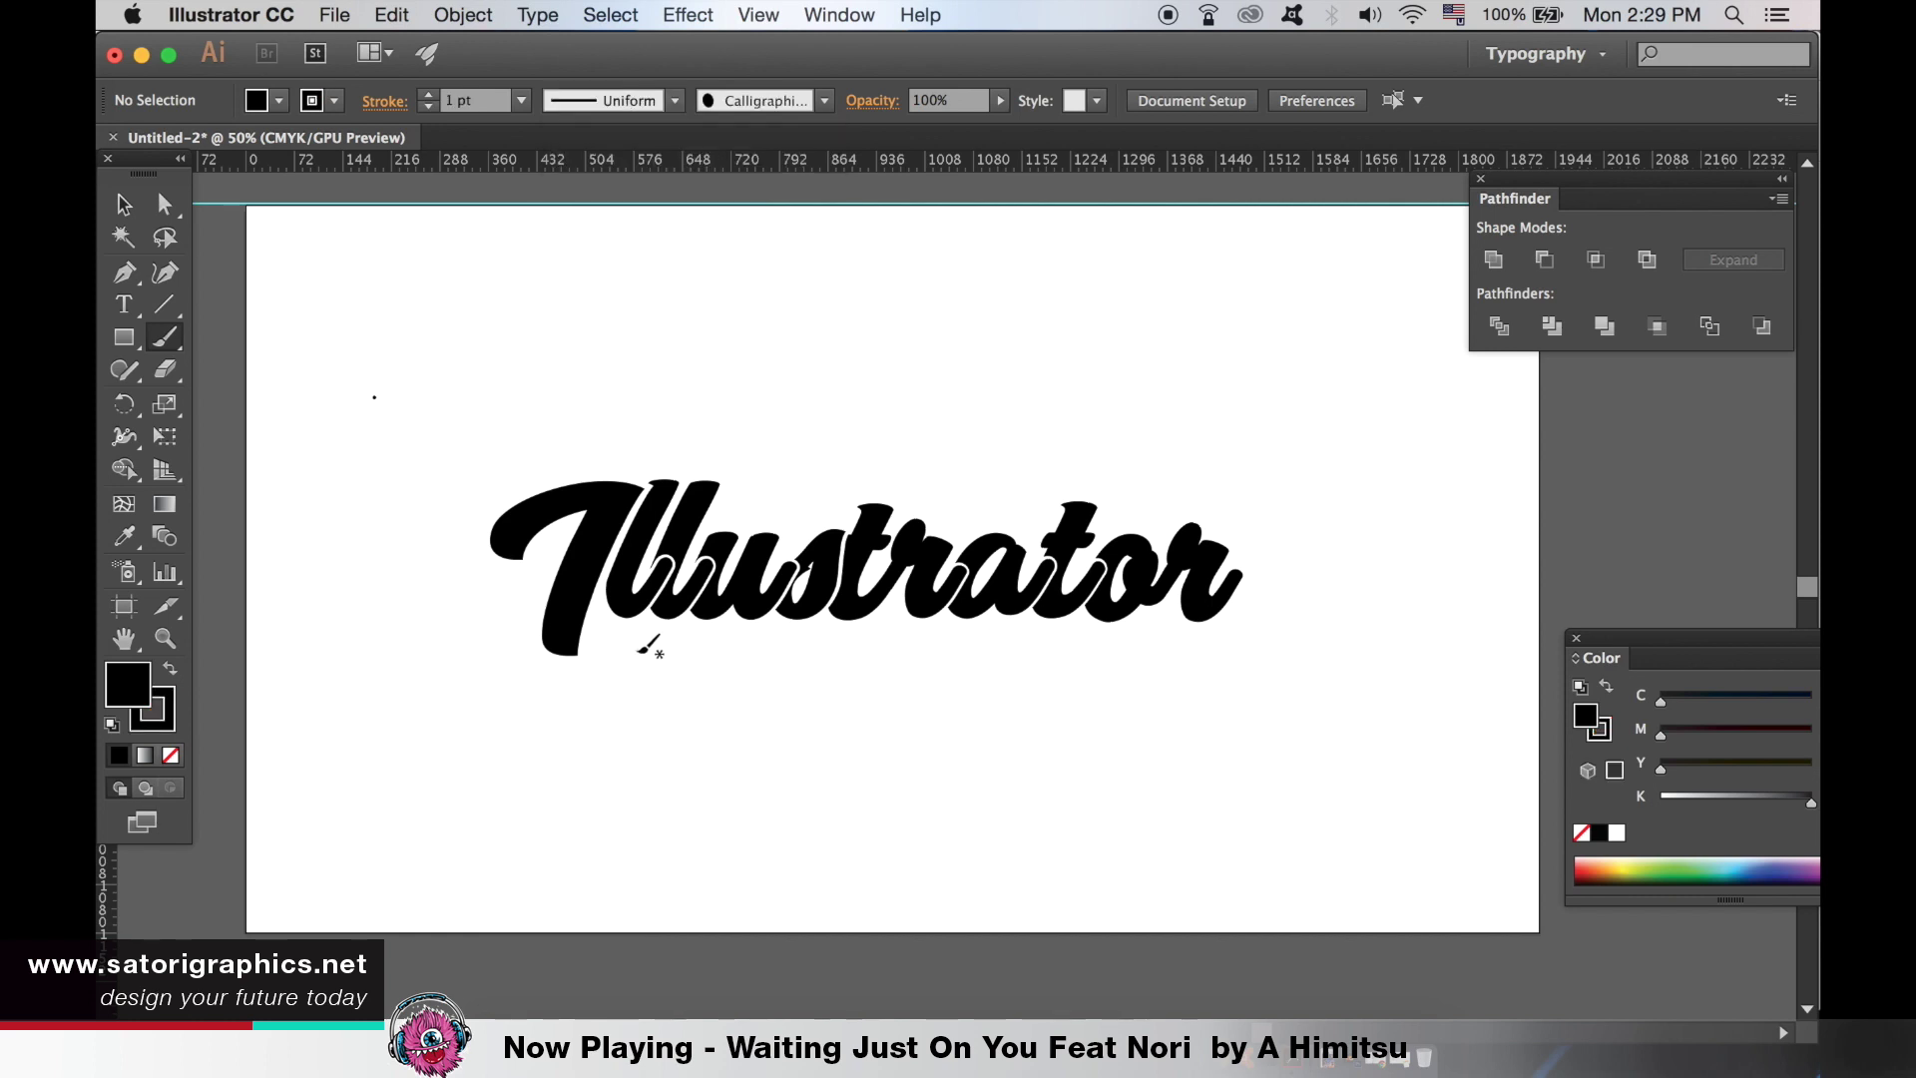
{"action": "mouse_move", "coordinate": [603, 649]}
{"action": "left_mouse_down"}
{"action": "mouse_move", "coordinate": [1021, 644]}
{"action": "mouse_move", "coordinate": [1158, 666]}
{"action": "left_mouse_up"}
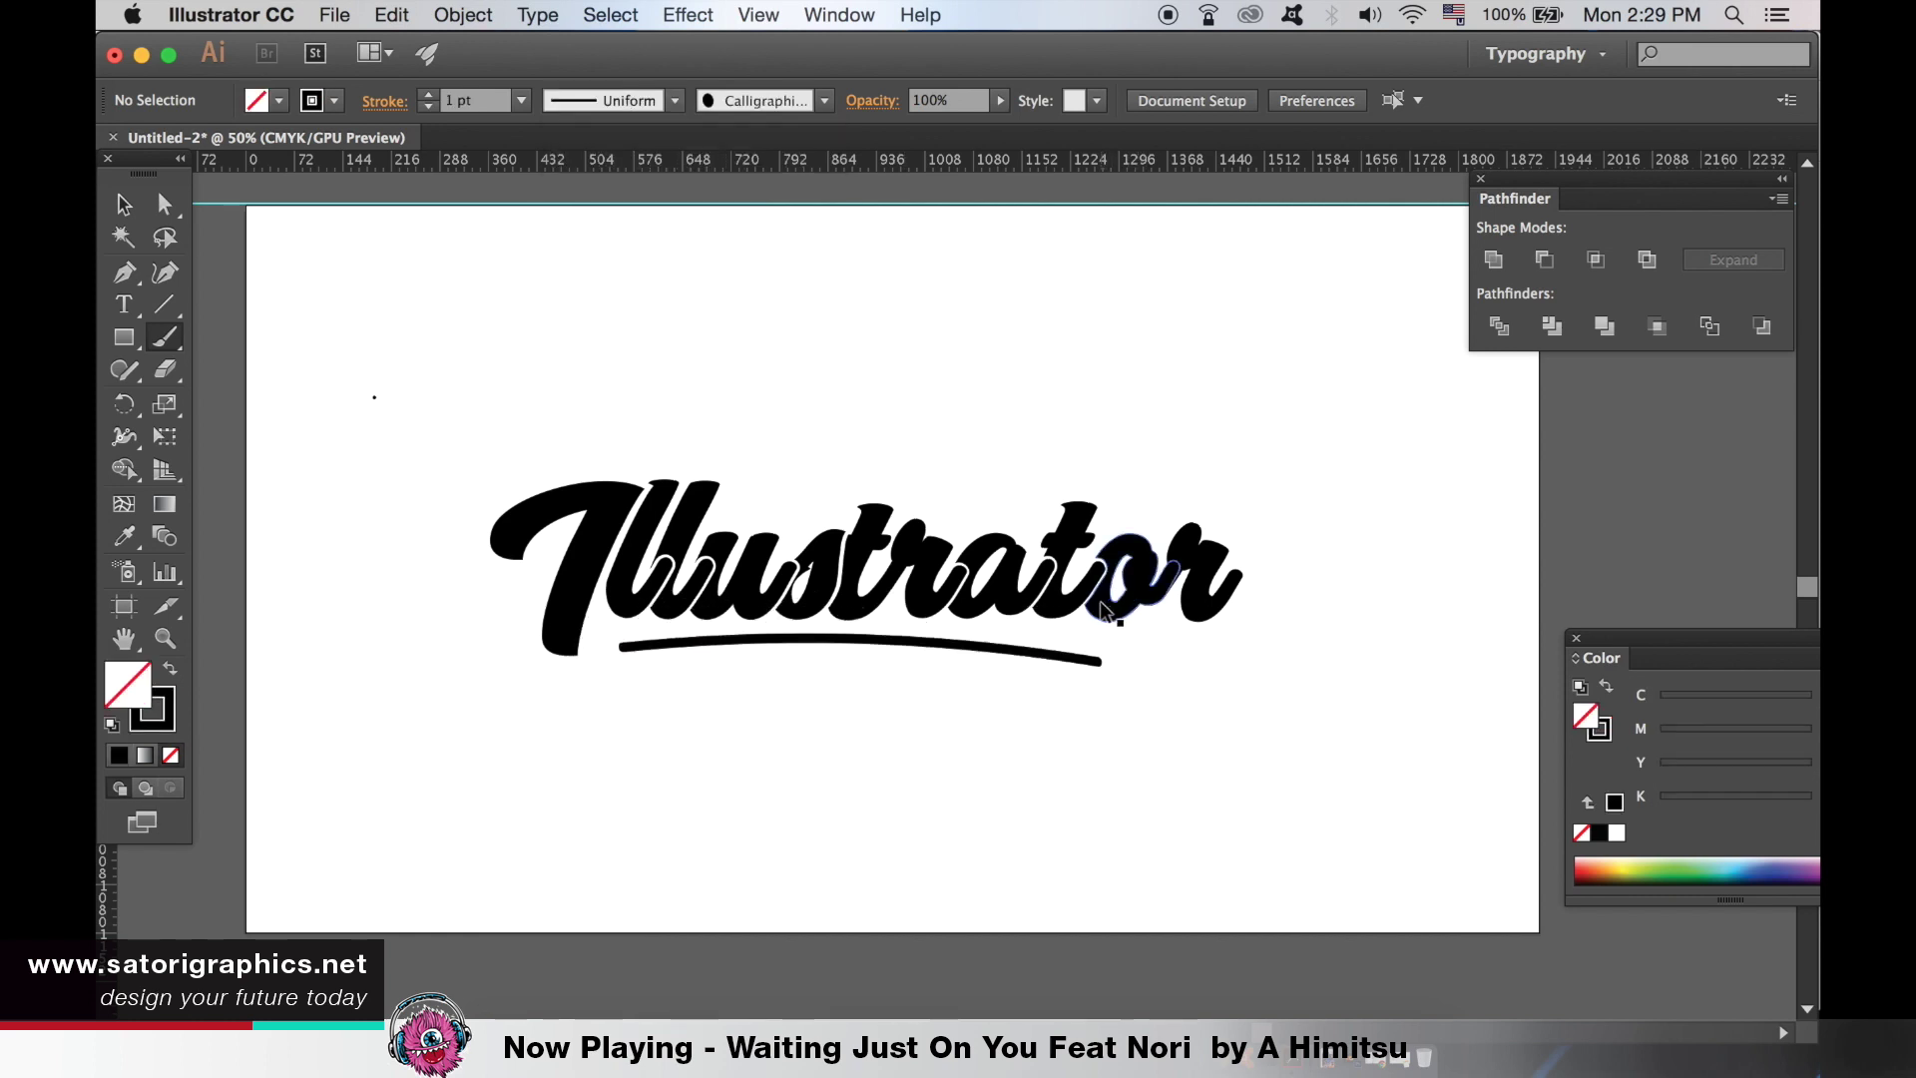
{"action": "key", "text": "ctrl+z"}
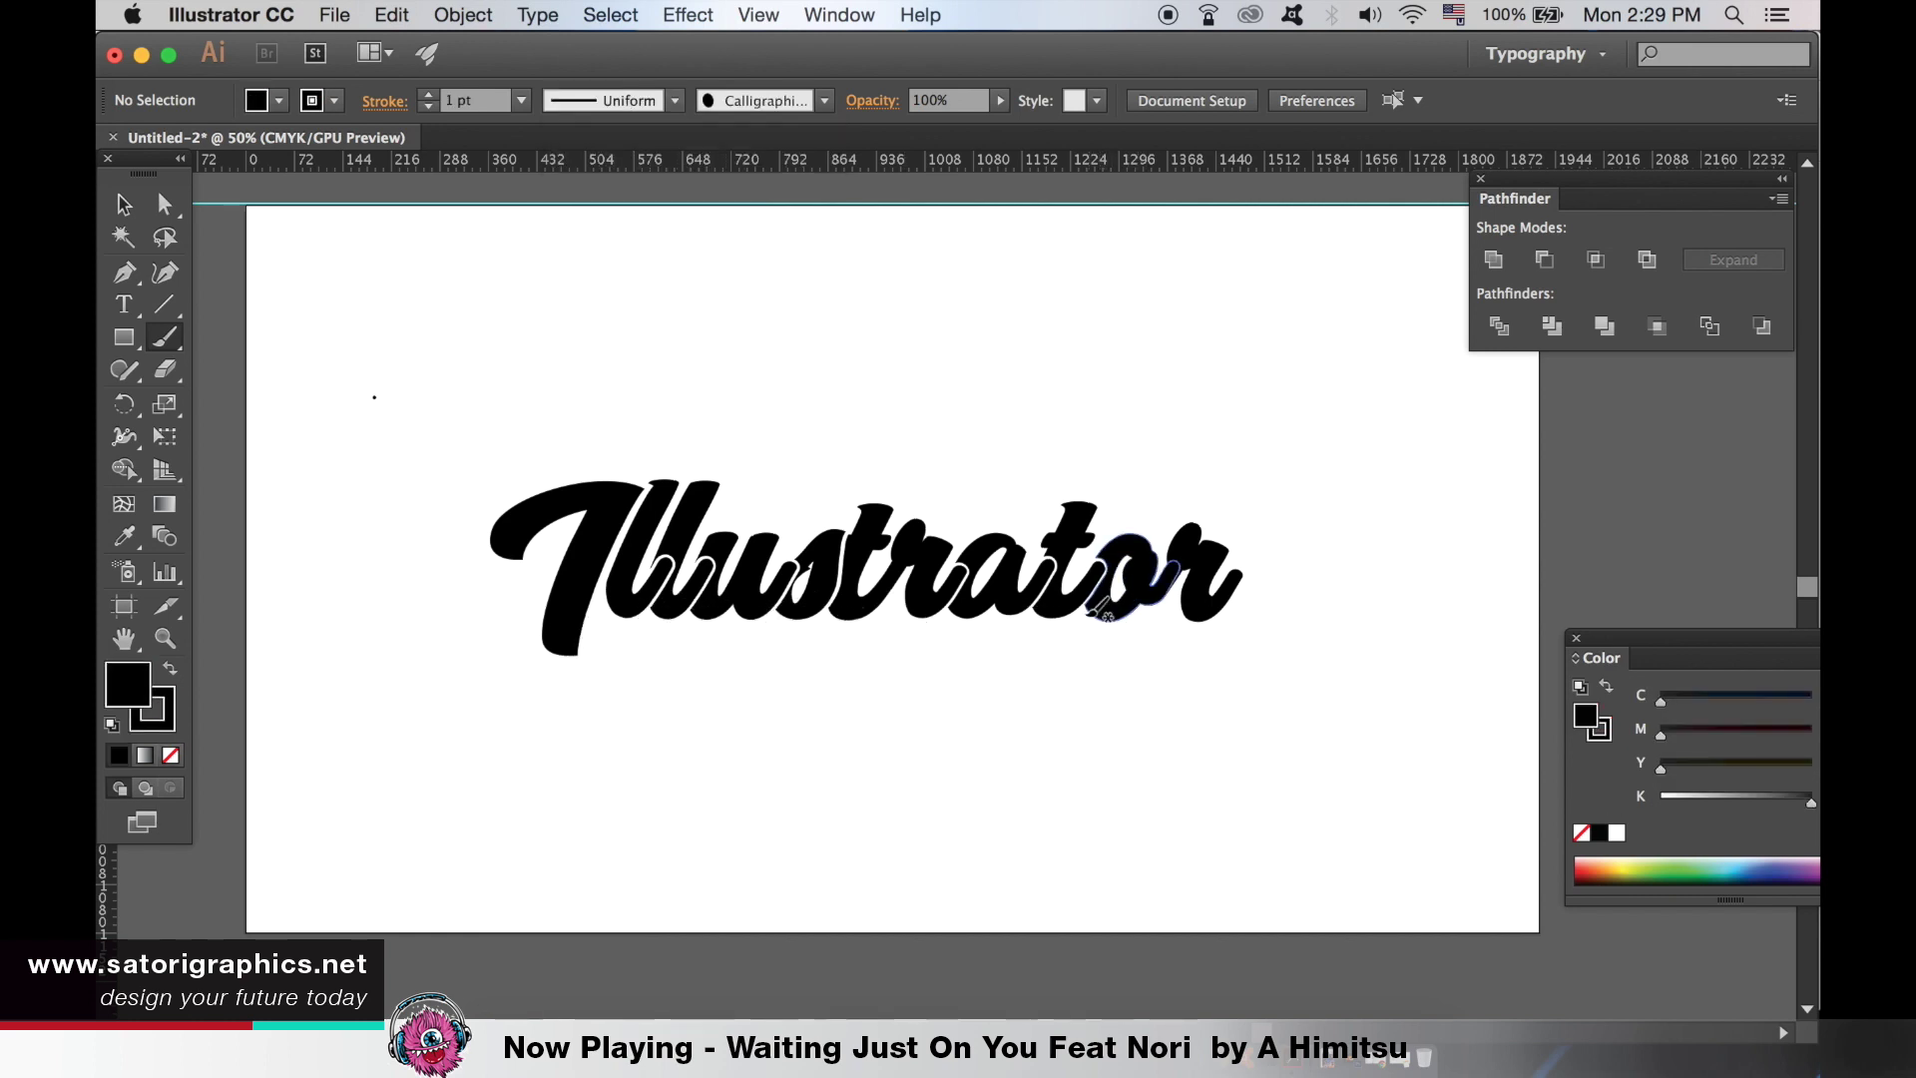
{"action": "left_click", "coordinate": [825, 100]}
- Increase the calligraphic brush size to 43 pt
{"action": "double_click", "coordinate": [626, 204]}
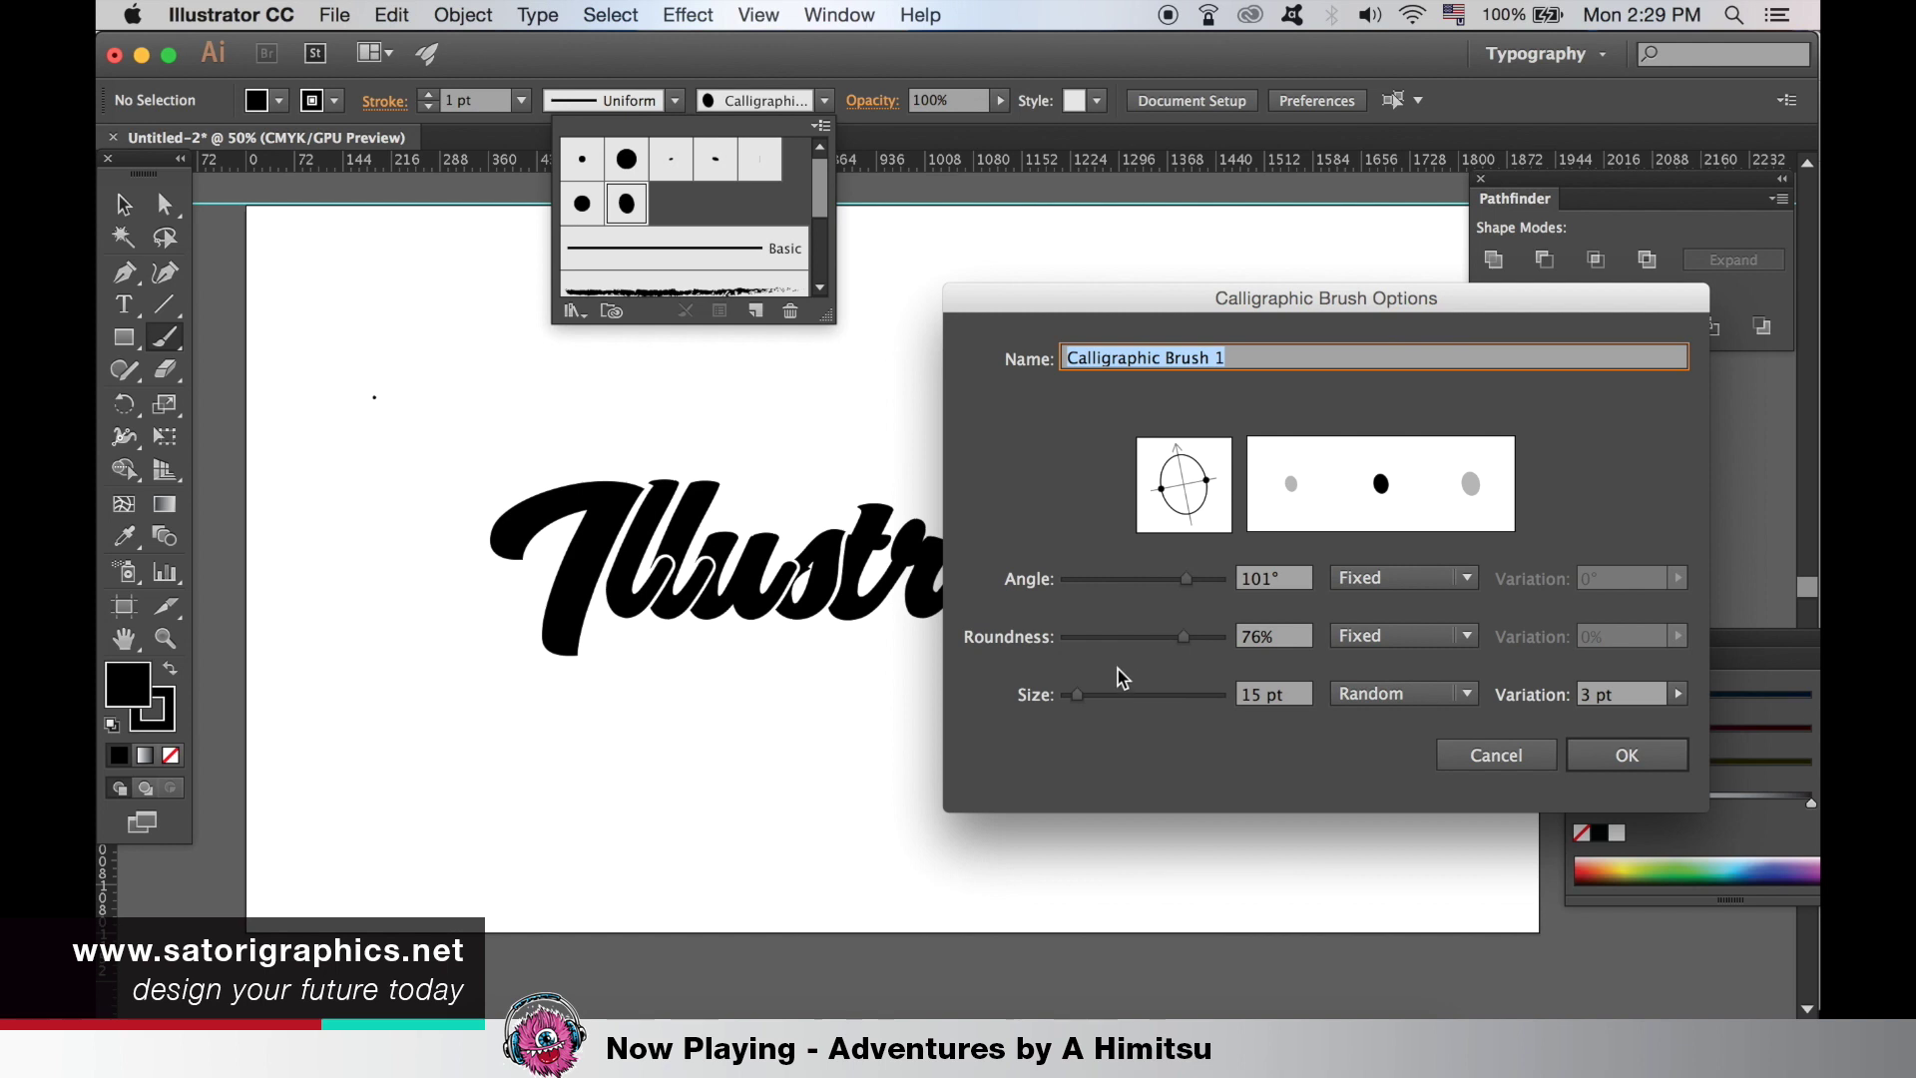
{"action": "left_click_drag", "start_coordinate": [1077, 695], "coordinate": [1093, 698]}
{"action": "left_click", "coordinate": [1595, 758]}
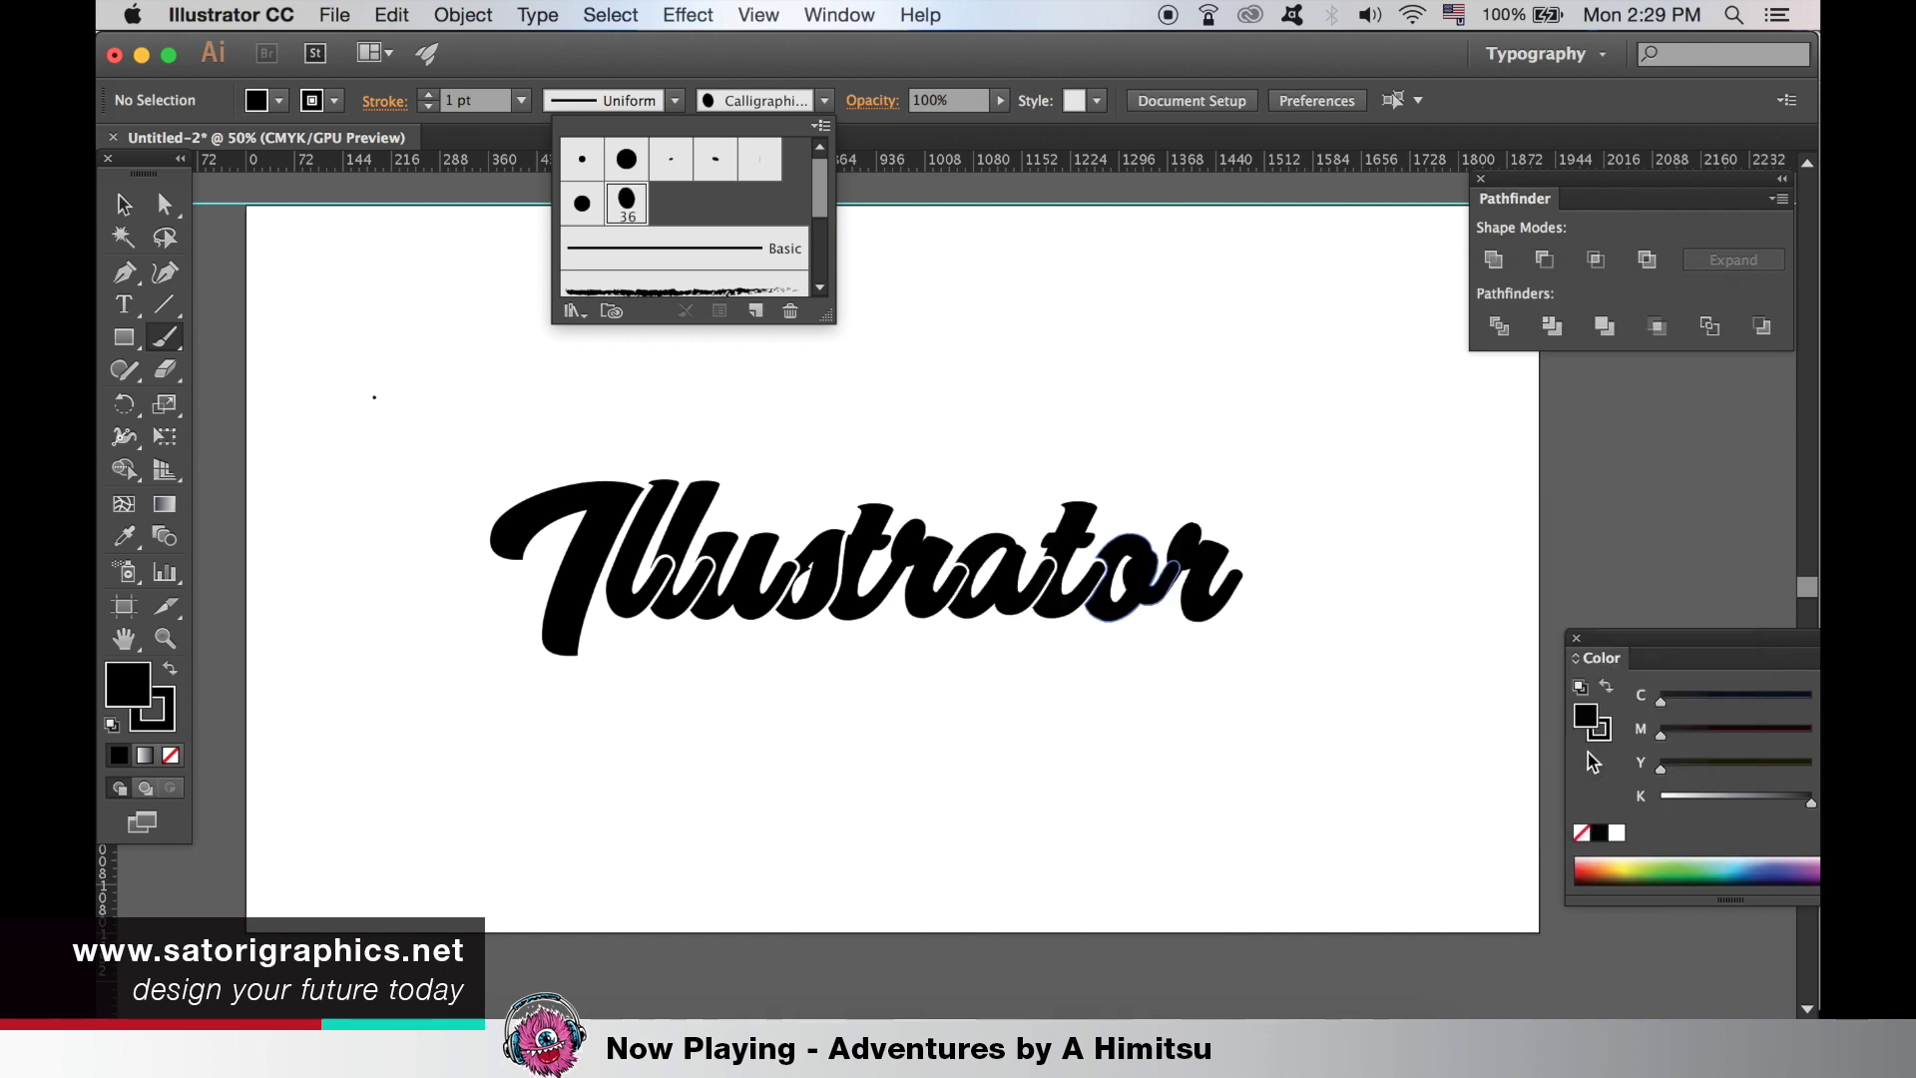
{"action": "left_click", "coordinate": [454, 656]}
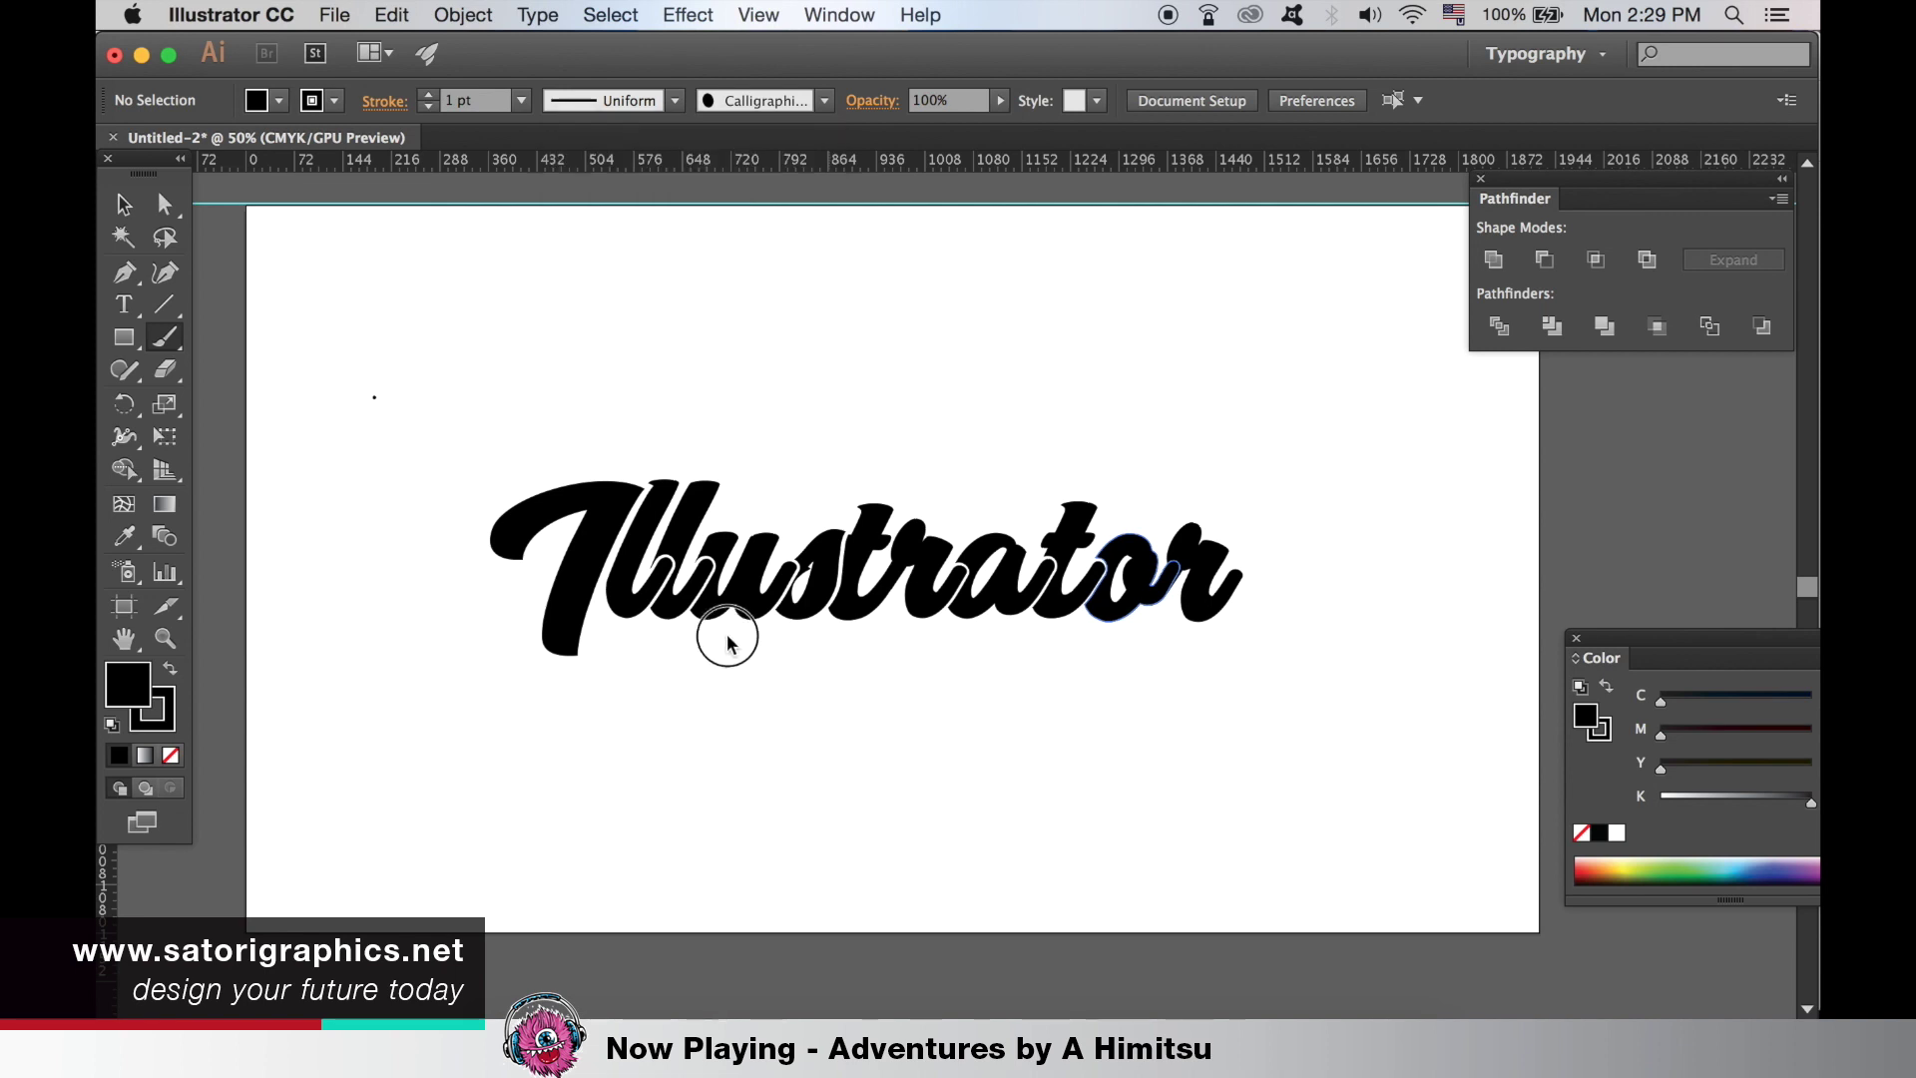
- Paint a swoosh under 'Illustrator', redoing it until the fourth attempt looks right
{"action": "left_click_drag", "start_coordinate": [597, 644], "coordinate": [1236, 665]}
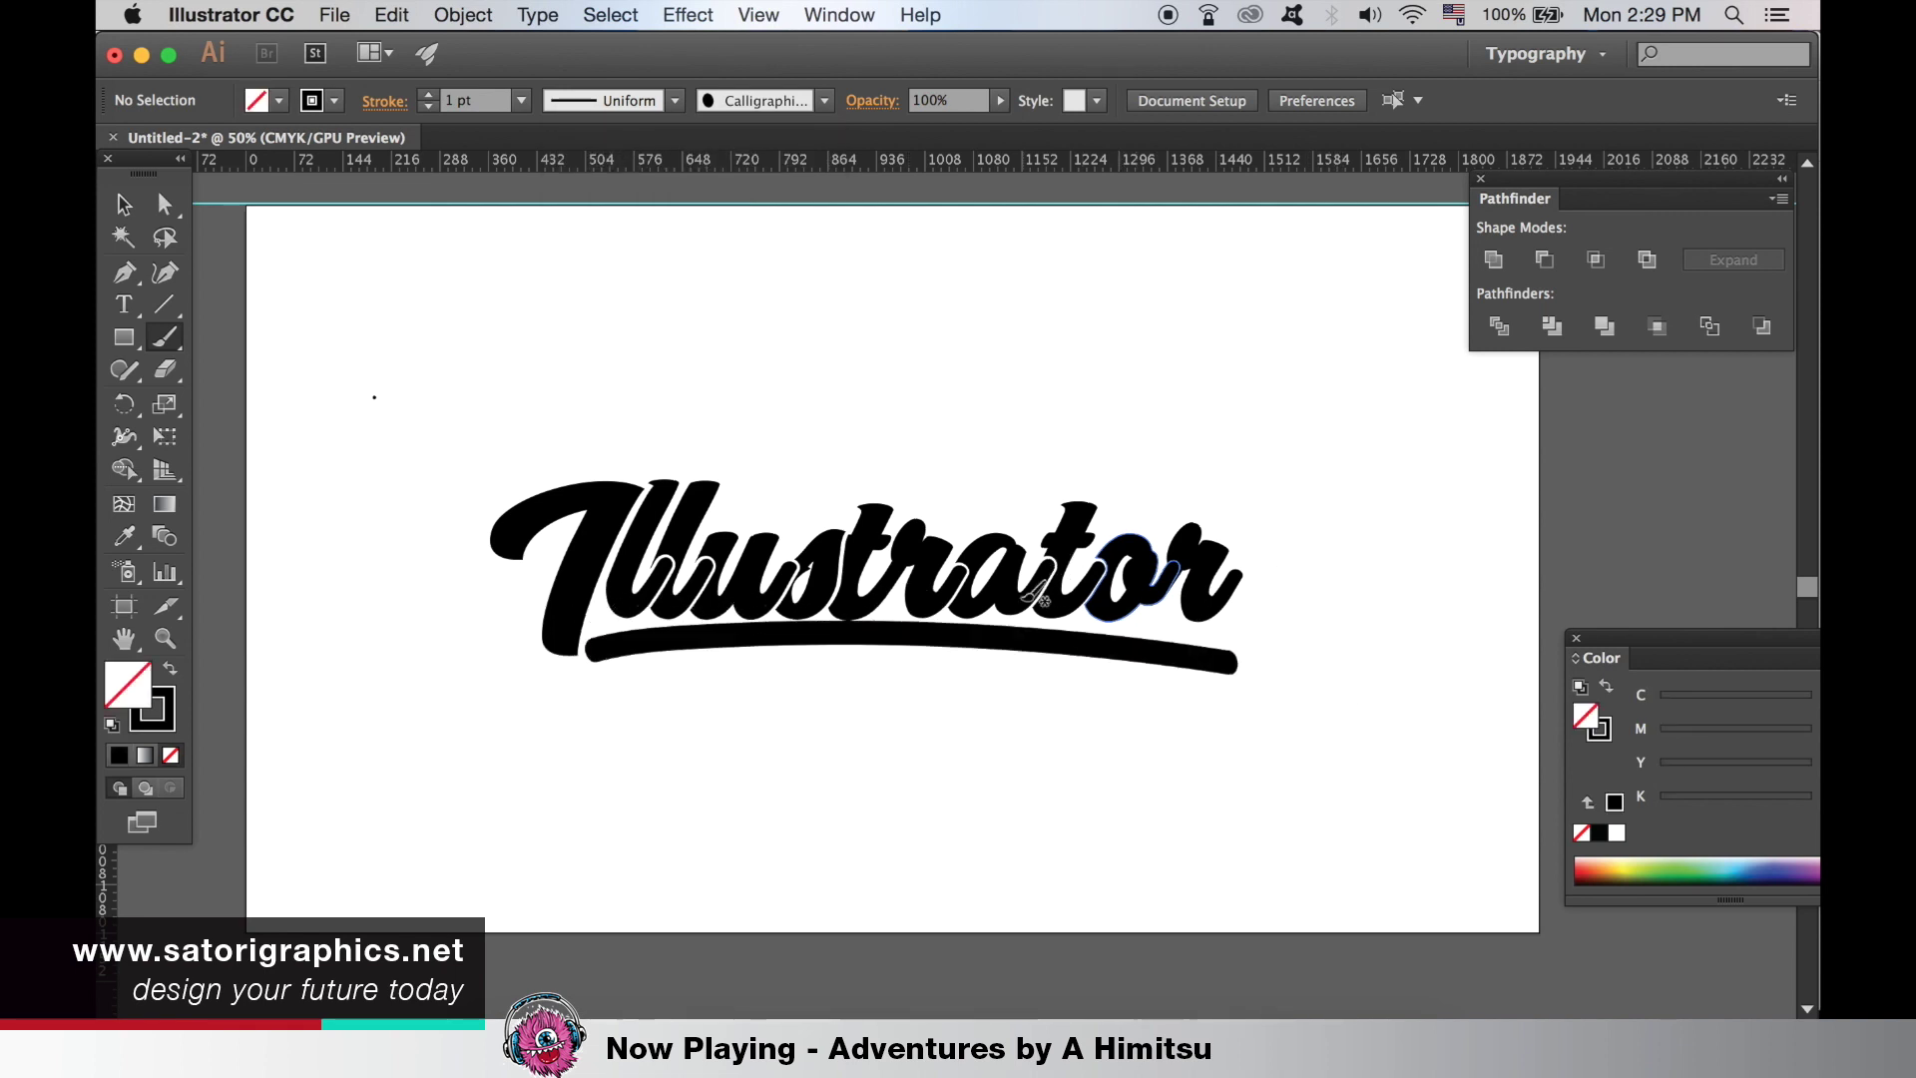
{"action": "key", "text": "super+z"}
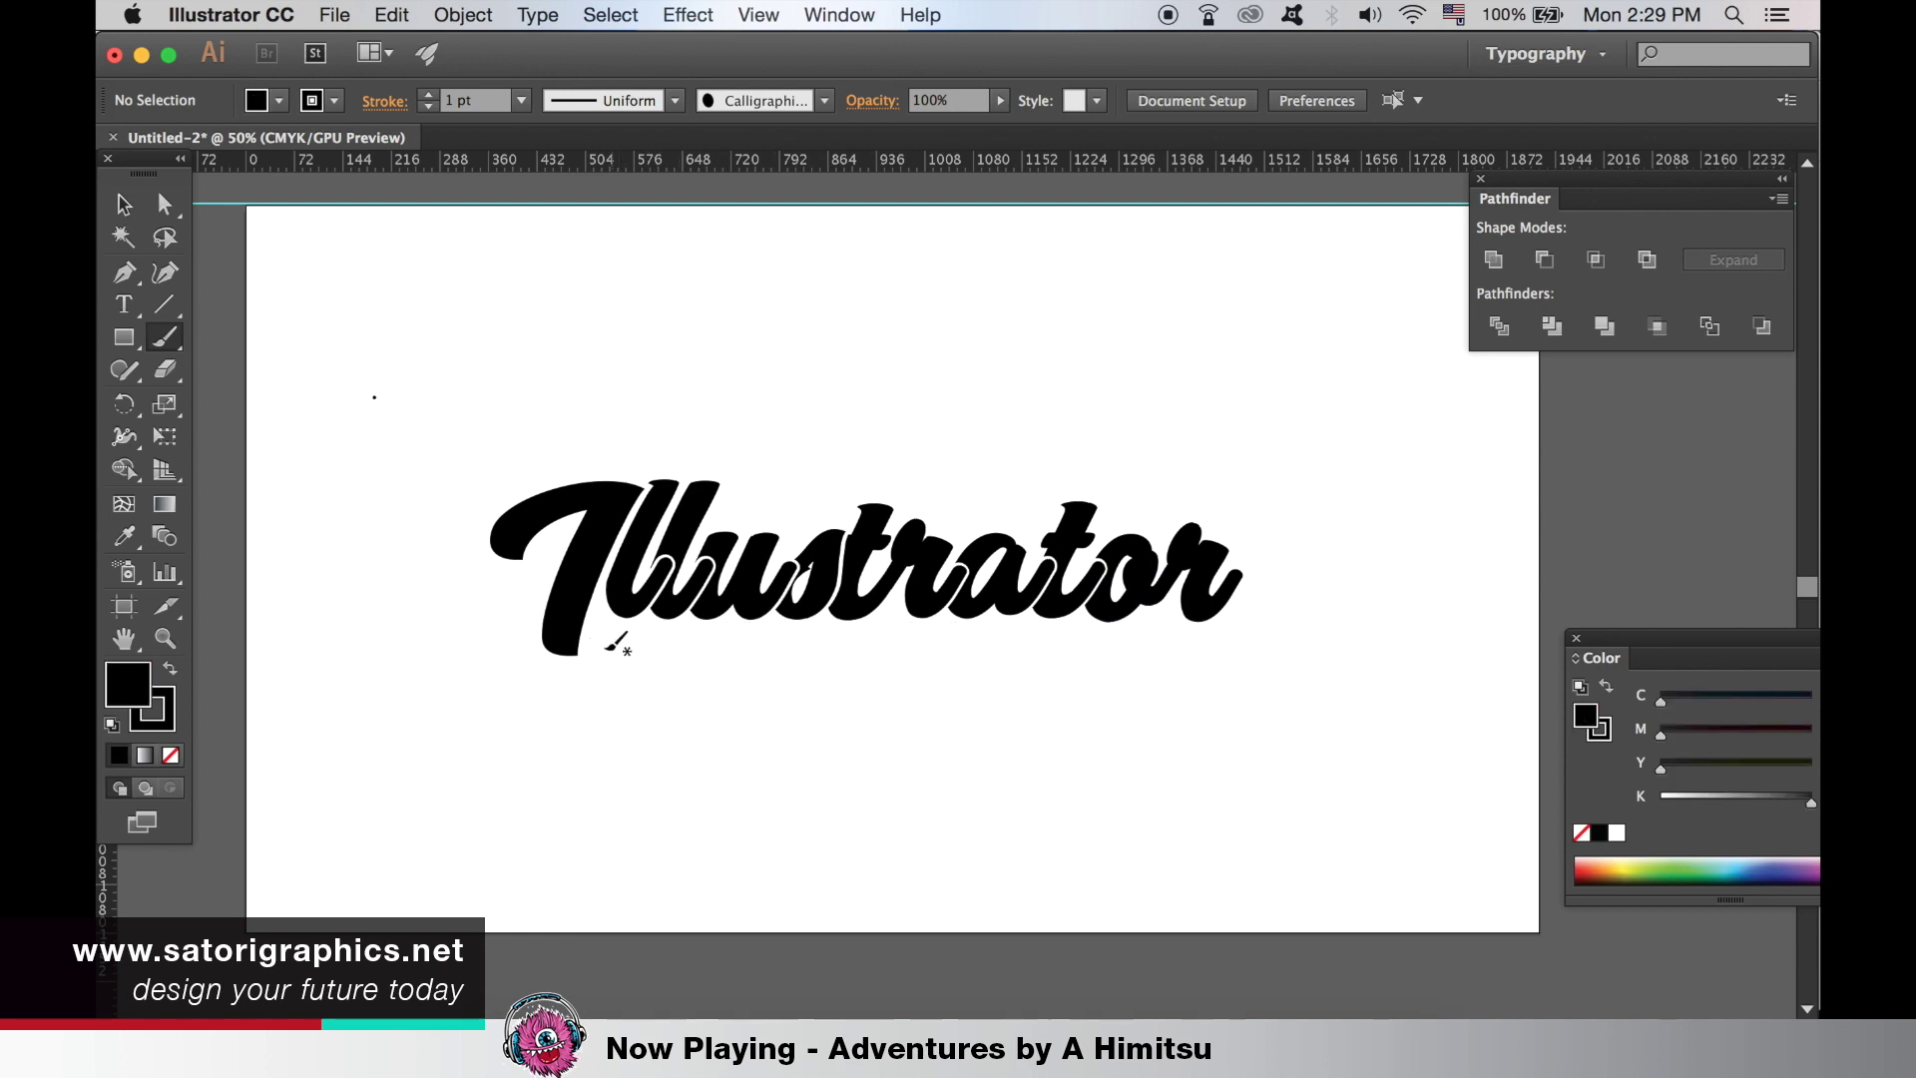
{"action": "left_click_drag", "start_coordinate": [597, 649], "coordinate": [1223, 694]}
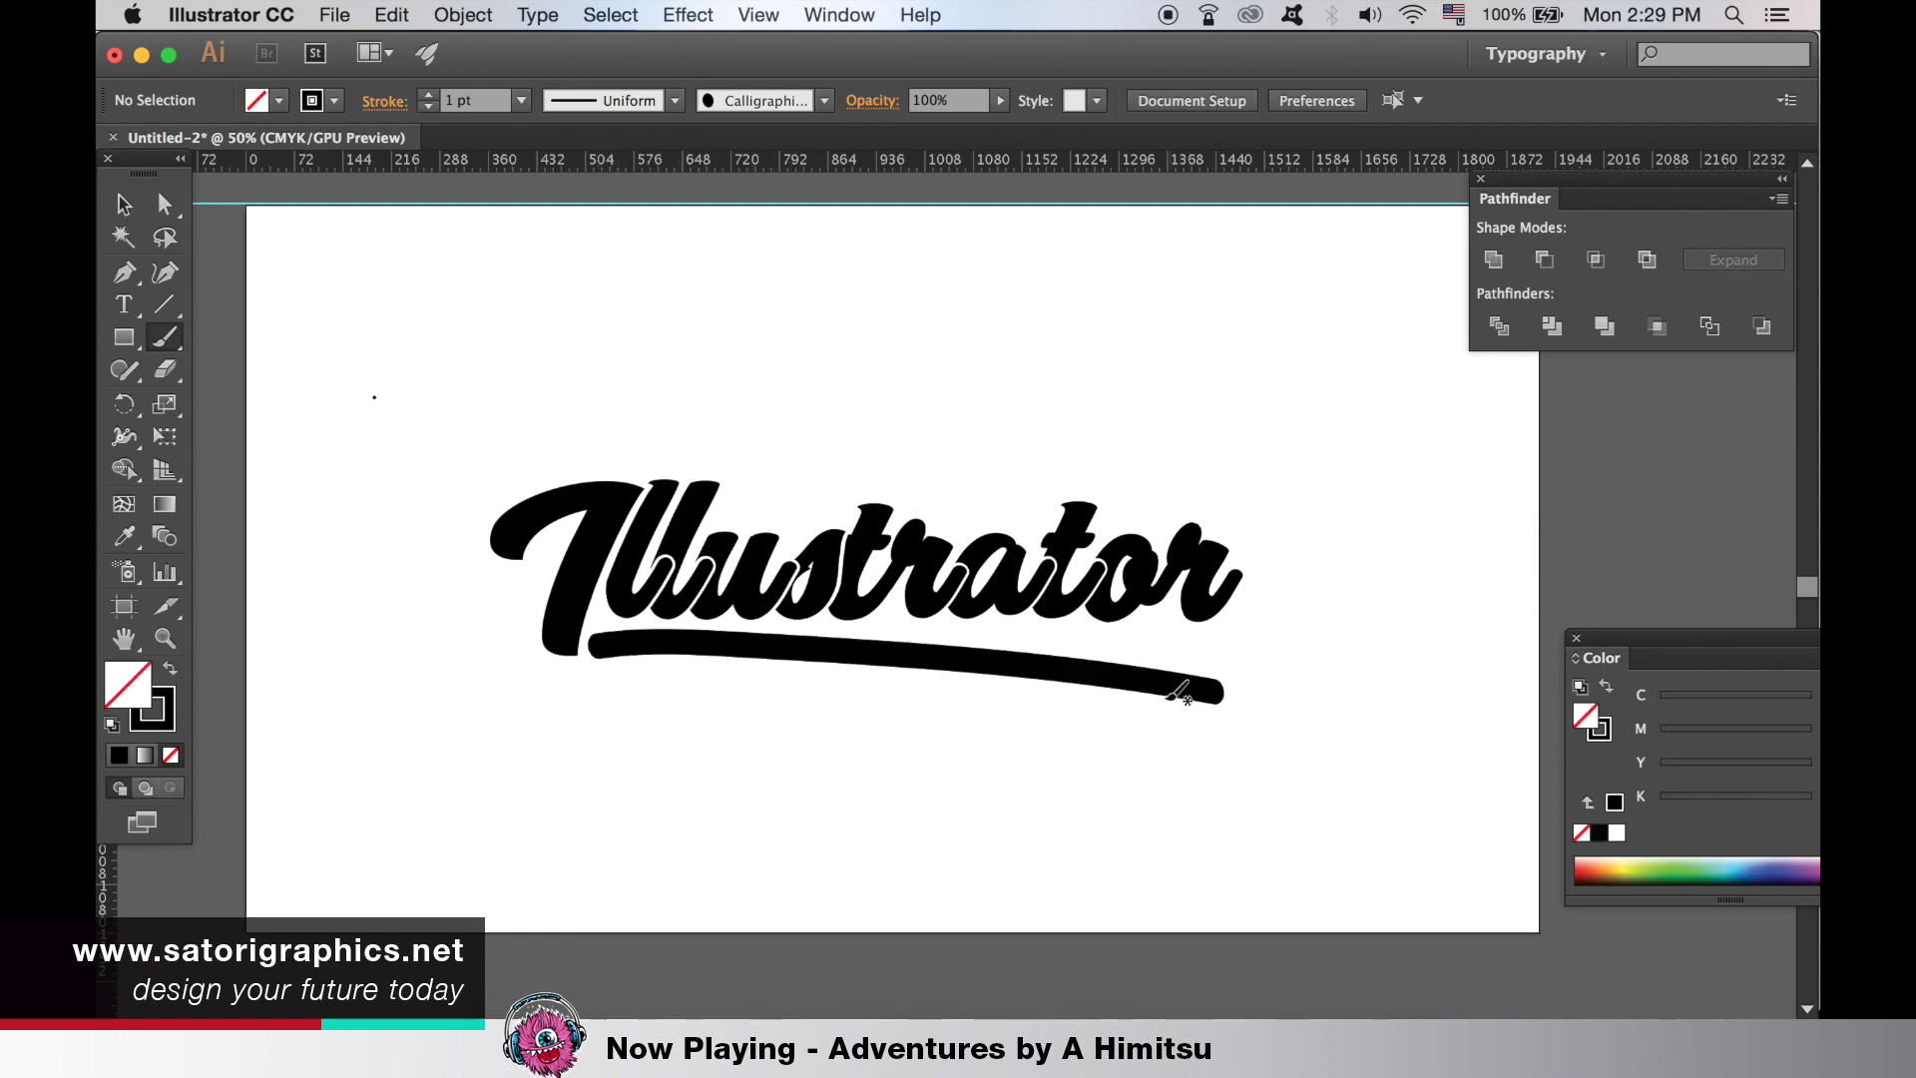
{"action": "key", "text": "super+z"}
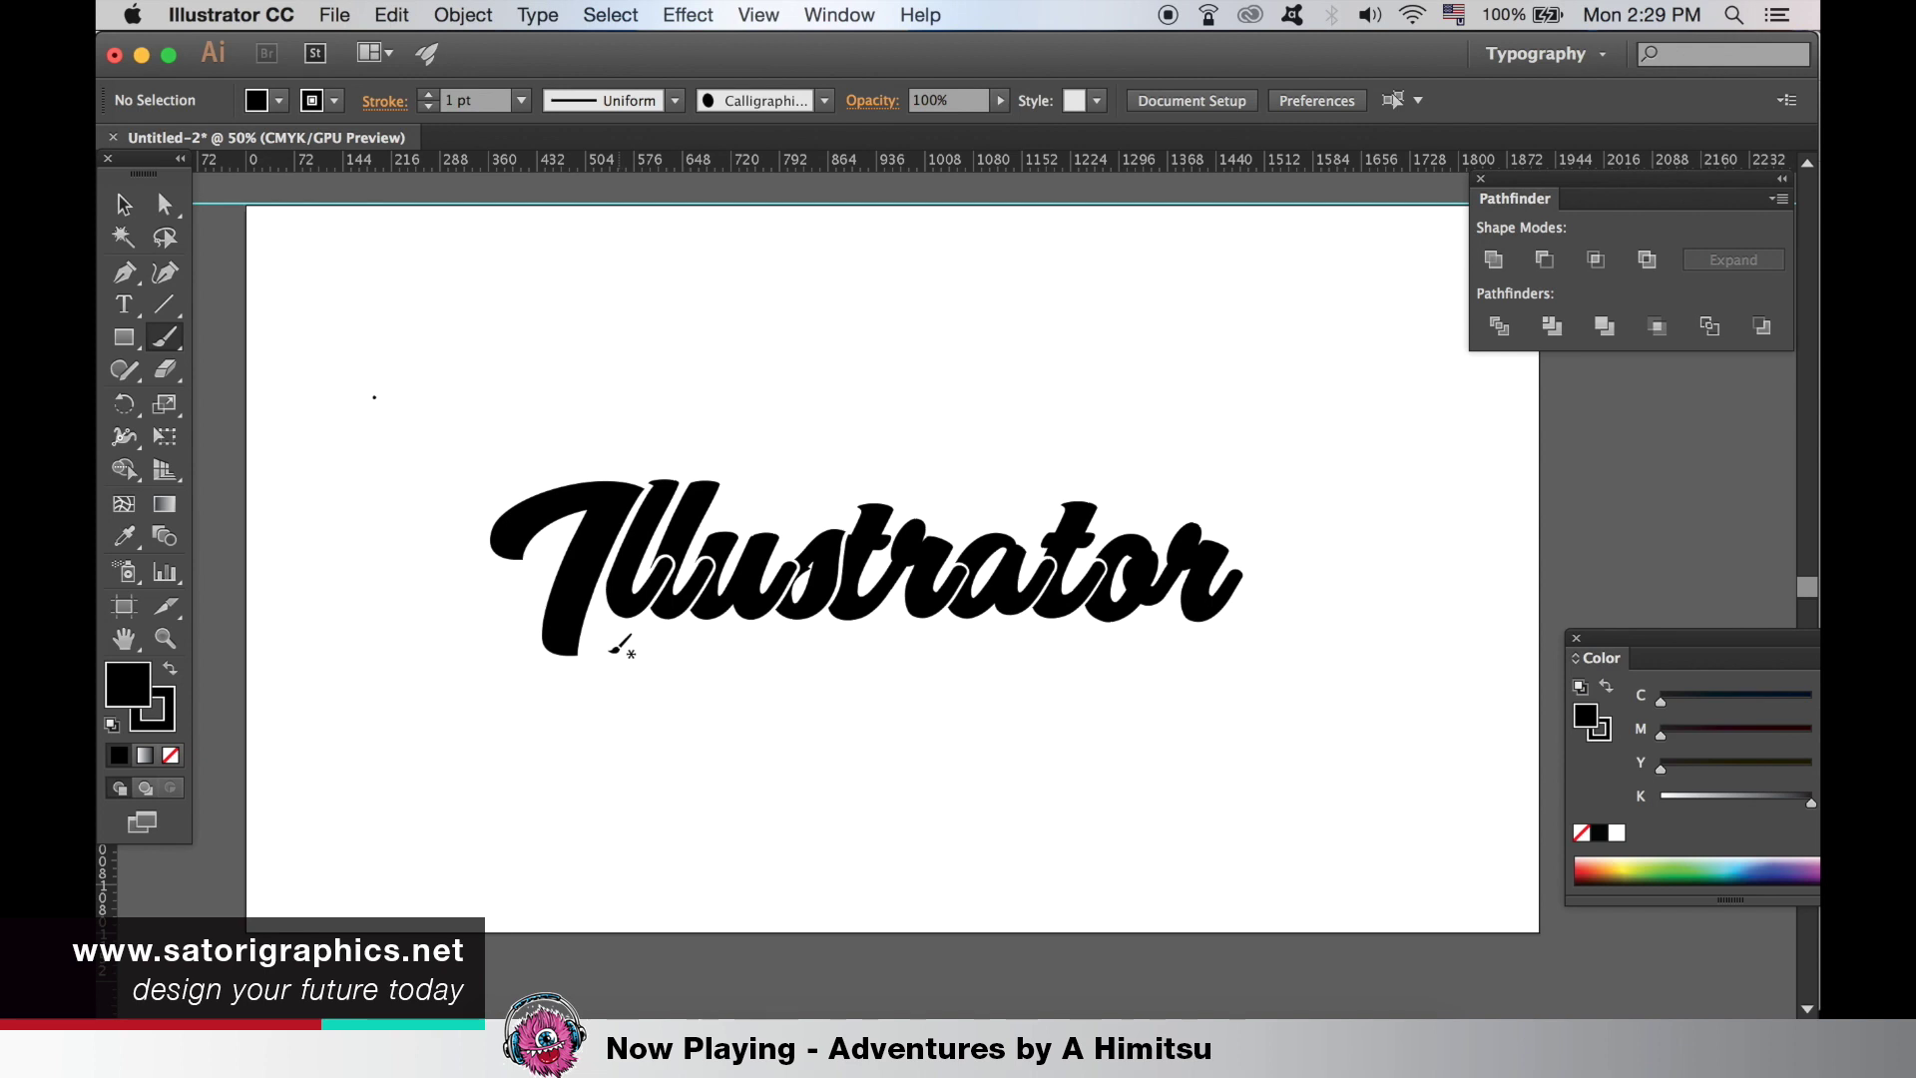
{"action": "mouse_move", "coordinate": [599, 651]}
{"action": "left_mouse_down"}
{"action": "mouse_move", "coordinate": [837, 627]}
{"action": "mouse_move", "coordinate": [1232, 687]}
{"action": "left_mouse_up"}
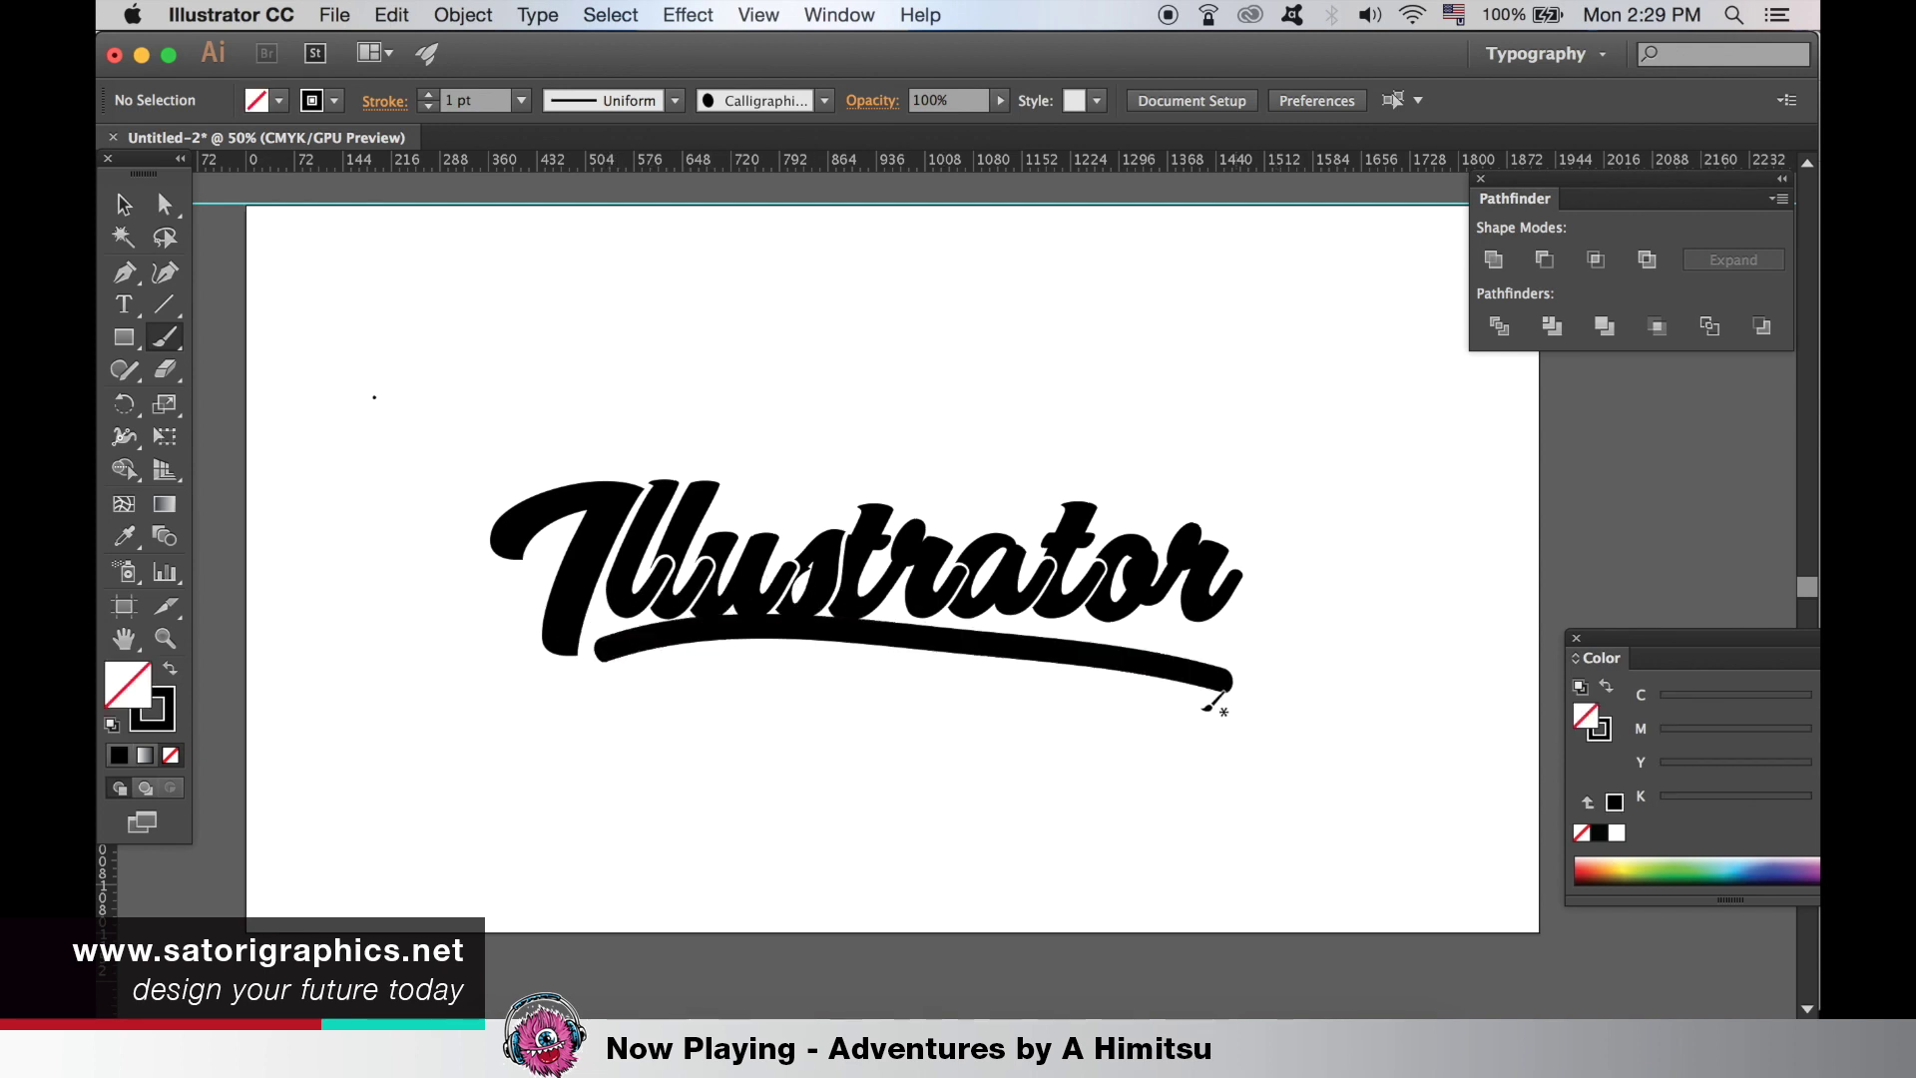
{"action": "key", "text": "super+z"}
{"action": "mouse_move", "coordinate": [606, 650]}
{"action": "left_mouse_down"}
{"action": "mouse_move", "coordinate": [770, 633]}
{"action": "mouse_move", "coordinate": [1183, 673]}
{"action": "left_mouse_up"}
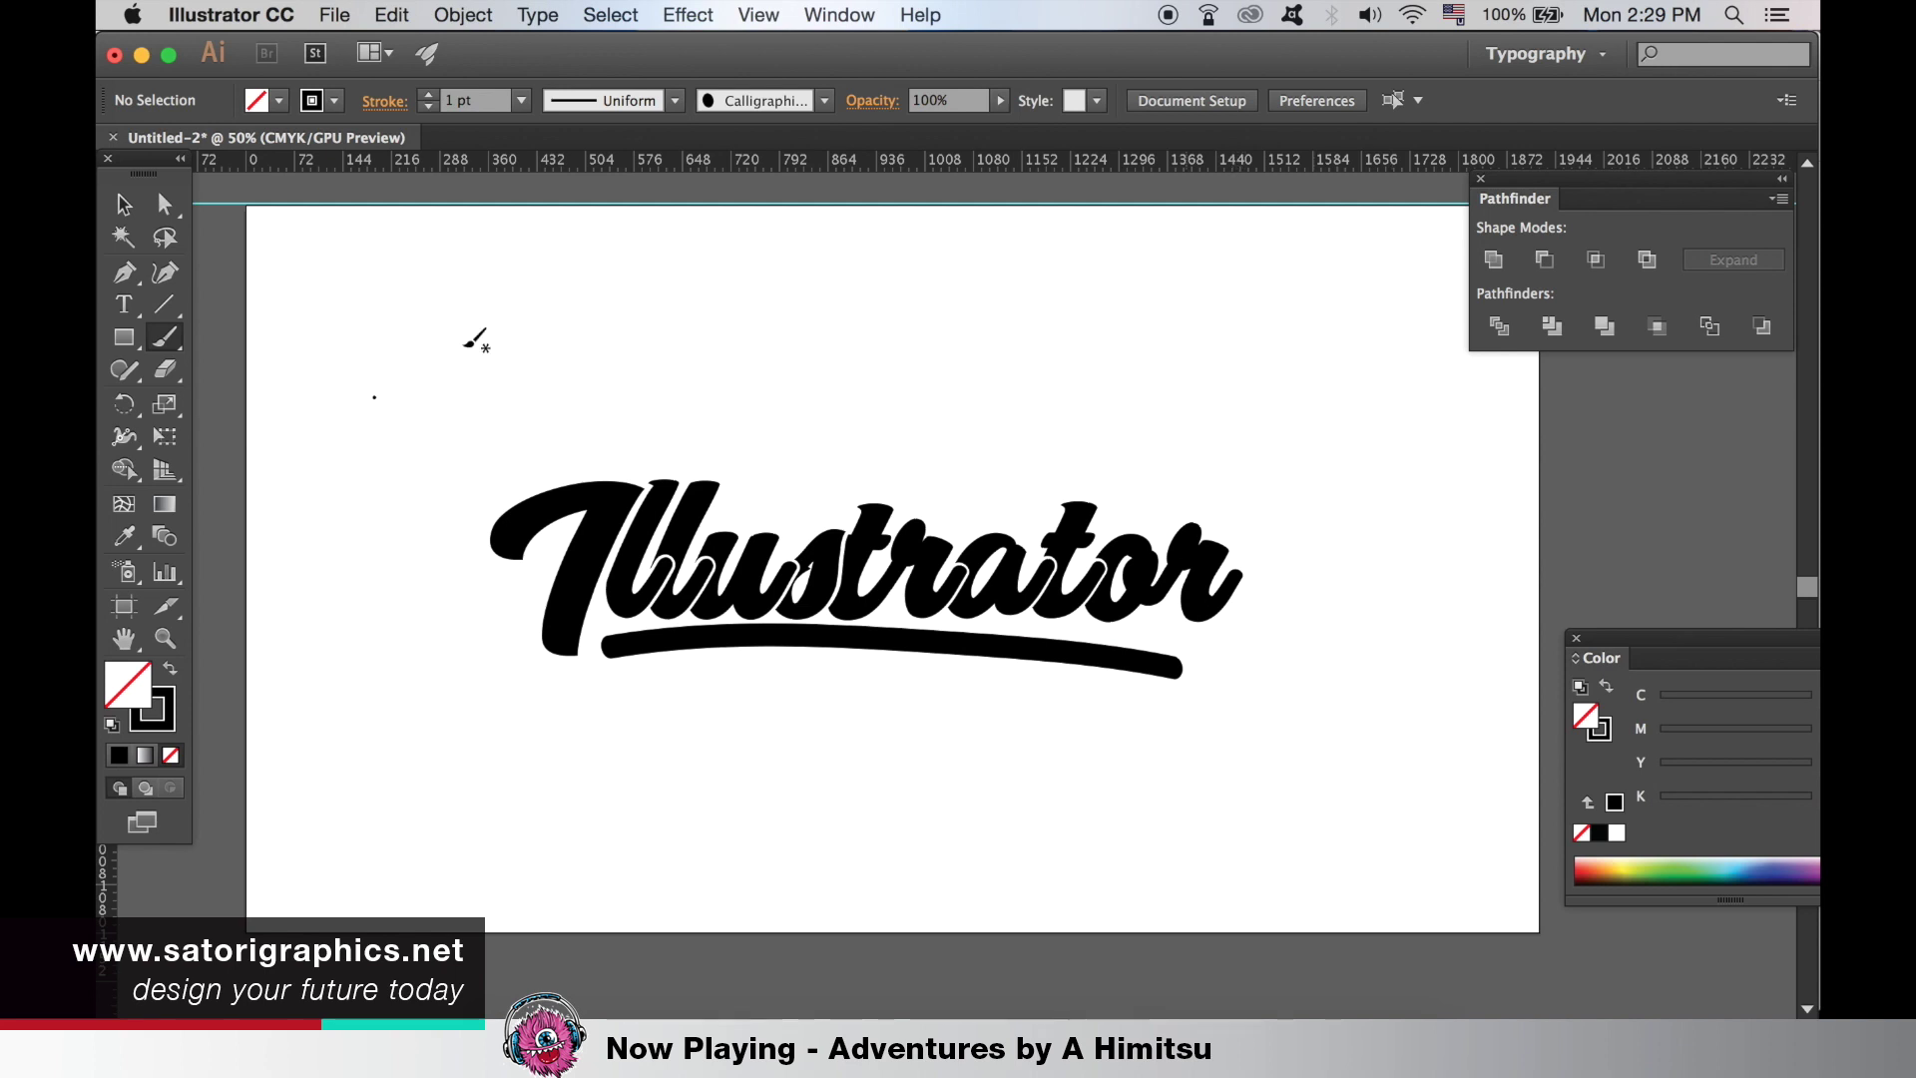
{"action": "left_click", "coordinate": [124, 205]}
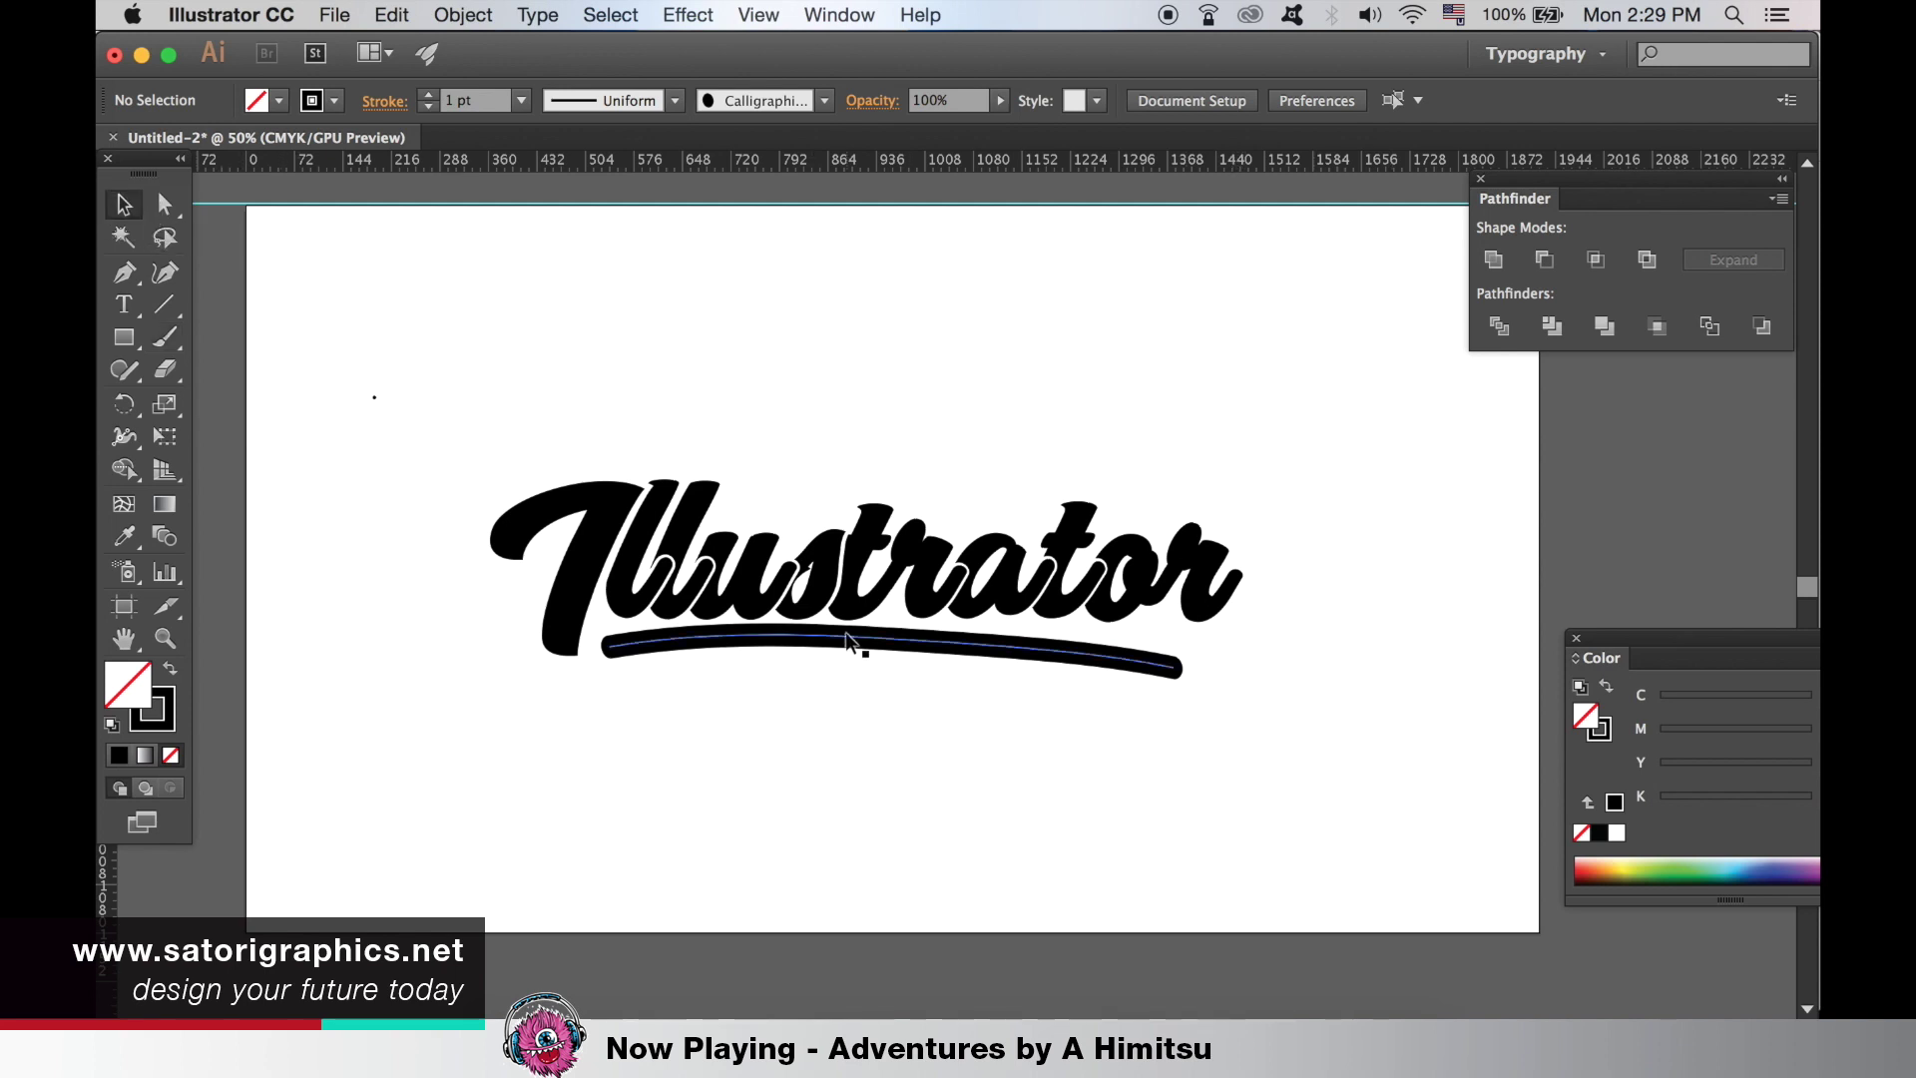
- Convert the swoosh stroke into a filled shape with Outline Stroke
{"action": "left_click", "coordinate": [846, 641]}
{"action": "left_click", "coordinate": [463, 14]}
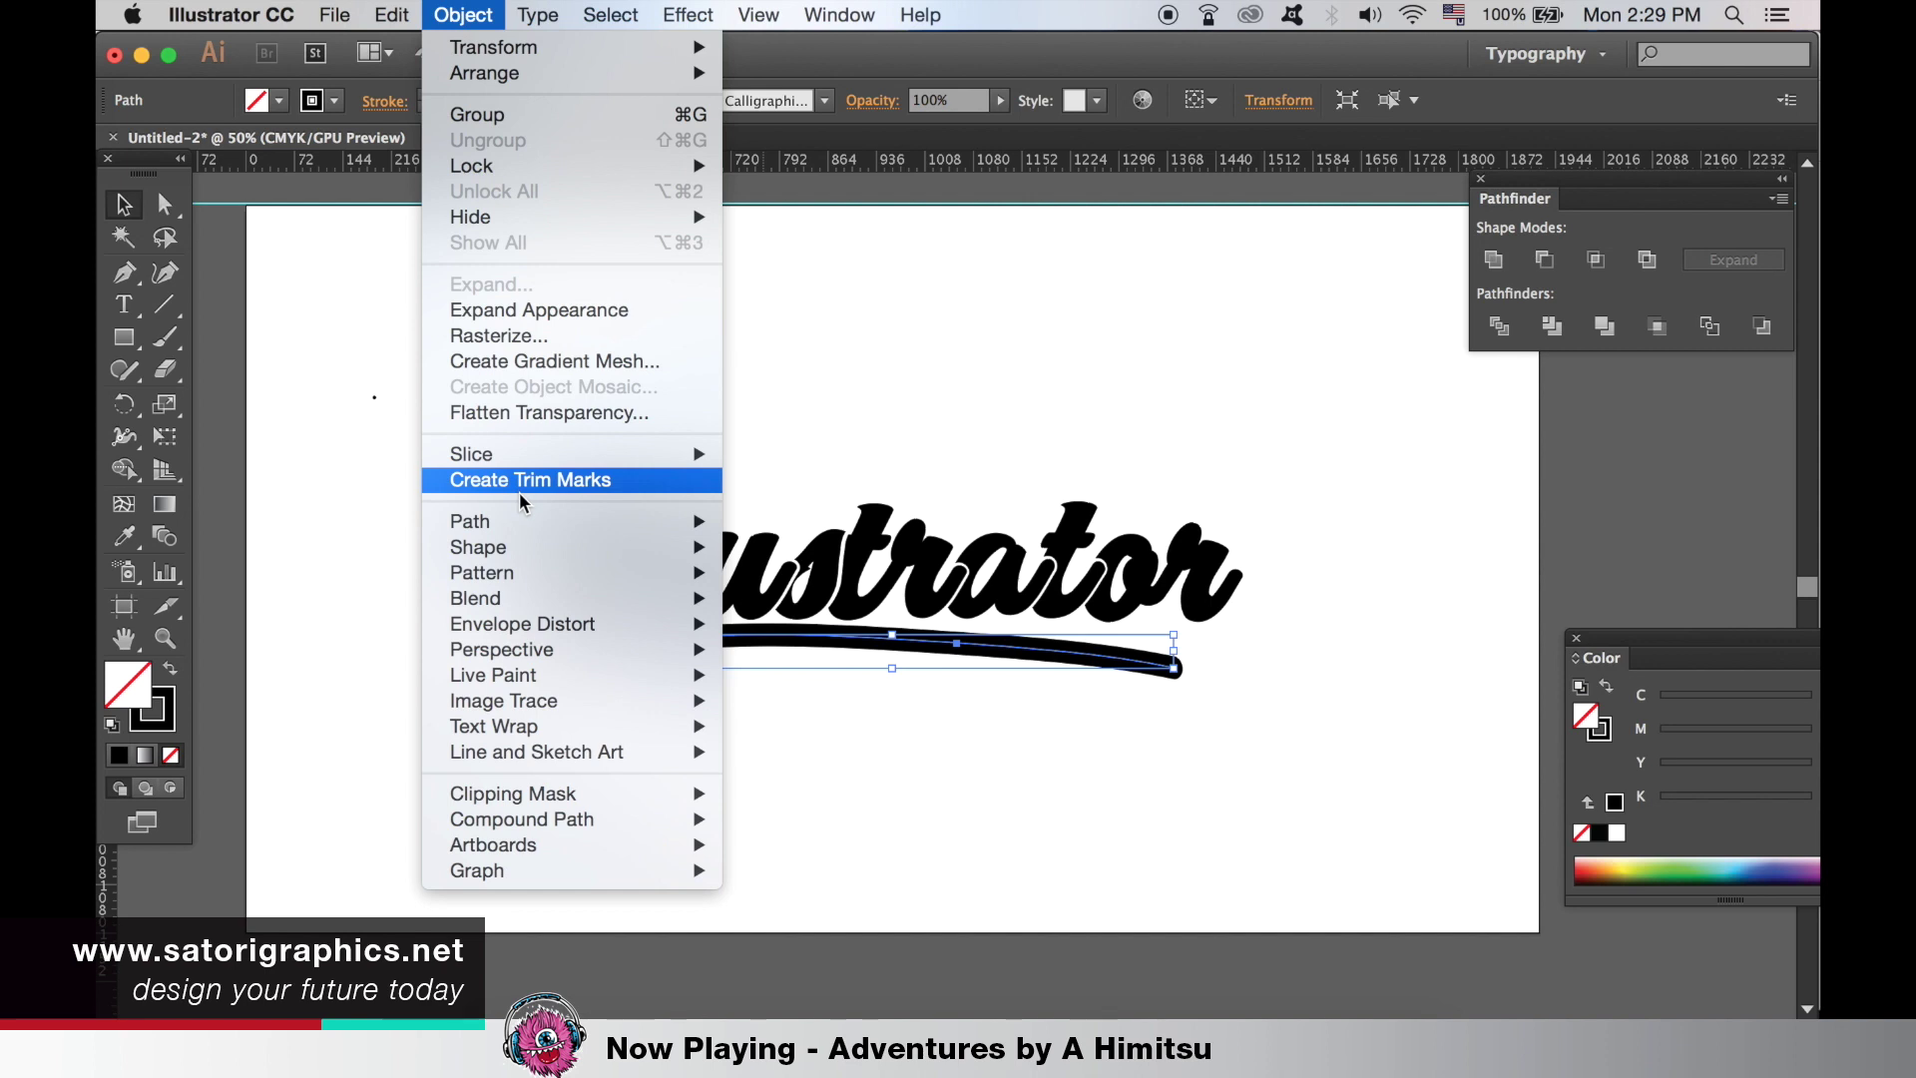
{"action": "mouse_move", "coordinate": [519, 526]}
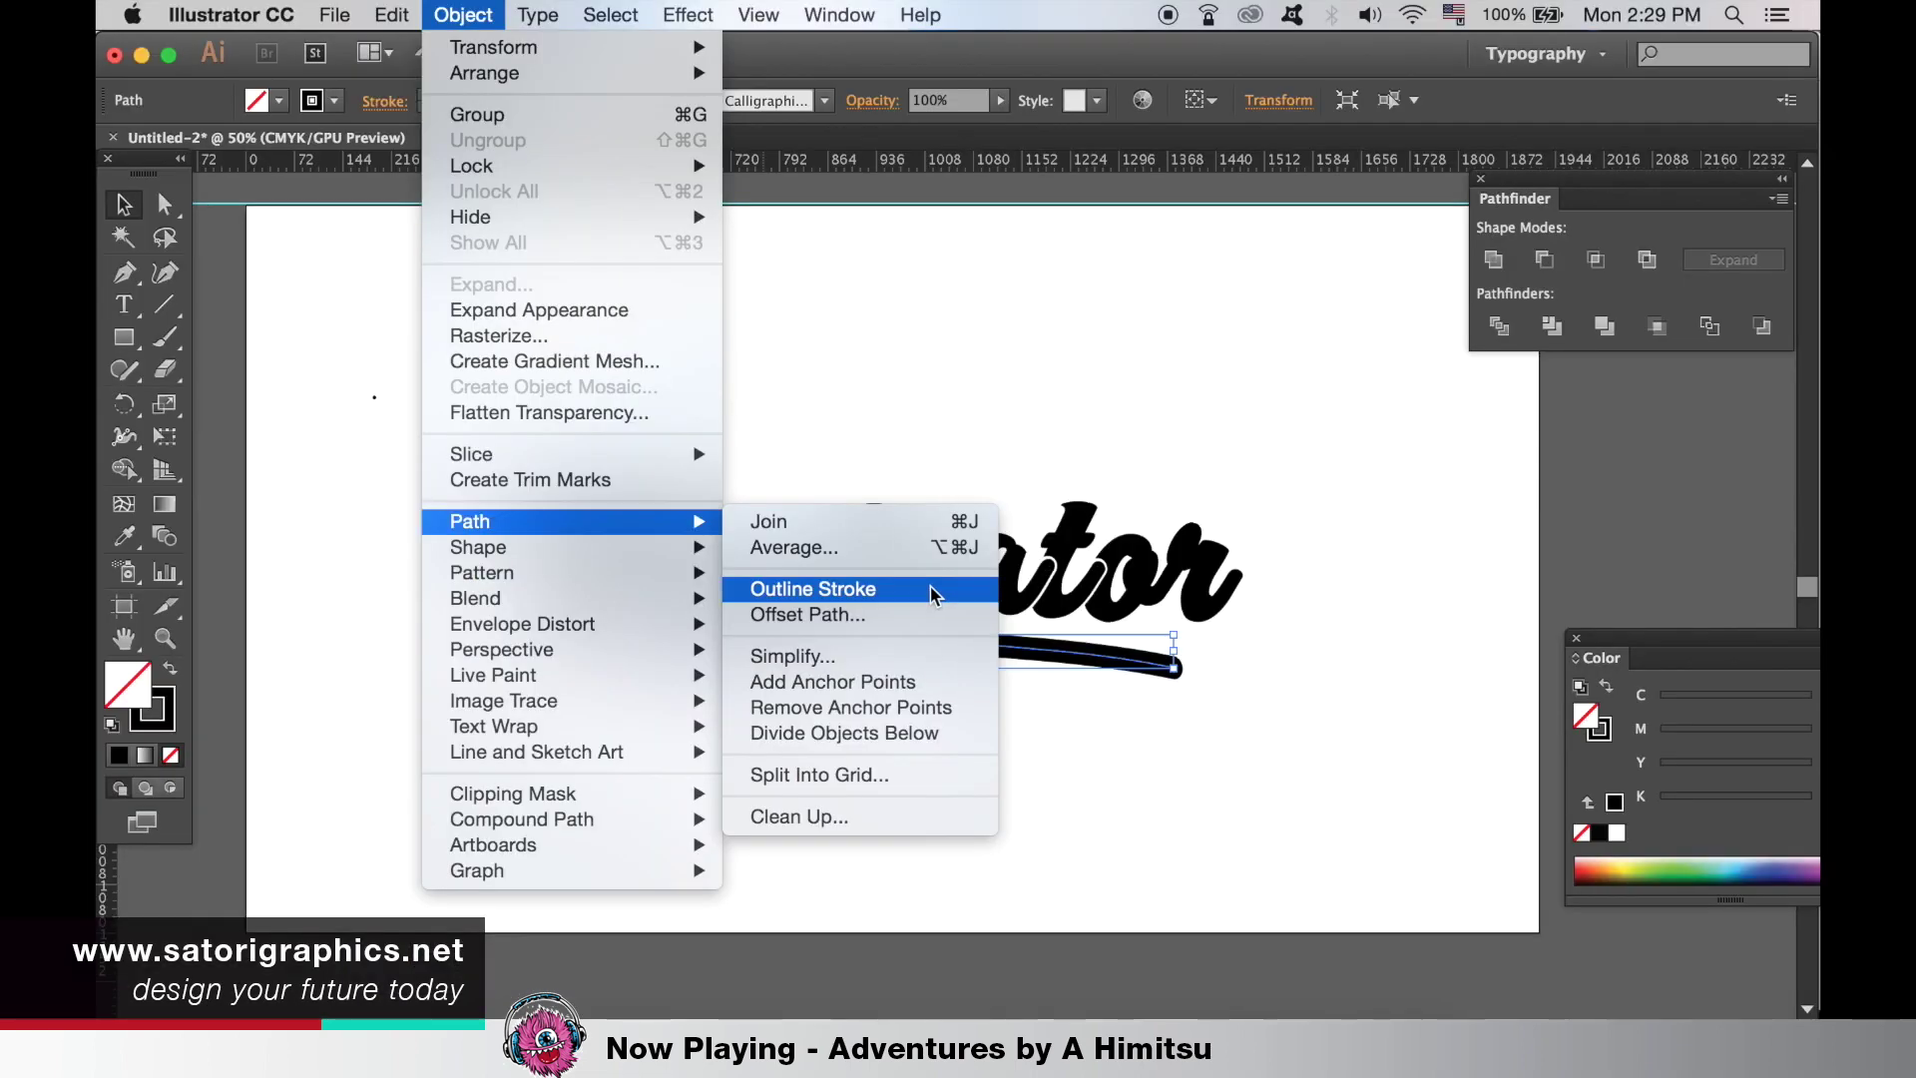
{"action": "left_click", "coordinate": [1424, 360]}
- Stretch the swoosh wider to the right and tilt it slightly clockwise
{"action": "left_click_drag", "start_coordinate": [1182, 683], "coordinate": [1282, 691]}
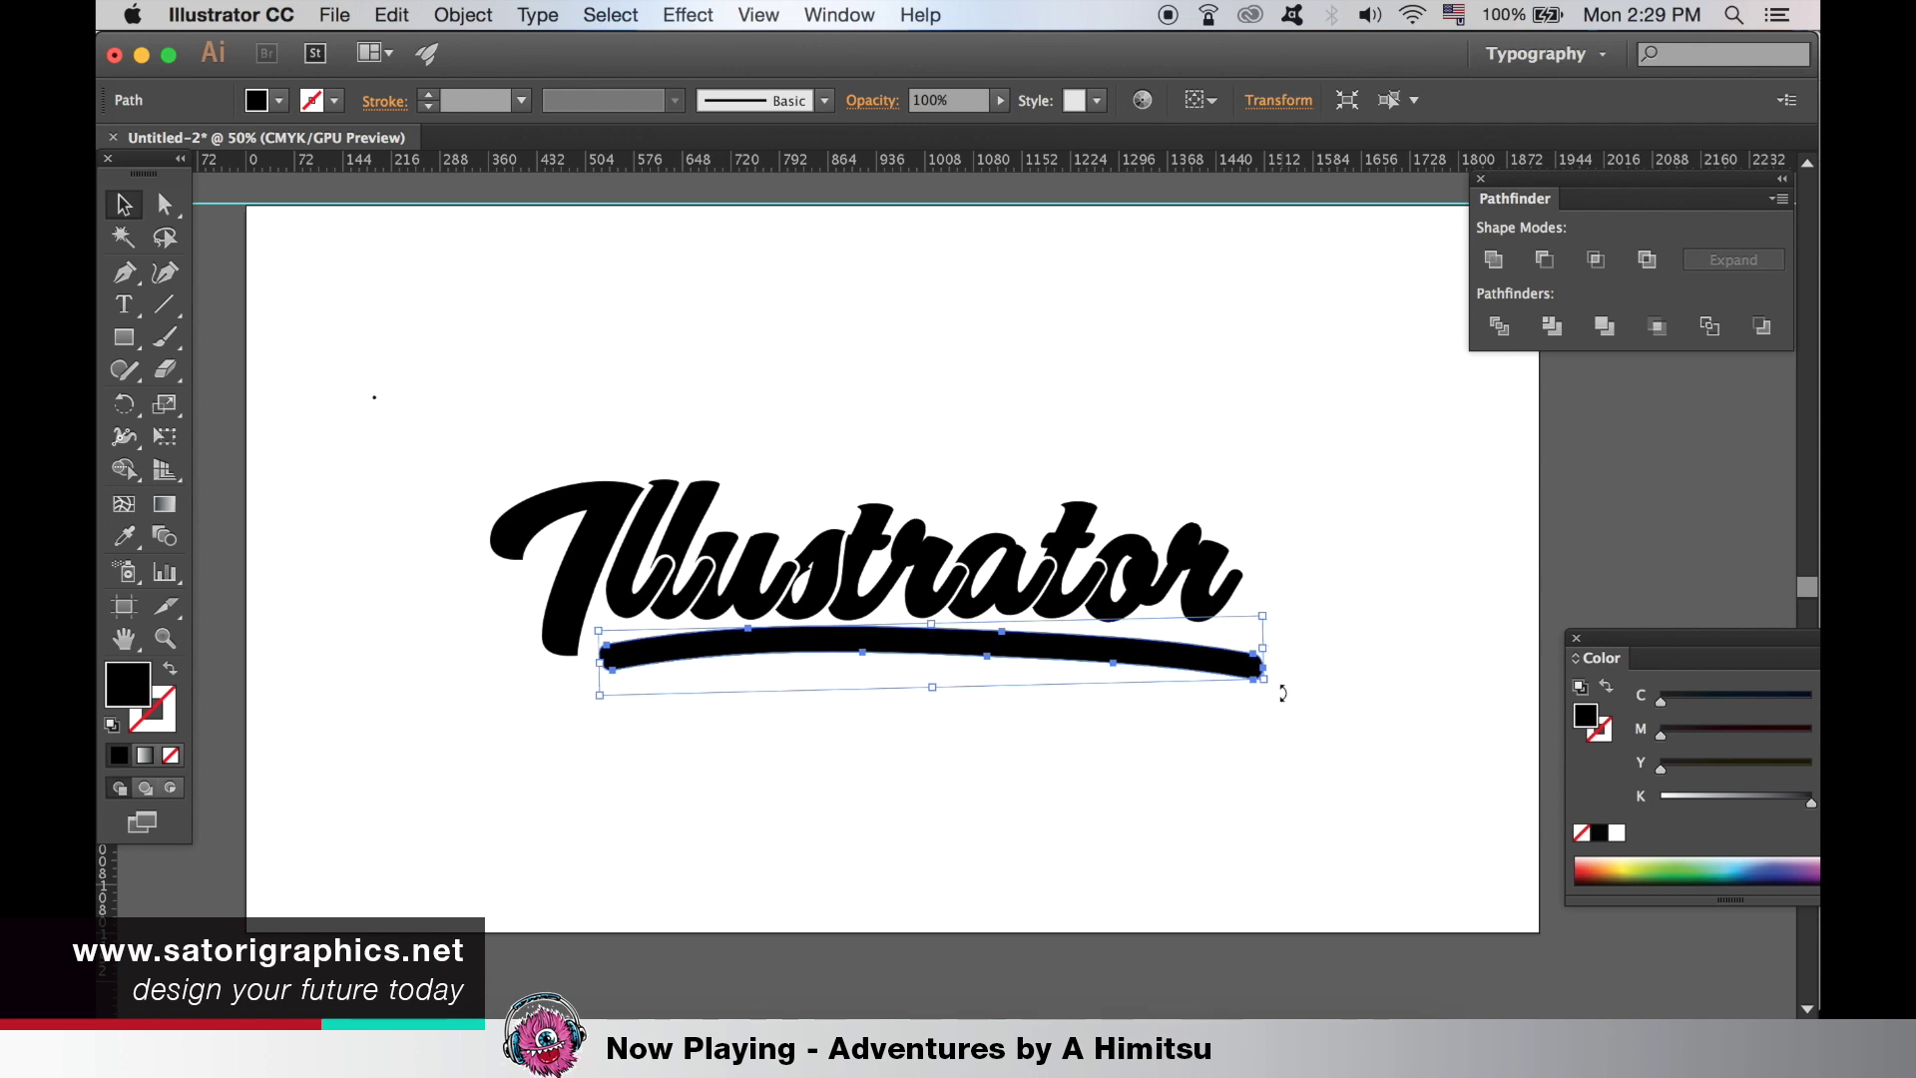
{"action": "left_click", "coordinate": [1305, 872]}
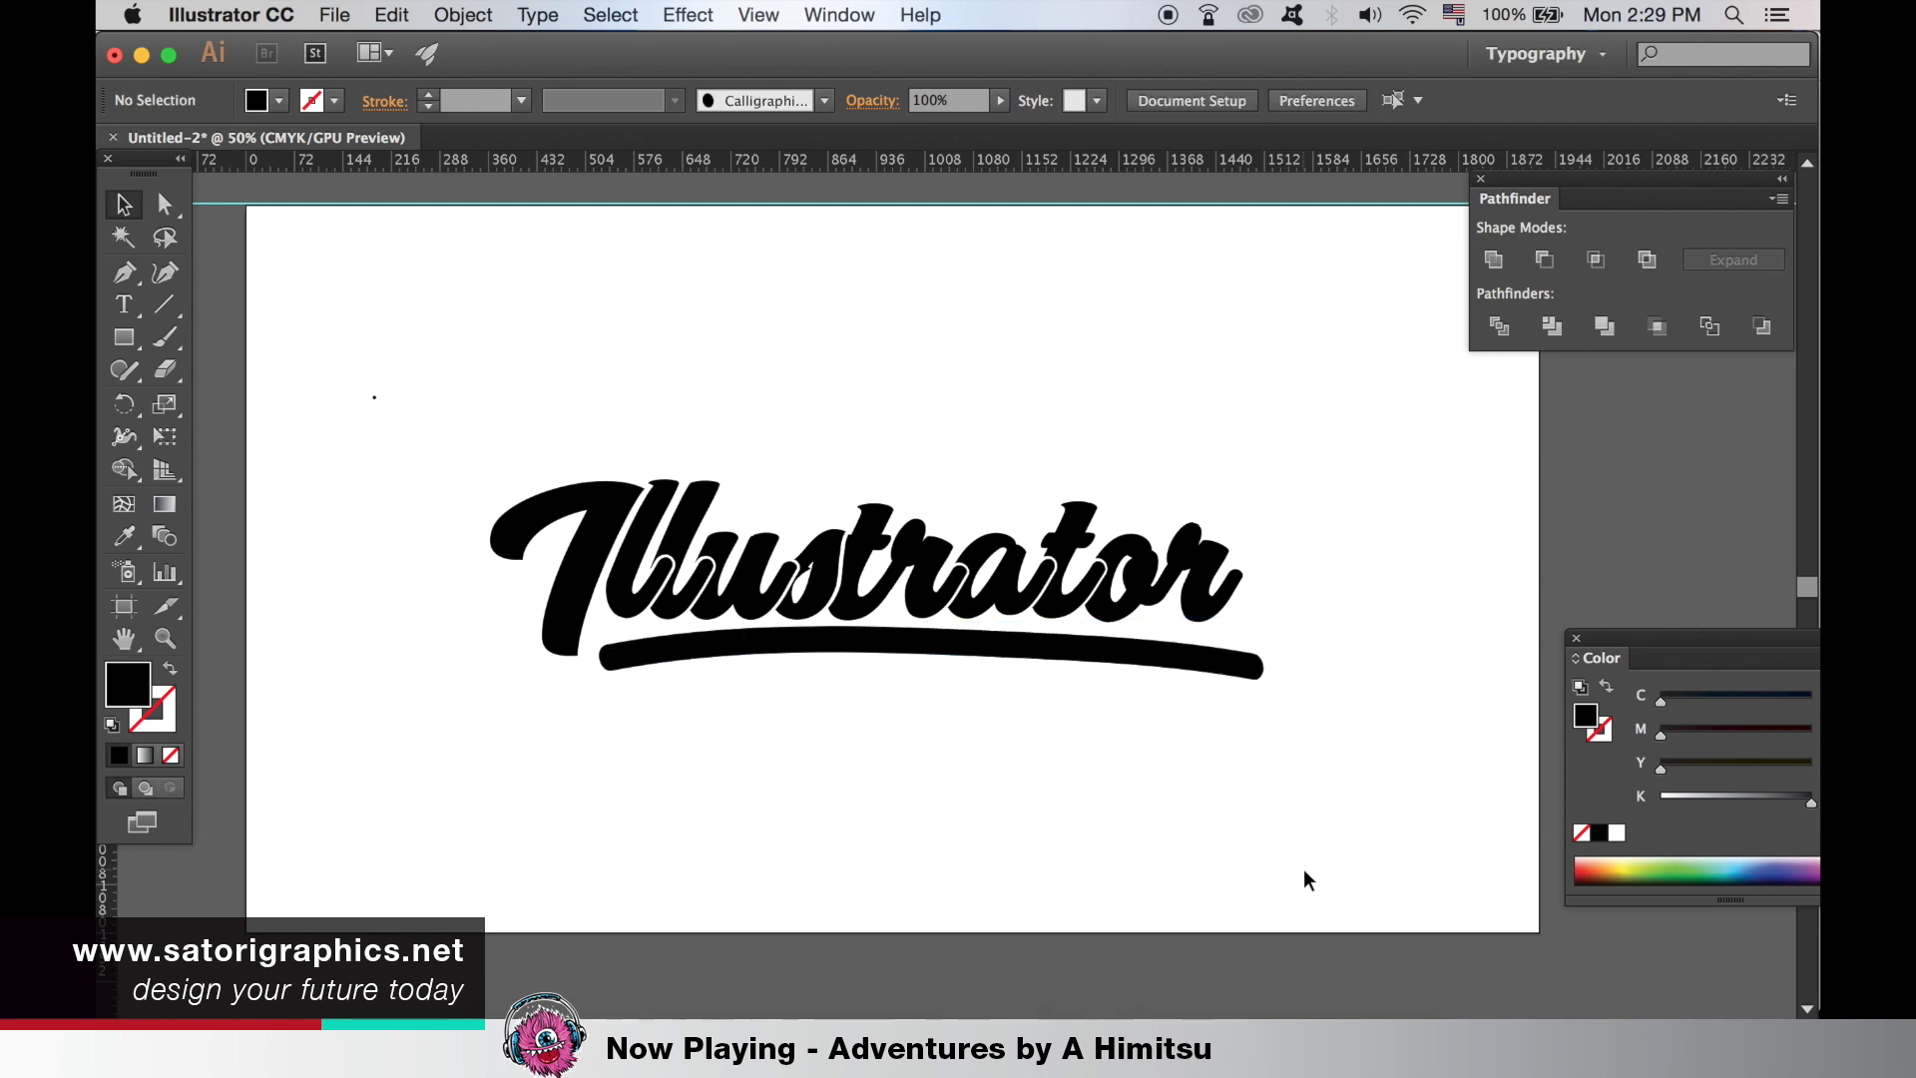
{"action": "left_click", "coordinate": [1203, 671]}
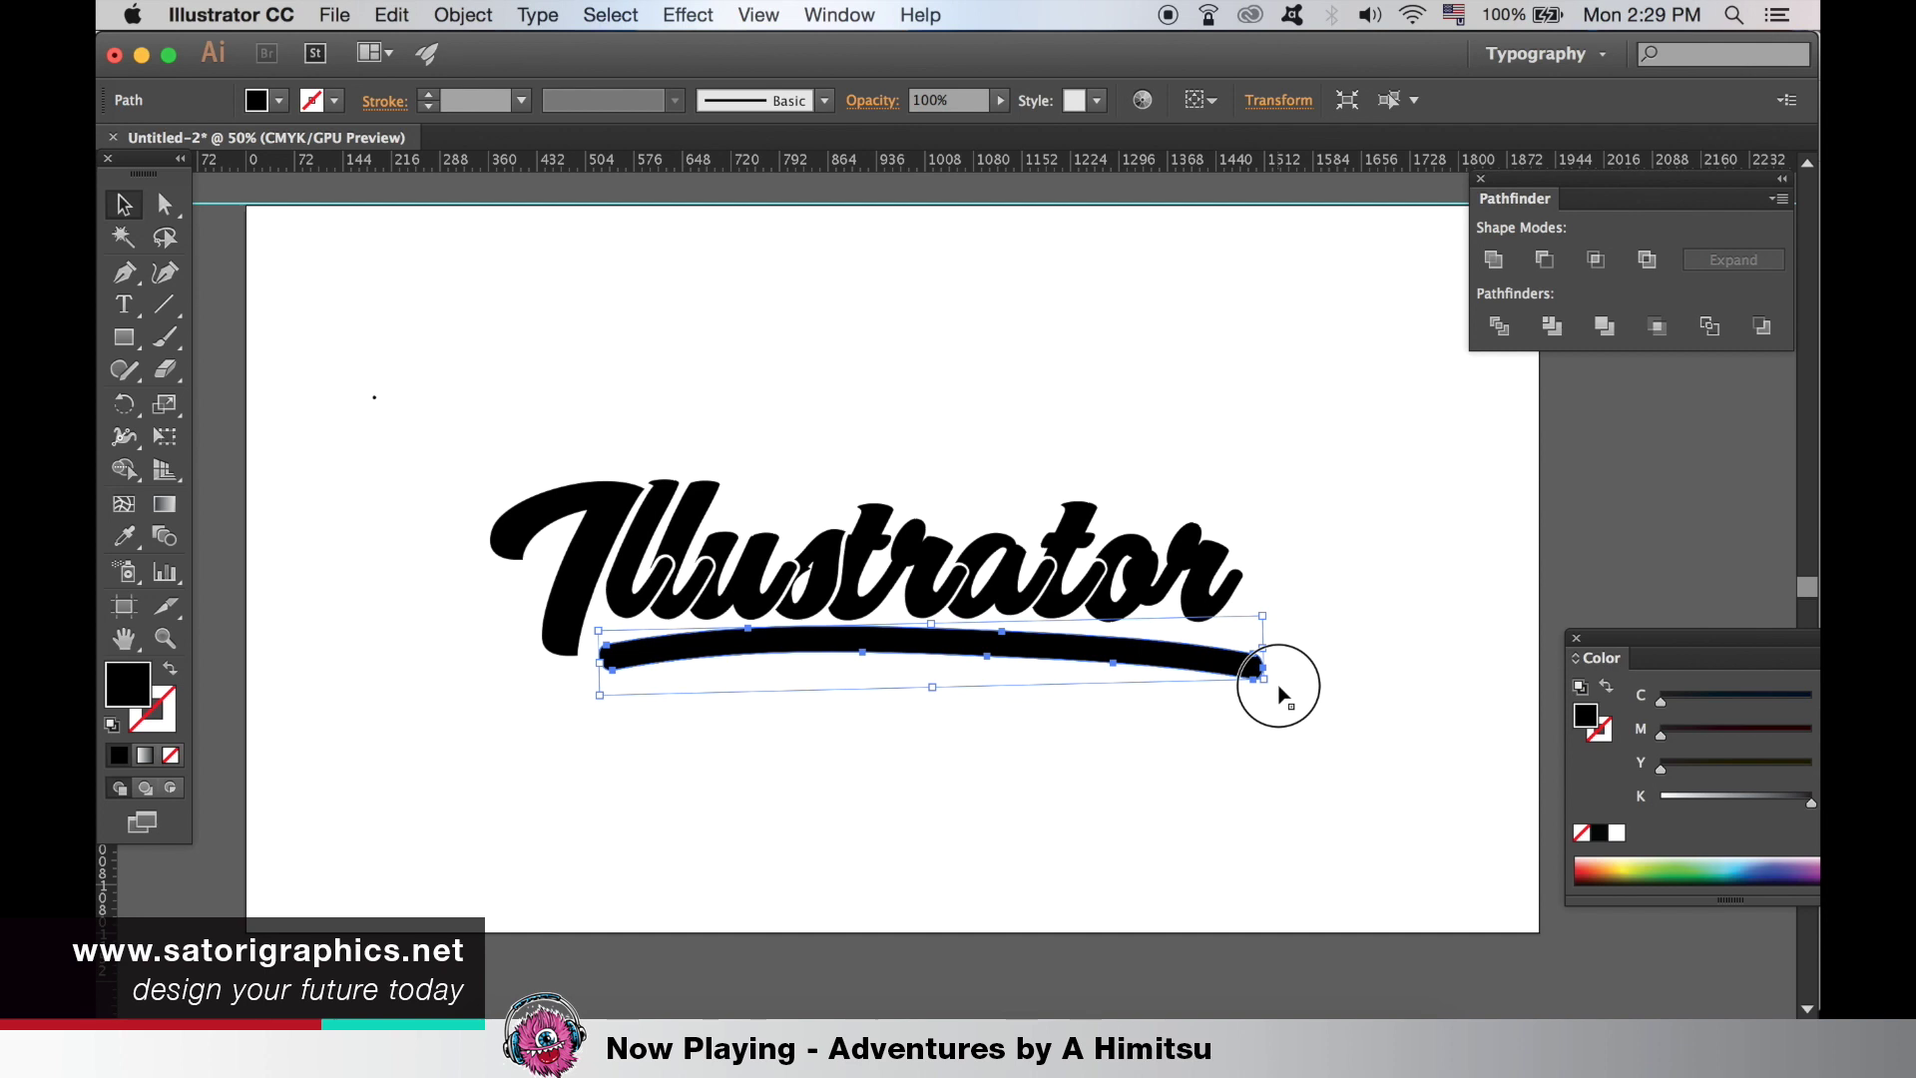
{"action": "left_click_drag", "start_coordinate": [1282, 683], "coordinate": [1270, 701]}
{"action": "left_click", "coordinate": [1199, 759]}
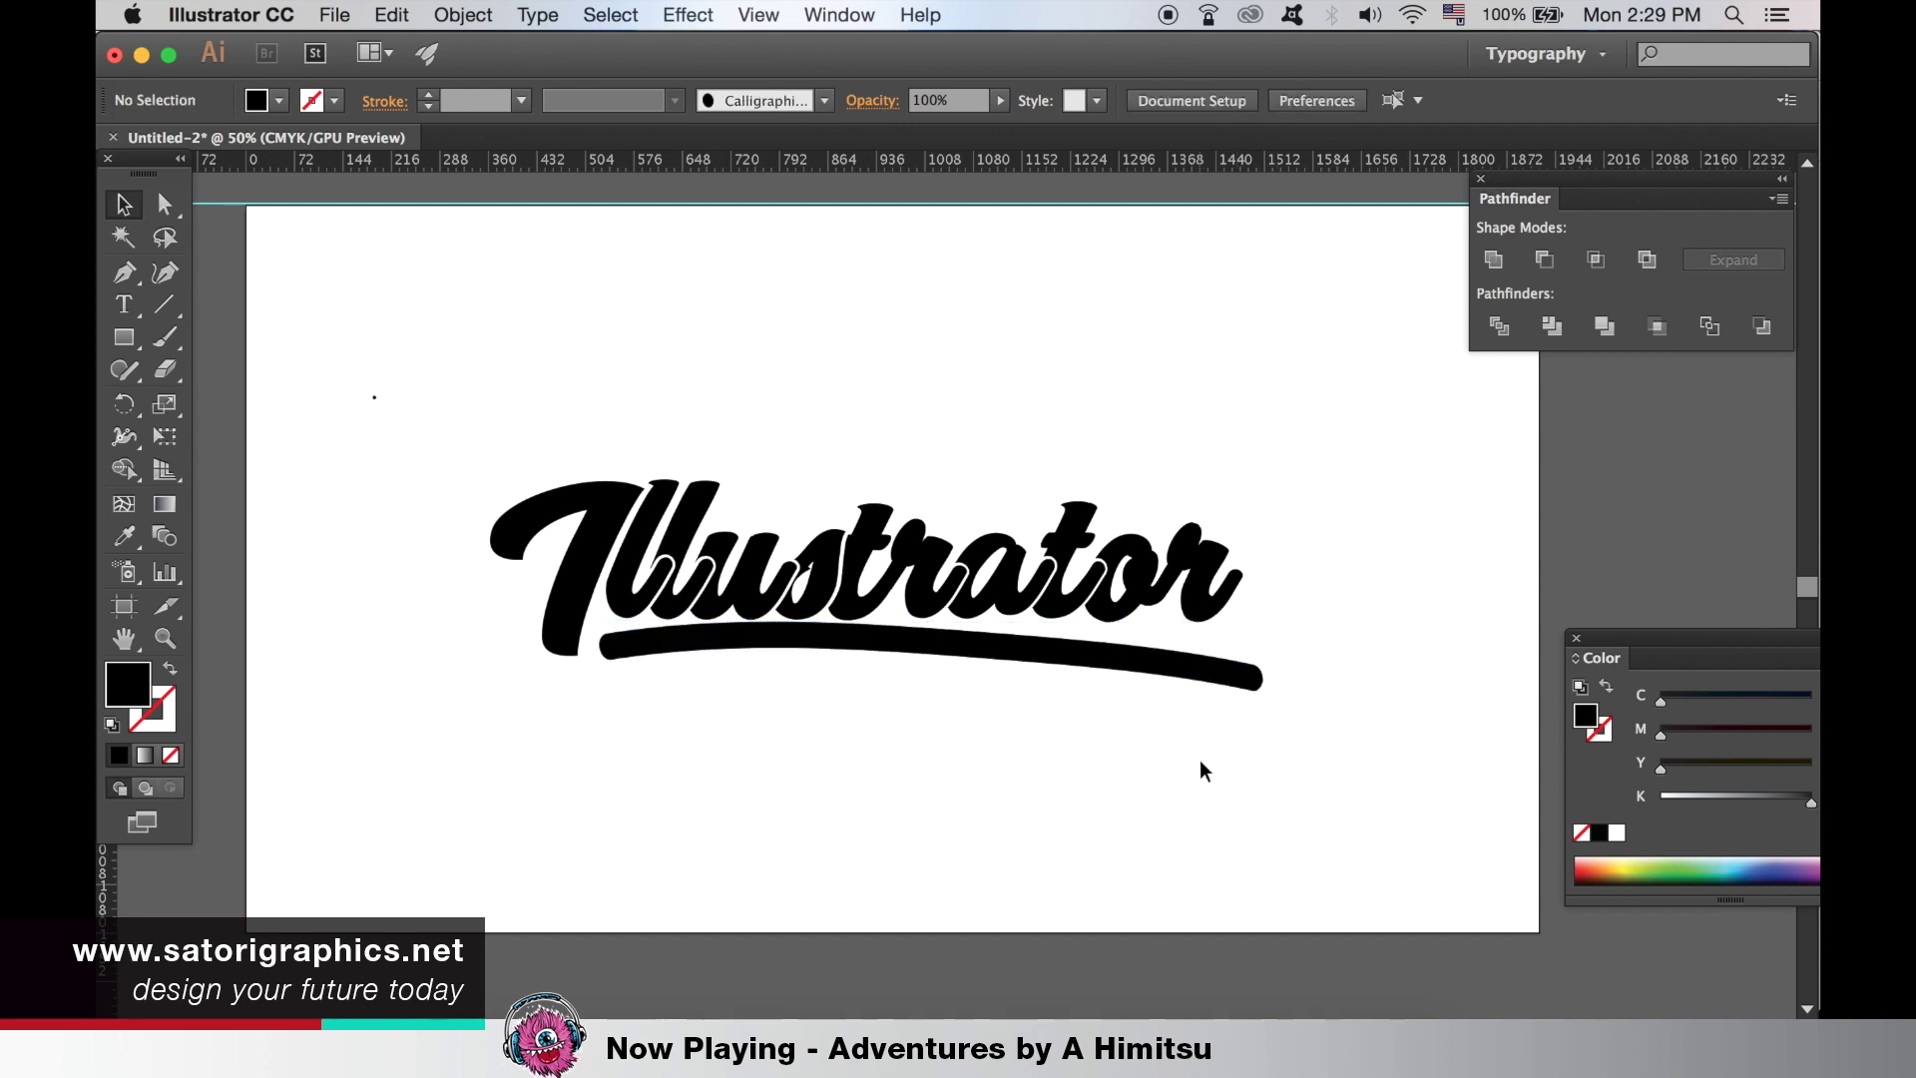
{"action": "key", "text": "super+minus"}
{"action": "key", "text": "super+equal"}
{"action": "key", "text": "super+1"}
- Nudge the swoosh's left and right end anchors upward to slim its tips
{"action": "left_click_drag", "start_coordinate": [1200, 760], "coordinate": [1194, 492]}
{"action": "left_click", "coordinate": [166, 206]}
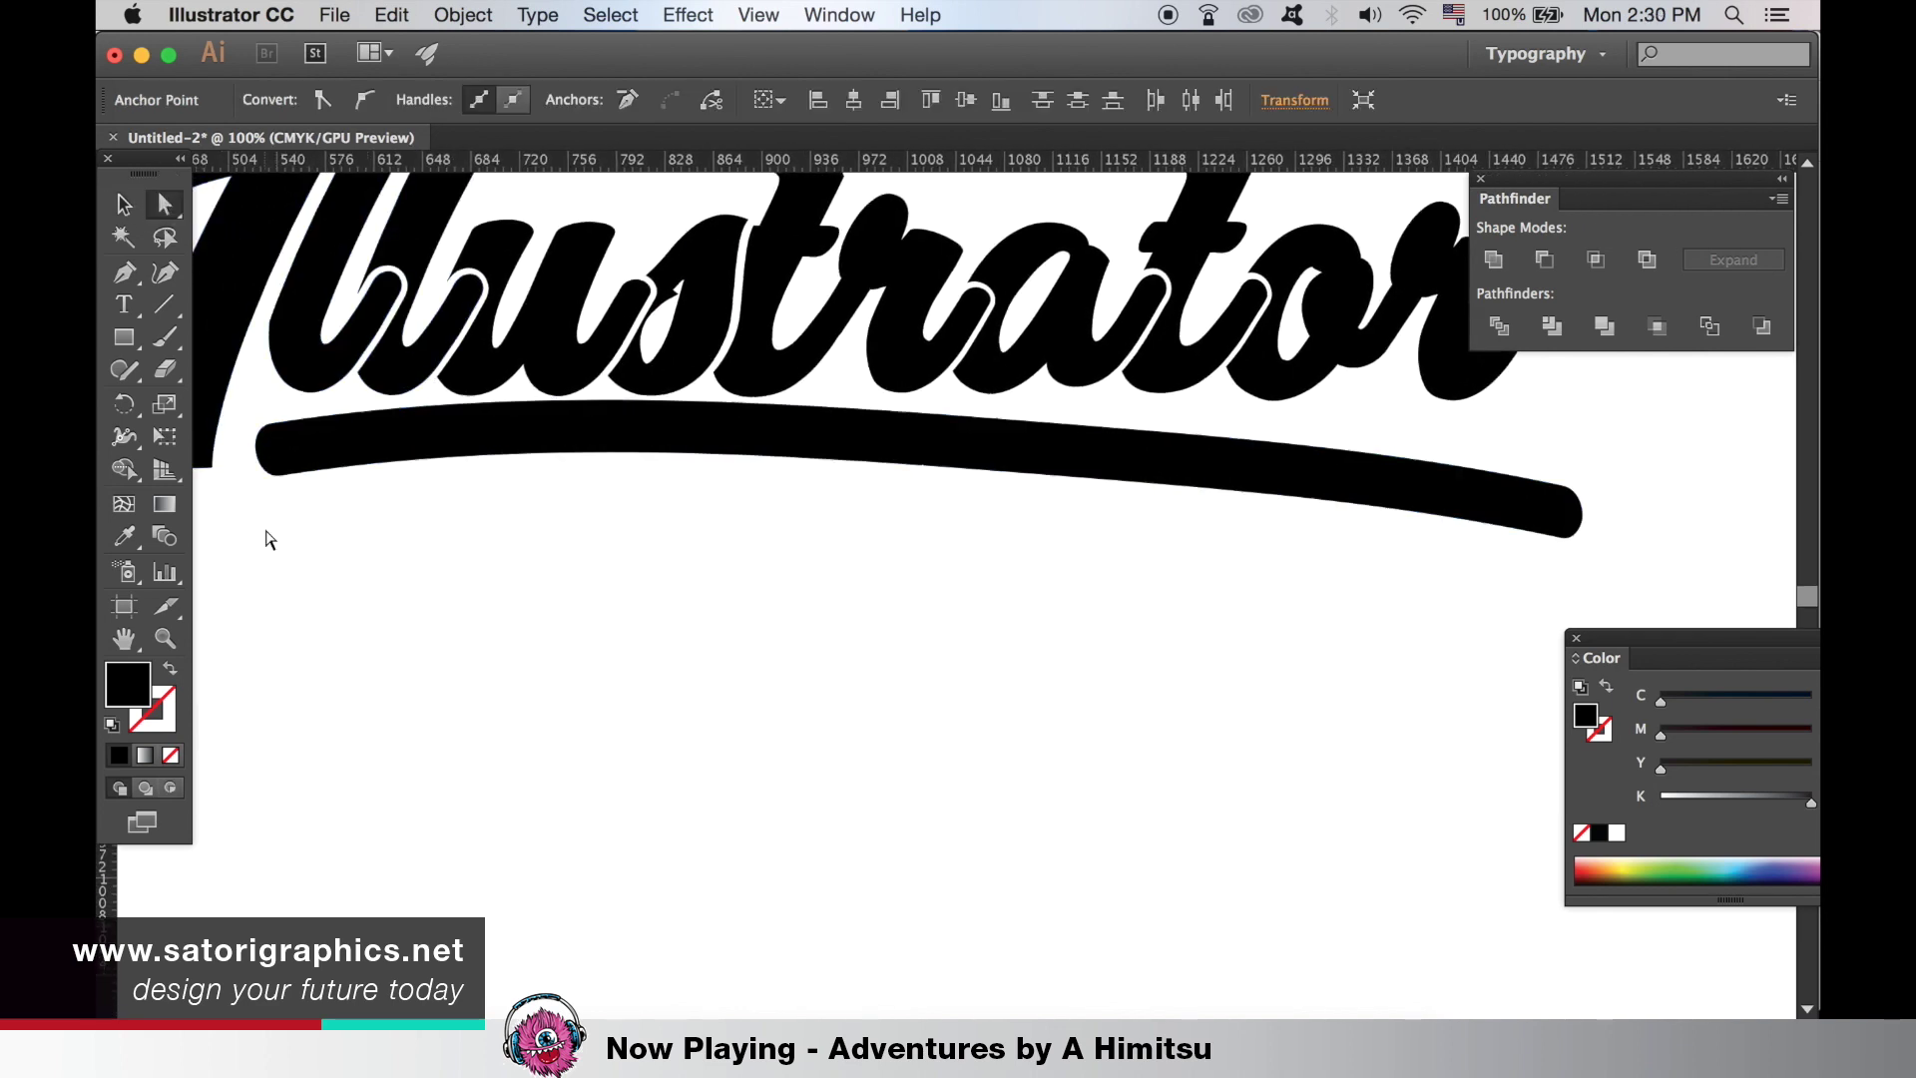
{"action": "left_click_drag", "start_coordinate": [264, 531], "coordinate": [305, 454]}
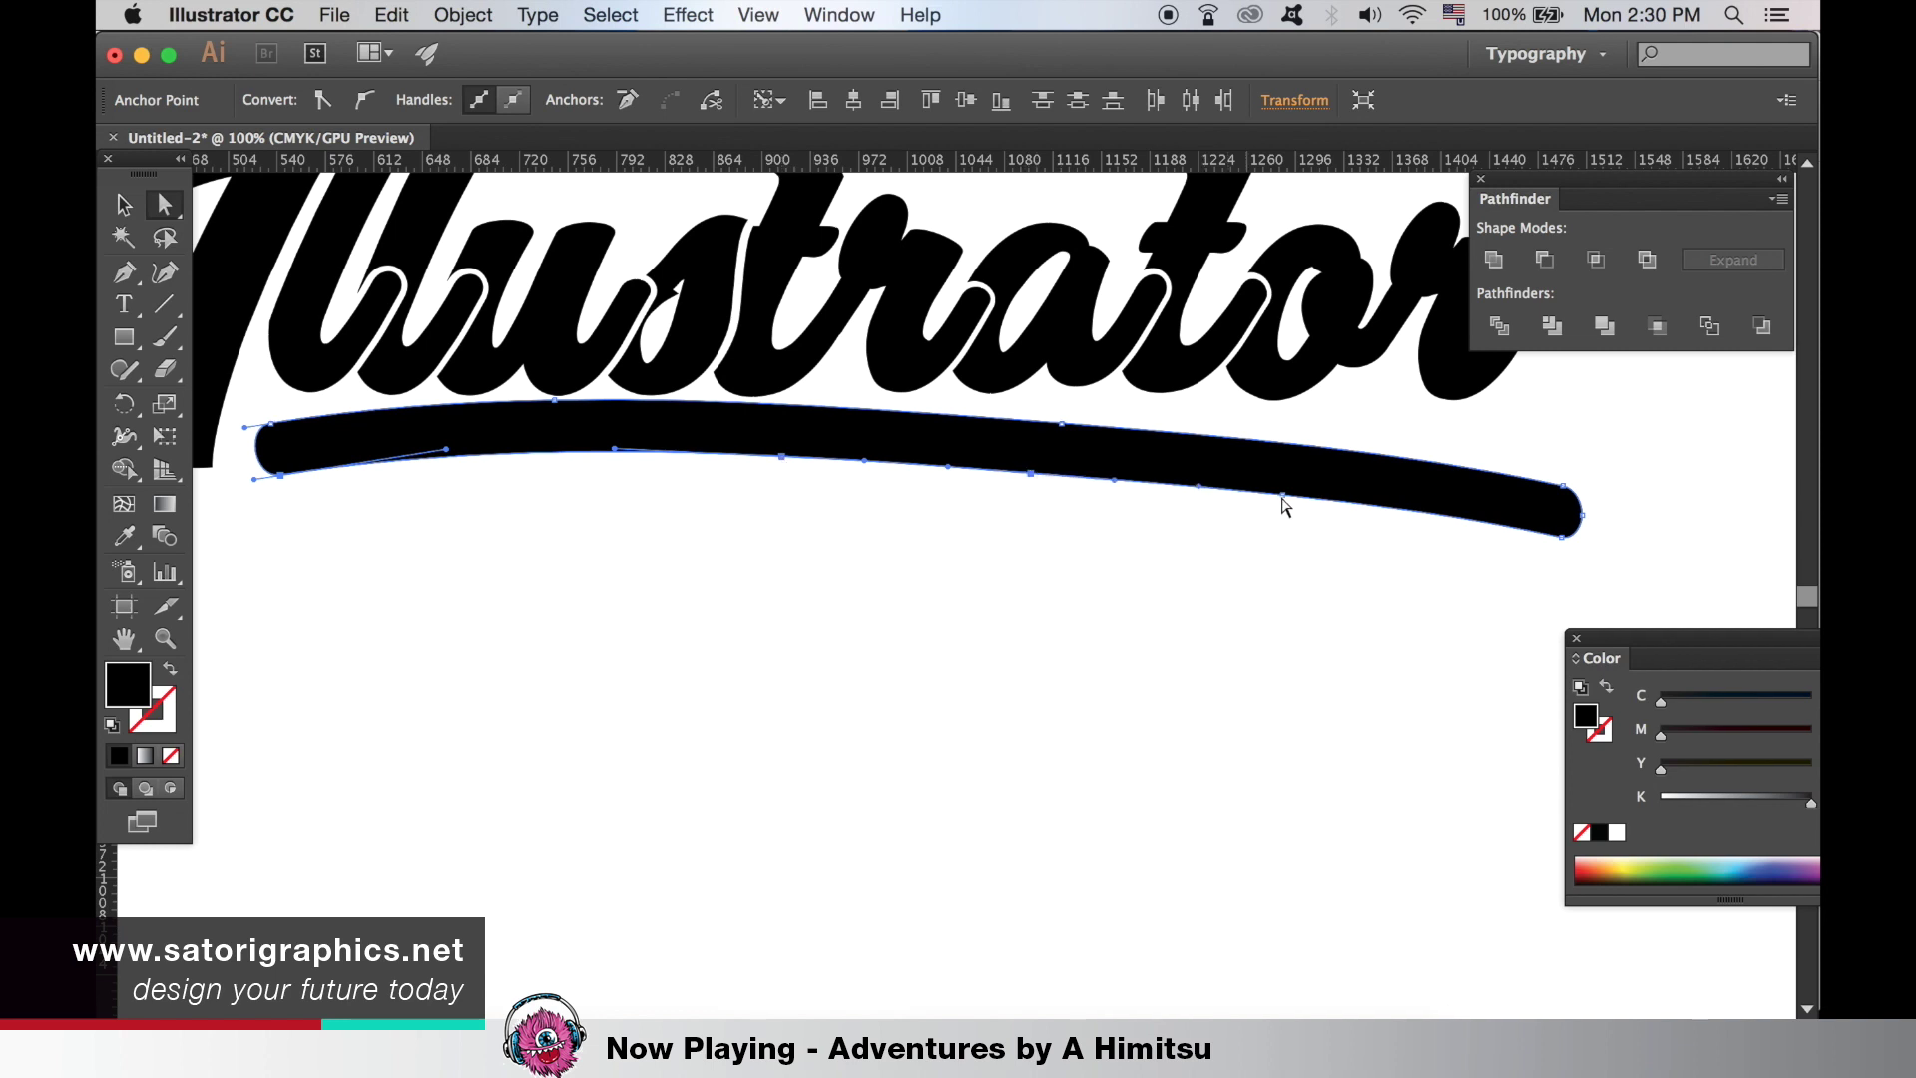
{"action": "left_click", "coordinate": [1563, 536]}
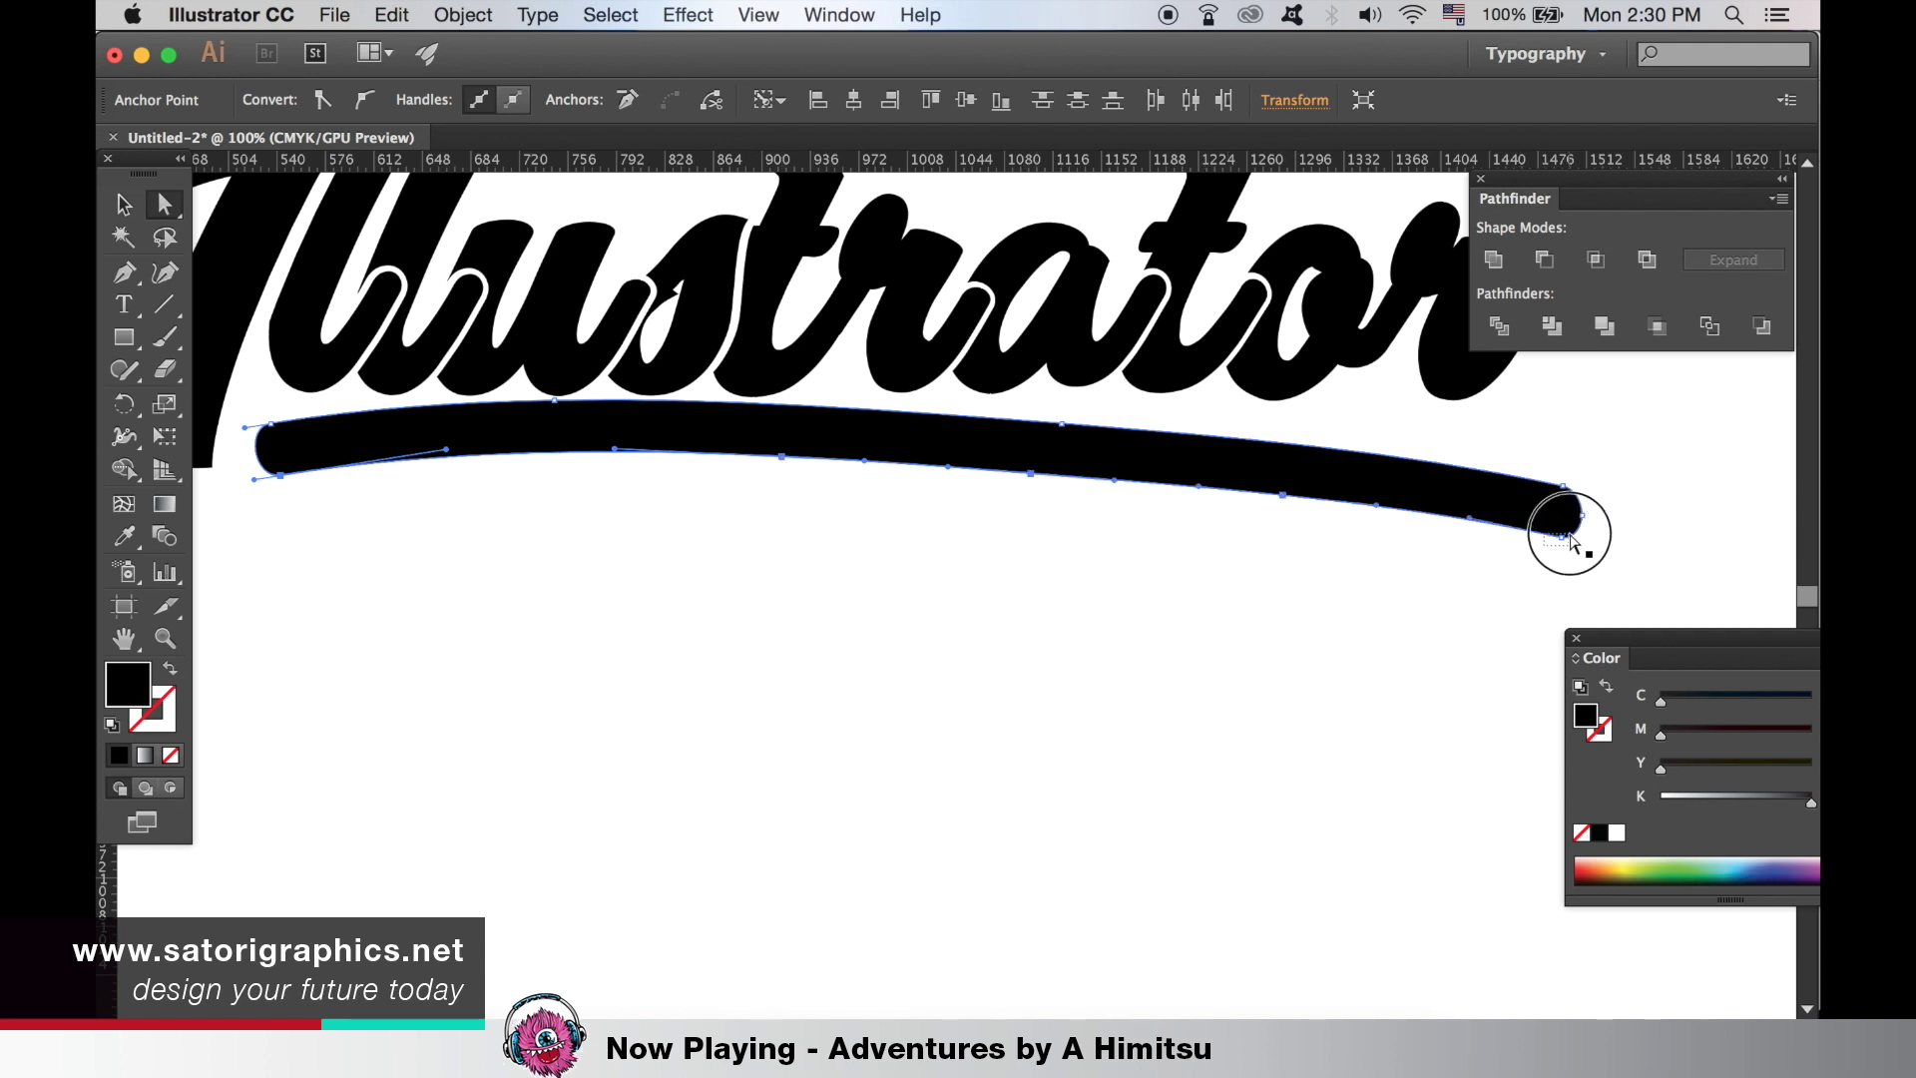
{"action": "key", "text": "Up"}
{"action": "key", "text": "Up"}
{"action": "key", "text": "Up"}
{"action": "key", "text": "Up"}
{"action": "key", "text": "Up"}
{"action": "key", "text": "Up"}
{"action": "key", "text": "Up"}
{"action": "key", "text": "Up"}
{"action": "key", "text": "Up"}
{"action": "key", "text": "Up"}
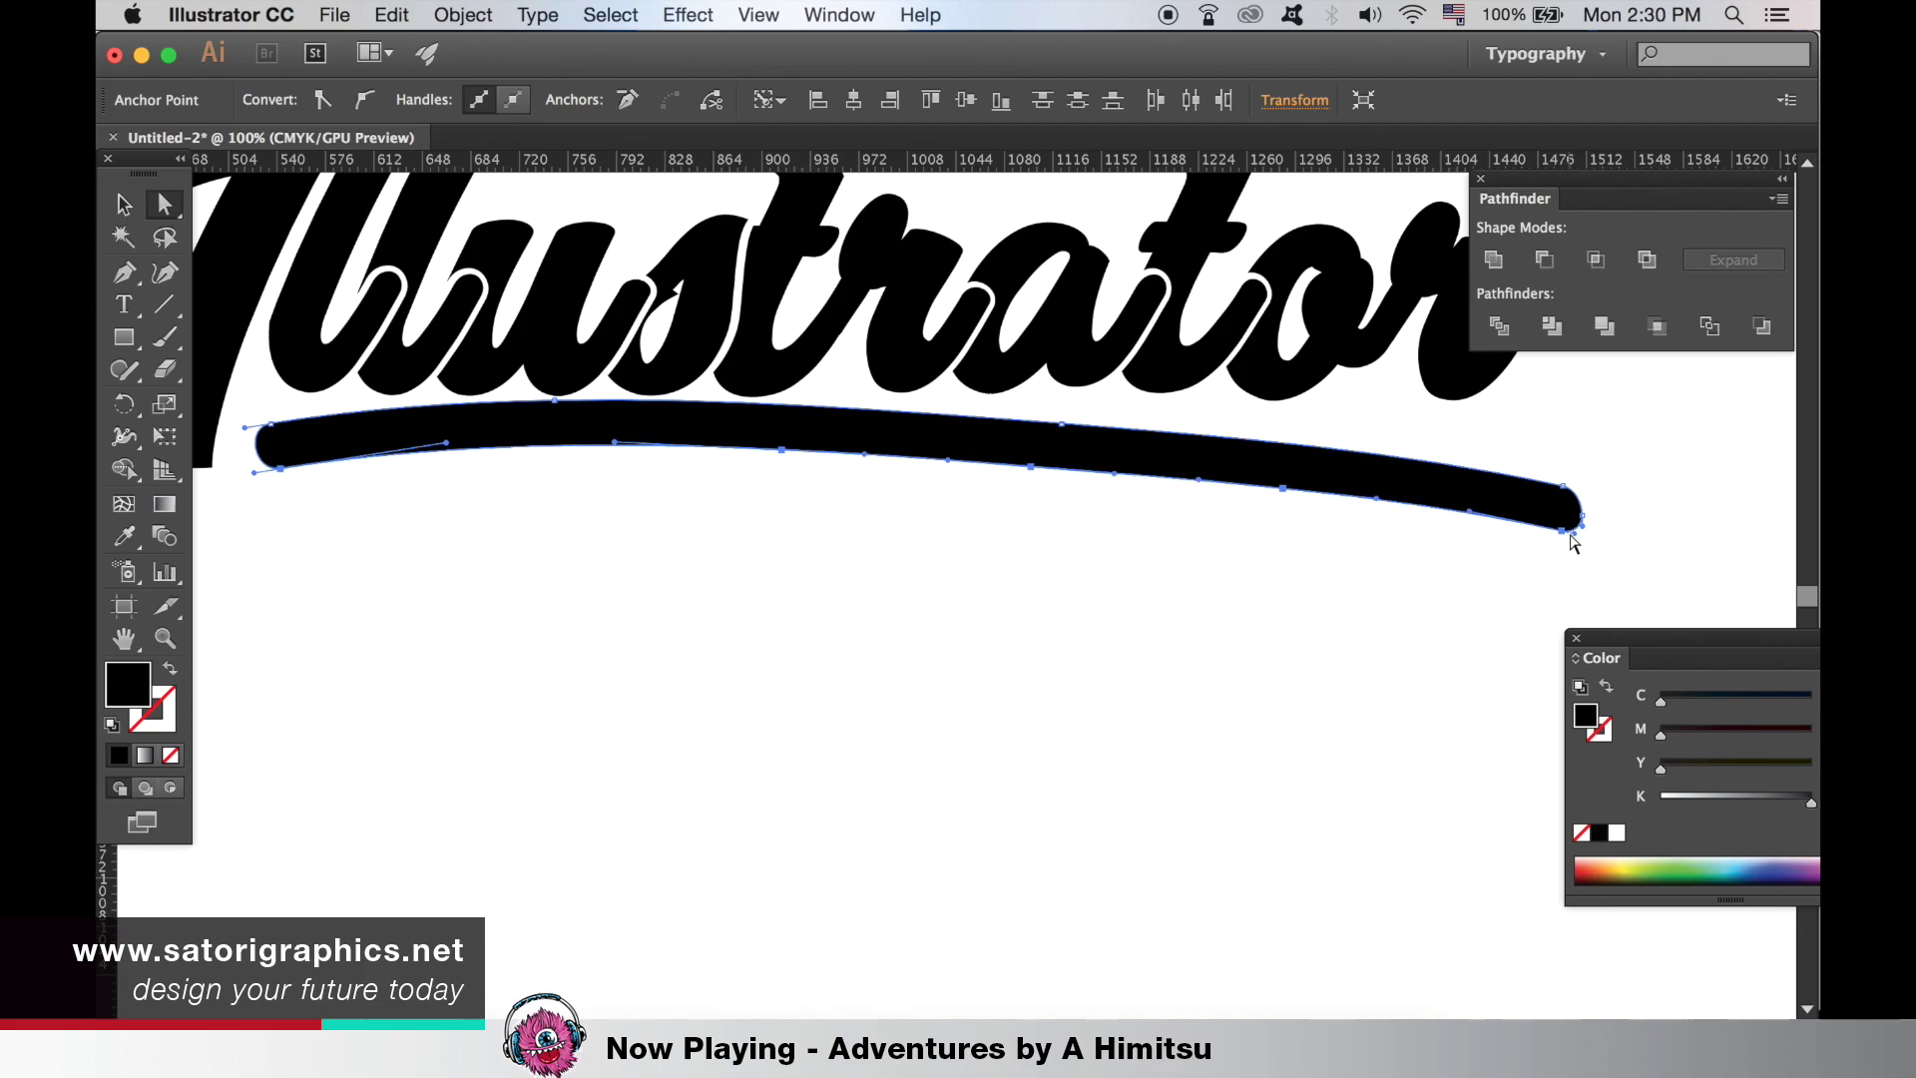
{"action": "left_click", "coordinate": [1513, 592]}
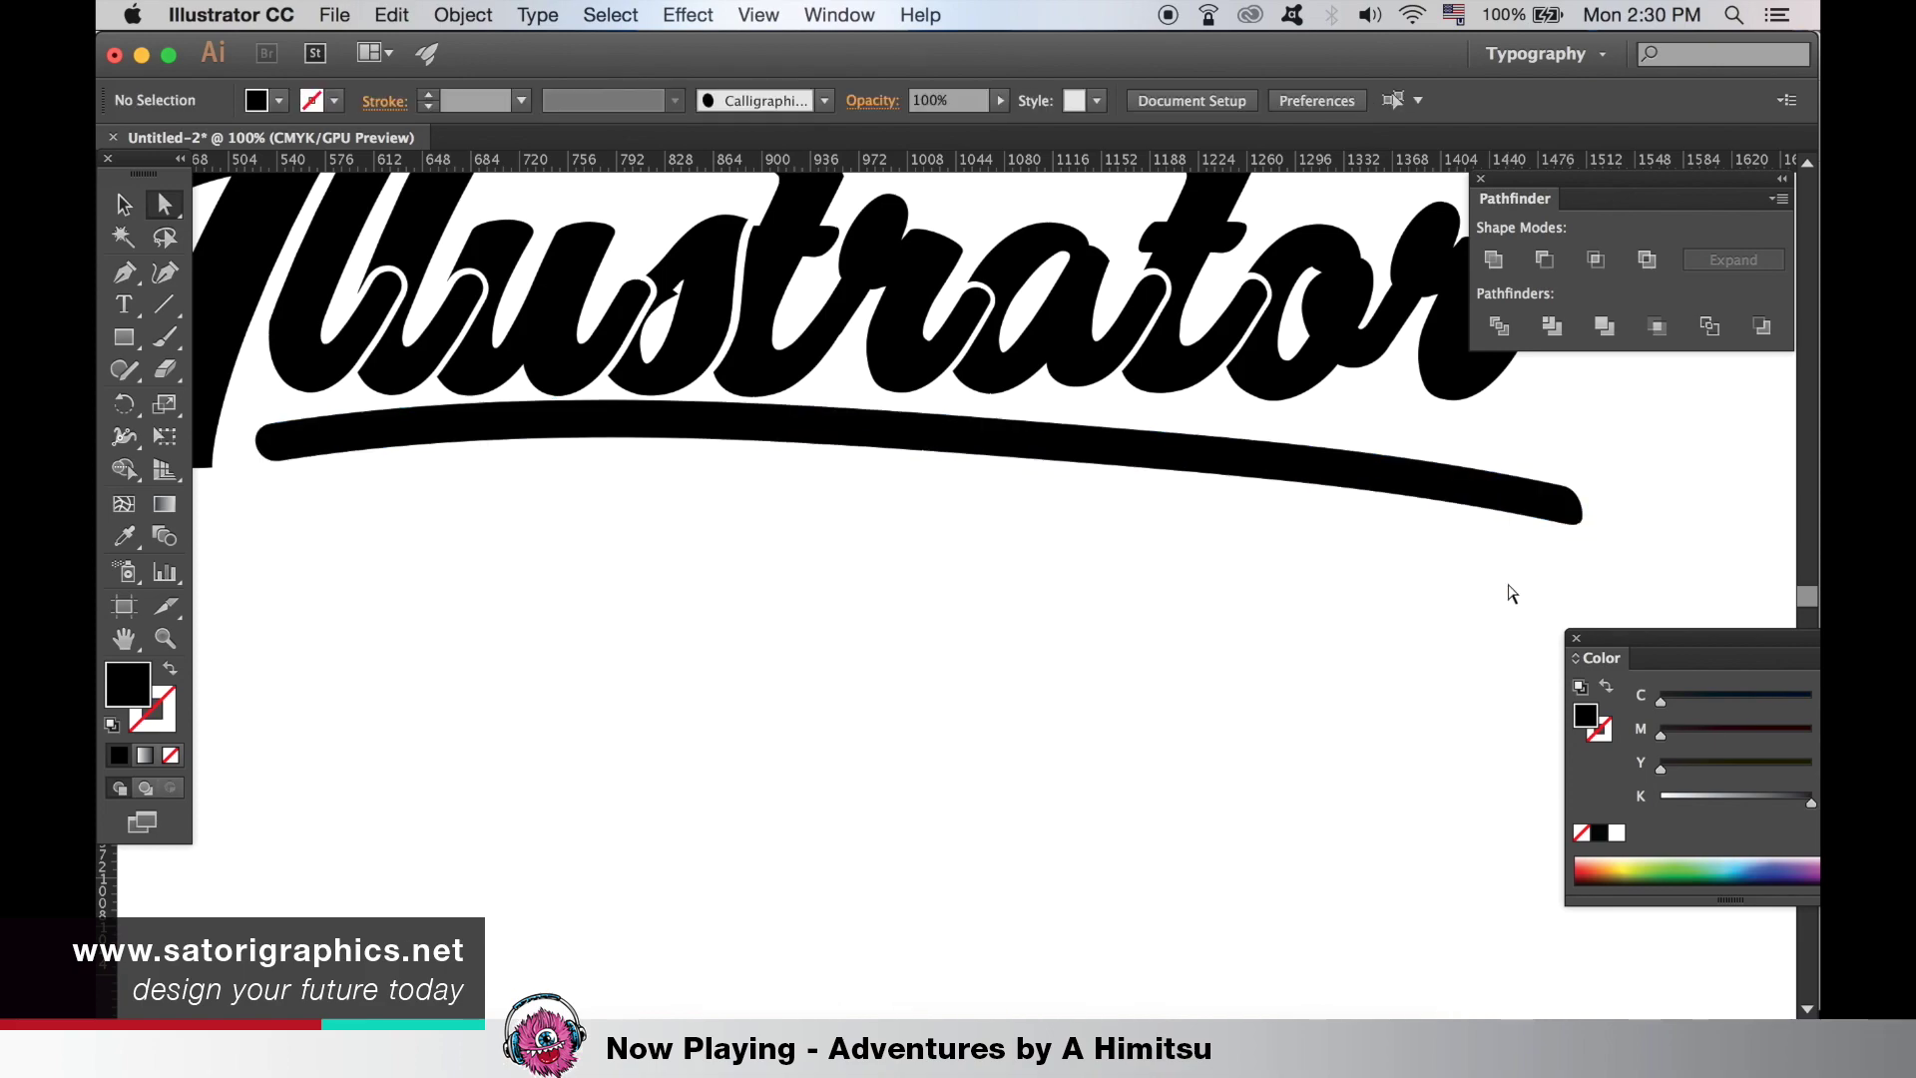
{"action": "key", "text": "super+minus"}
{"action": "key", "text": "super+minus"}
{"action": "key", "text": "super+minus"}
{"action": "key", "text": "super+minus"}
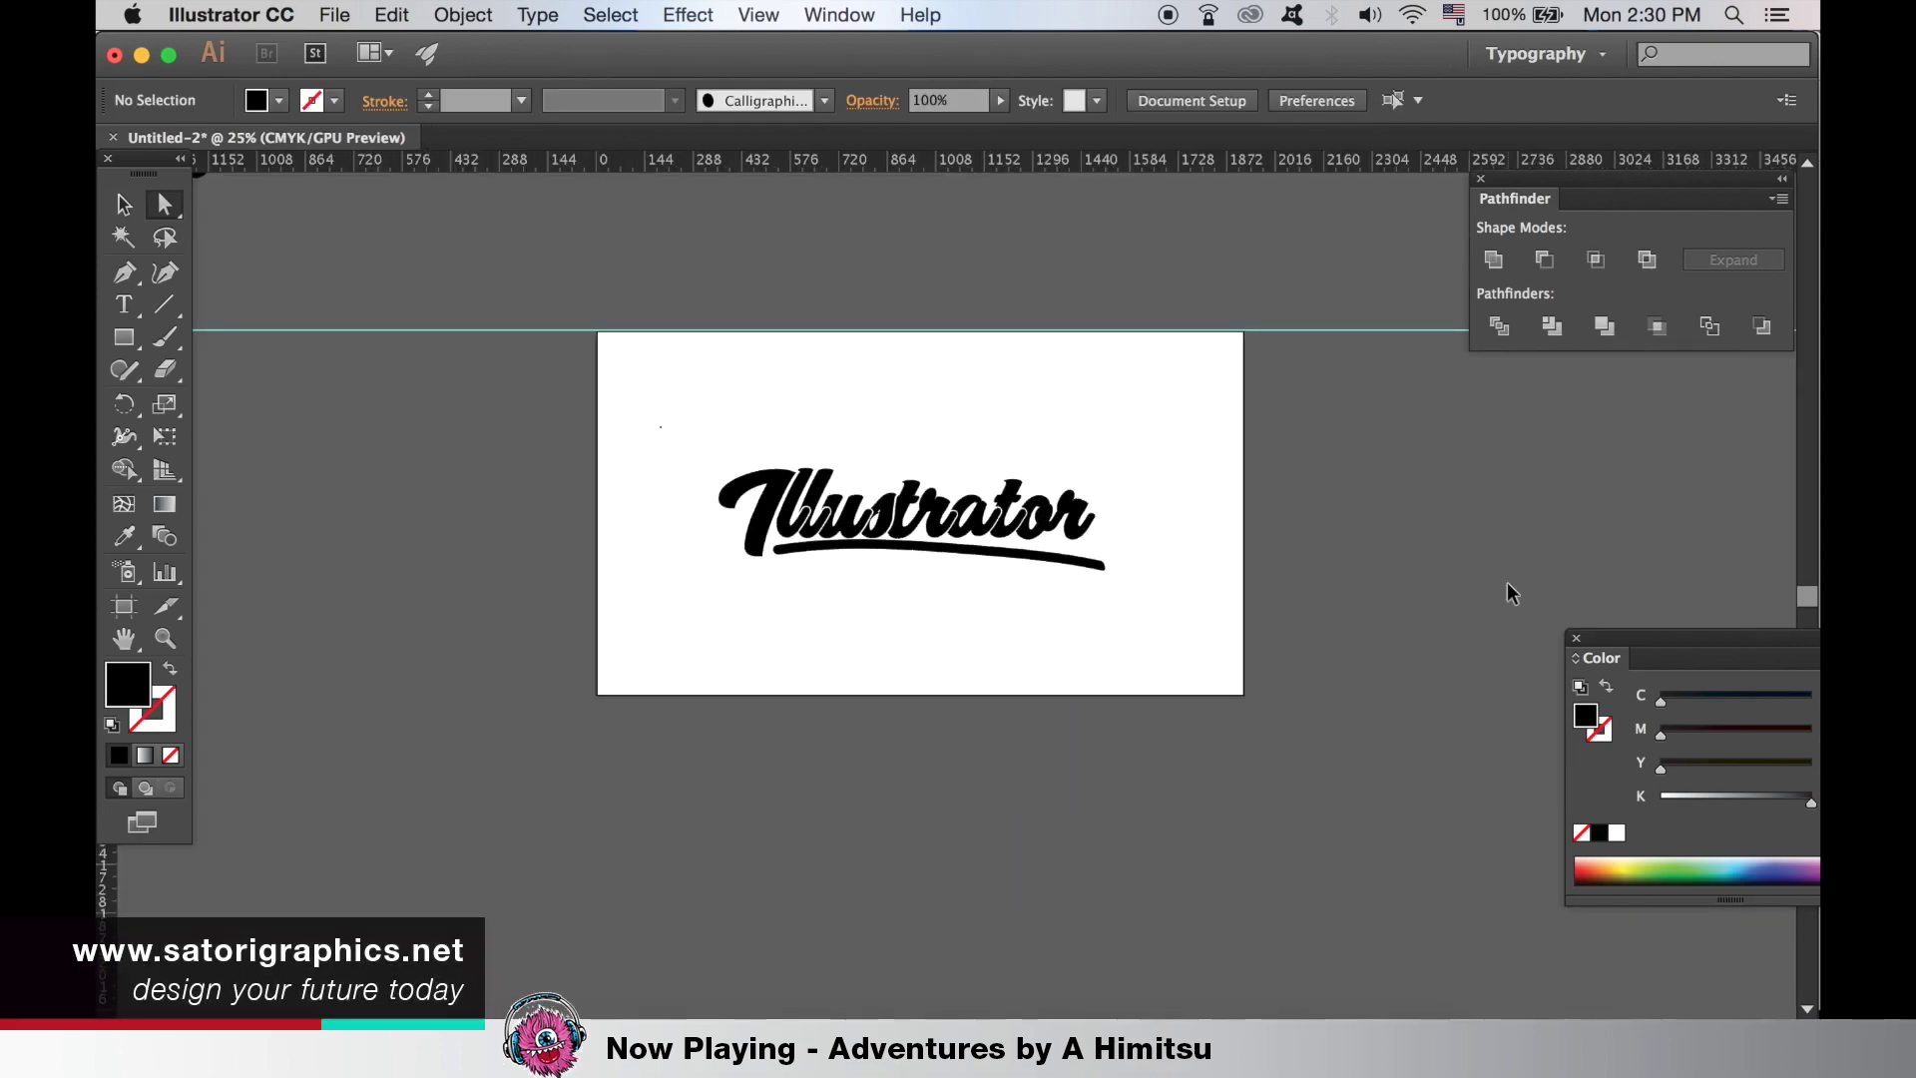